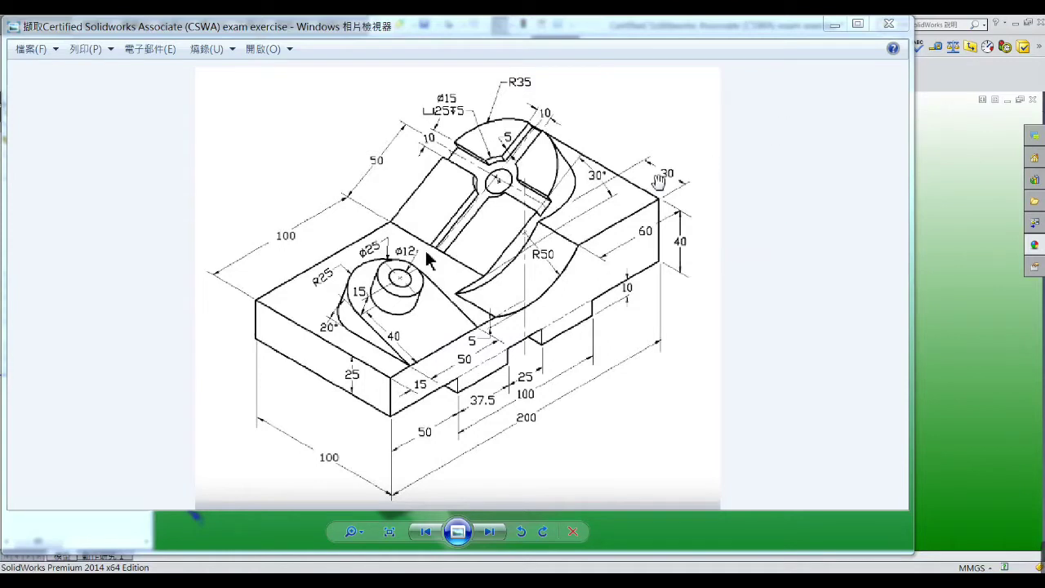
Minimize the CSWA reference drawing in Photo Viewer to bring back the SolidWorks part
click(835, 25)
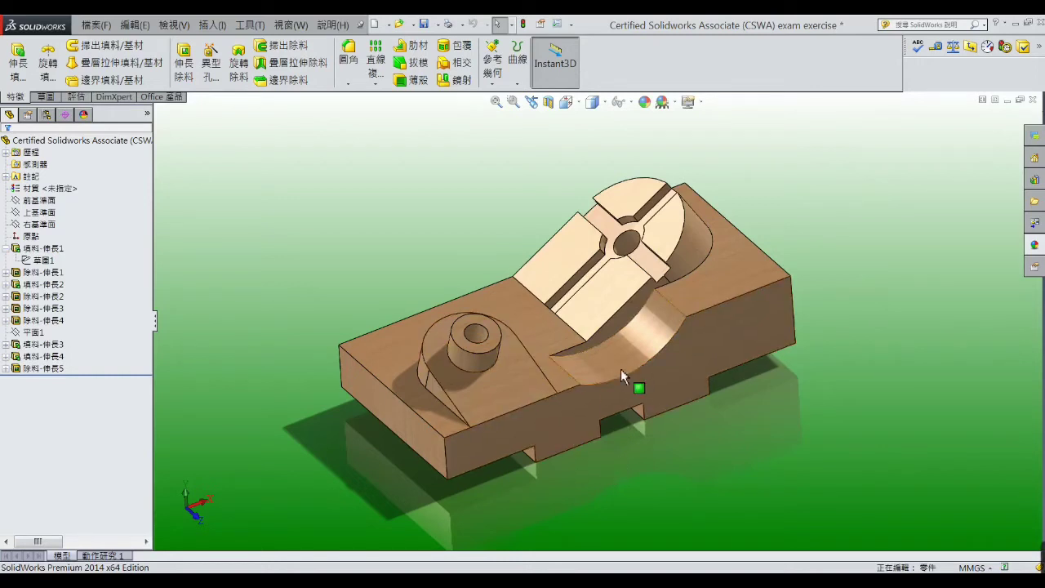
mouse_move(627, 396)
middle_down()
mouse_move(528, 459)
mouse_move(513, 521)
middle_up()
mouse_move(504, 524)
middle_down()
mouse_move(635, 283)
mouse_move(658, 303)
mouse_move(653, 233)
mouse_move(634, 357)
mouse_move(613, 357)
mouse_move(593, 308)
mouse_move(646, 466)
mouse_move(668, 399)
middle_up()
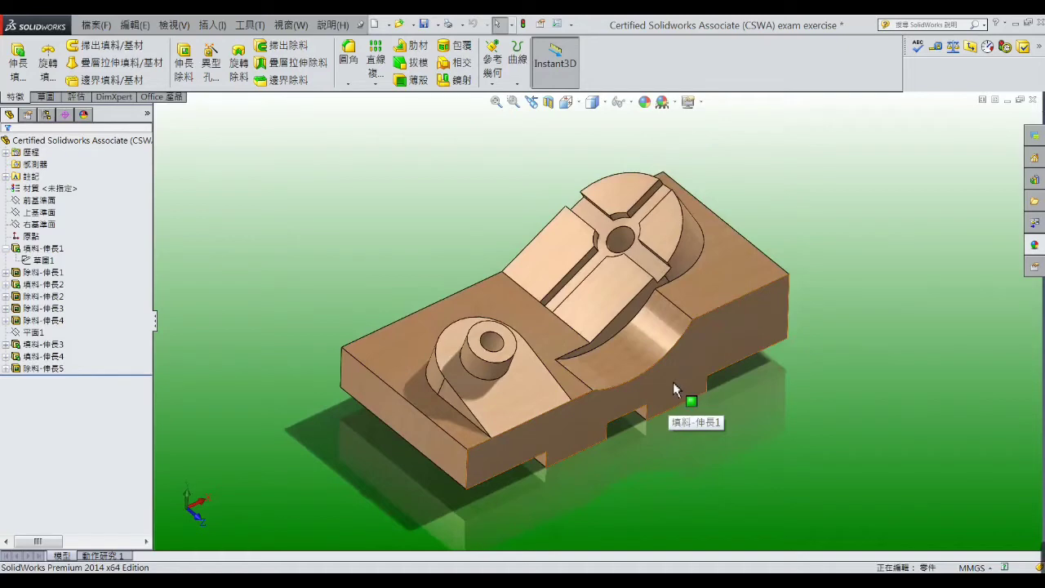
mouse_move(658, 397)
middle_down()
mouse_move(655, 355)
mouse_move(663, 407)
middle_up()
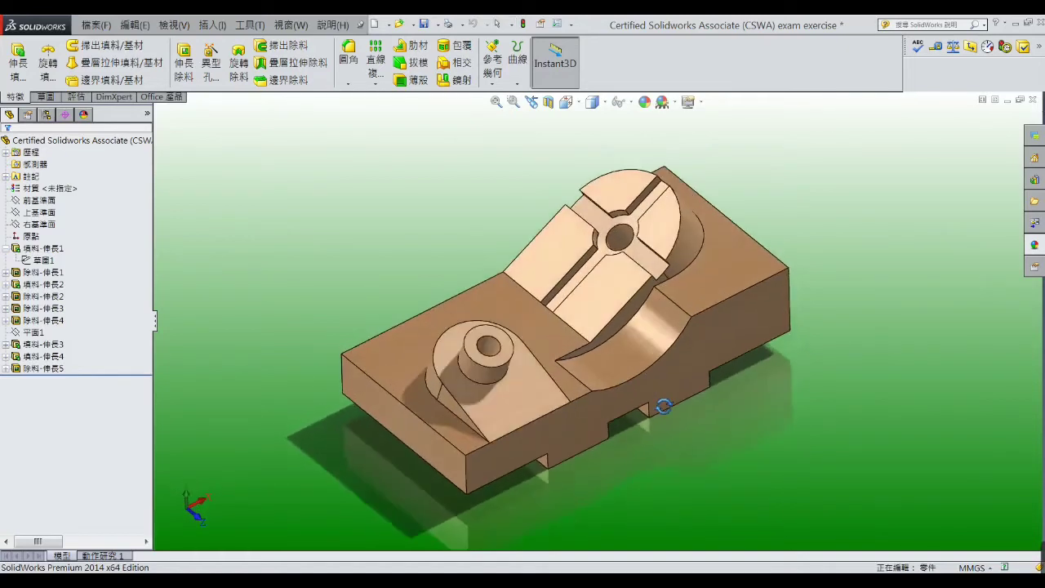
click(595, 422)
click(595, 422)
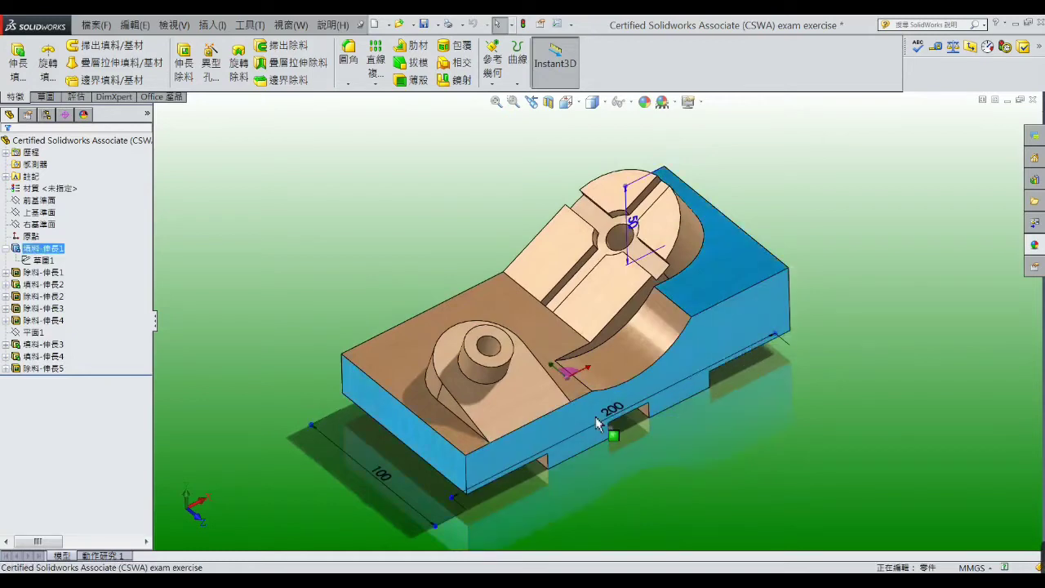
click(735, 413)
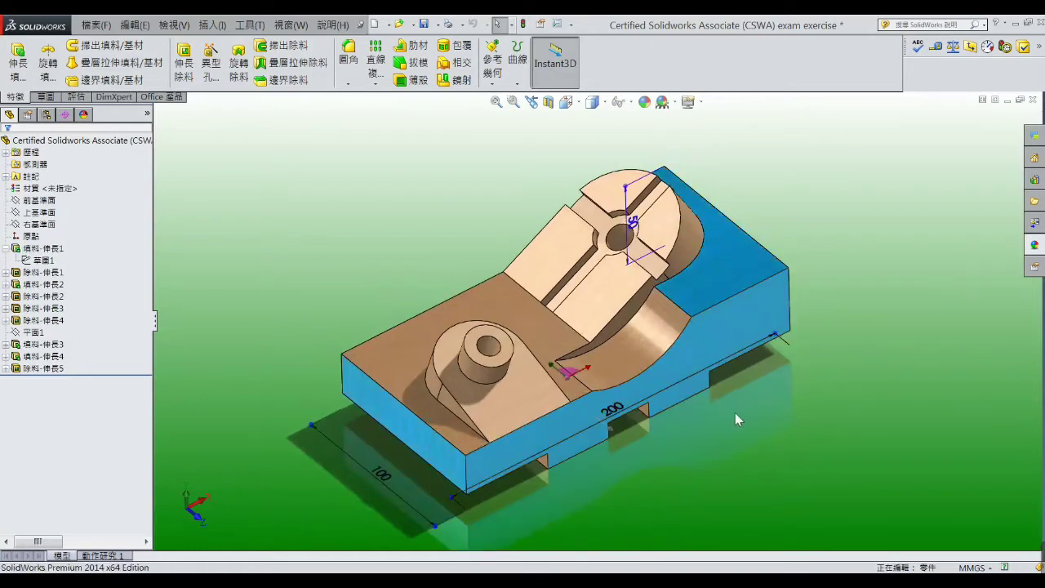
middle_drag(687, 400, 677, 261)
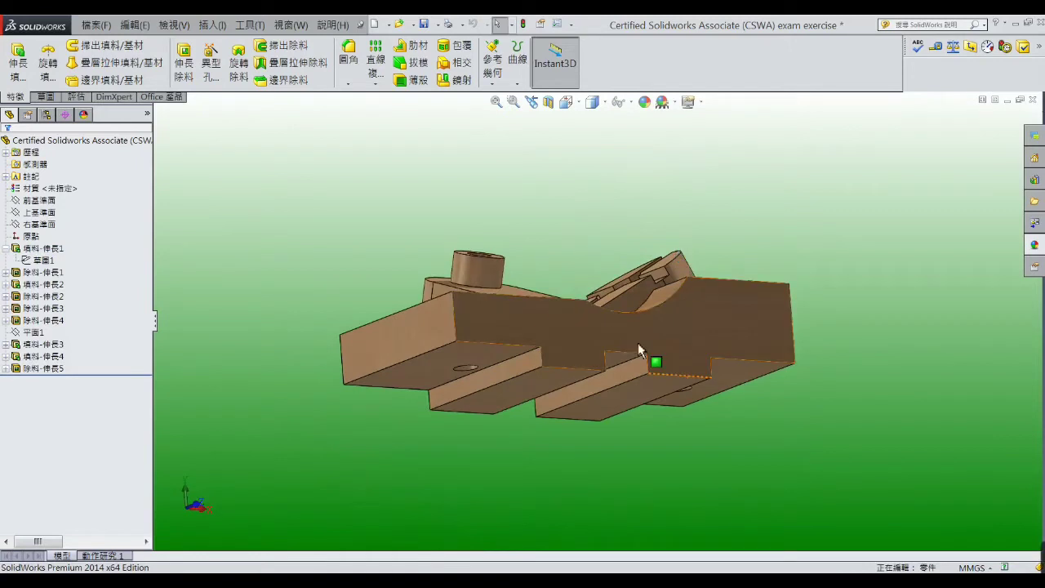
click(623, 378)
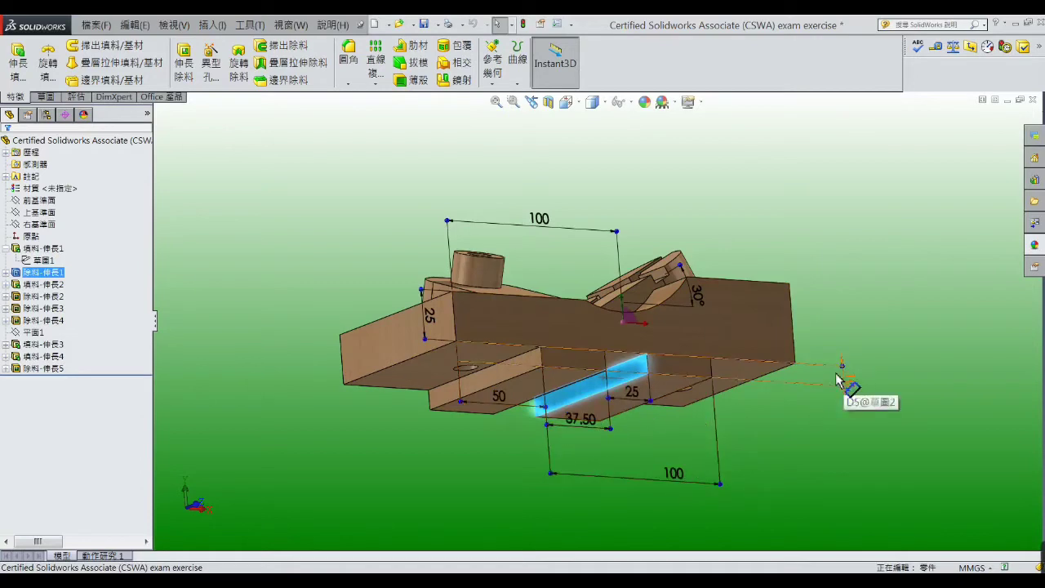
mouse_move(719, 334)
middle_down()
mouse_move(695, 423)
mouse_move(805, 362)
middle_up()
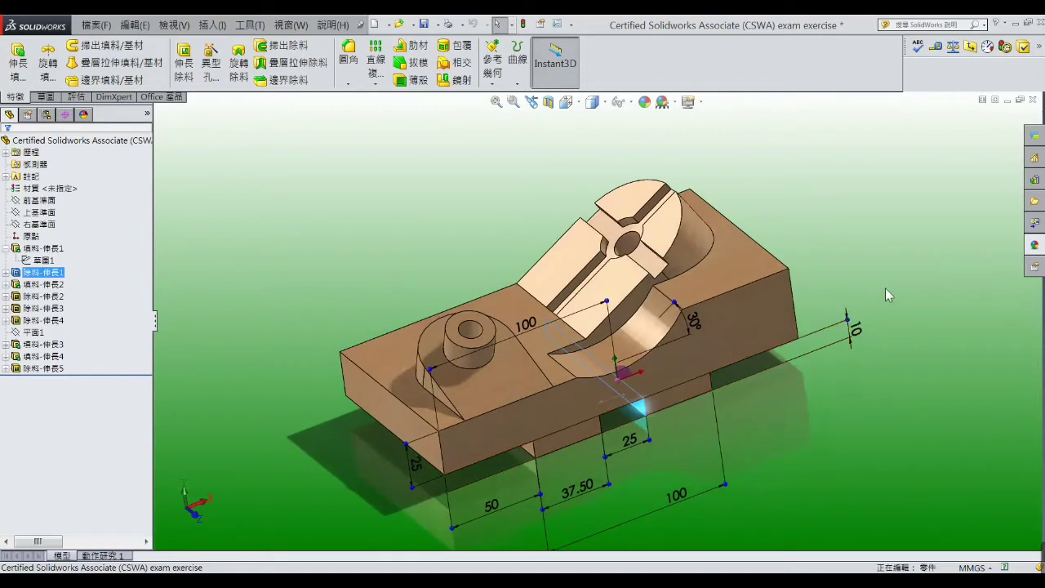
click(776, 302)
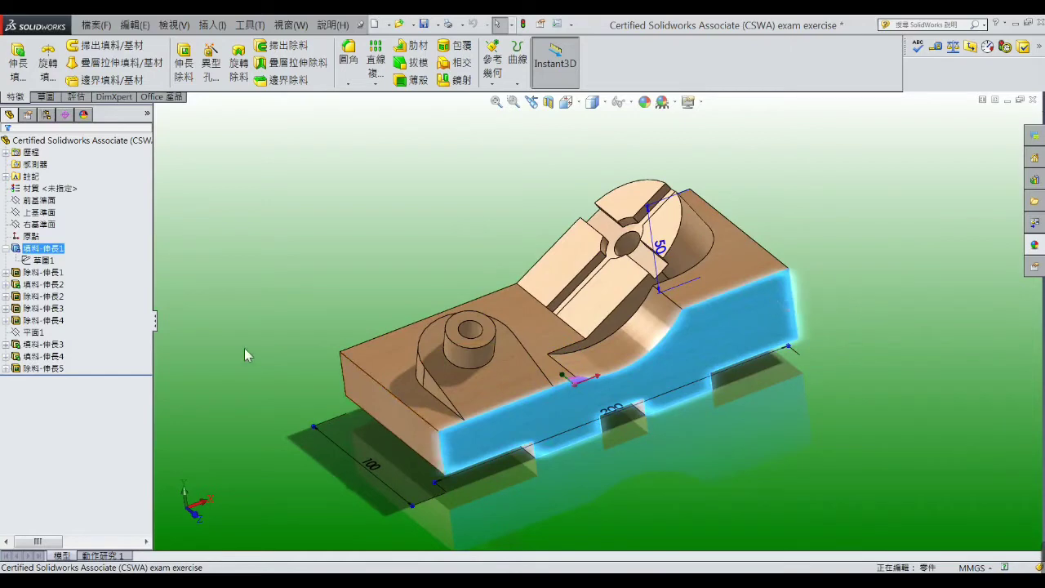
key(Escape)
click(613, 274)
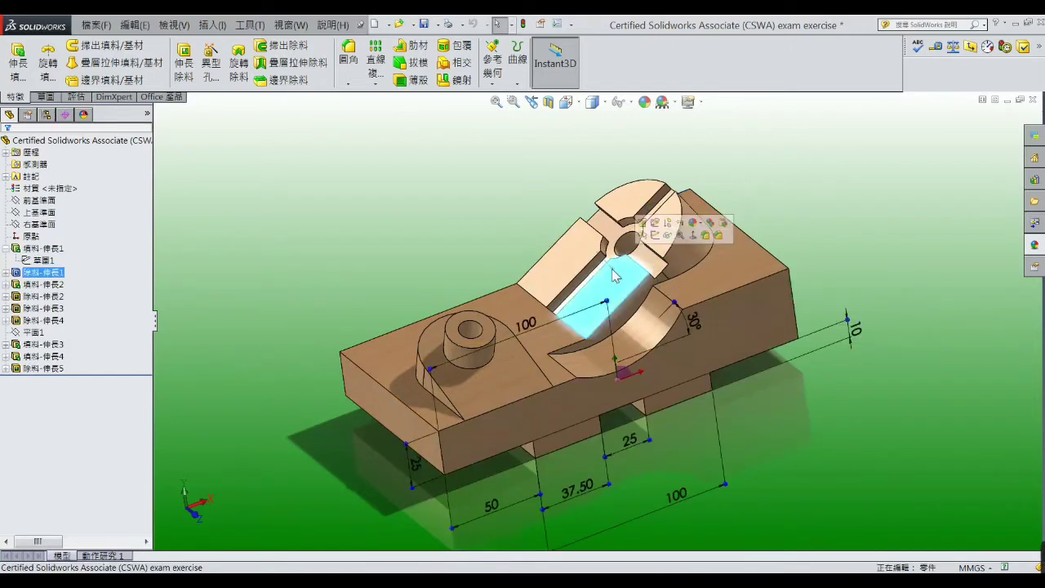
key(Escape)
click(692, 235)
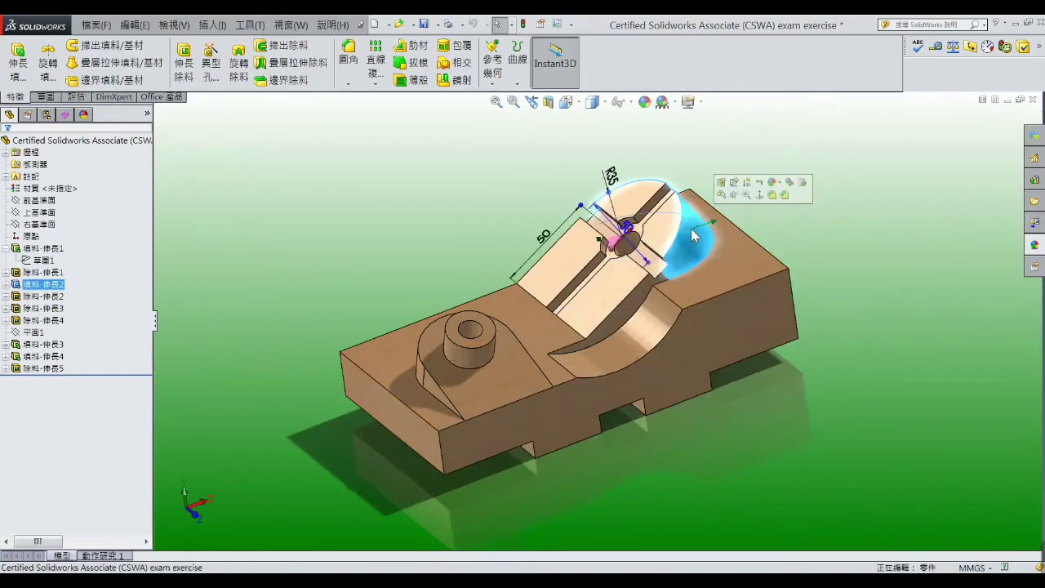
mouse_move(692, 235)
middle_down()
mouse_move(692, 268)
mouse_move(686, 260)
middle_up()
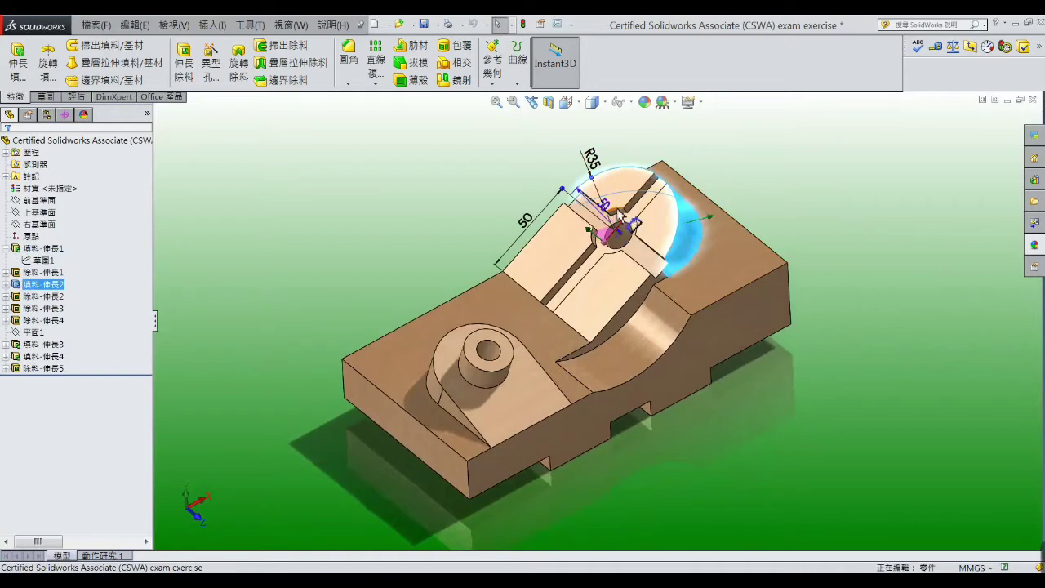
middle_drag(621, 214, 614, 225)
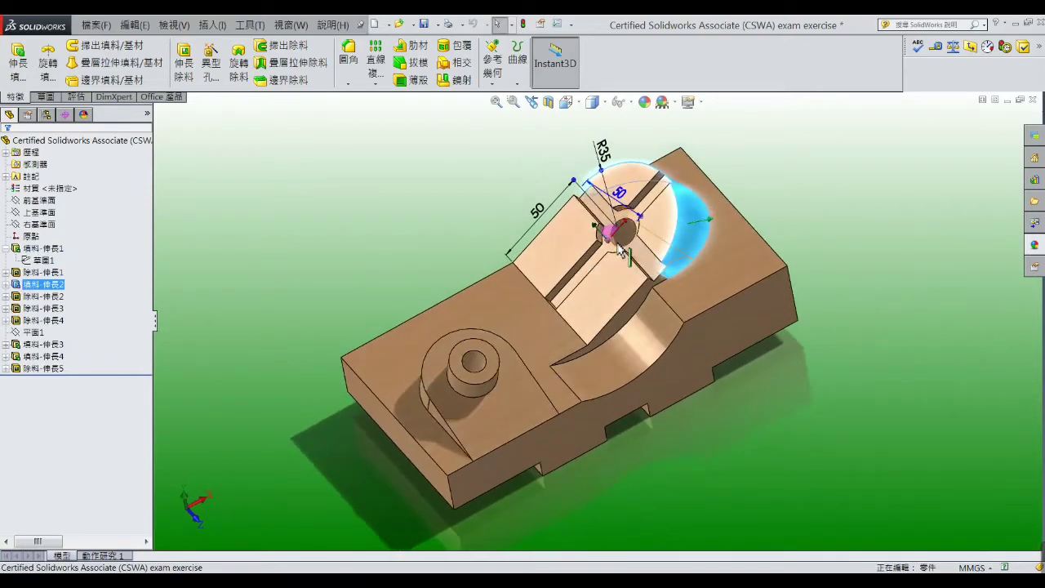
click(642, 260)
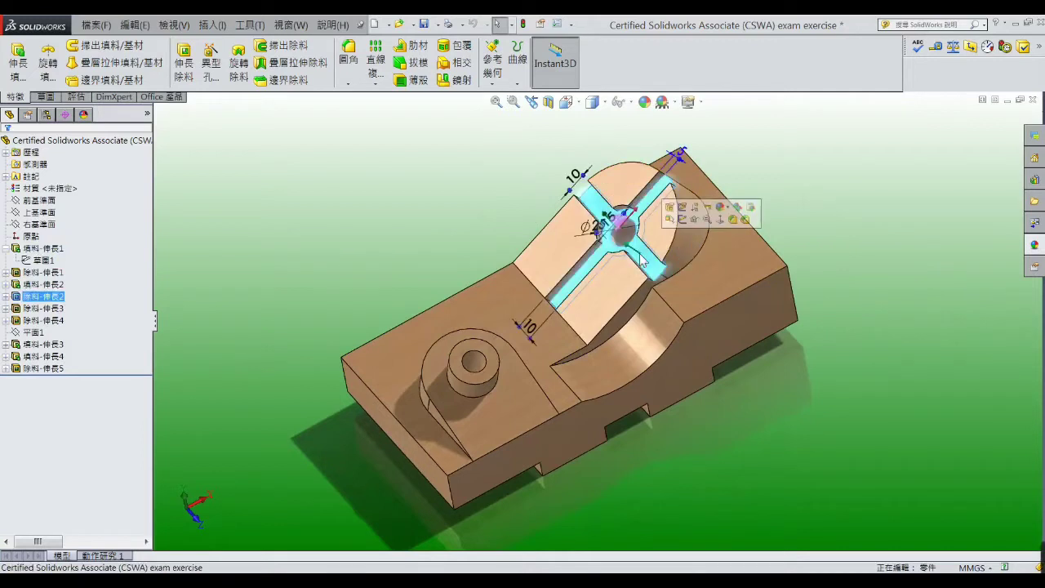
middle_drag(641, 260, 651, 271)
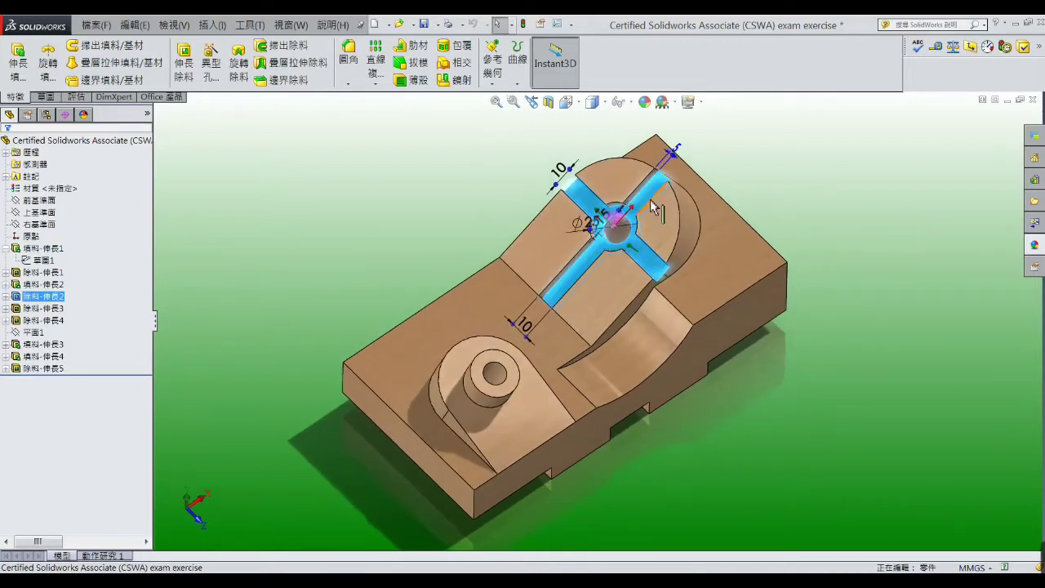
middle_drag(624, 243, 627, 267)
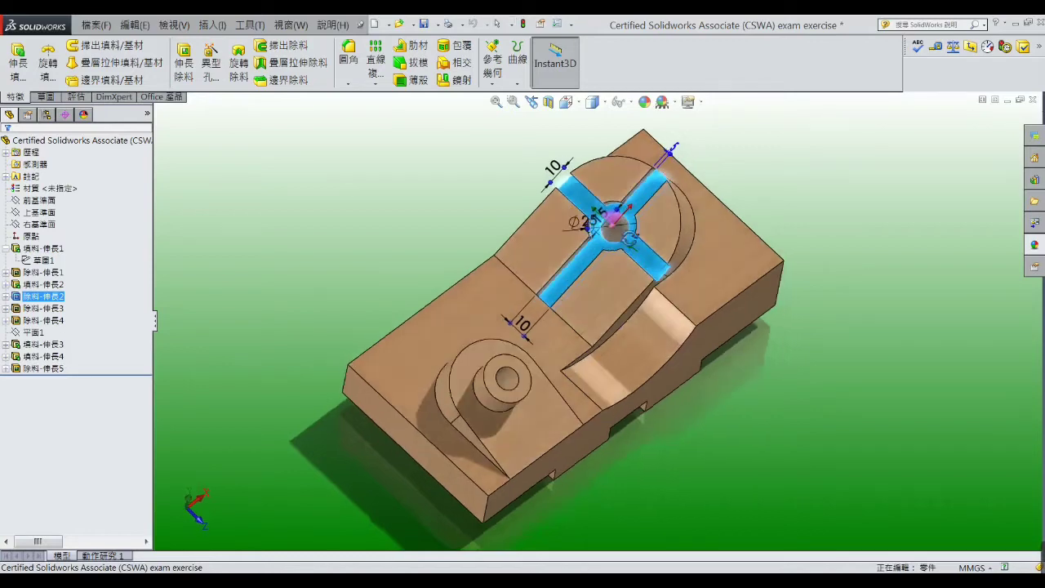
scroll(611, 206, down, 3)
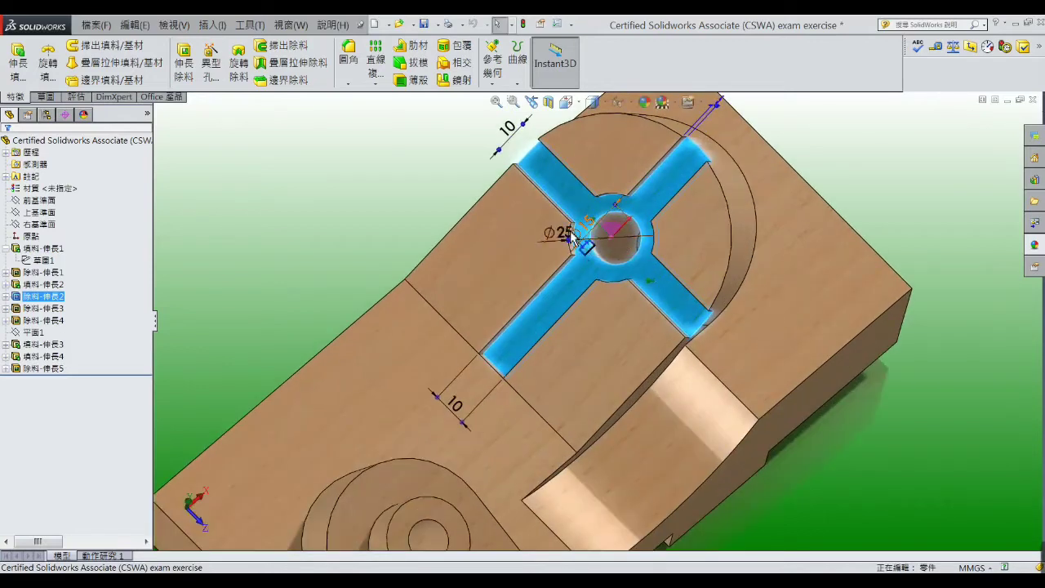
middle_drag(626, 261, 645, 200)
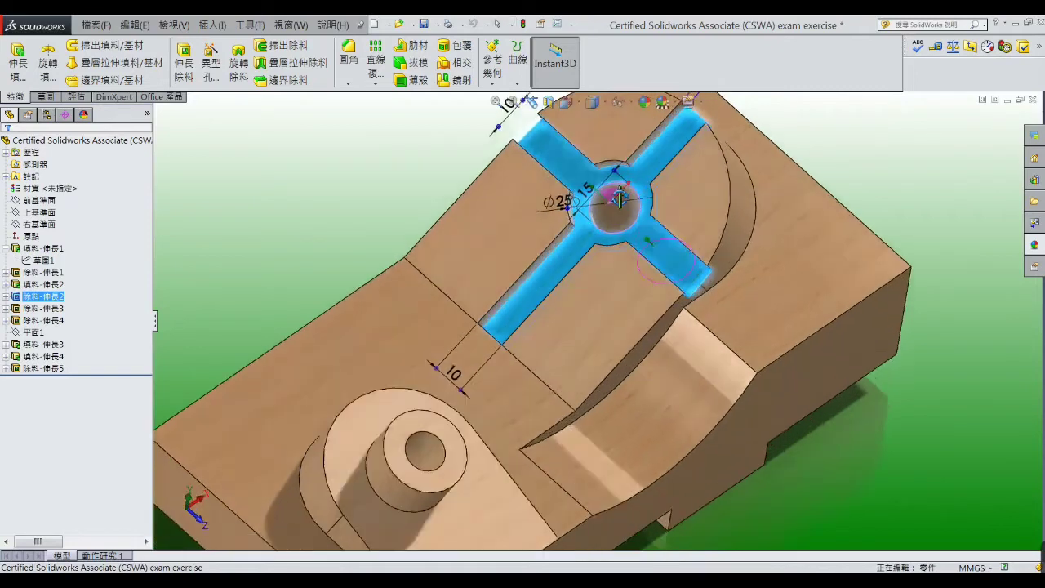
scroll(645, 200, up, 3)
click(758, 218)
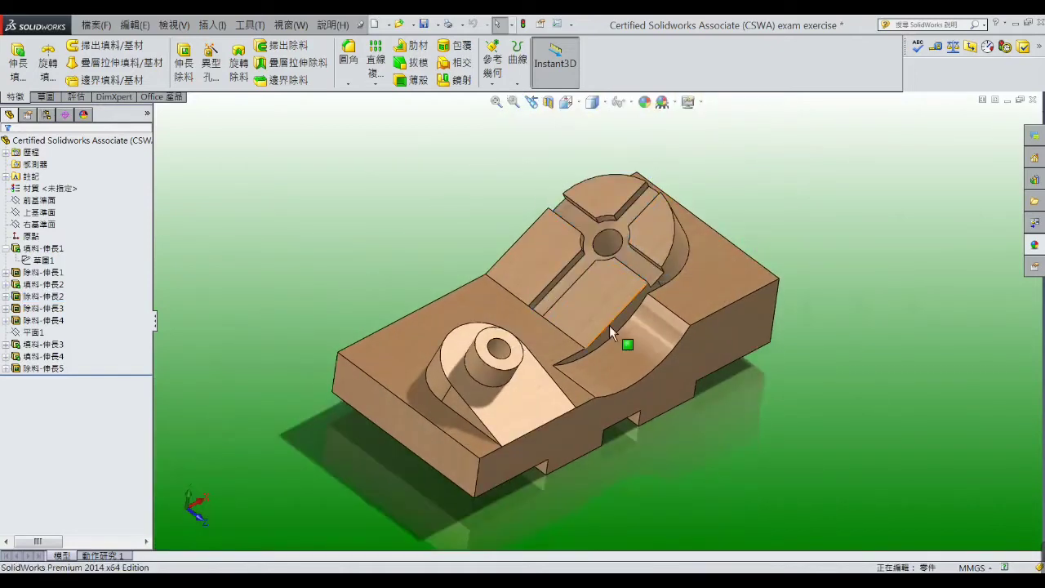
click(498, 398)
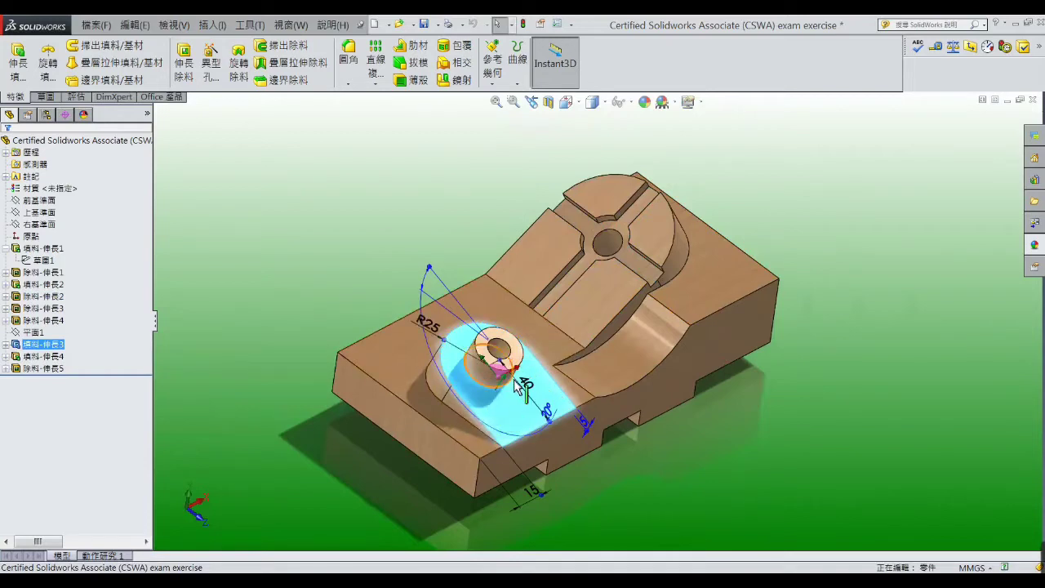
mouse_move(572, 421)
middle_down()
mouse_move(513, 418)
mouse_move(517, 448)
mouse_move(509, 420)
mouse_move(534, 329)
mouse_move(493, 411)
middle_up()
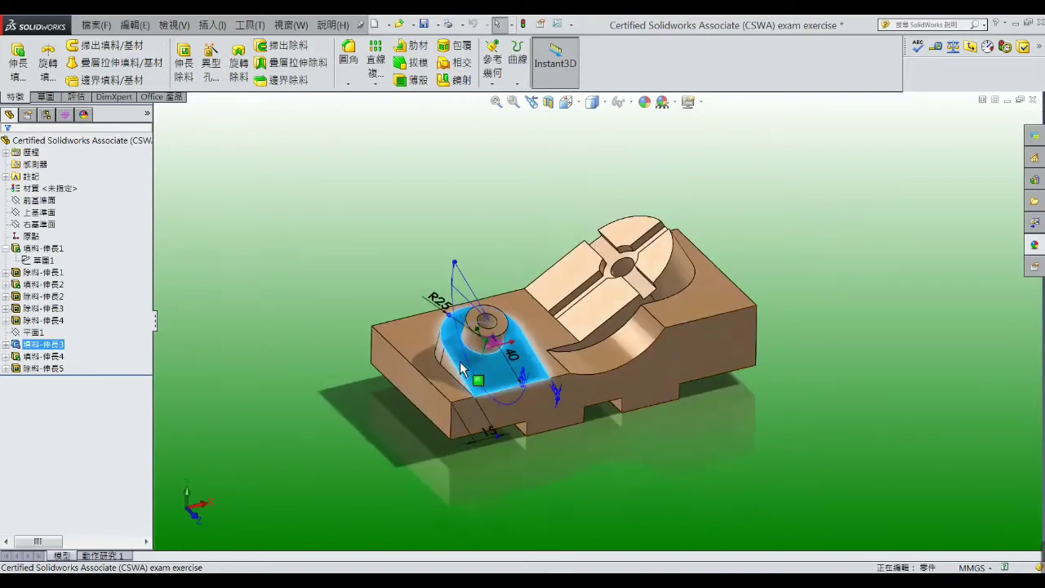
click(415, 276)
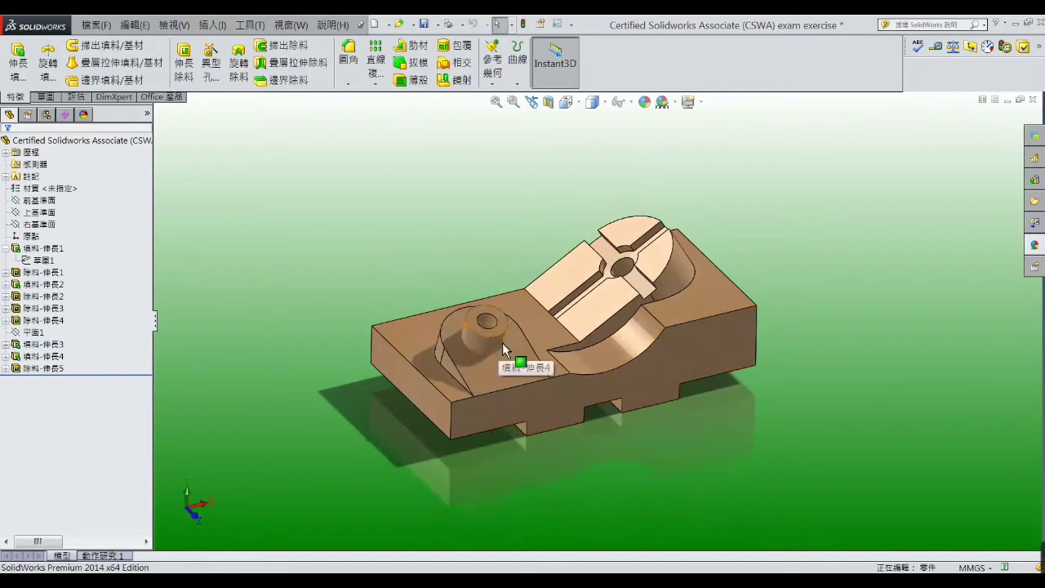
mouse_move(498, 334)
middle_down()
mouse_move(502, 383)
mouse_move(497, 356)
mouse_move(514, 356)
mouse_move(531, 390)
middle_up()
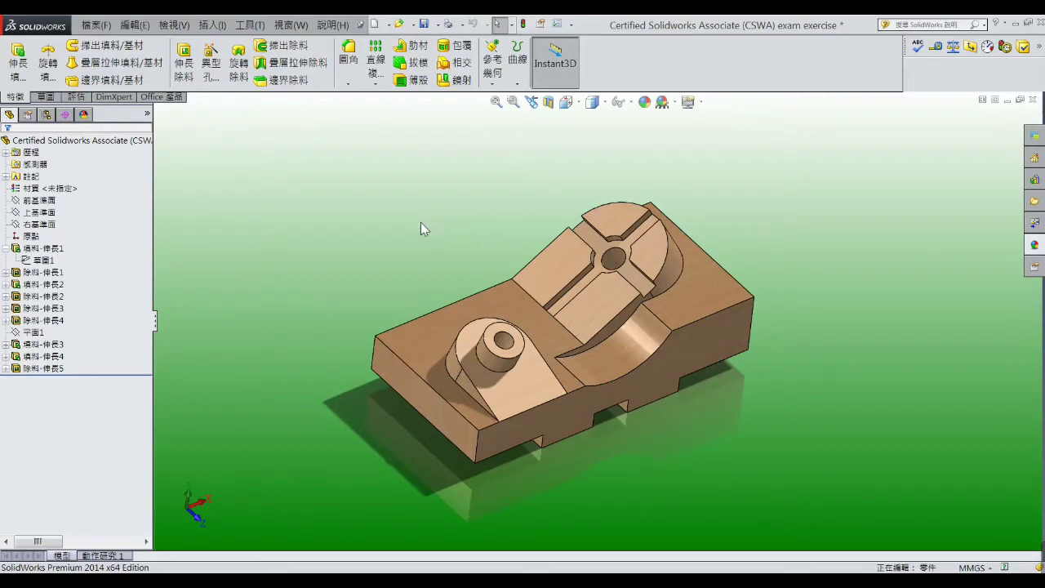
Suppress the curved ramp cut, the first cut with all later features, and the base block
right_click(615, 342)
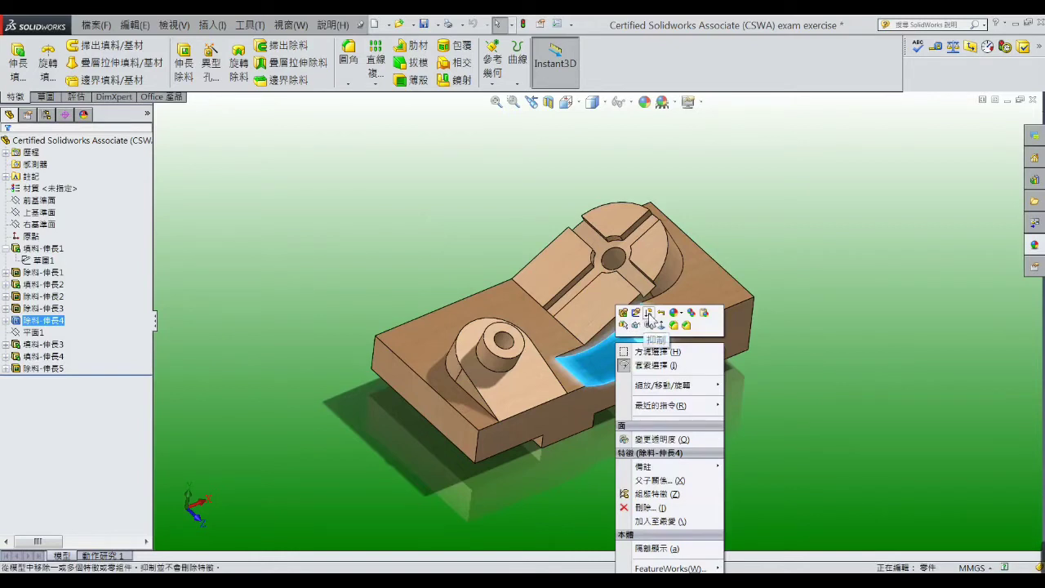
click(648, 313)
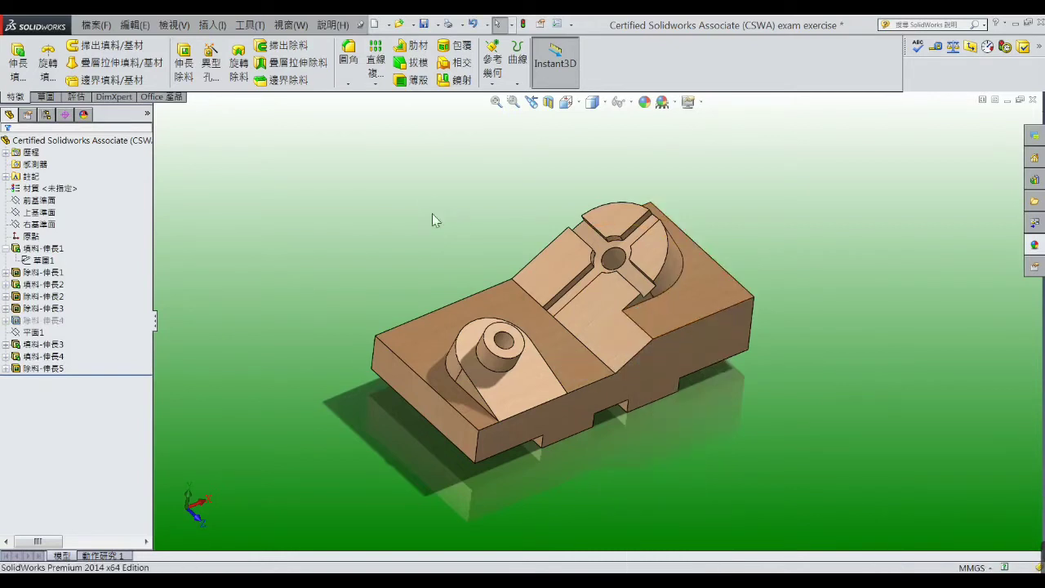
right_click(610, 322)
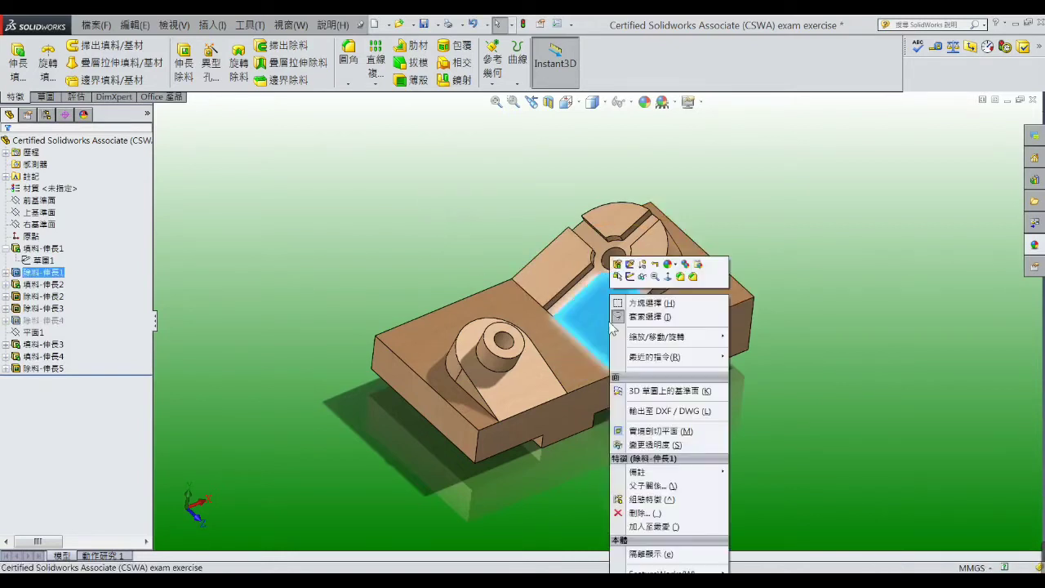
click(643, 266)
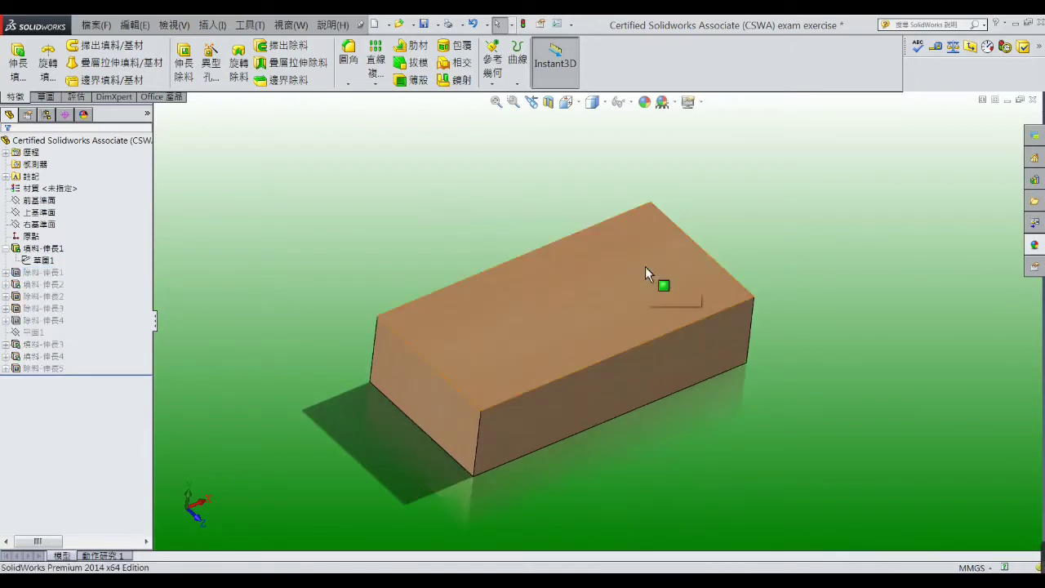
right_click(521, 297)
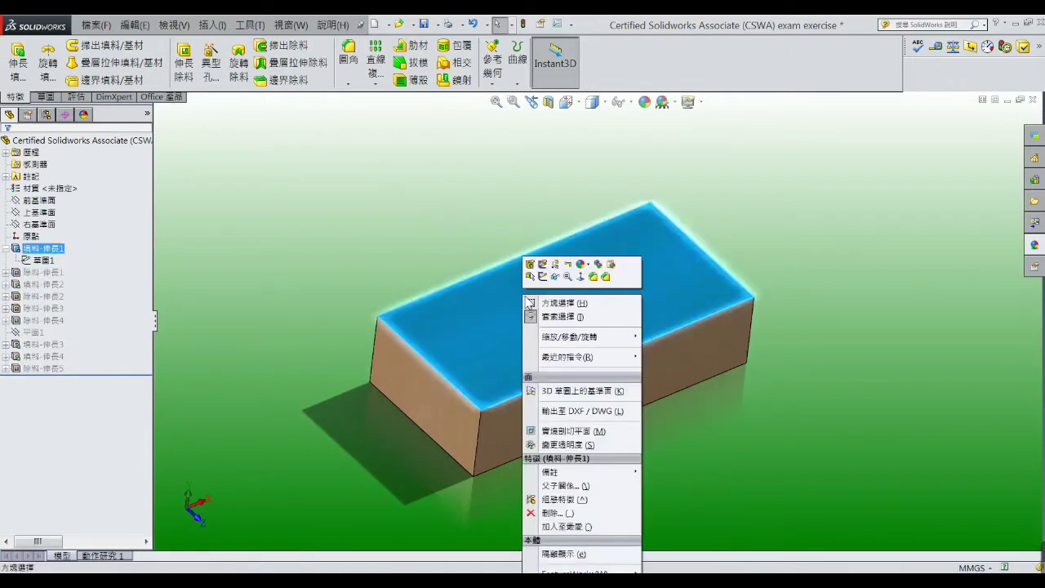
click(564, 269)
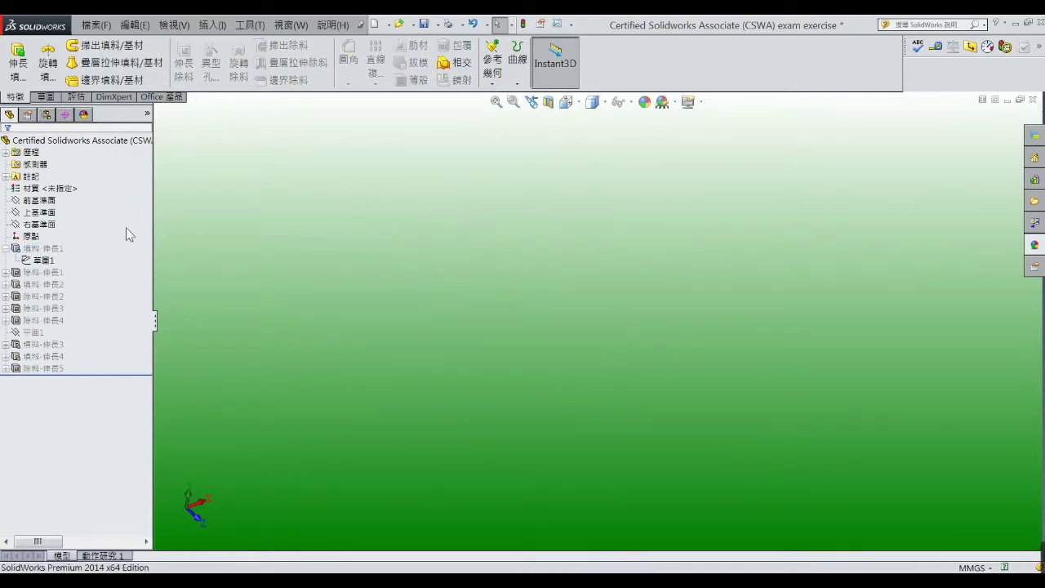
Start a sketch on the Top Plane and look straight down in Top view
click(50, 213)
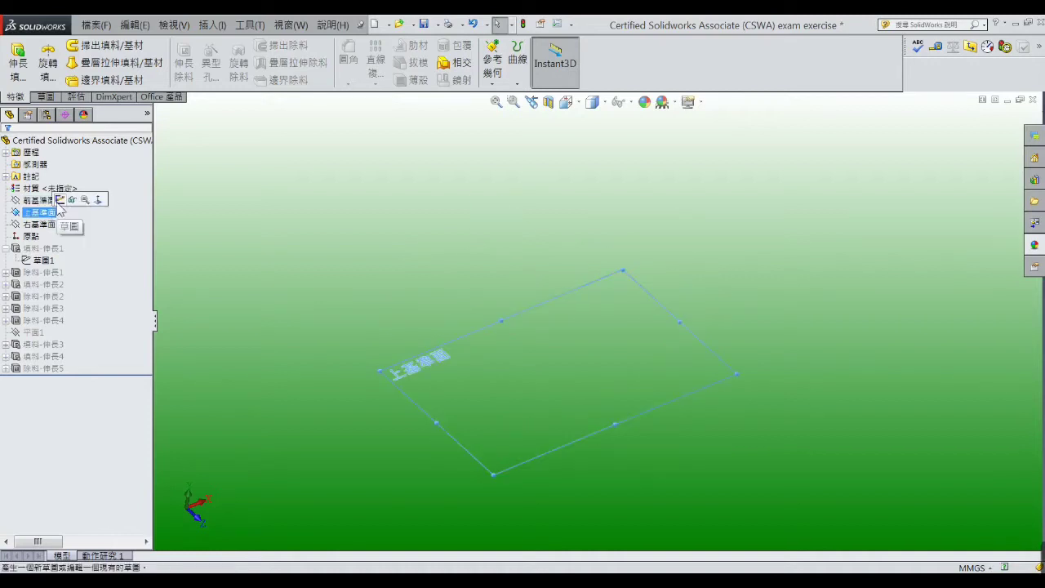
click(60, 200)
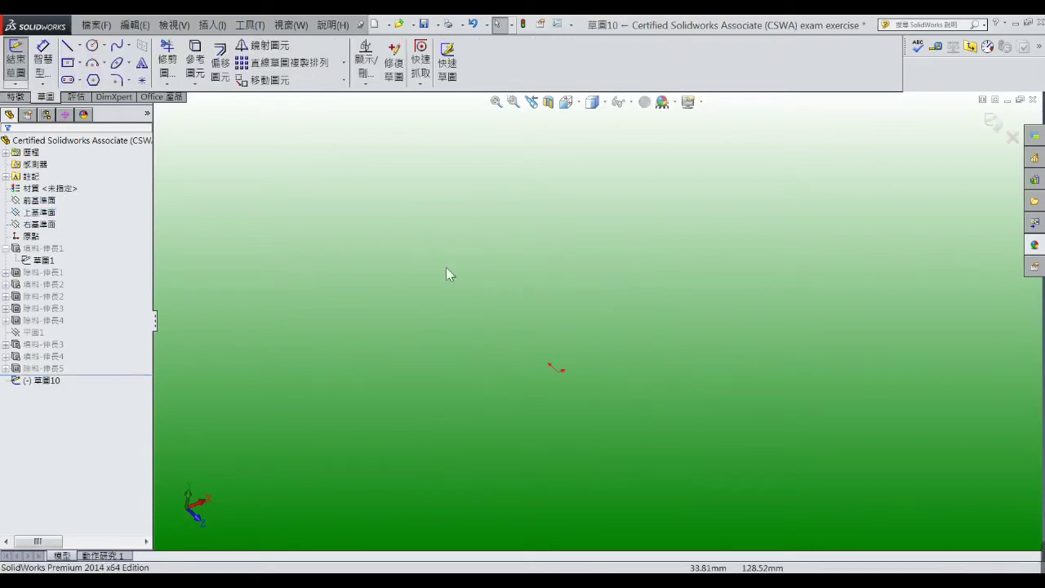
key(alt+Tab)
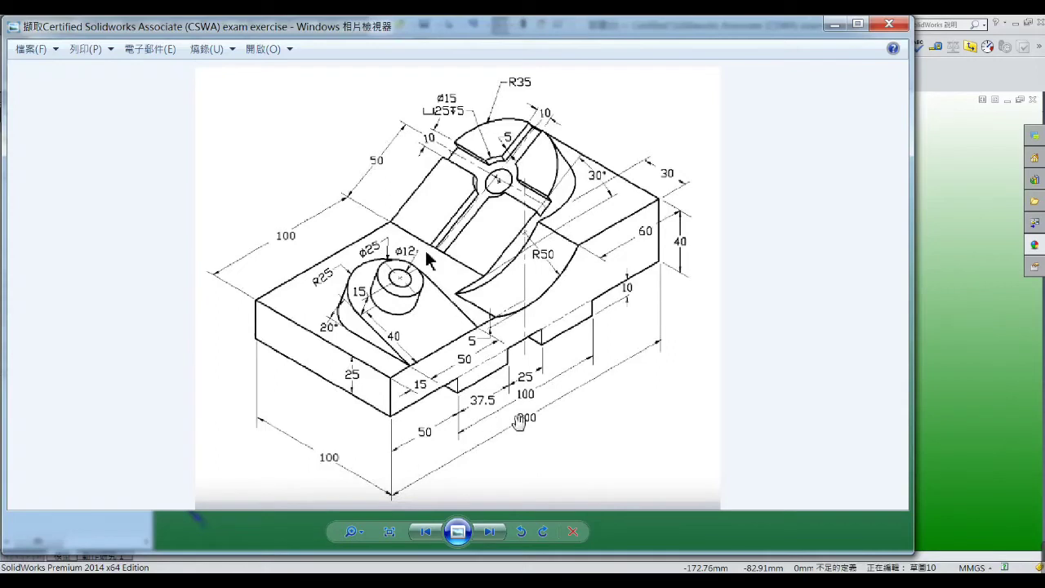
click(834, 24)
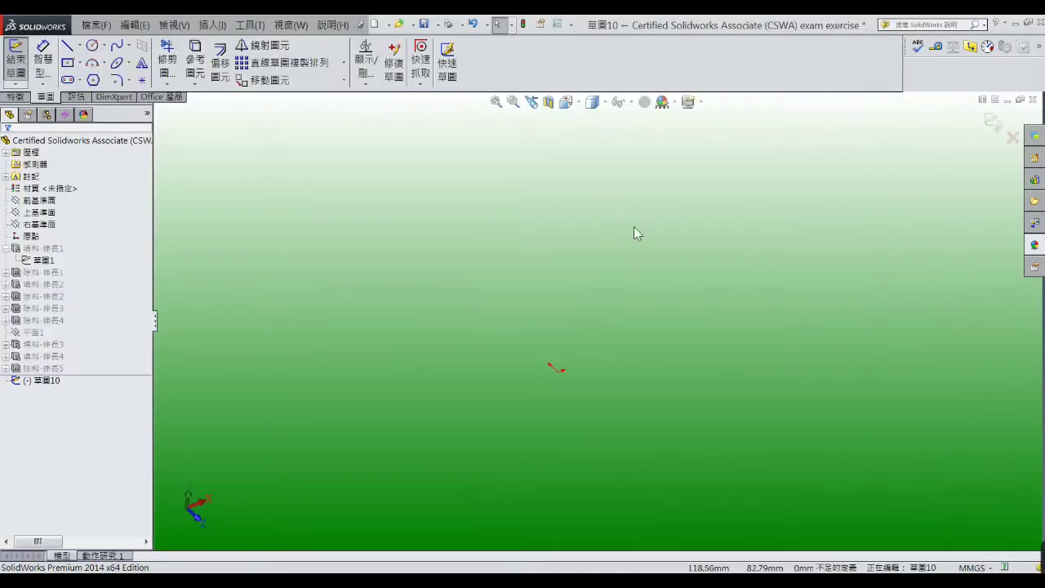
click(580, 105)
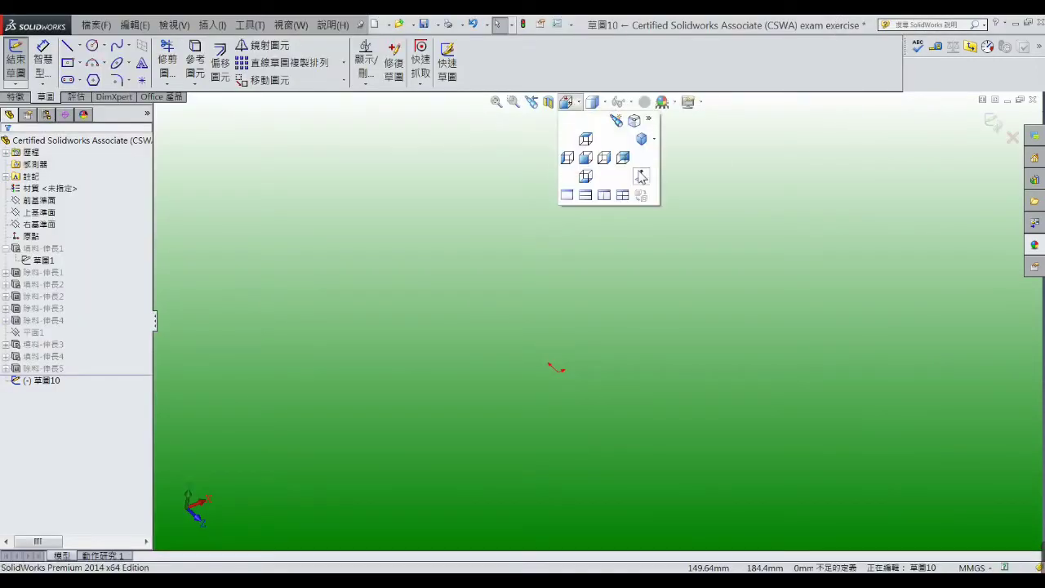
click(638, 179)
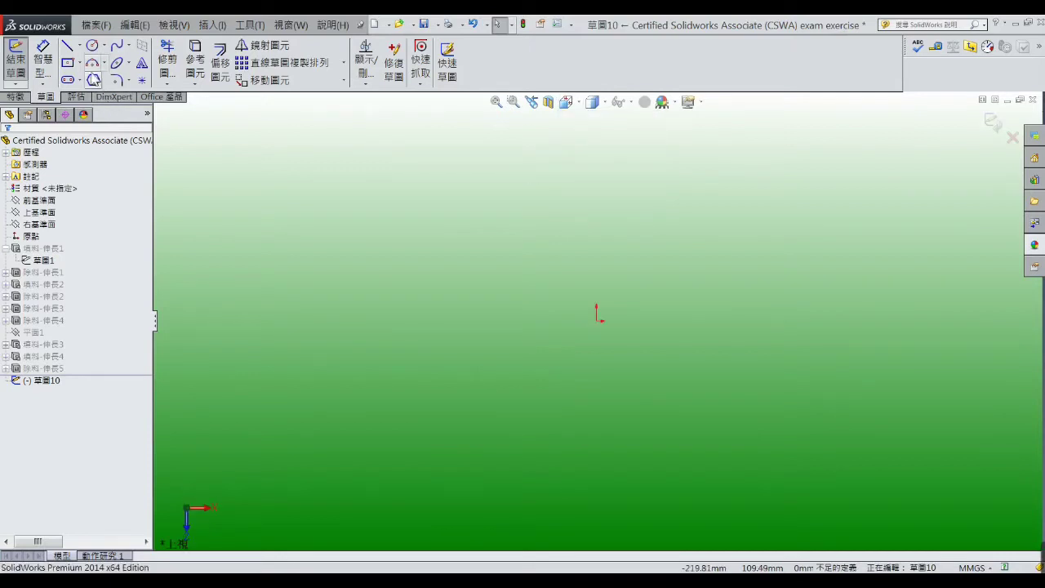
Draw a center rectangle from the origin out to a corner point
click(68, 62)
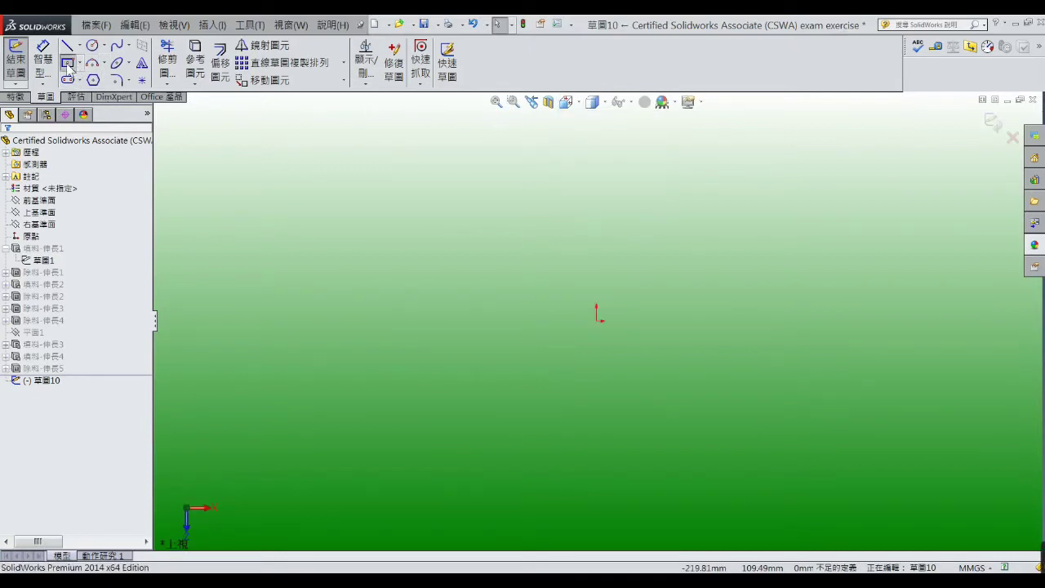
click(597, 319)
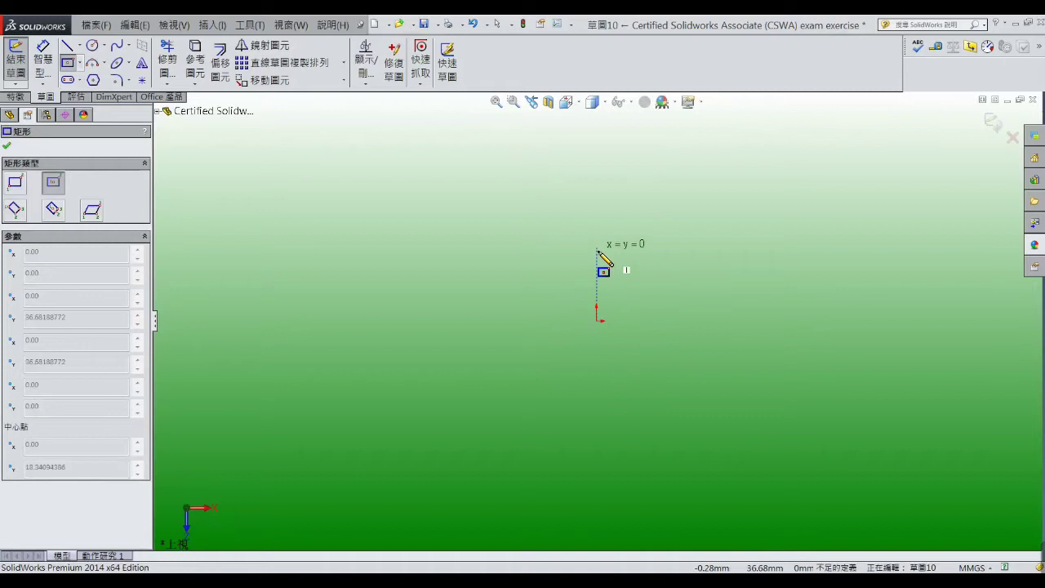
click(786, 231)
right_click(788, 232)
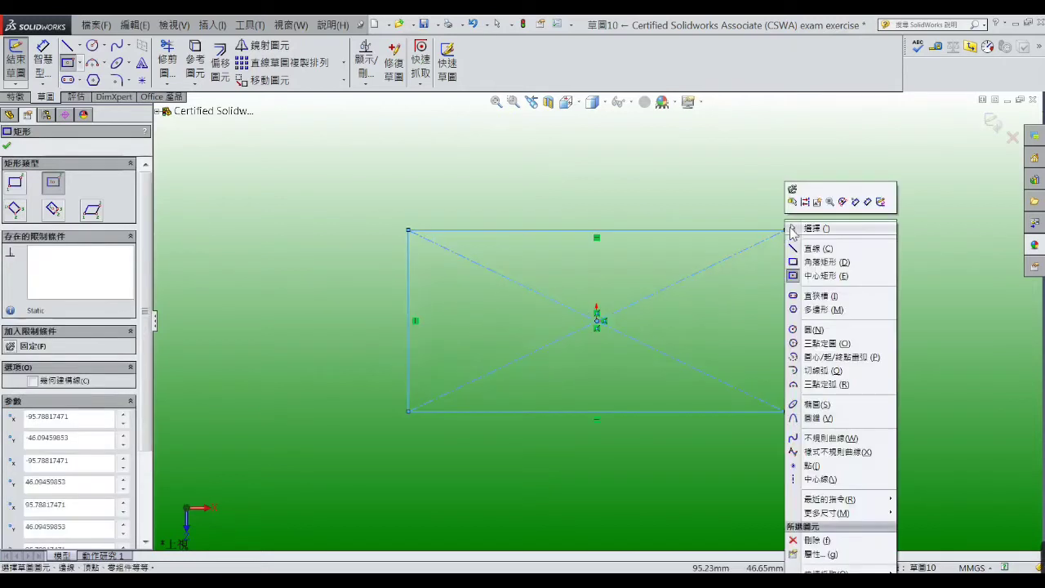
click(790, 229)
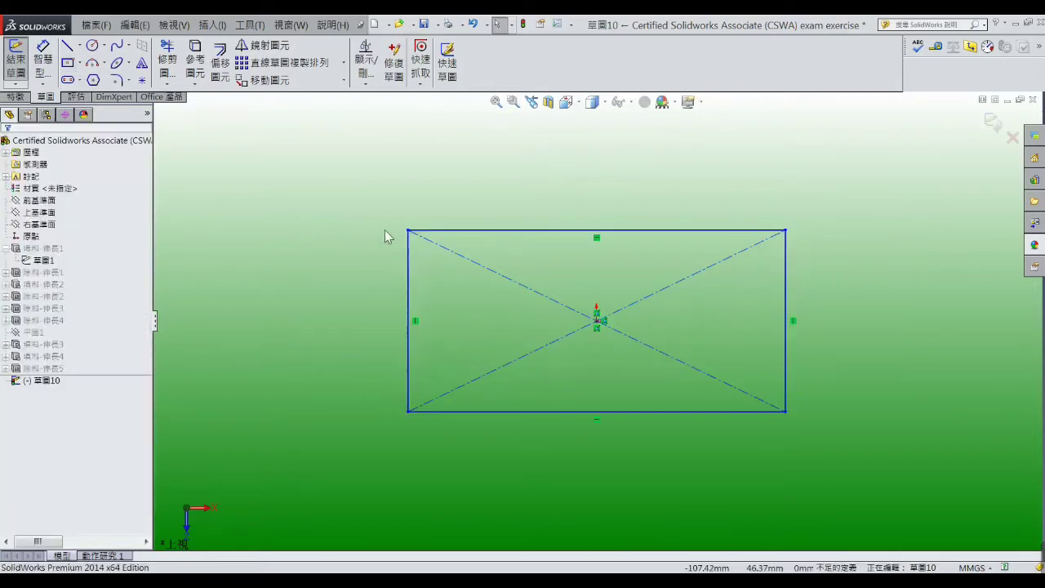
Dimension the rectangle's left edge 100 and bottom edge 200, fully defining Sketch10
click(41, 69)
click(411, 313)
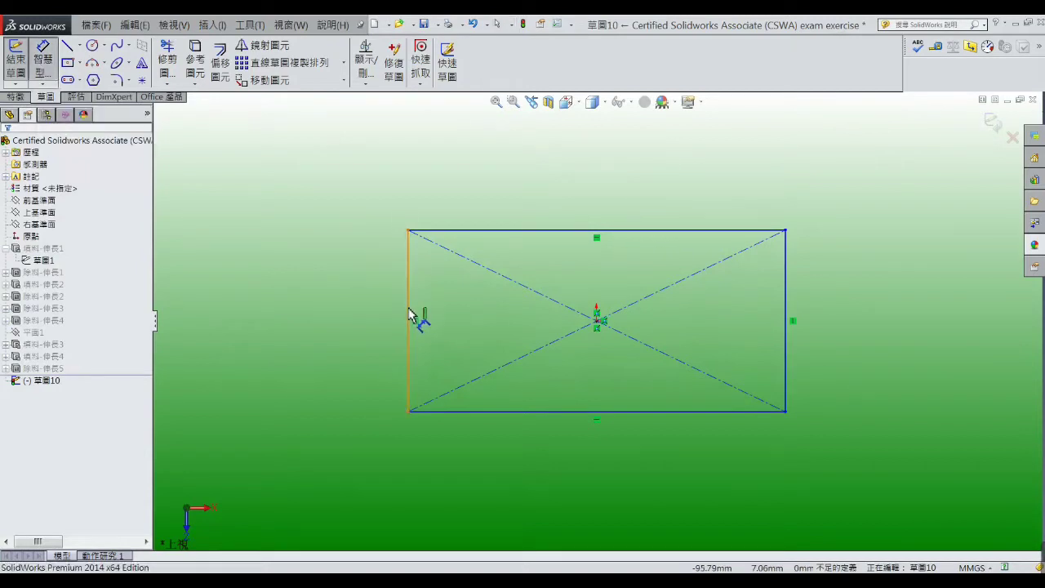
click(391, 320)
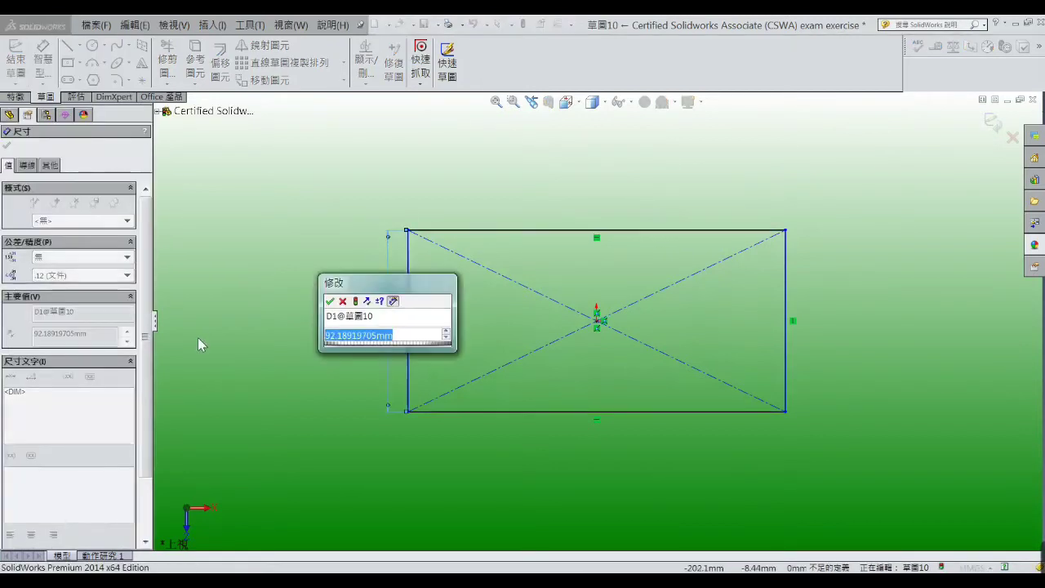
text(100)
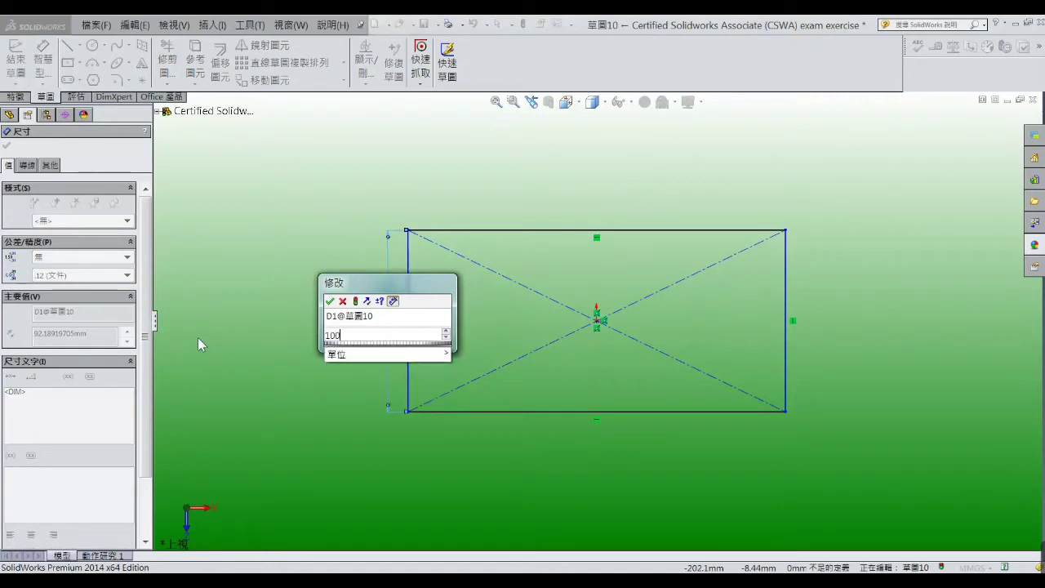
key(Return)
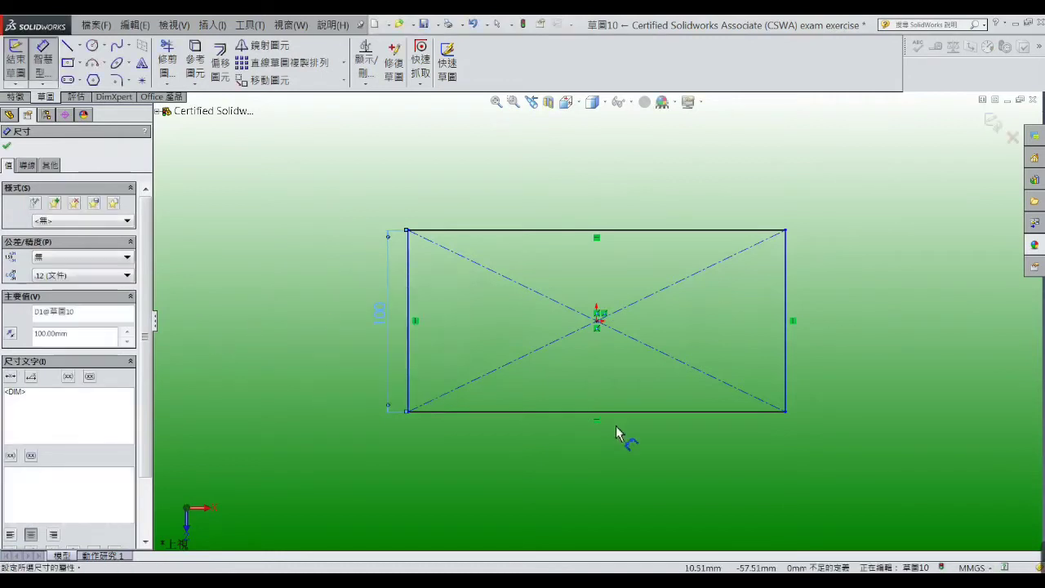
click(613, 428)
click(612, 433)
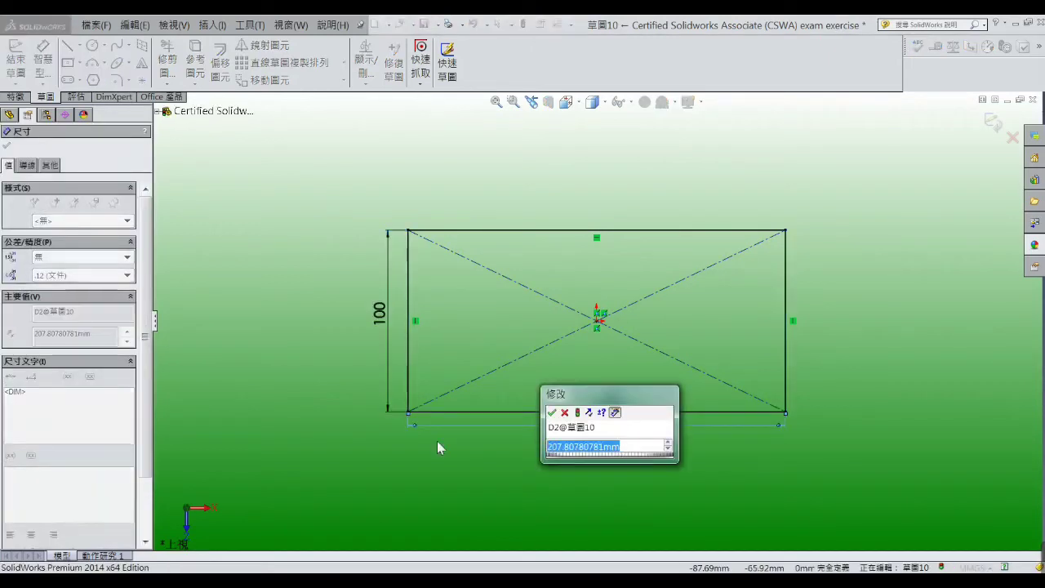
text(200)
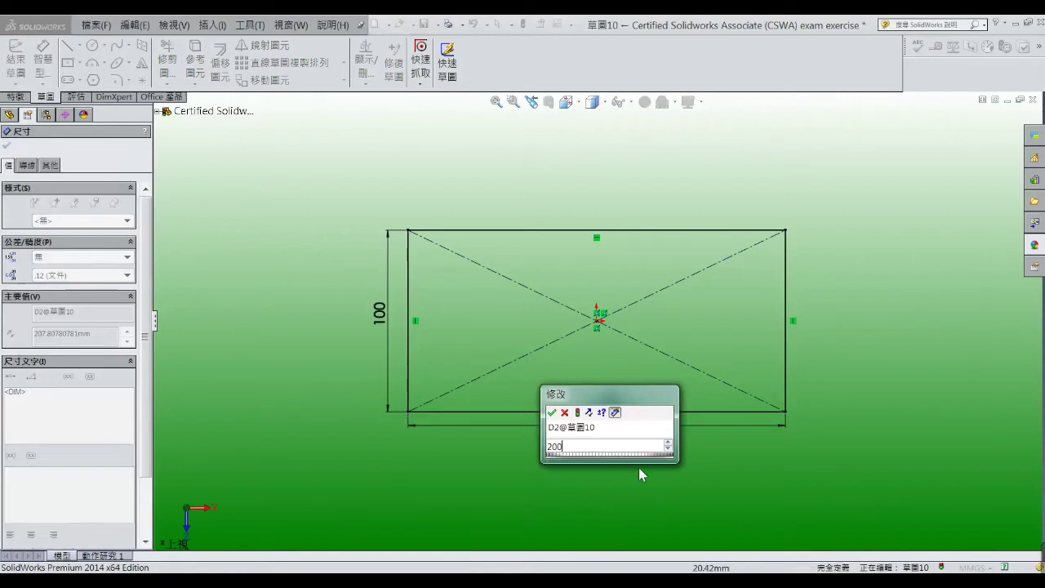
click(552, 414)
click(349, 398)
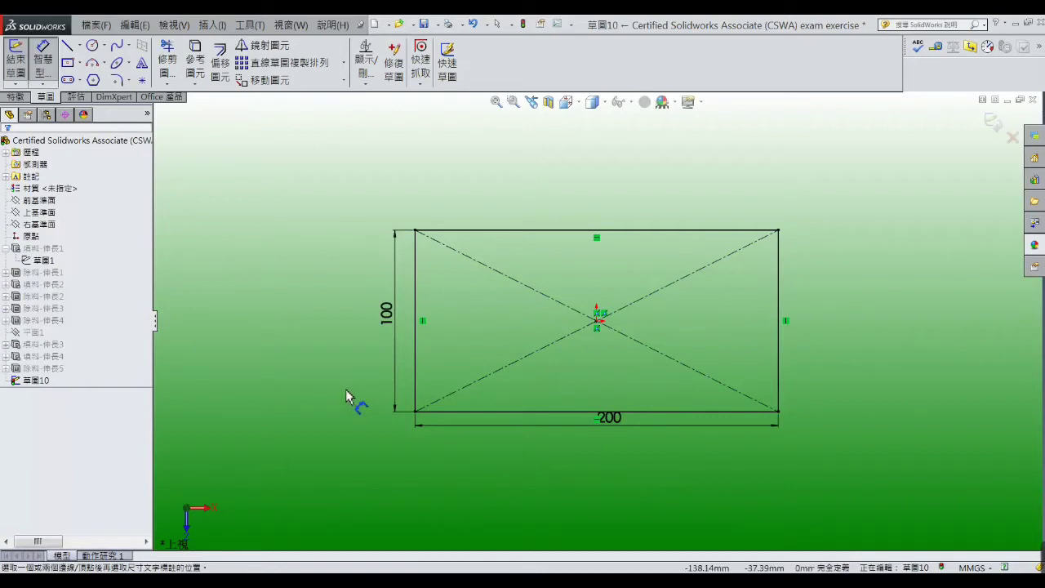
click(15, 97)
Start an Extruded Boss/Base on the rectangle and check the drawing for block thickness
click(18, 61)
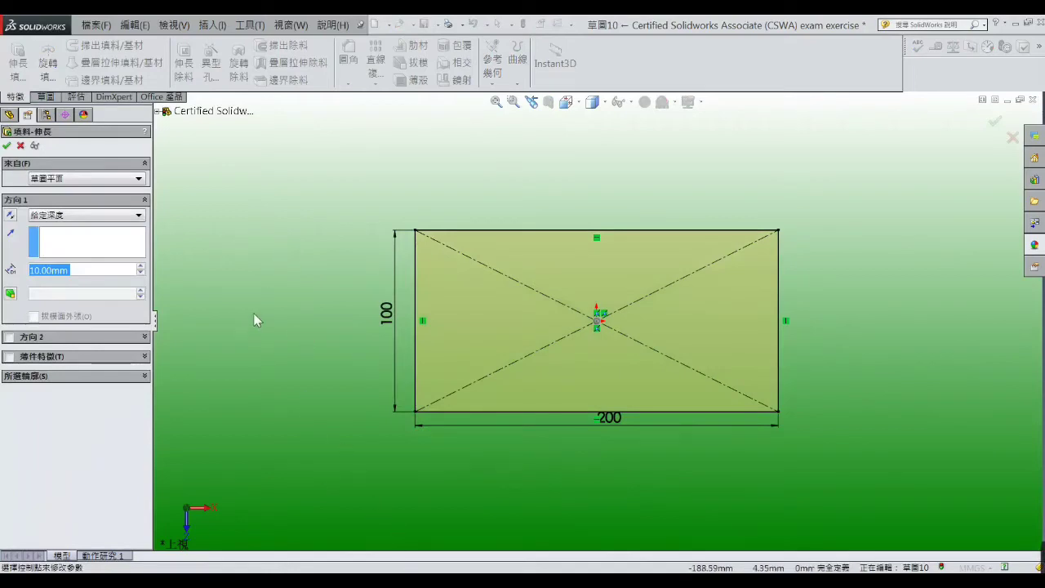
click(399, 565)
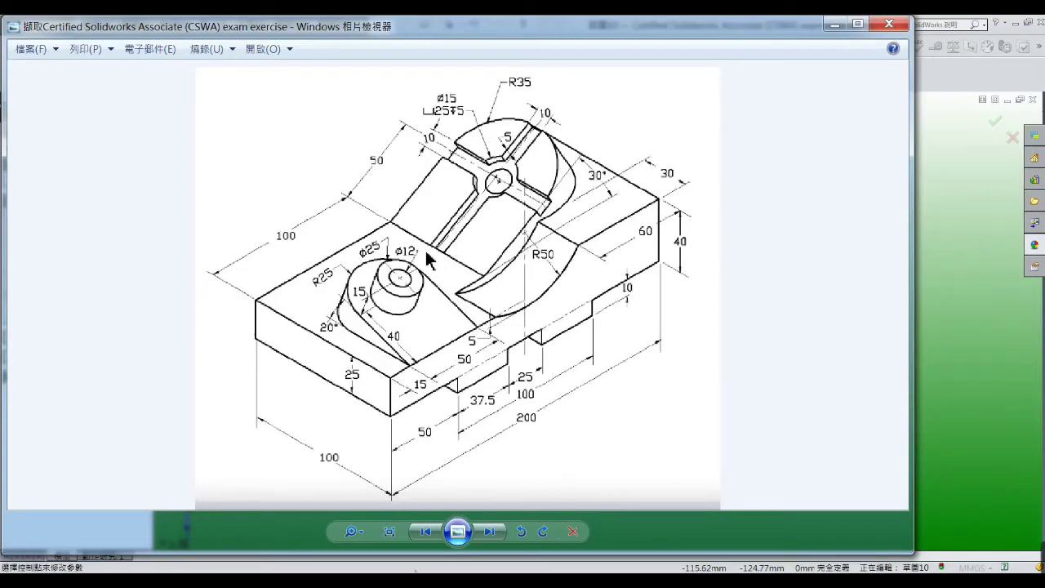
click(835, 24)
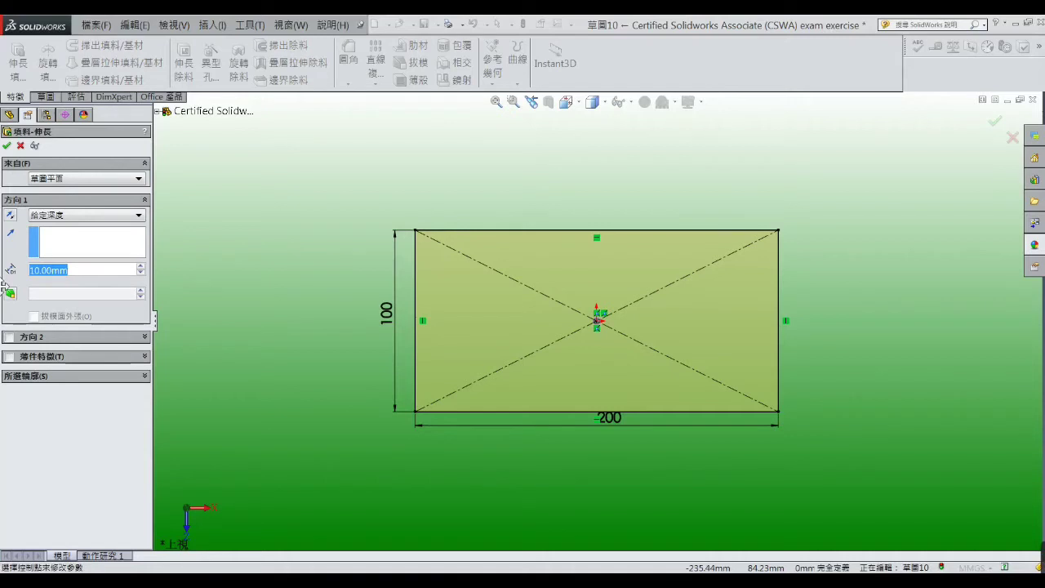
Extrude the rectangle 25 mm into the base block and compare it with the drawing
text(25)
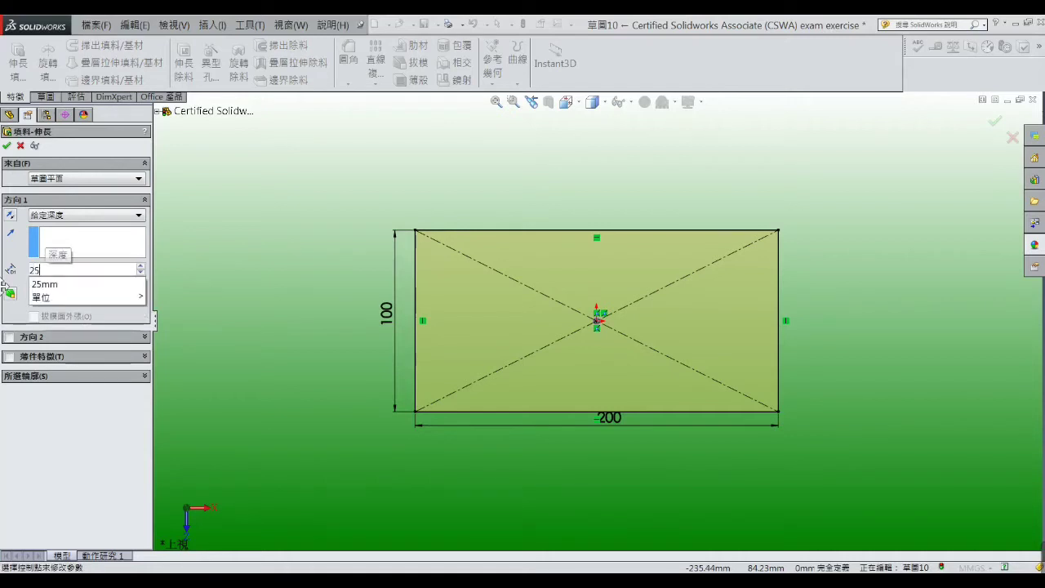
key(Return)
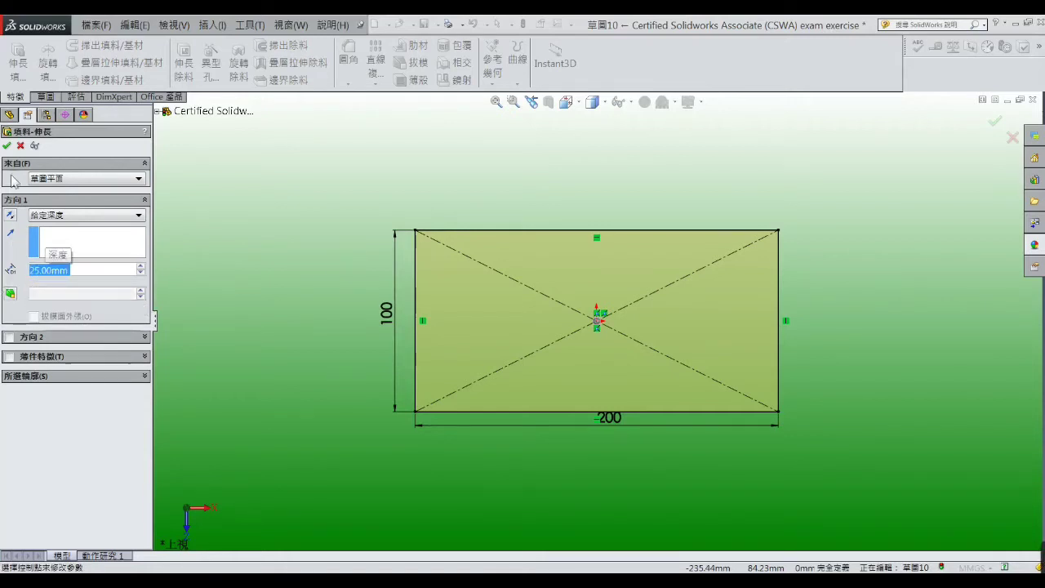
click(7, 146)
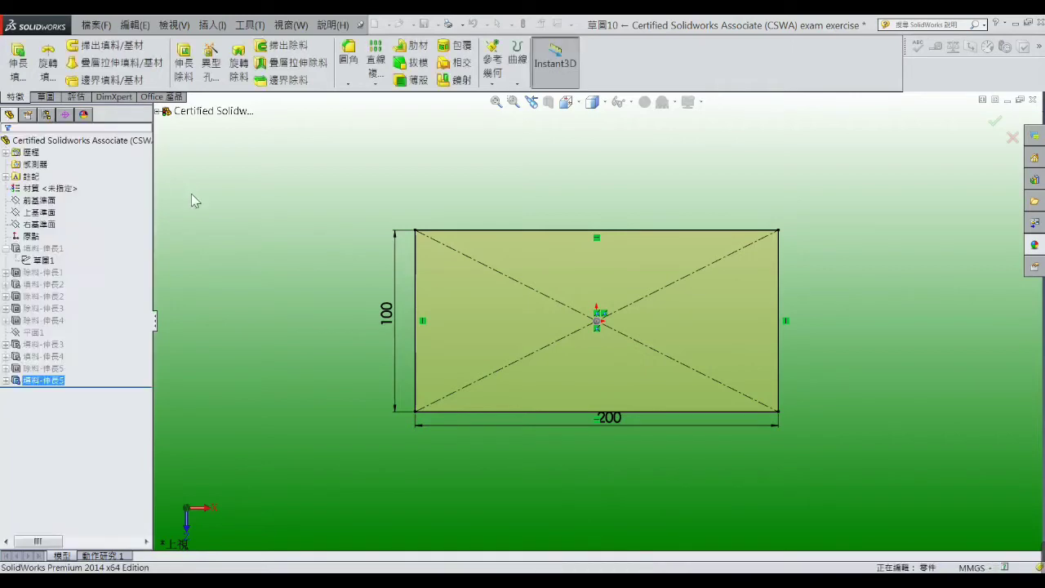
mouse_move(207, 306)
middle_down()
mouse_move(272, 303)
mouse_move(294, 179)
mouse_move(356, 226)
mouse_move(290, 249)
middle_up()
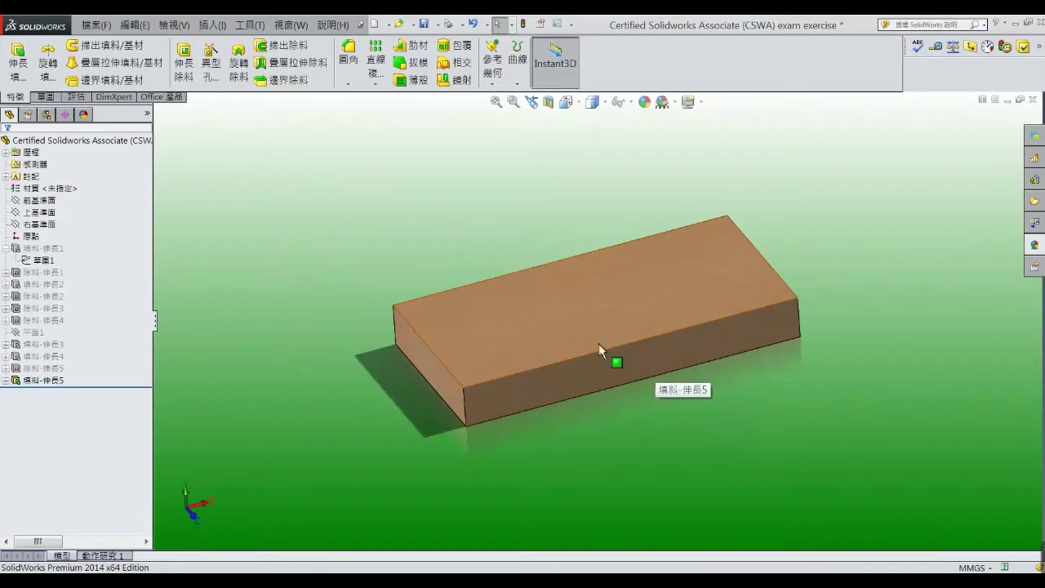
key(alt+Tab)
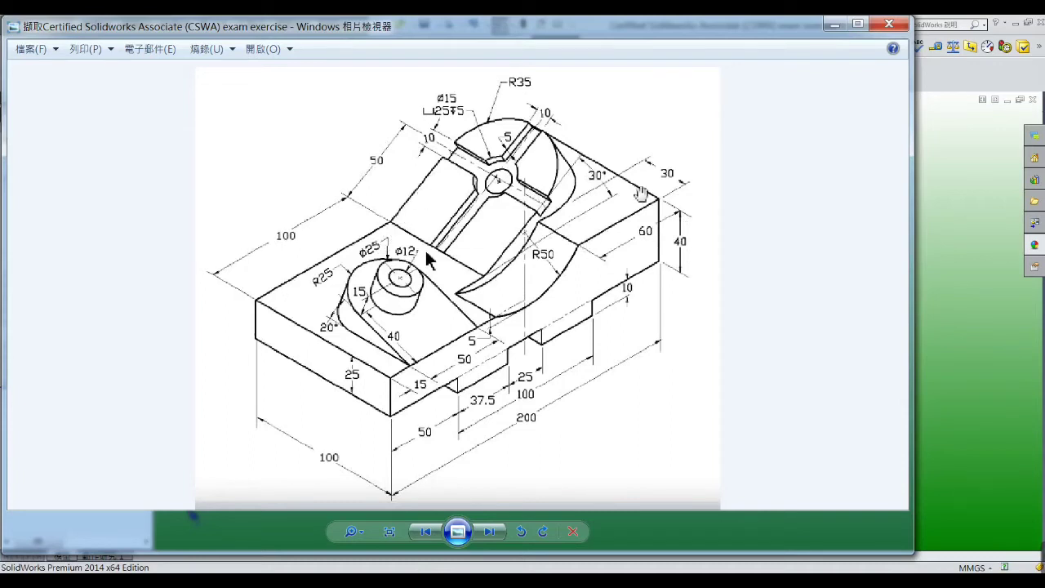
click(835, 24)
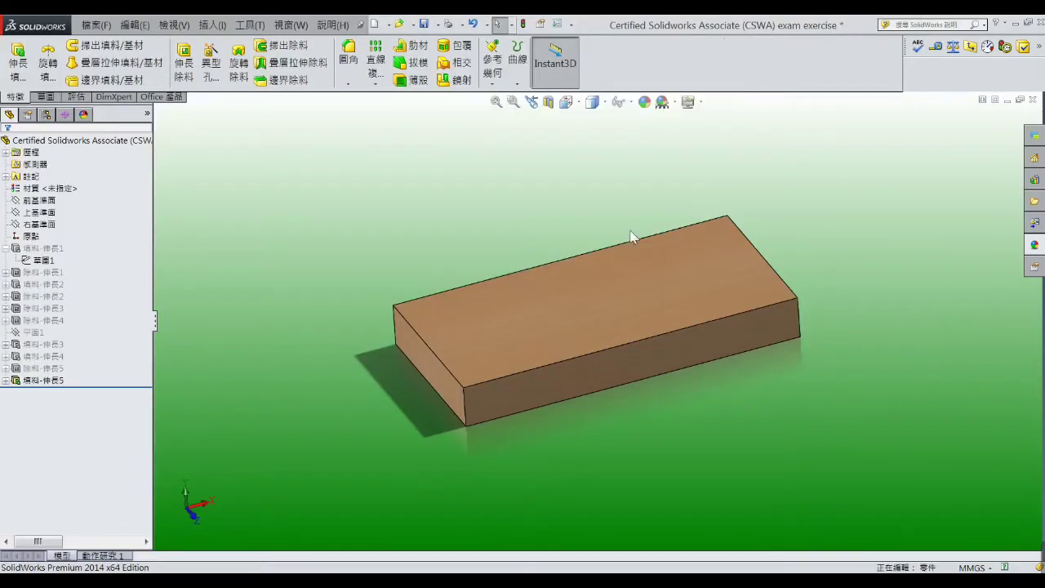
Start a sketch on the block's long front face, viewed normal to it
click(626, 351)
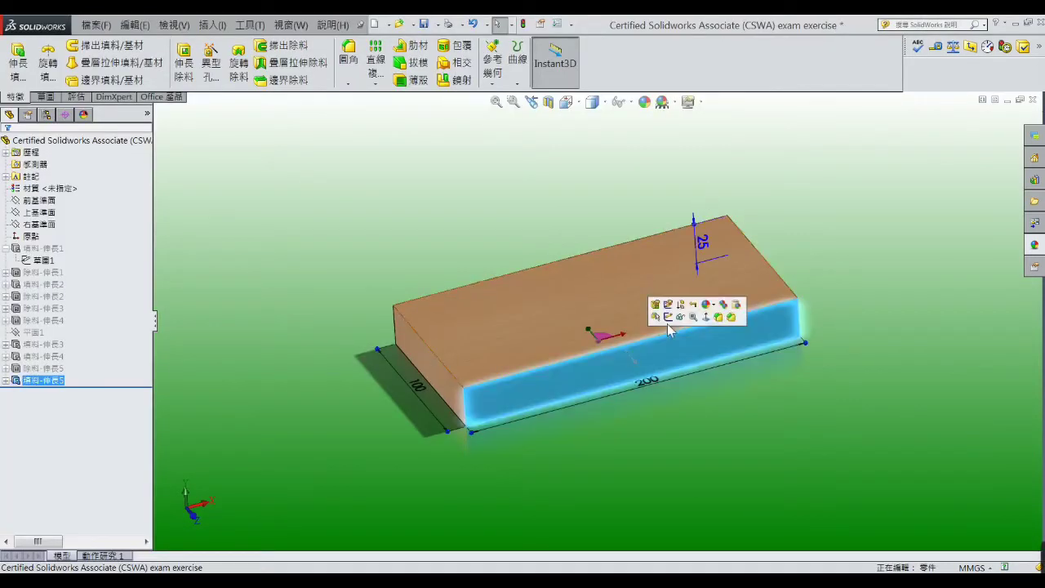
click(667, 318)
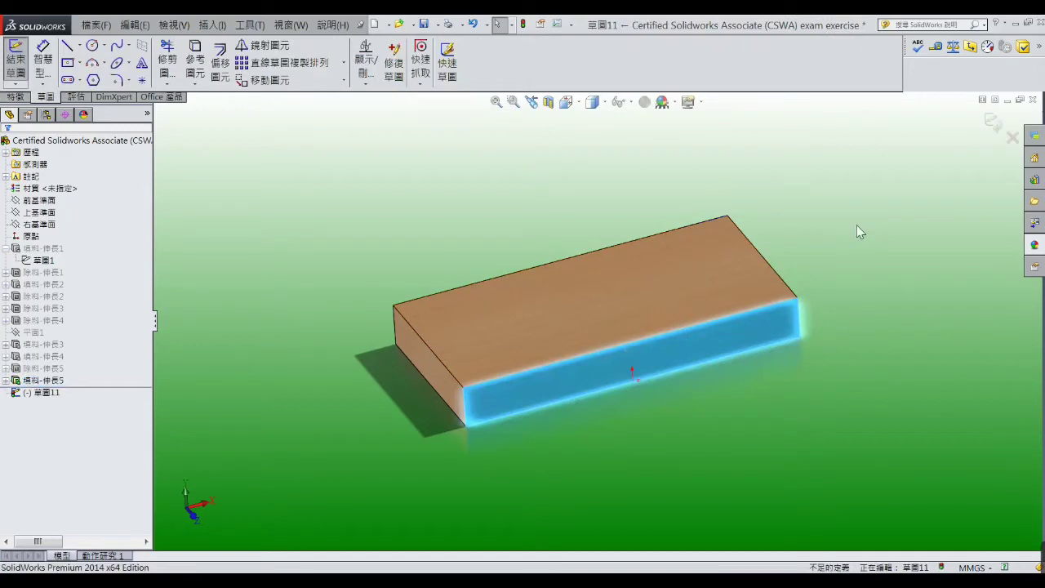
click(581, 103)
click(642, 176)
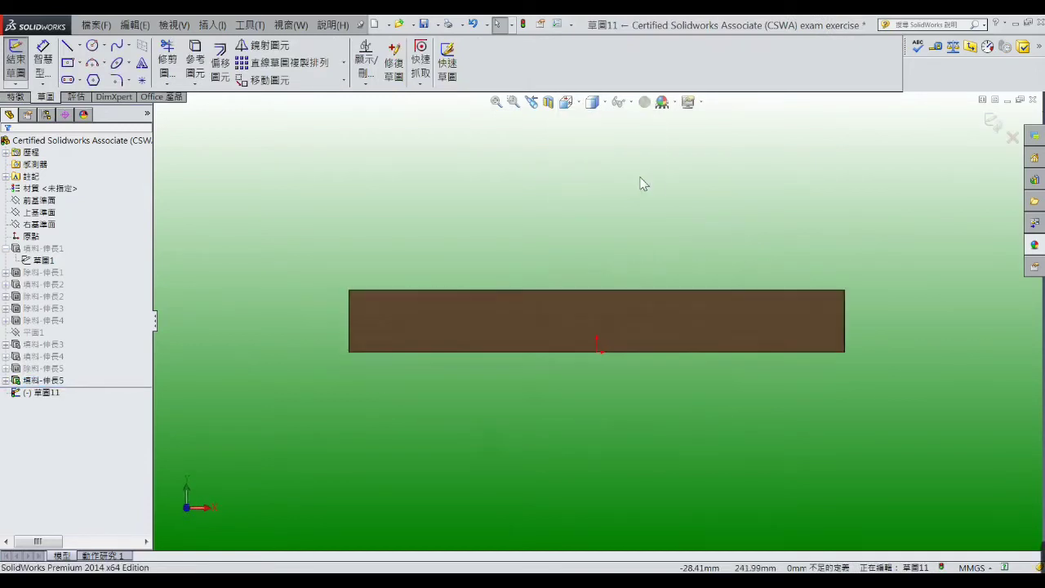
Draw the closed ramp profile: slope from the top edge's midpoint, flat top, vertical end
click(67, 46)
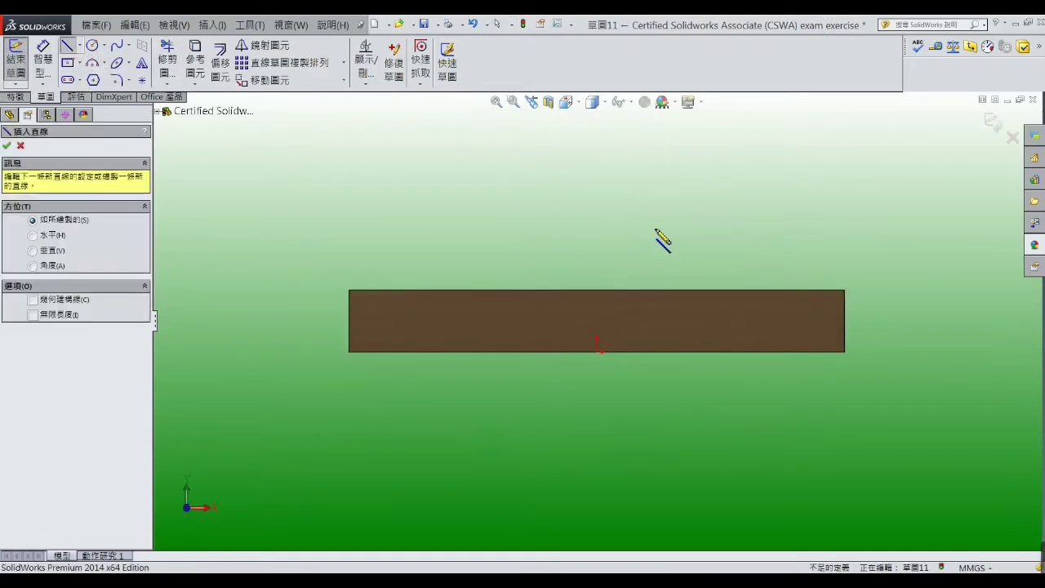
click(596, 289)
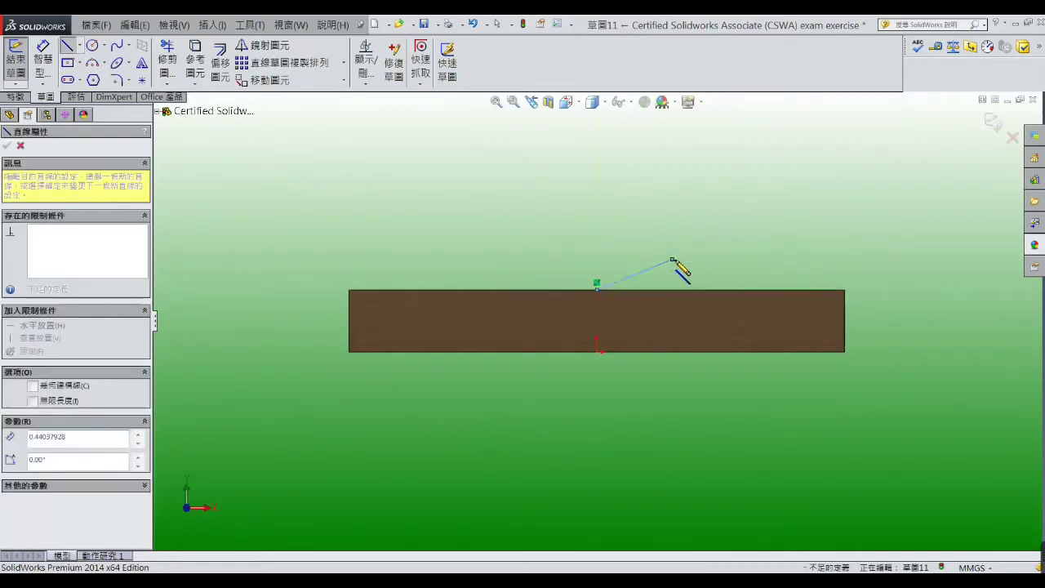
click(672, 259)
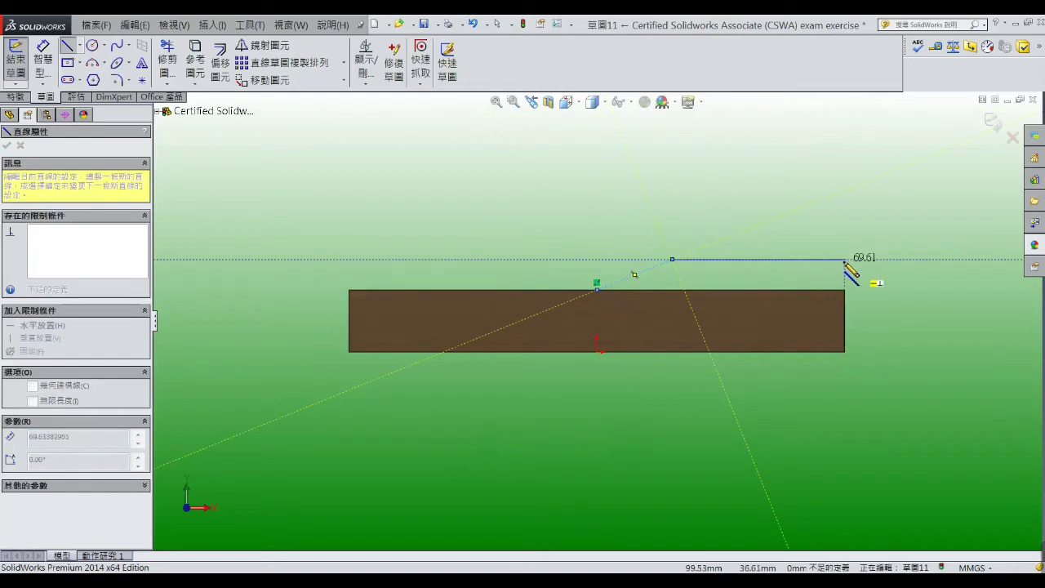
click(844, 259)
click(844, 290)
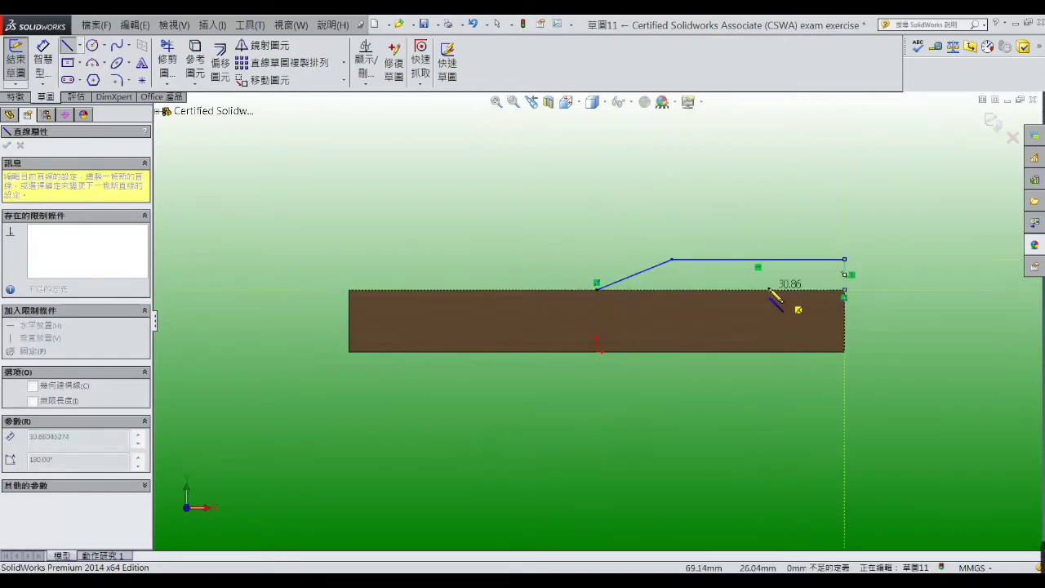
click(597, 290)
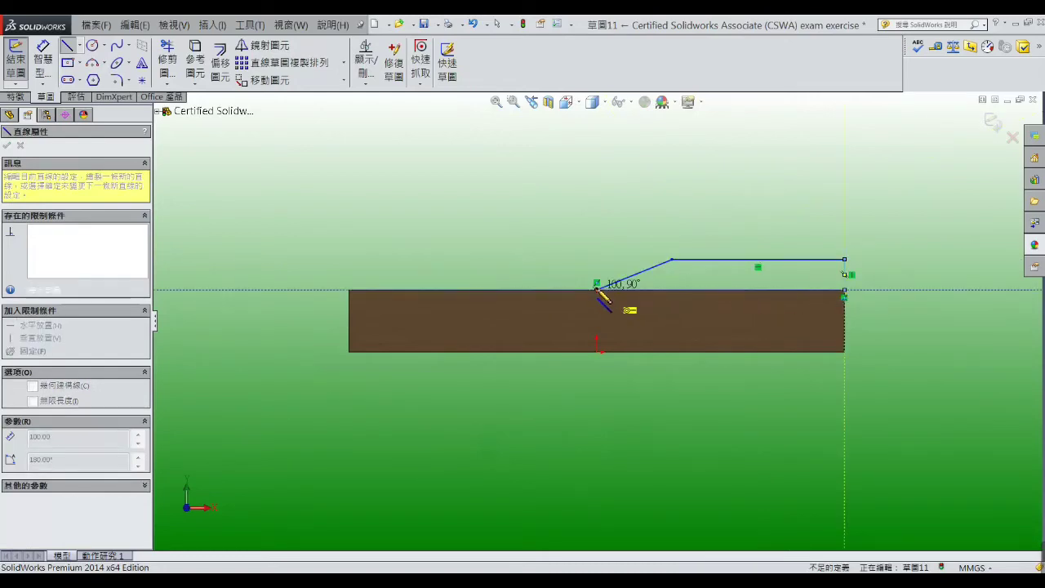
right_click(596, 236)
click(604, 250)
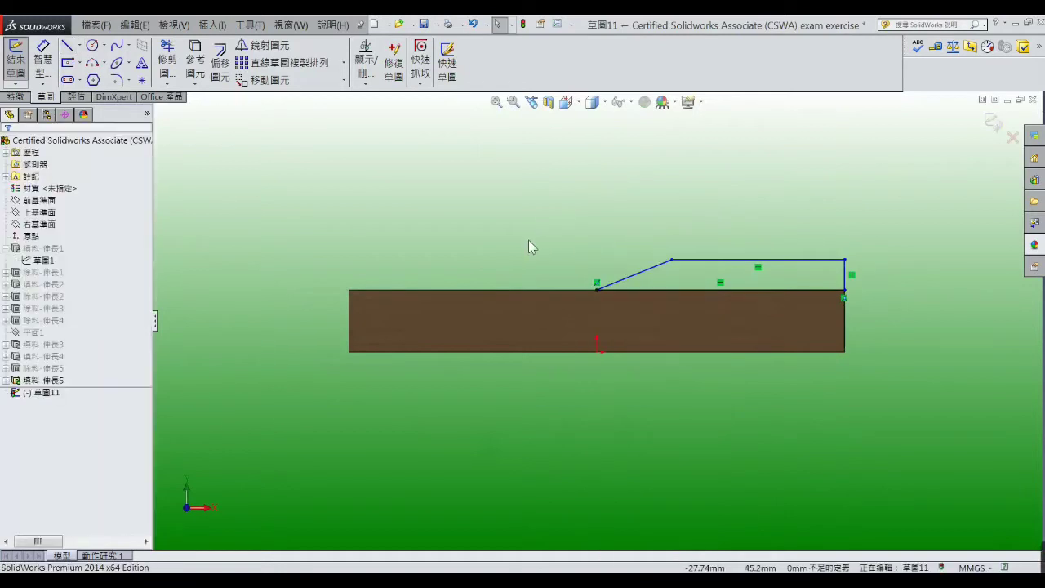
Dimension the ramp's flat top 40 above the block's bottom edge
middle_drag(528, 240, 549, 282)
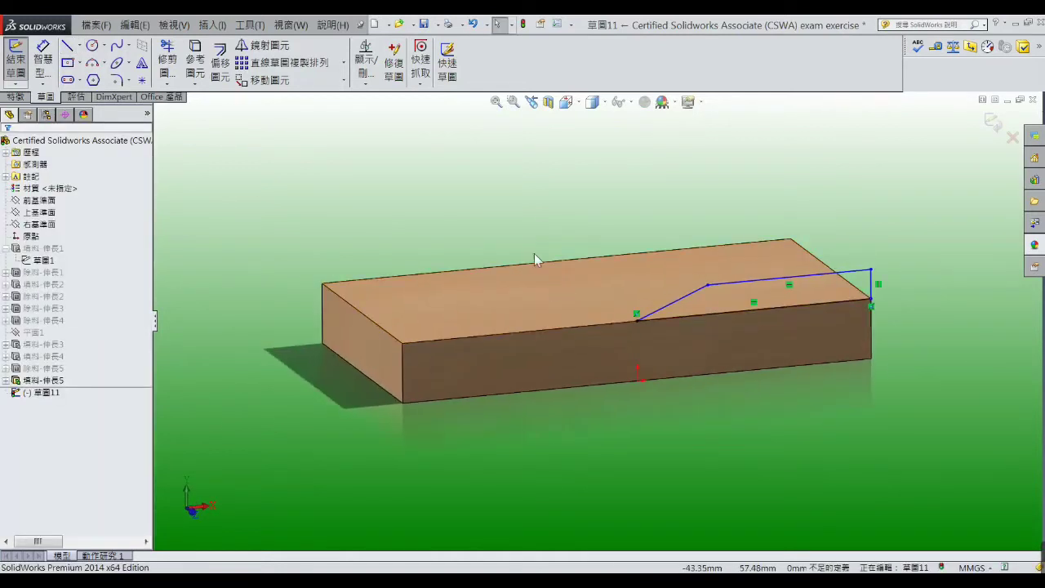
click(43, 51)
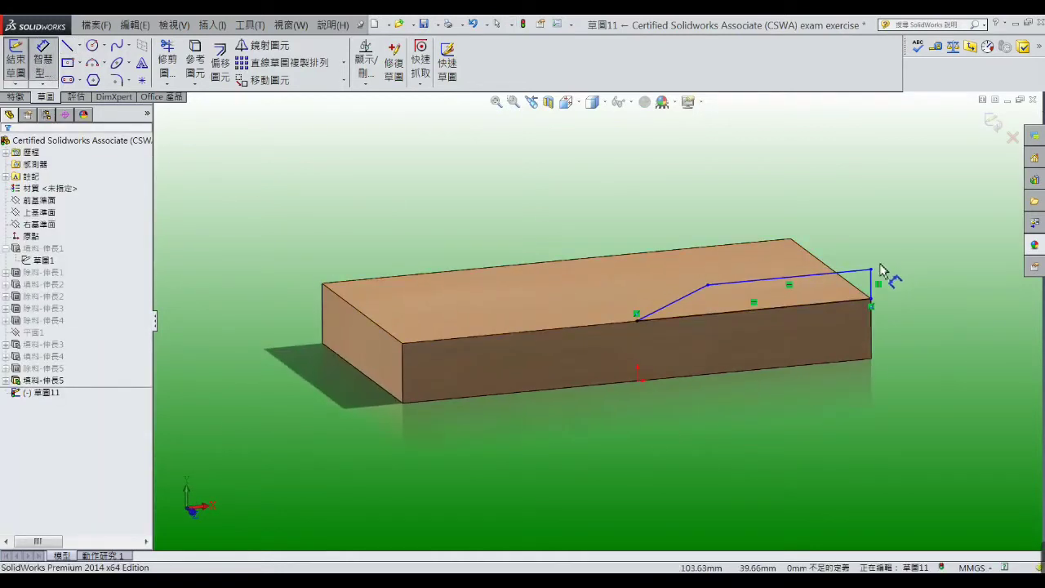
click(868, 274)
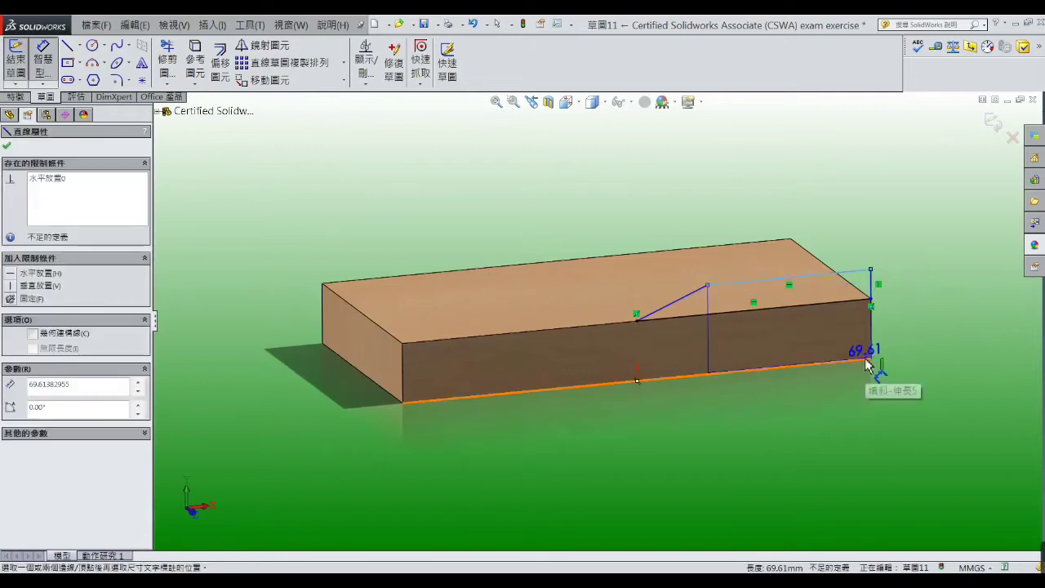
click(865, 358)
click(920, 313)
drag(927, 326, 863, 328)
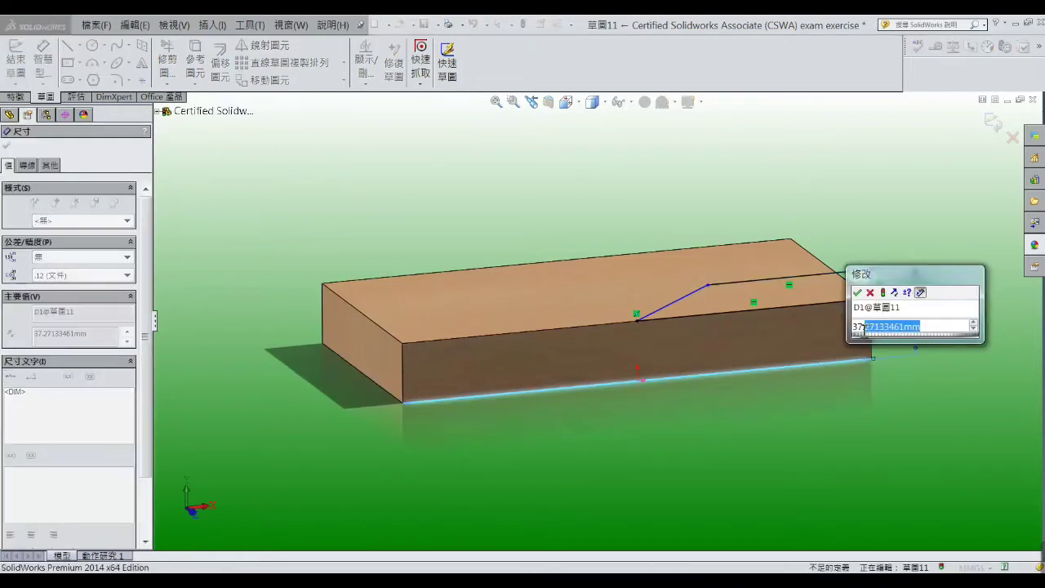
text(4)
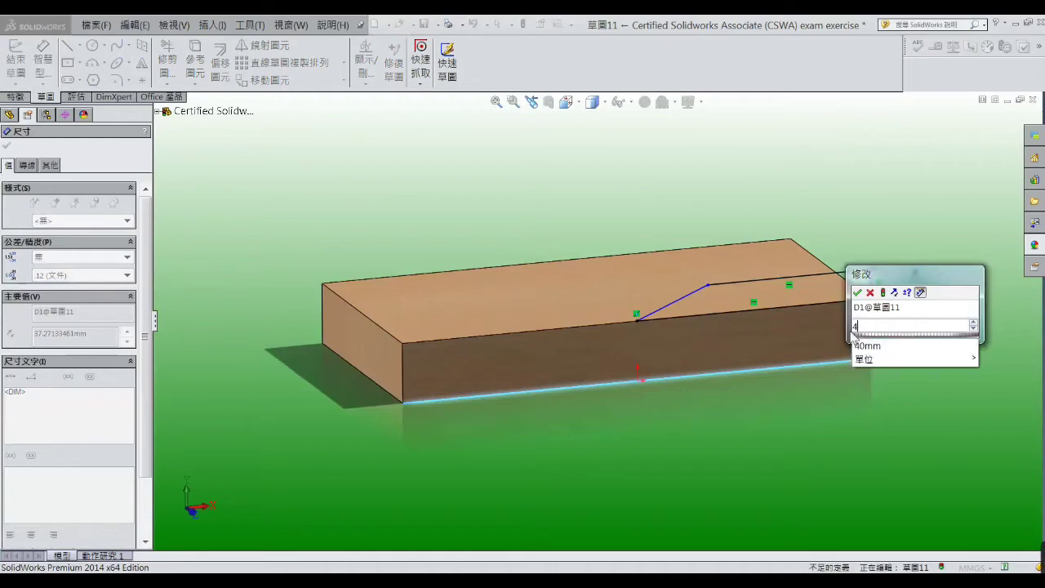
text(0)
key(Return)
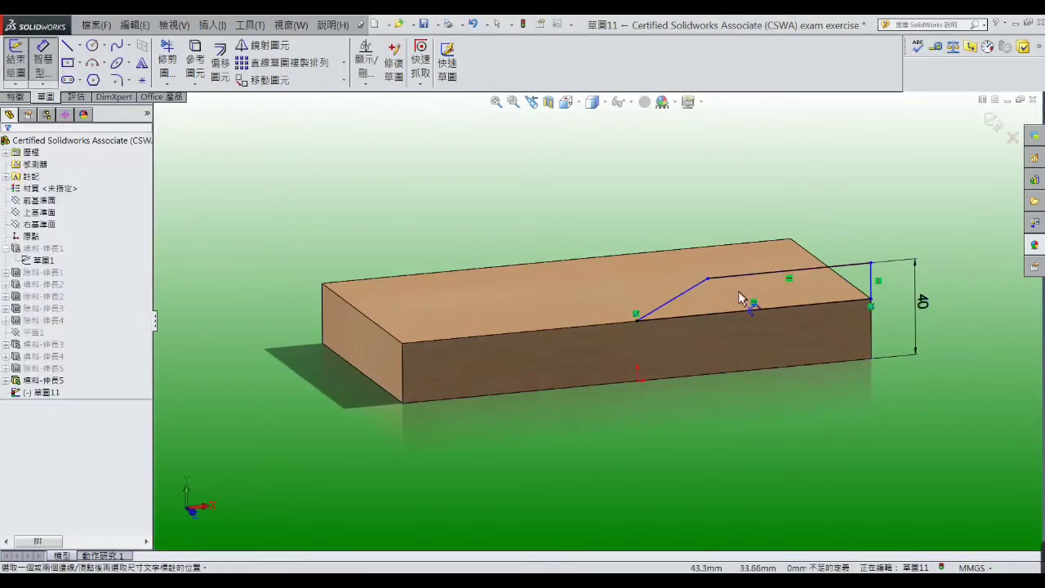
Add the 30° slope angle and a driven 100 offset from the block's left edge
click(686, 295)
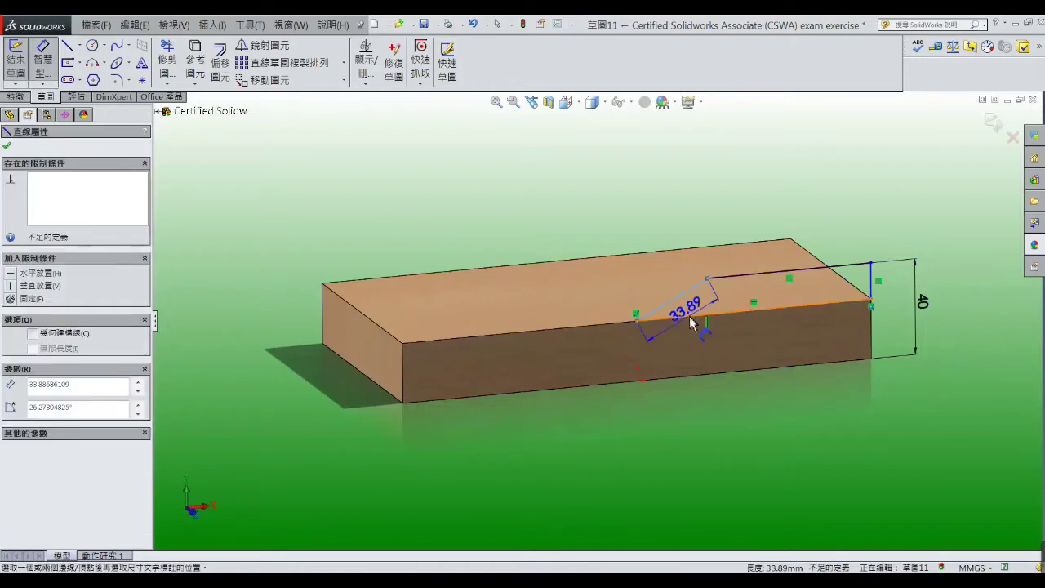
click(707, 315)
click(707, 315)
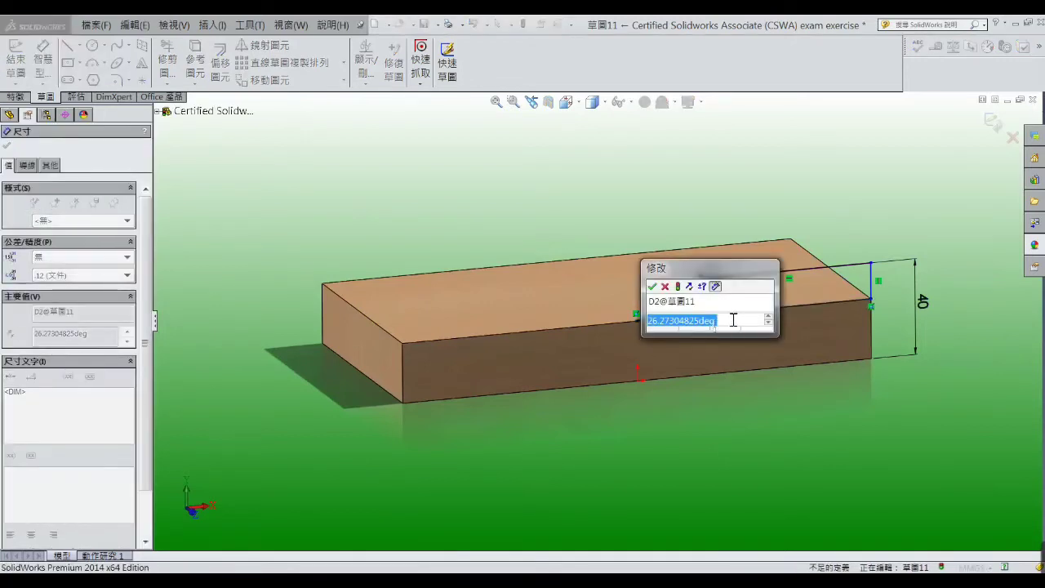
text(3)
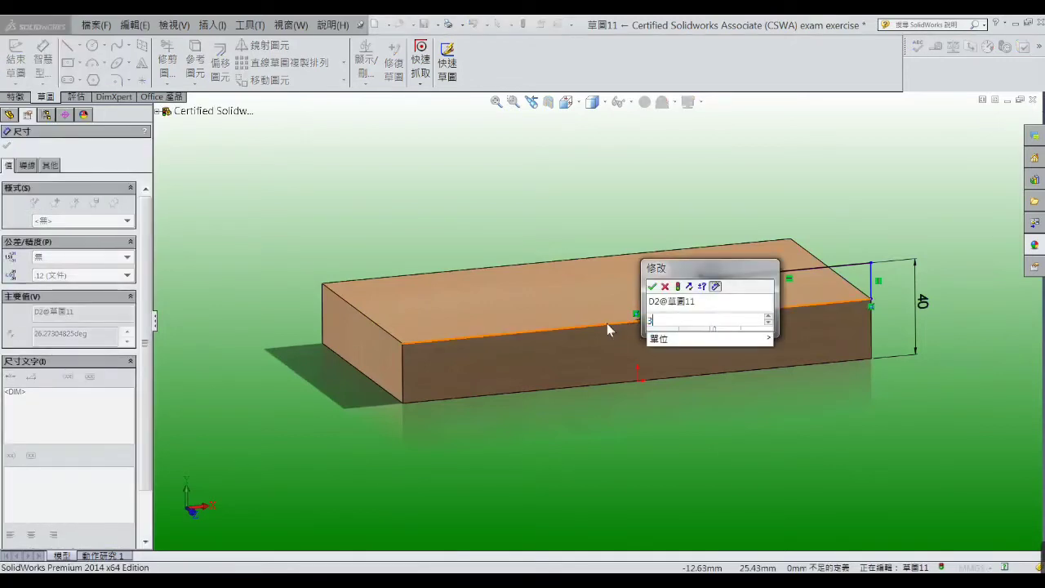
text(0)
key(Return)
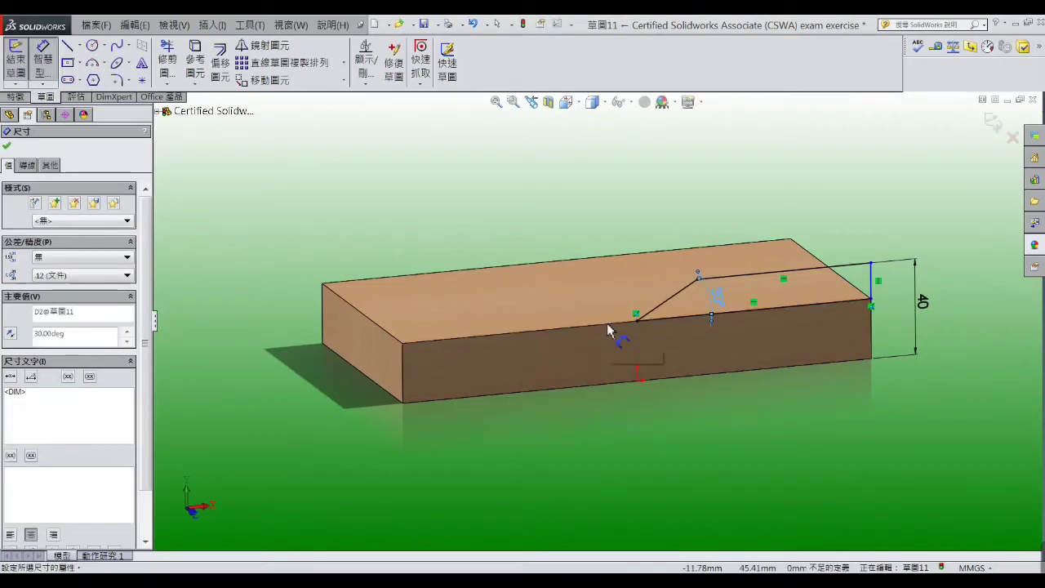
click(607, 235)
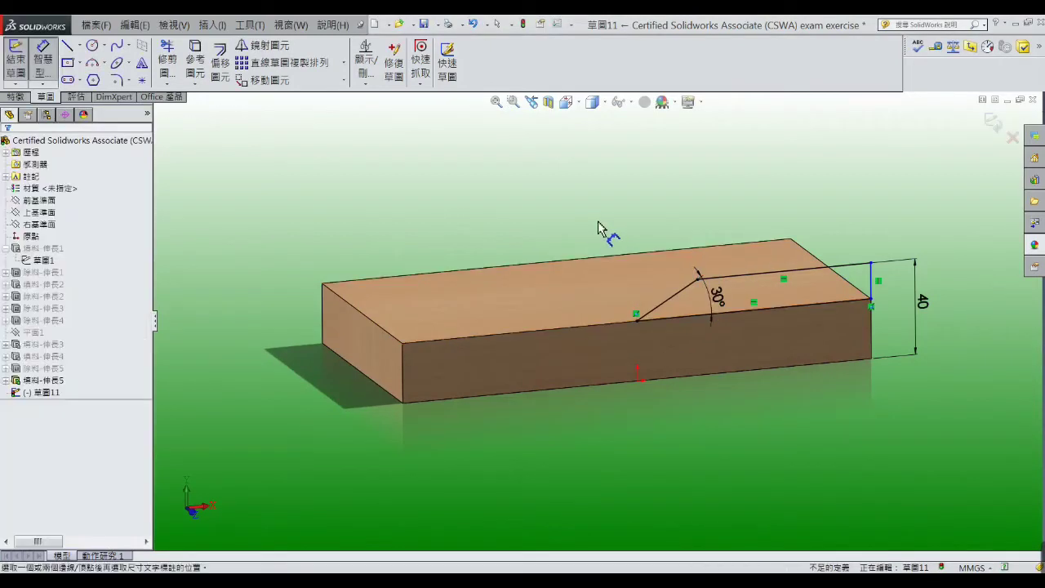
click(405, 365)
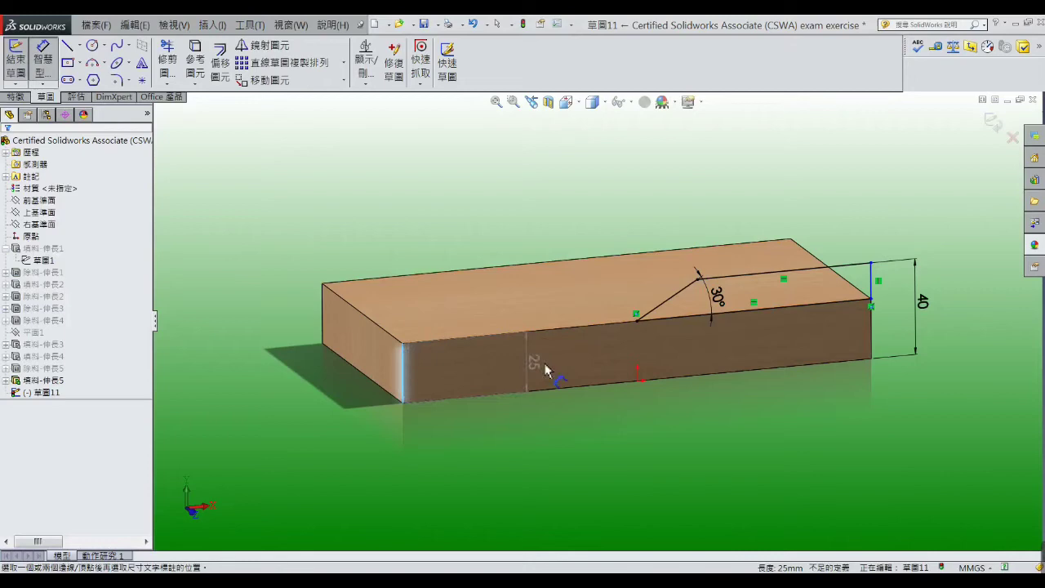
click(638, 320)
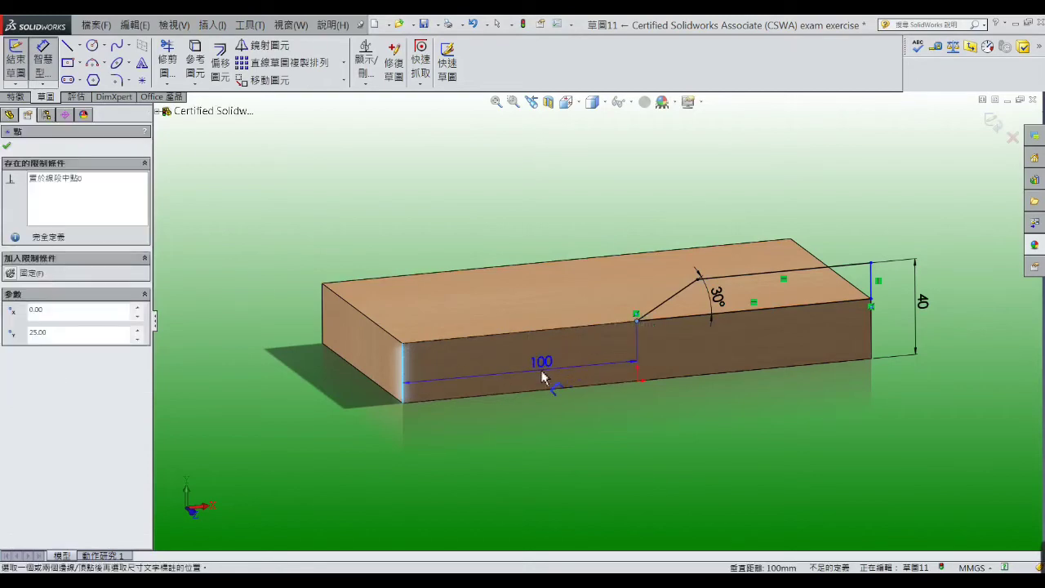
click(542, 374)
click(605, 286)
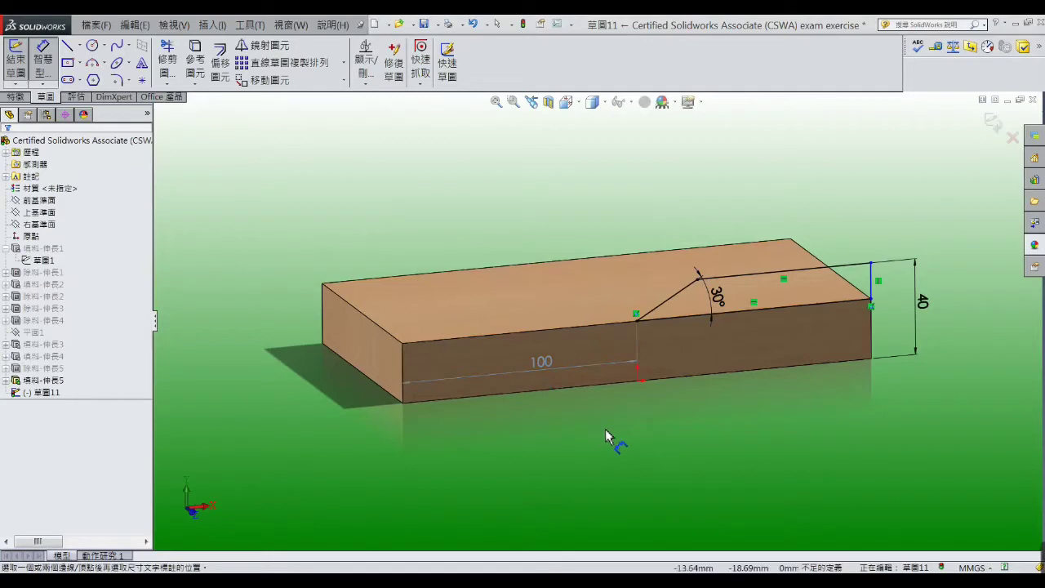
Make the ramp's right vertical line collinear with the block's end edge
right_click(890, 192)
click(899, 220)
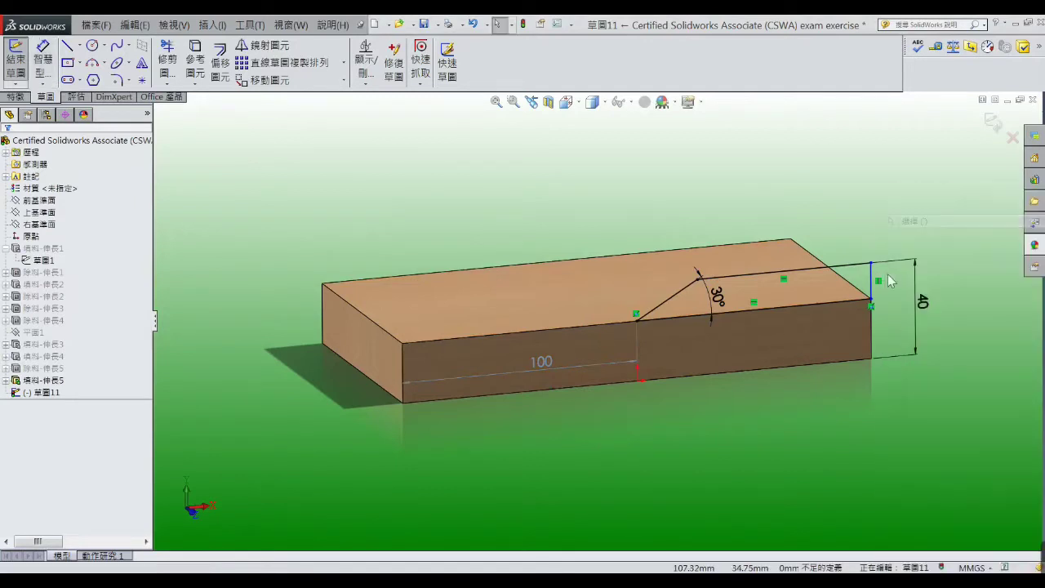
click(888, 280)
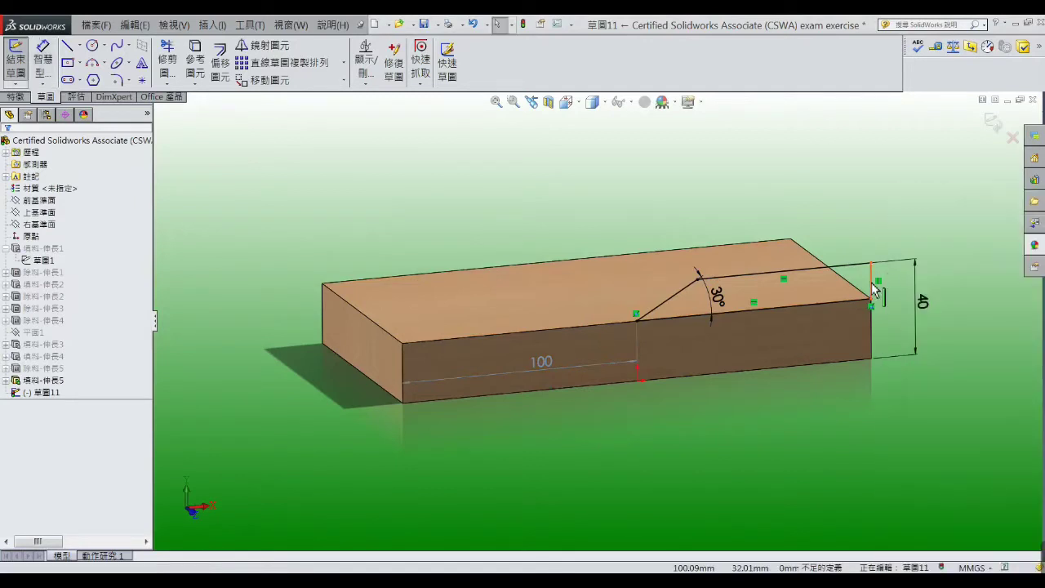
ctrl+click(873, 335)
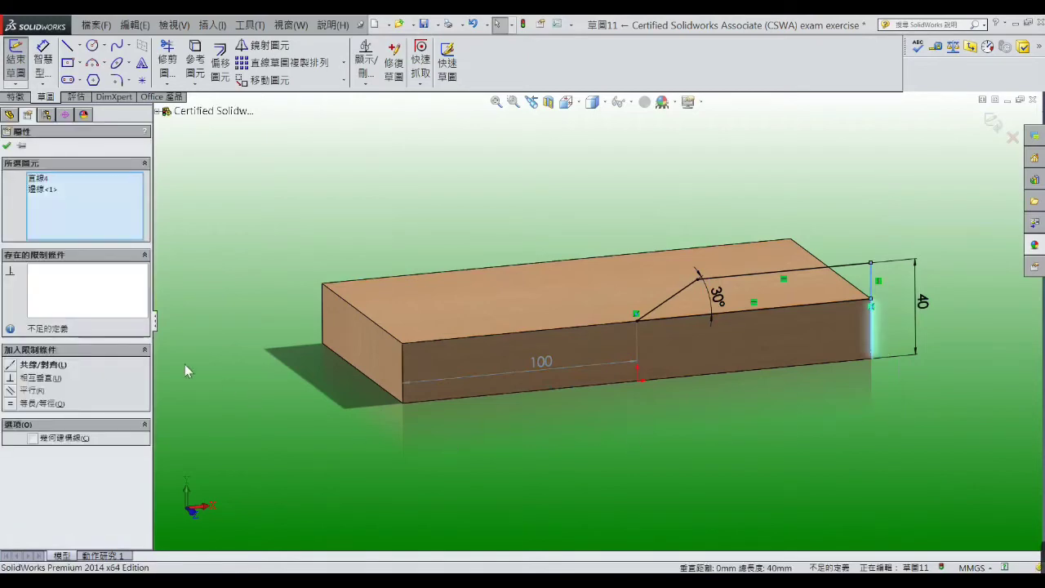
click(12, 364)
click(348, 206)
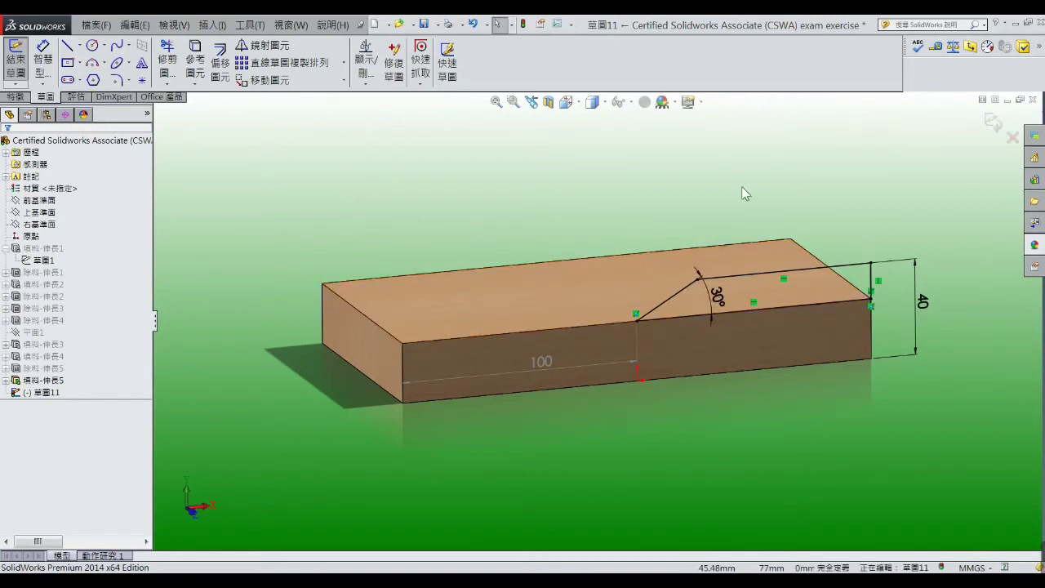
Extrude the ramp profile, reversed, Up To Surface ending at the block's far side face
click(16, 96)
click(18, 65)
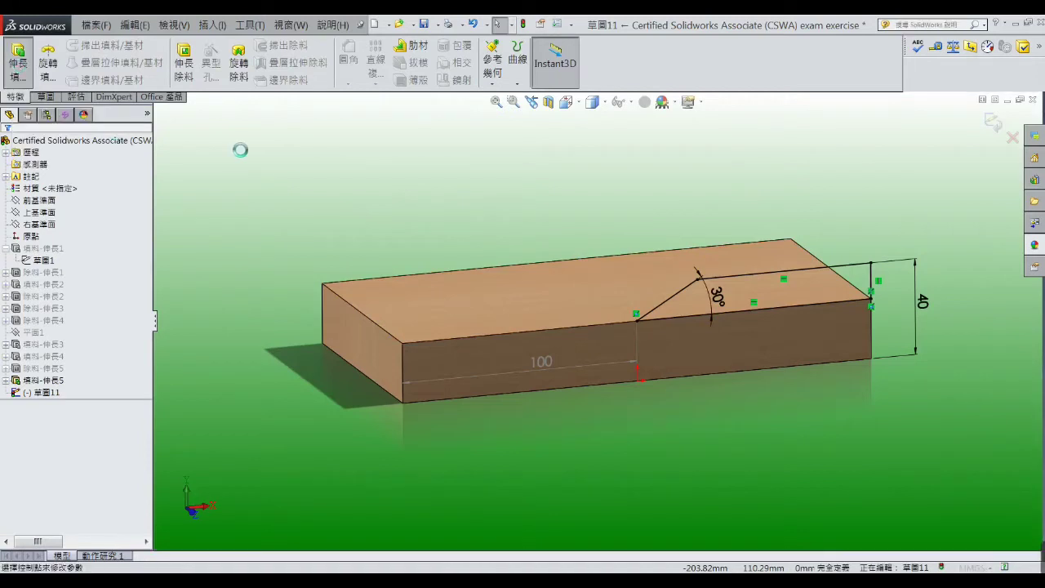
click(11, 215)
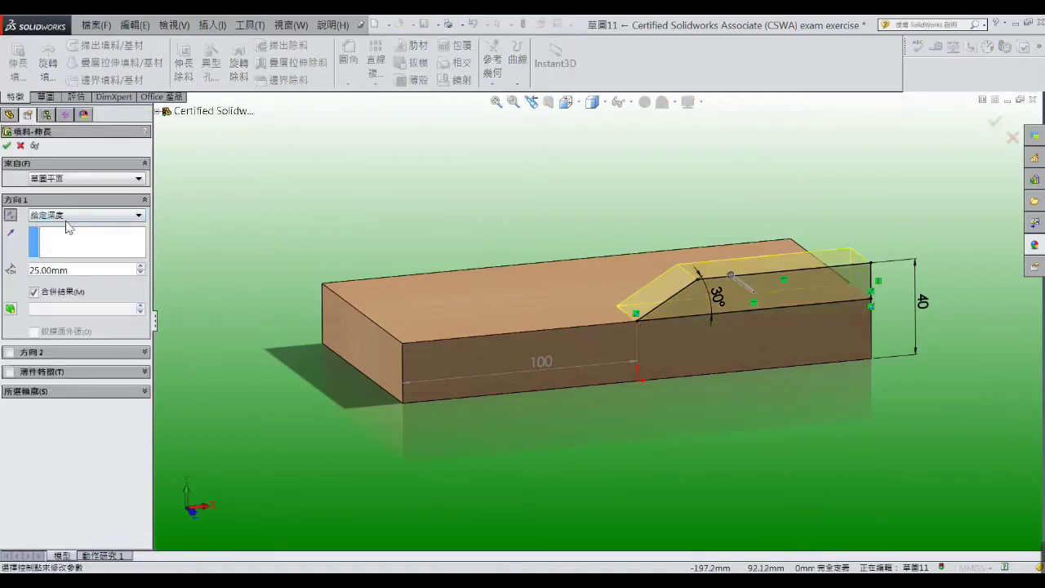
click(140, 215)
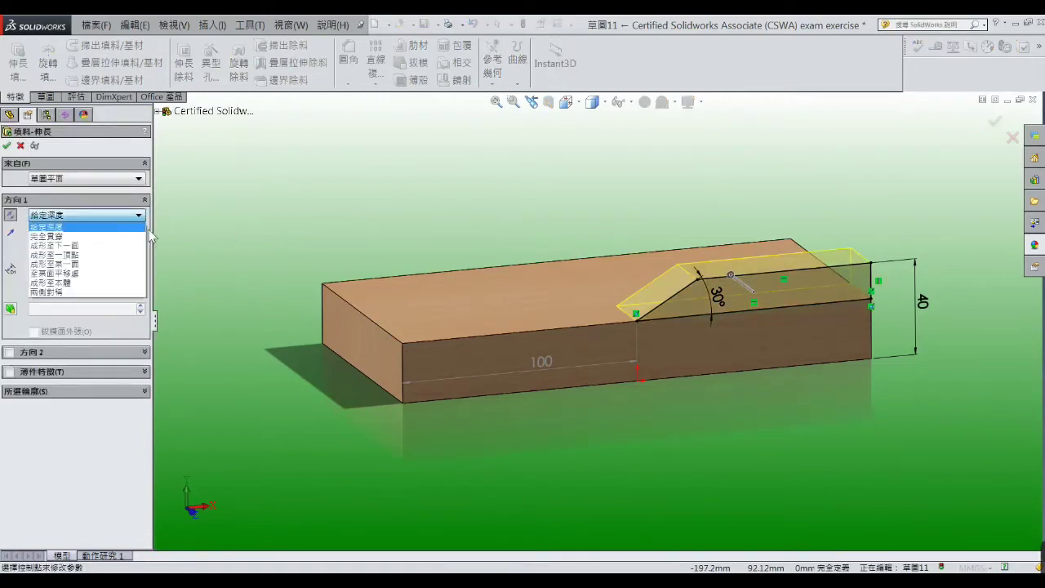
click(116, 244)
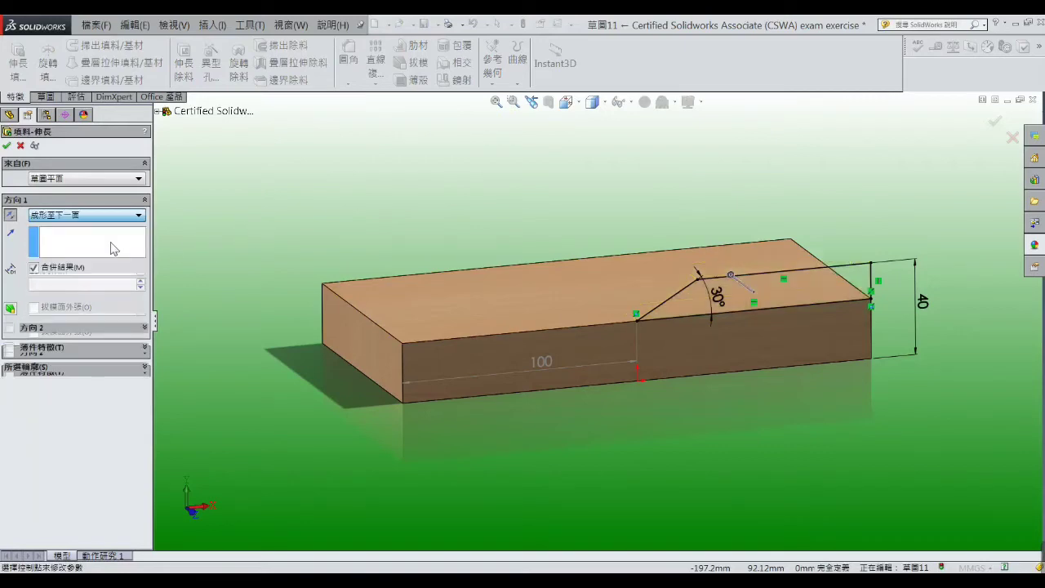
mouse_move(173, 260)
middle_down()
mouse_move(214, 280)
mouse_move(299, 234)
mouse_move(328, 295)
middle_up()
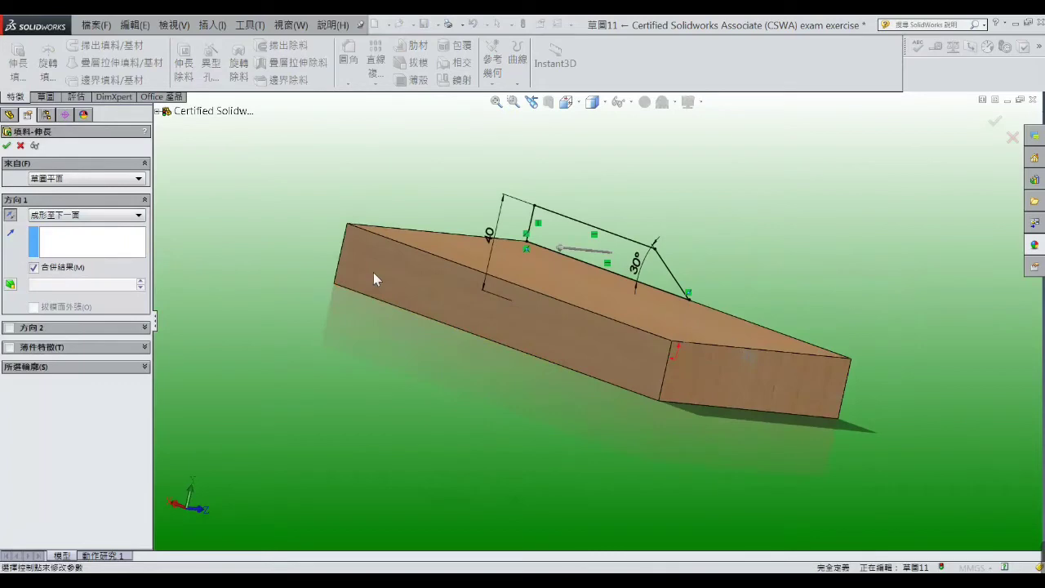
click(137, 216)
click(106, 263)
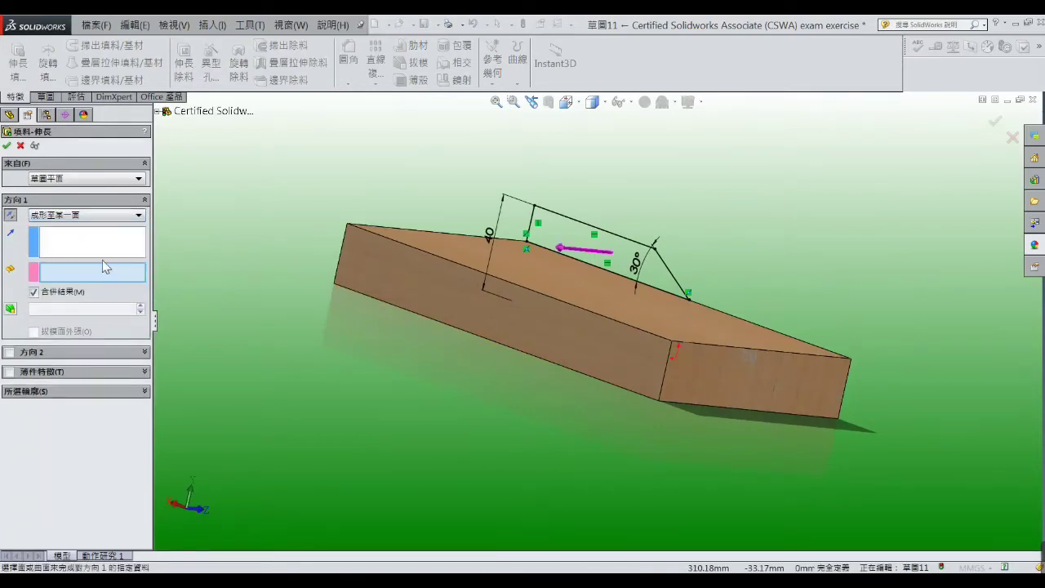
click(351, 276)
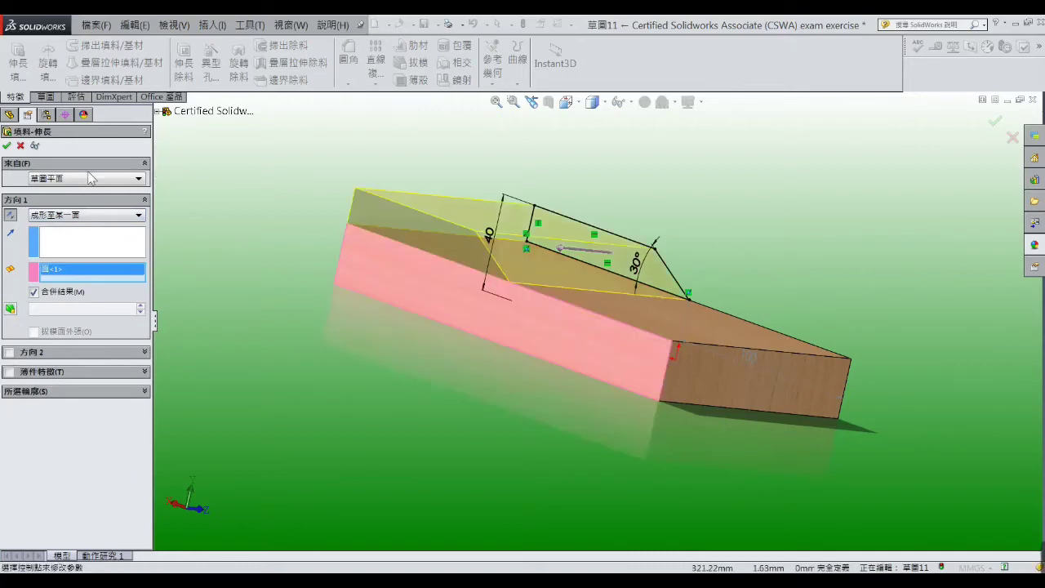
click(7, 147)
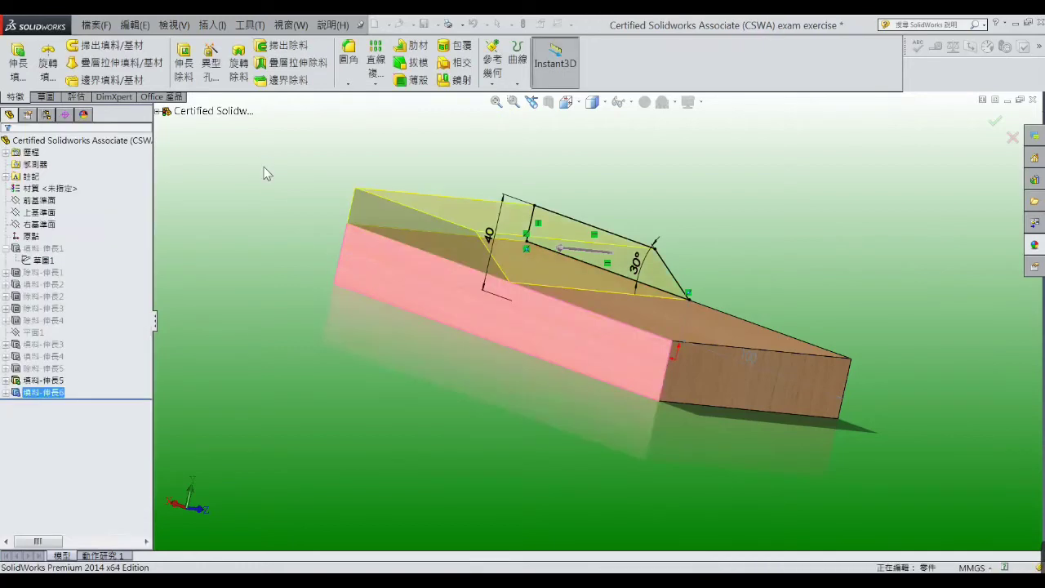
mouse_move(606, 357)
middle_down()
mouse_move(425, 345)
mouse_move(457, 340)
middle_up()
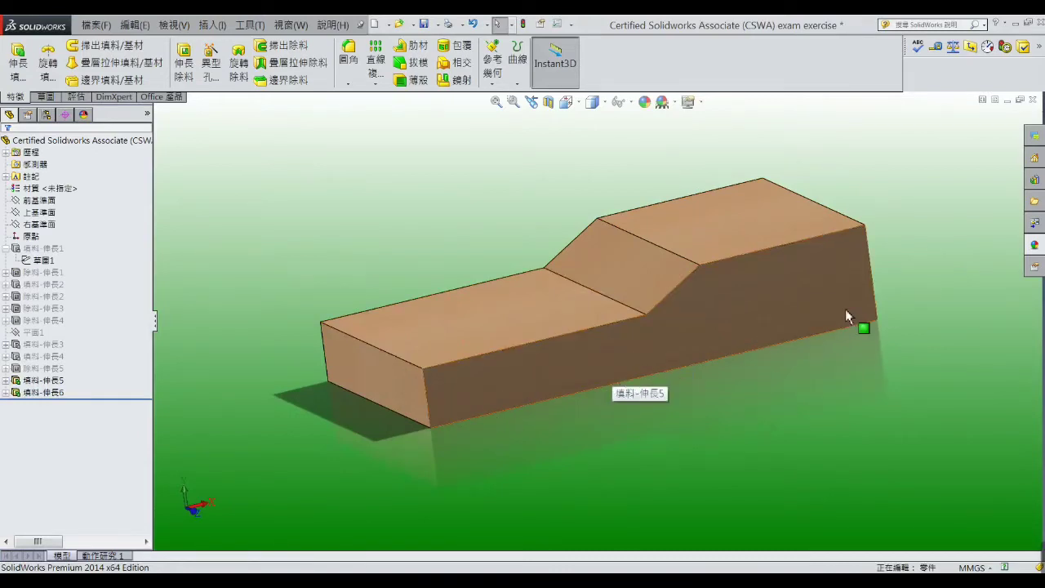
key(alt+Tab)
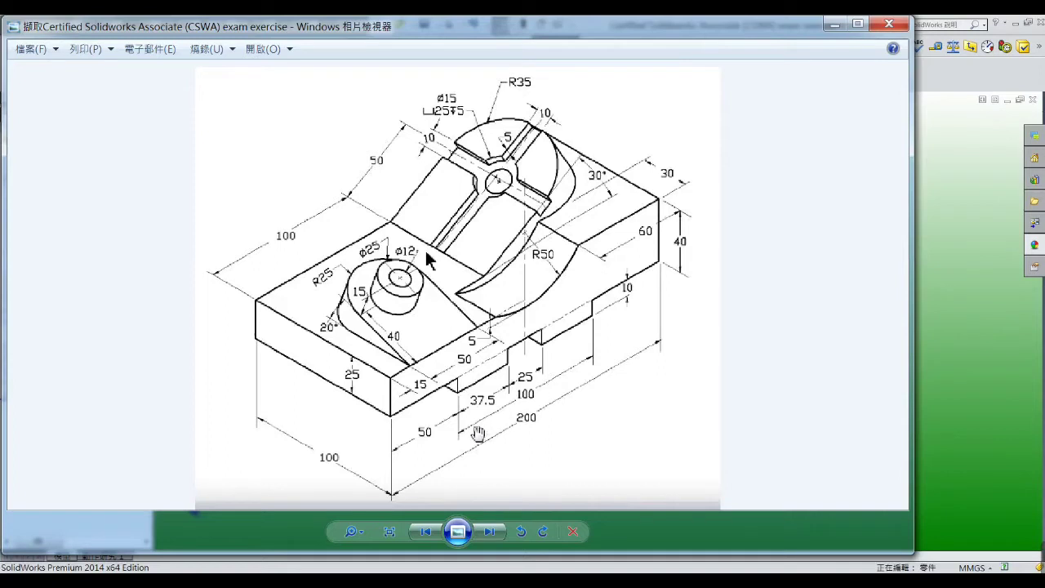
click(833, 29)
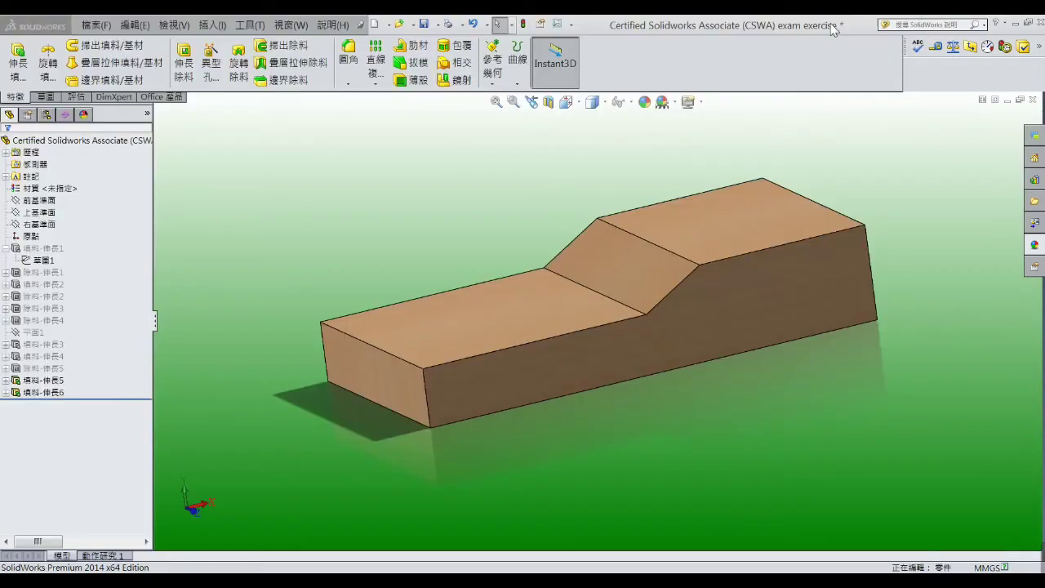
Start a sketch on the front face and draw the first corner-rectangle slot at the bottom corner
click(561, 374)
click(612, 339)
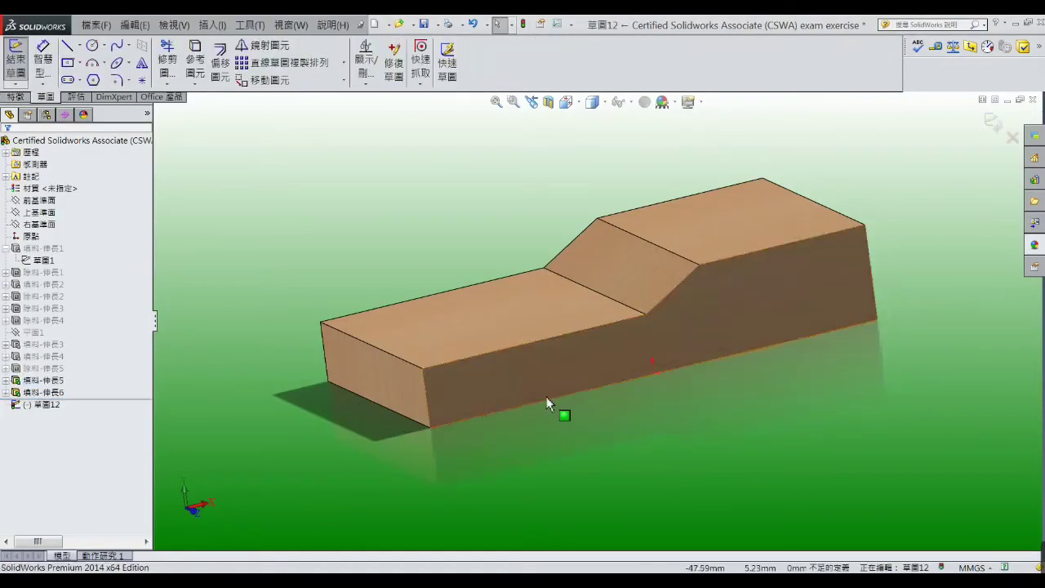
click(67, 63)
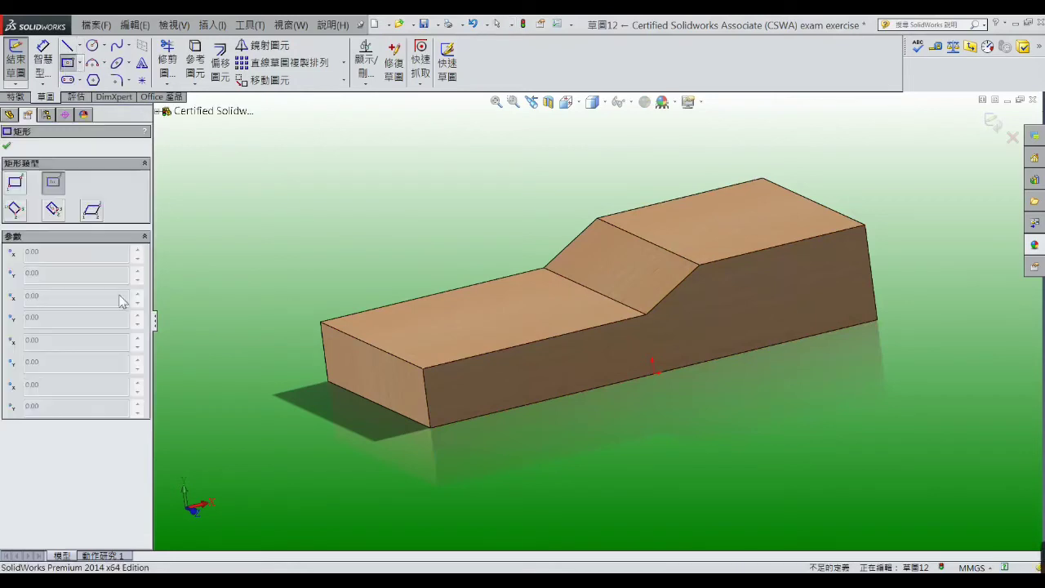
click(15, 184)
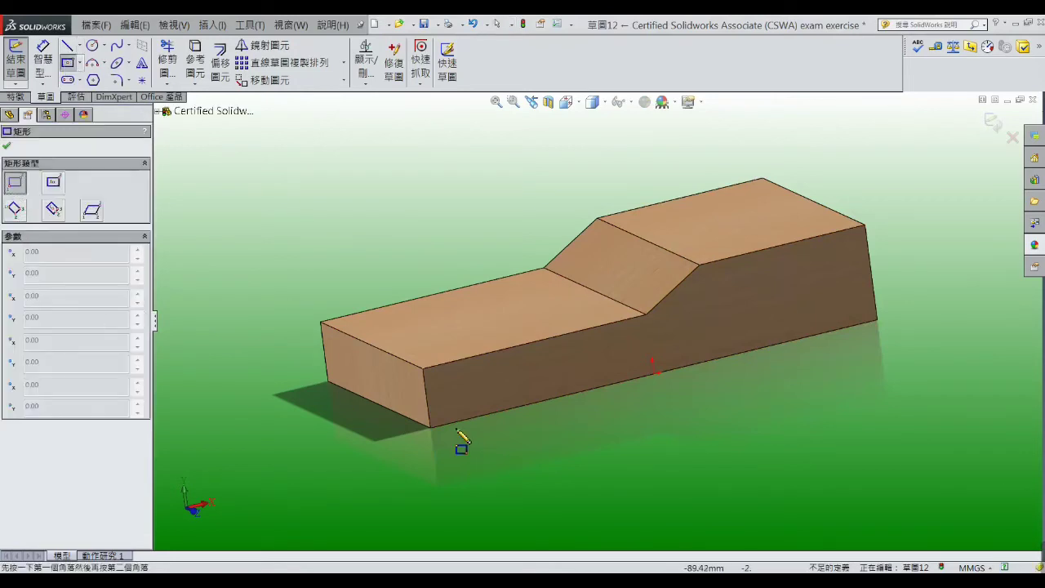
click(431, 428)
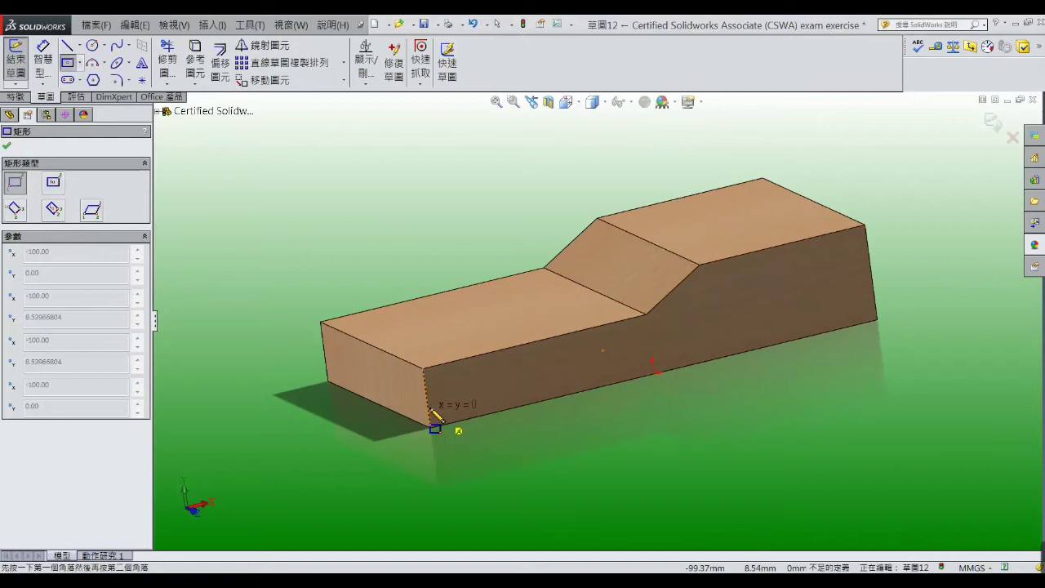
click(522, 405)
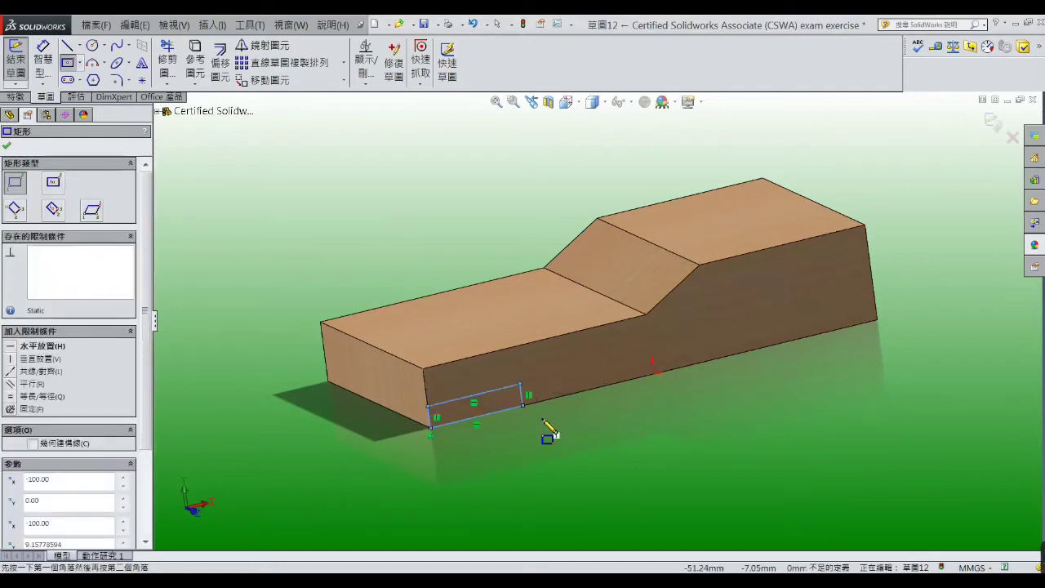
Add a second slot rectangle along the bottom edge and a third nearer the ramp end
click(596, 387)
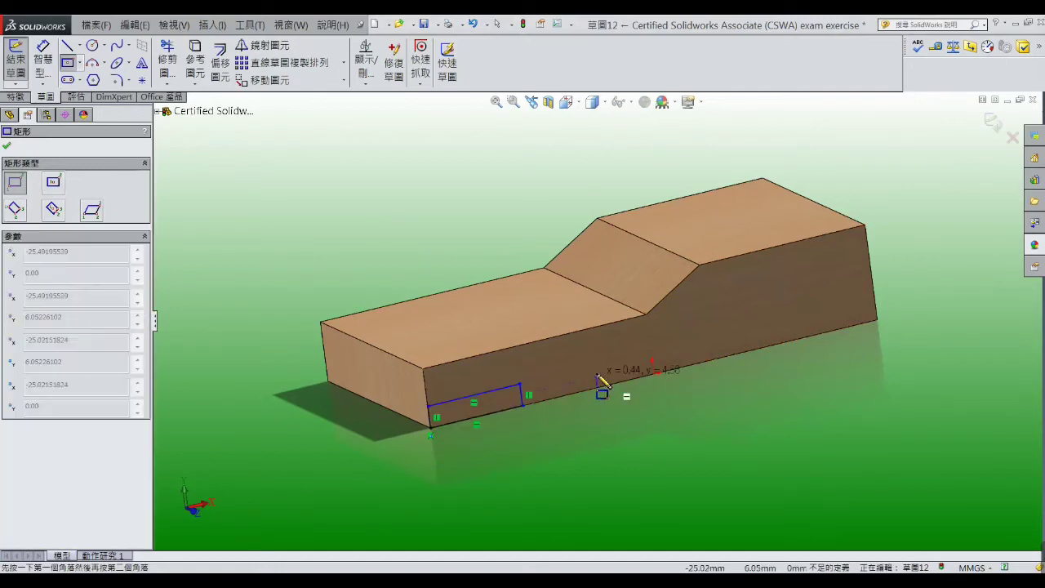
click(656, 354)
click(735, 359)
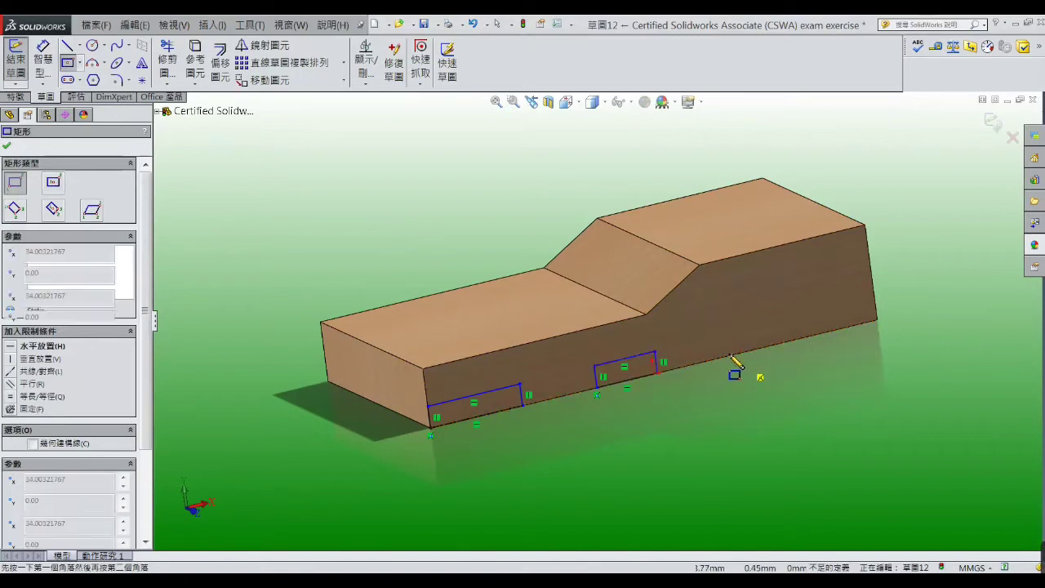
click(727, 335)
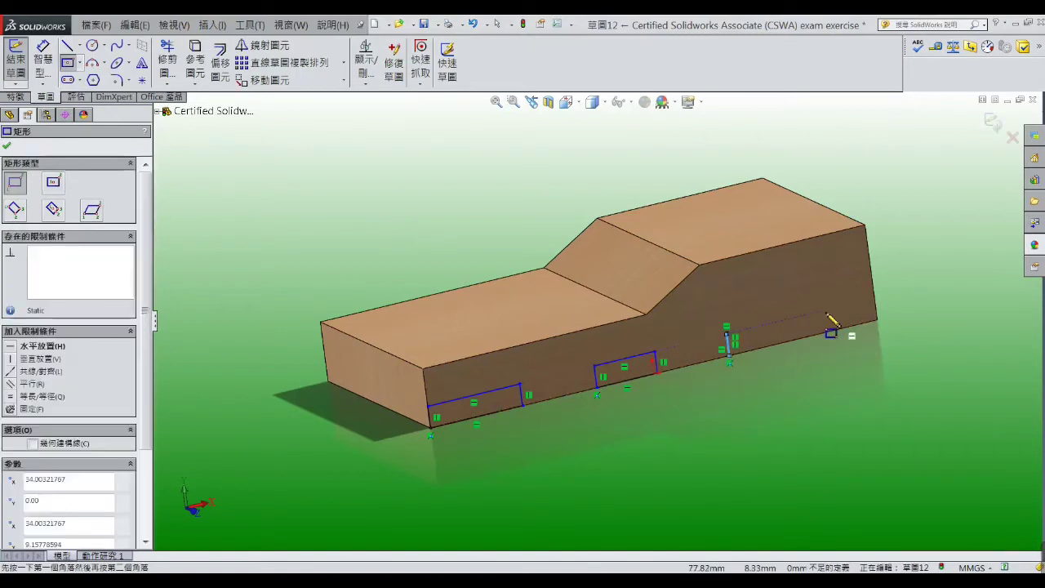
right_click(880, 310)
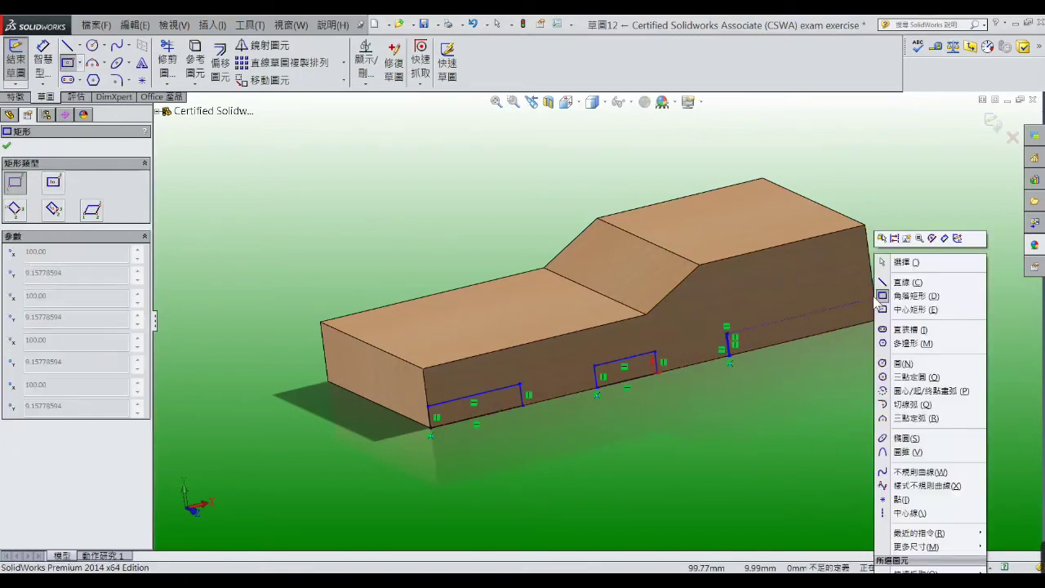
click(907, 262)
scroll(732, 342, down, 2)
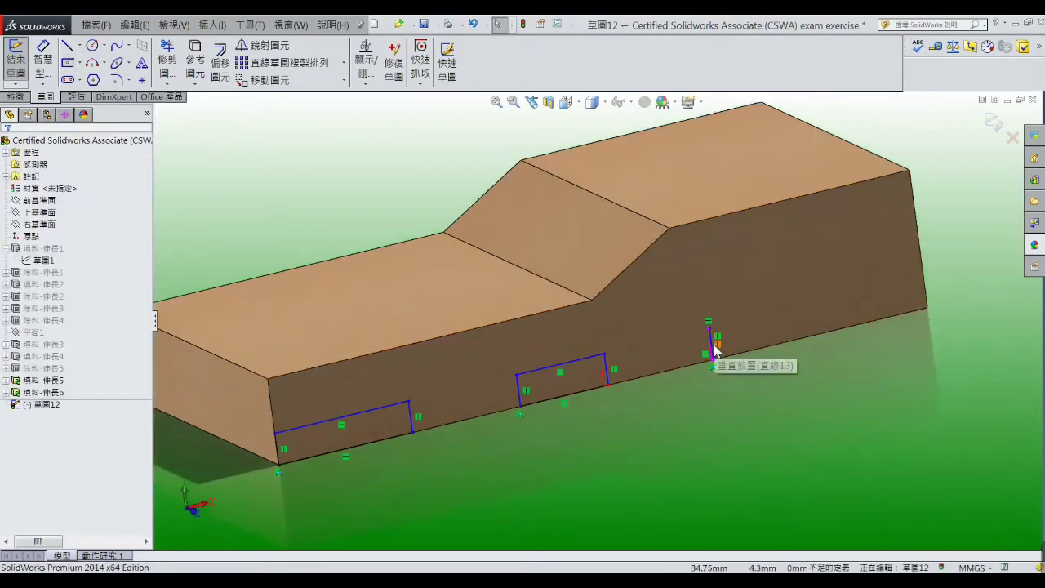
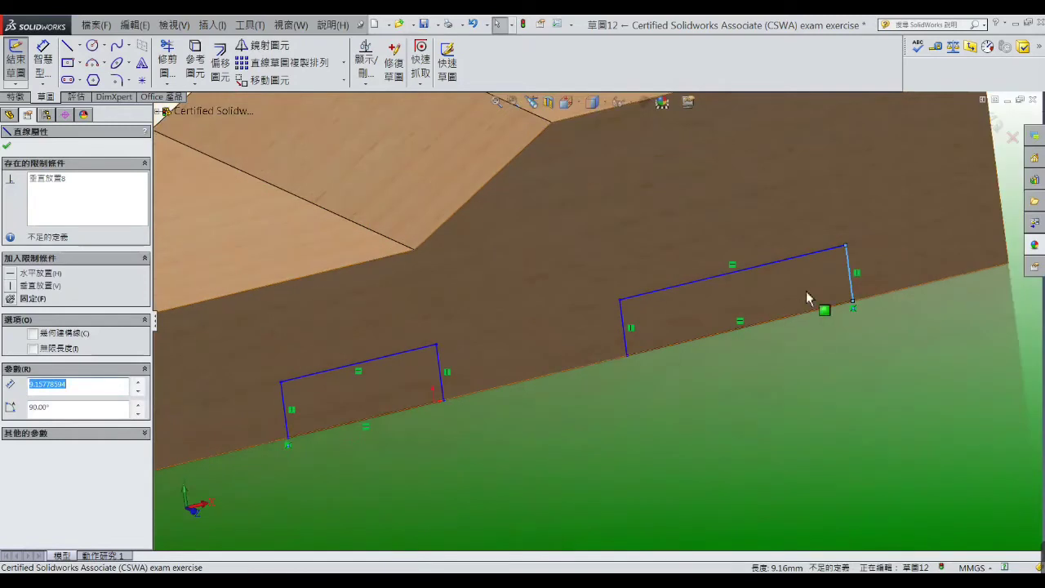
Stretch the right rectangle's vertical side out to the part's end
drag(851, 290, 1016, 252)
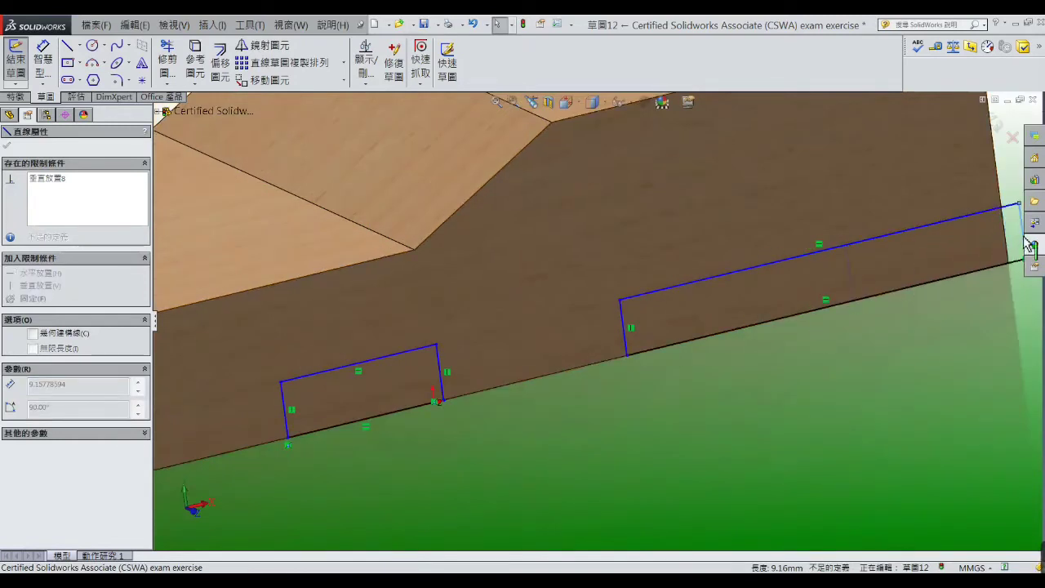
drag(1016, 252, 1020, 245)
click(868, 327)
scroll(776, 367, up, 3)
scroll(621, 408, up, 2)
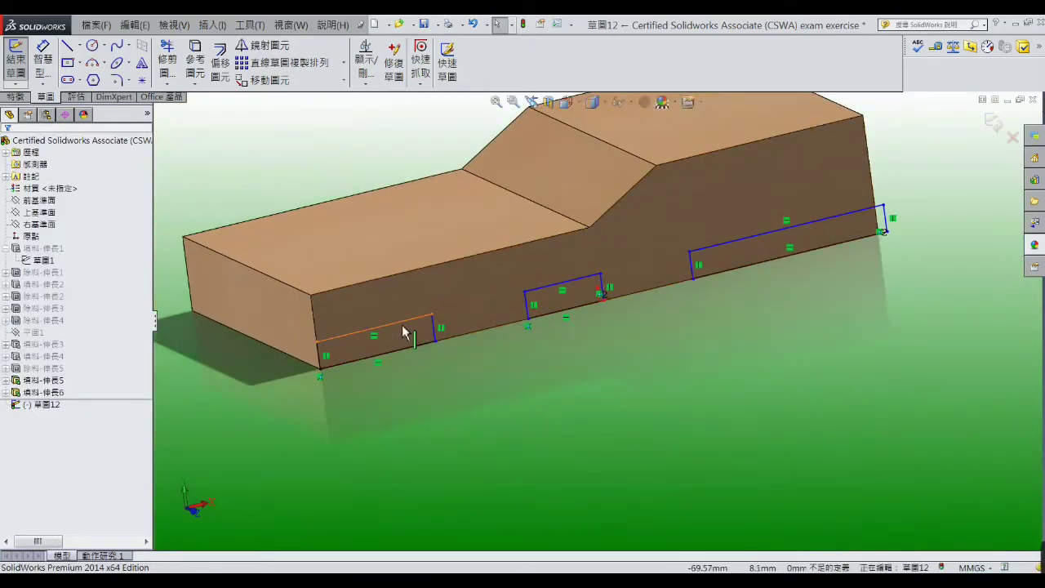
Dimension the left rectangle's top line to 50 mm and check the reference drawing
click(42, 54)
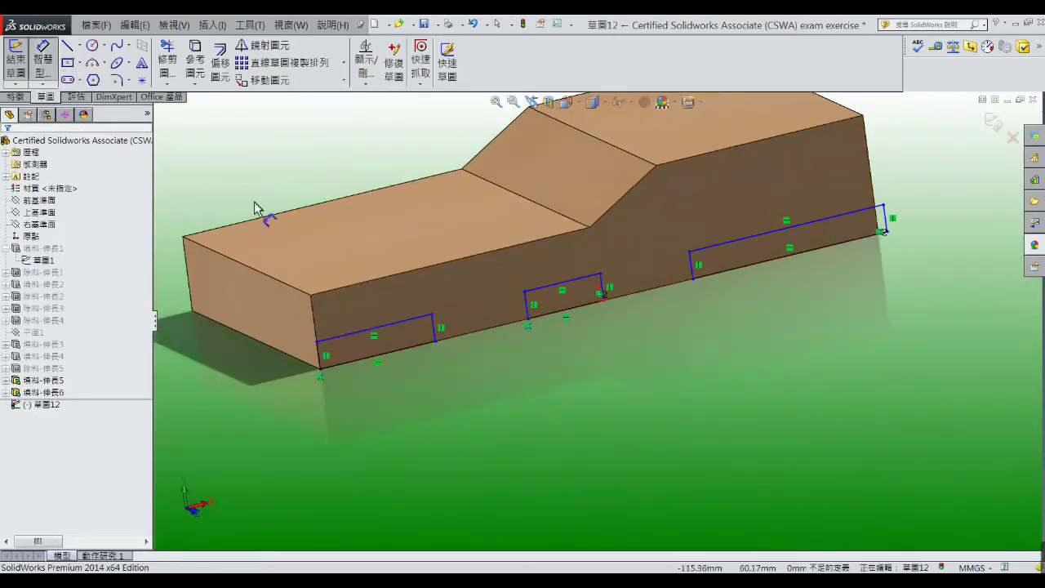
click(416, 324)
click(420, 402)
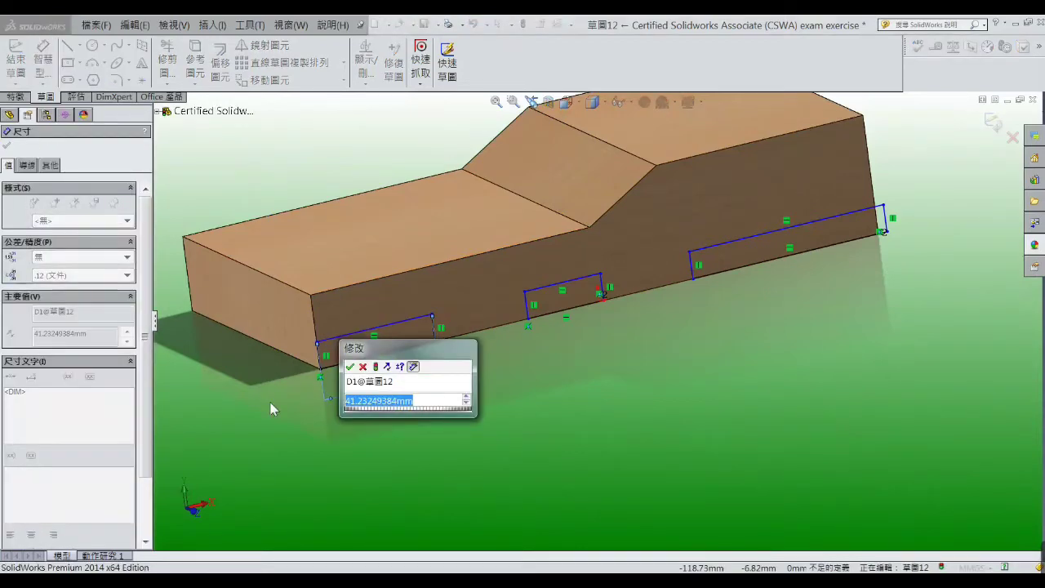
text(50)
key(Return)
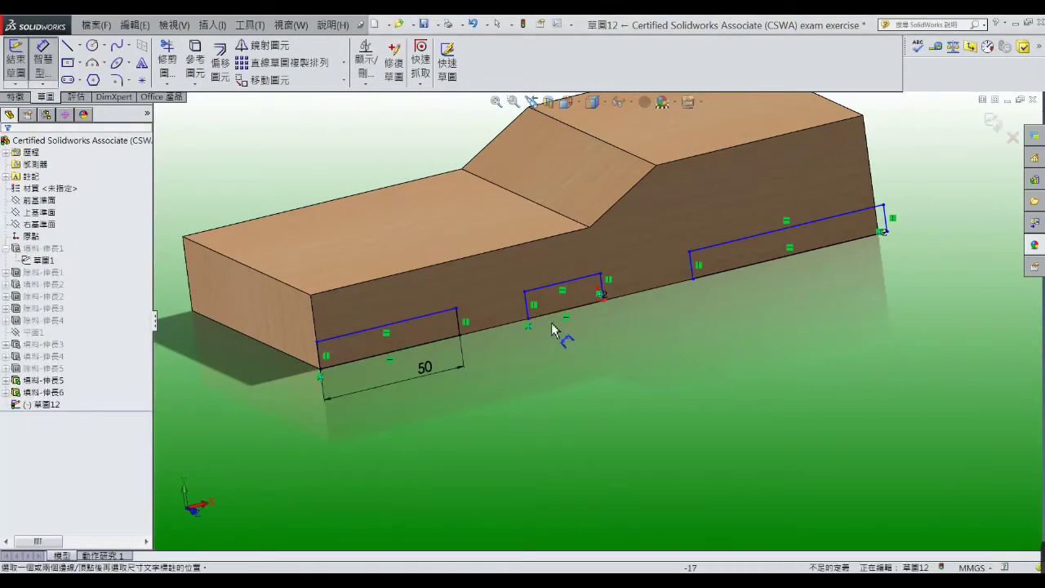
key(alt+Tab)
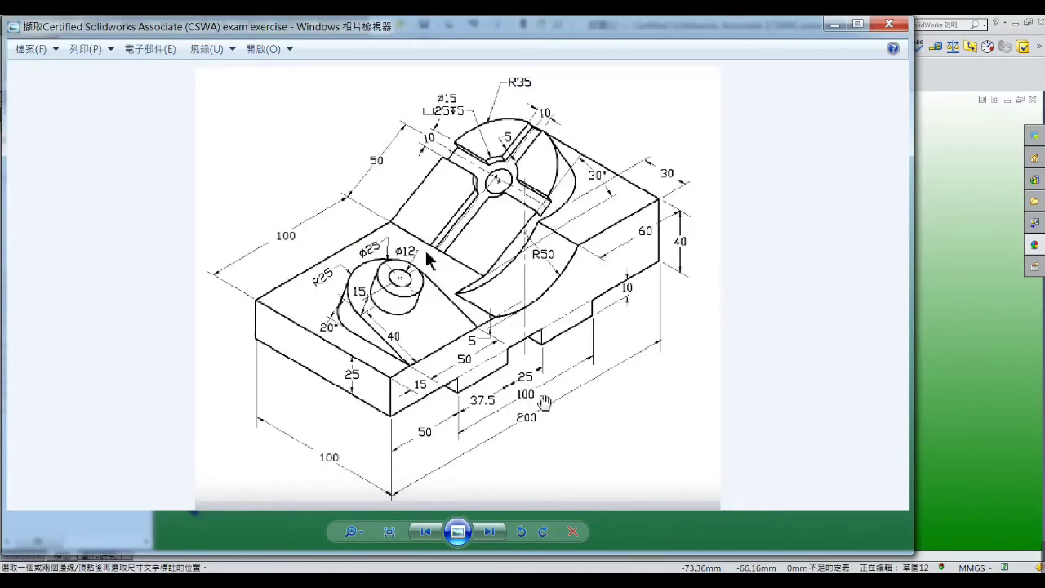
click(835, 25)
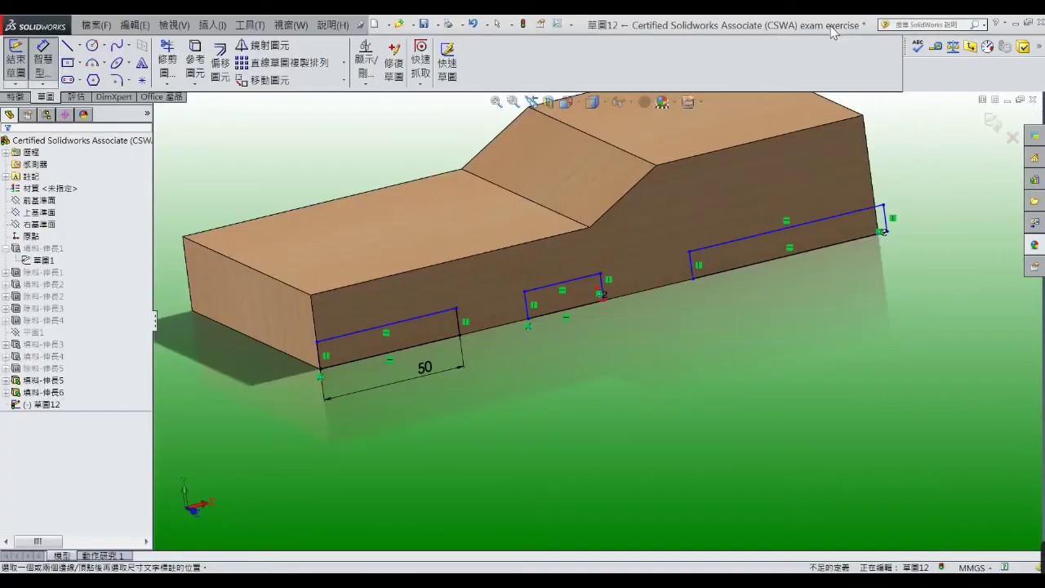
Set a 37.5 mm gap between the left and middle rectangles
click(523, 305)
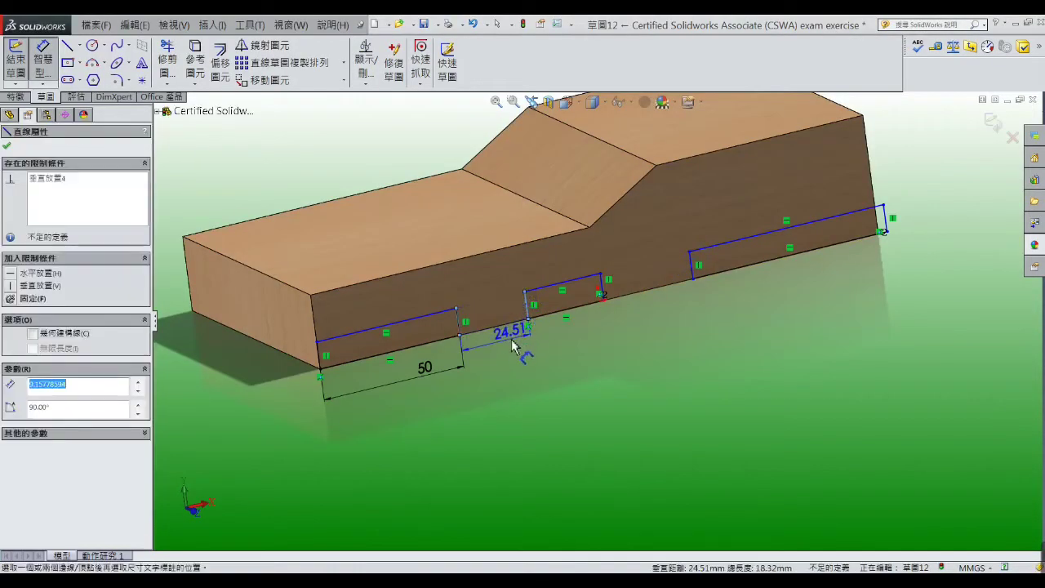
click(511, 339)
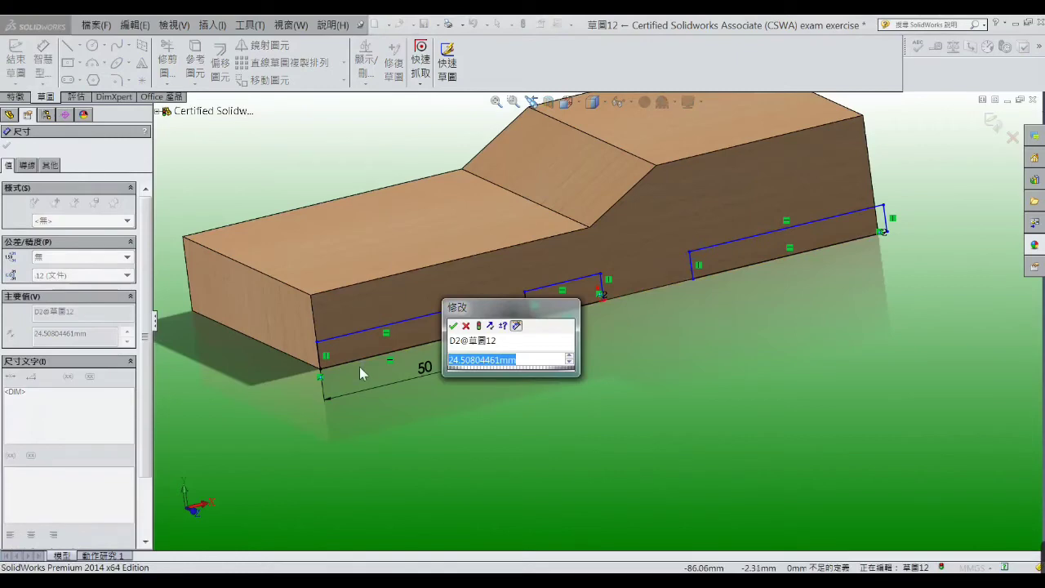
text(37)
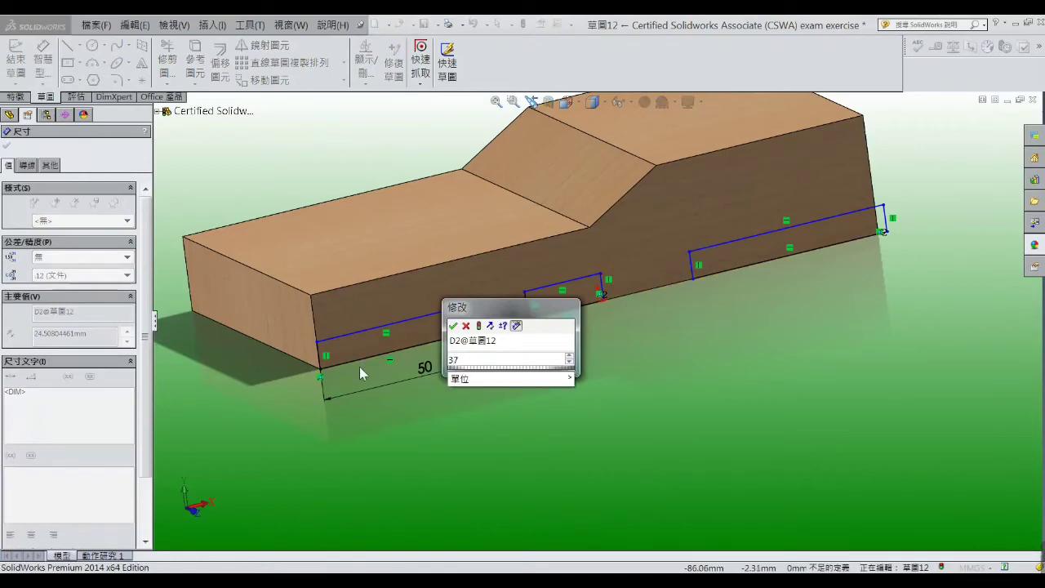
text(.5)
key(Return)
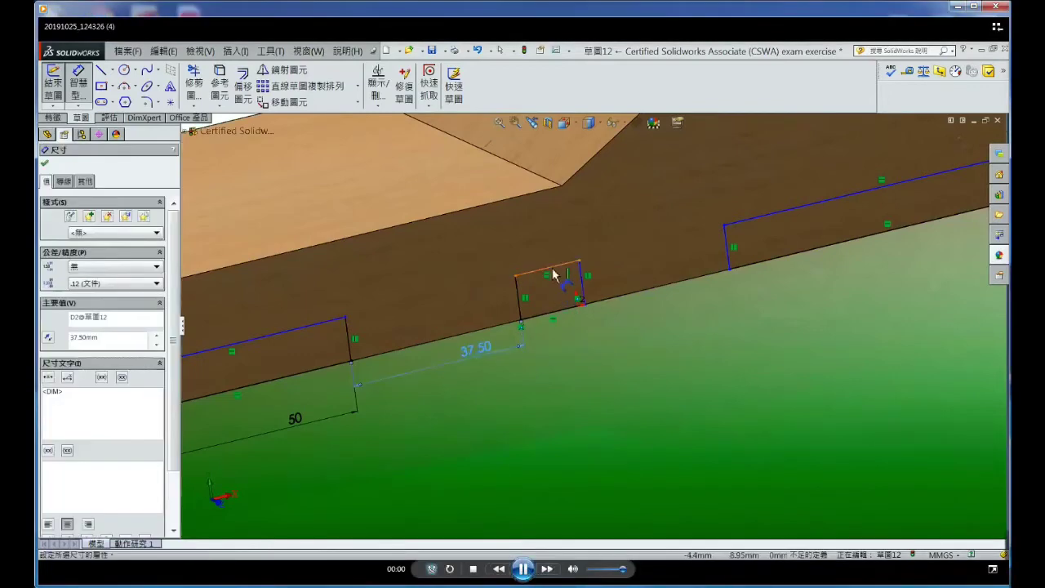
Make the middle rectangle 25 mm wide and bring up the reference drawing
click(554, 275)
click(568, 349)
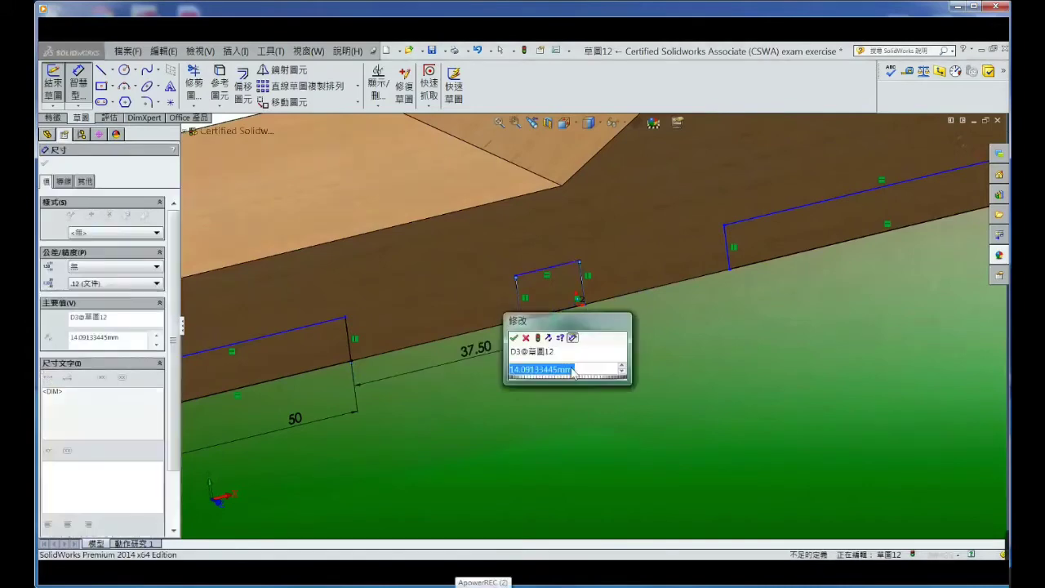
text(2)
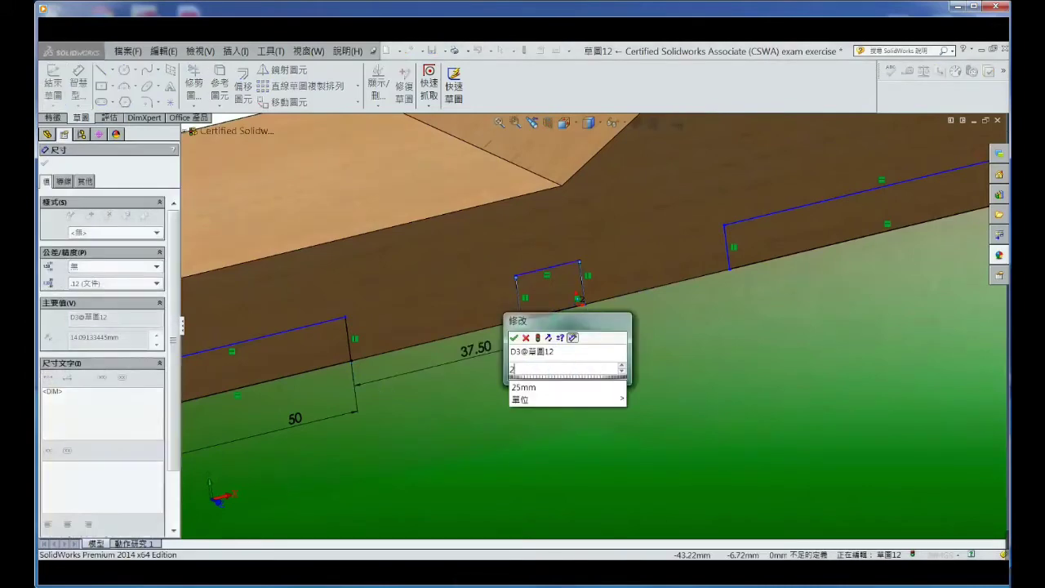
text(5)
key(Return)
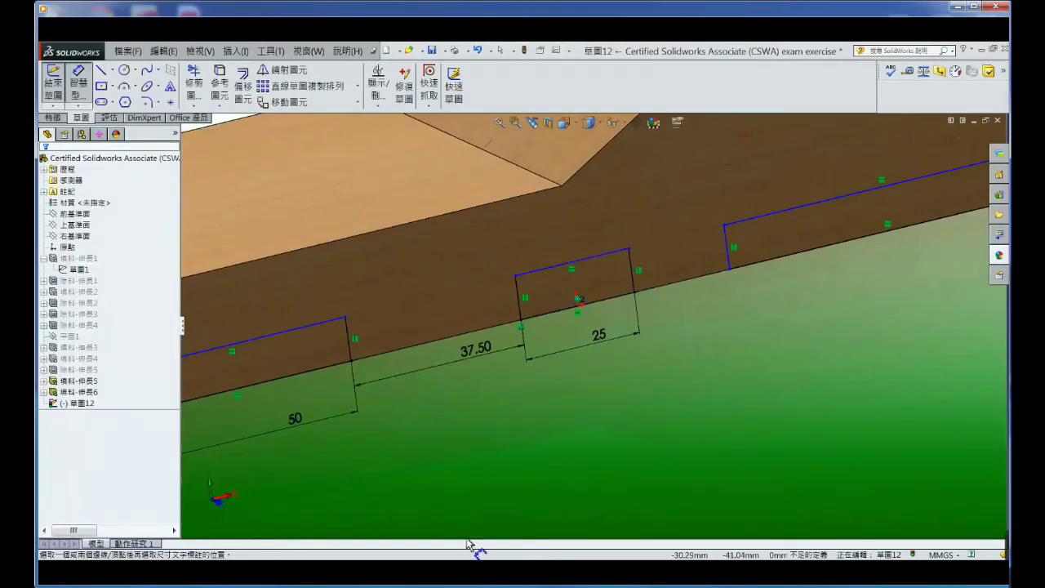
key(alt+Tab)
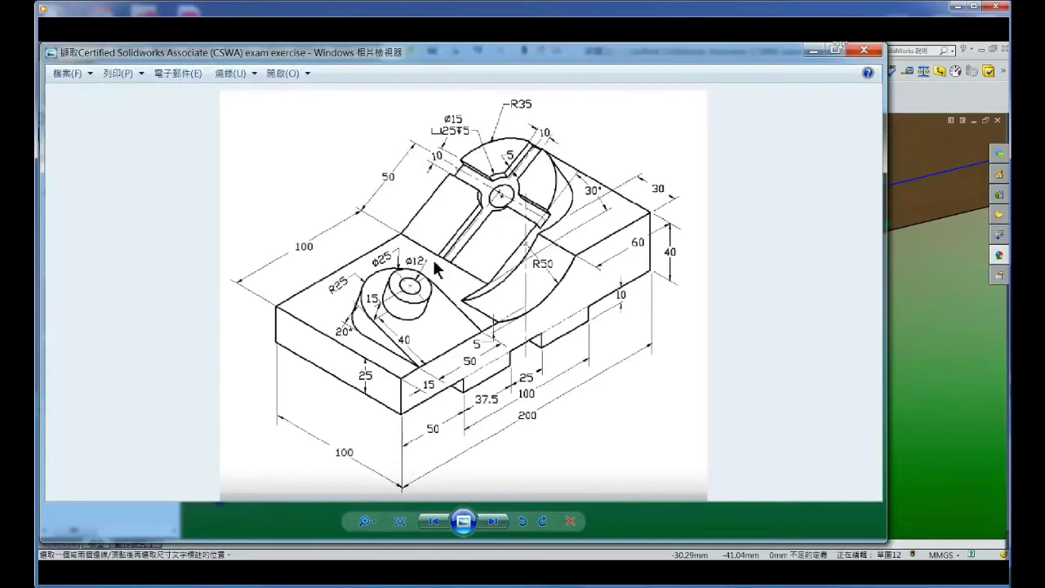
Dimension 100 mm from the left rectangle's right side to the right rectangle
click(814, 51)
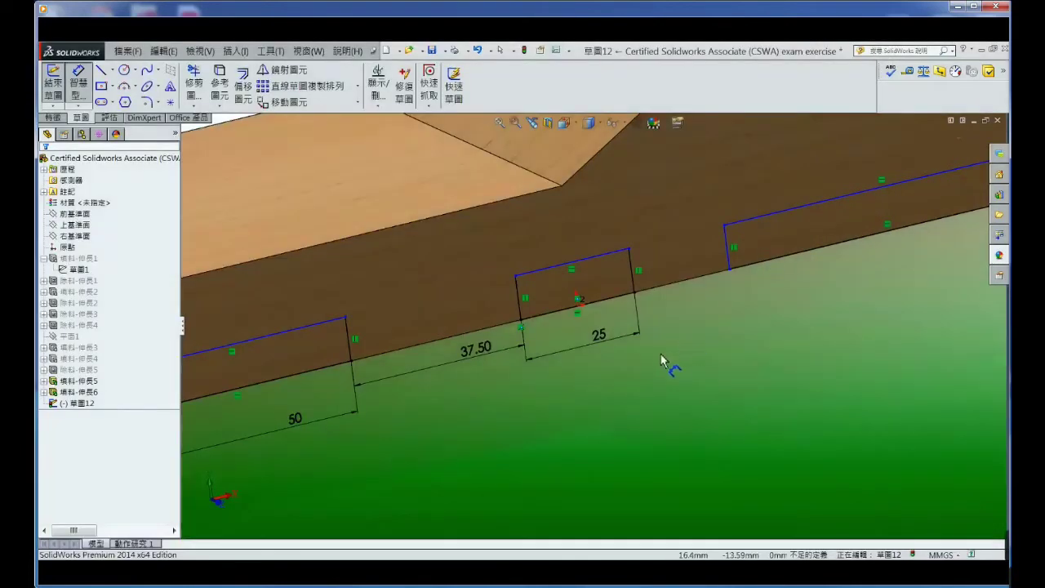
scroll(629, 375, up, 3)
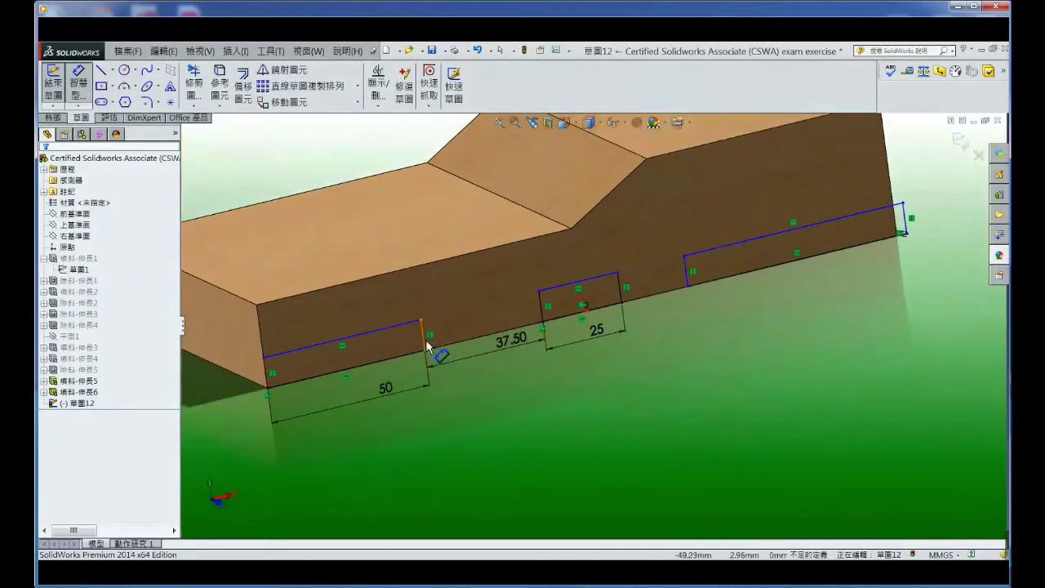
click(686, 272)
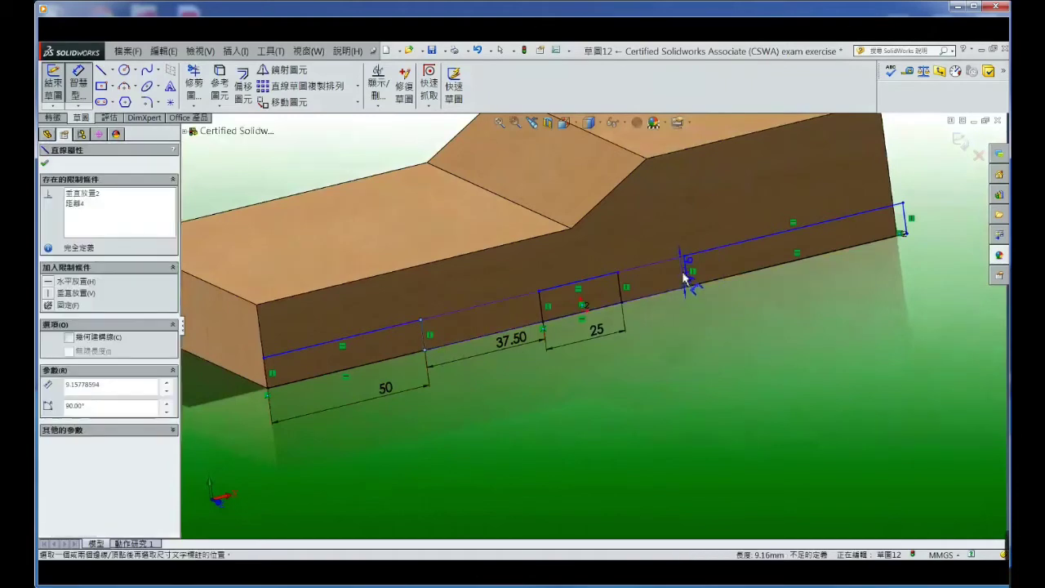
click(604, 396)
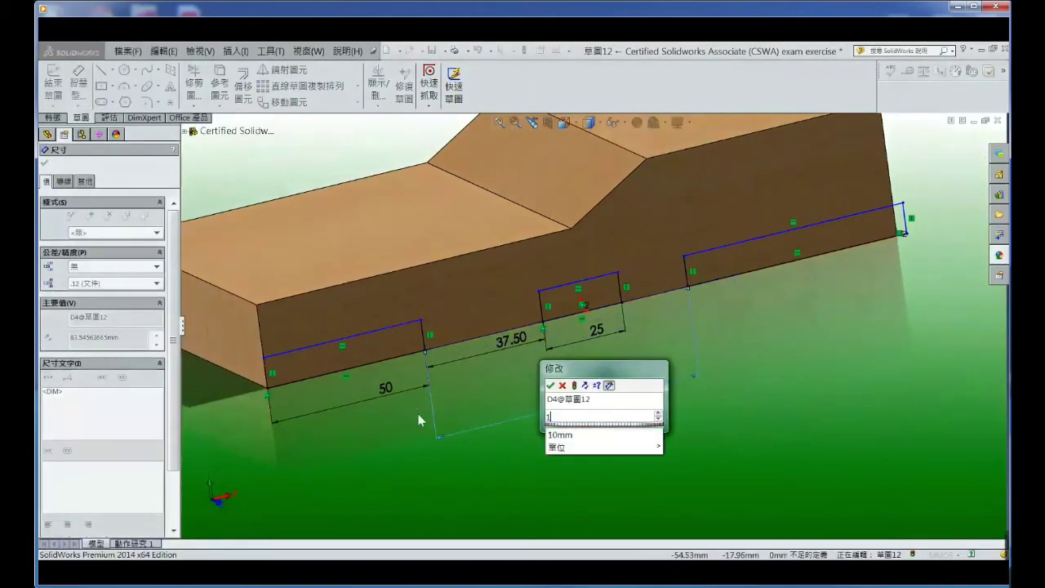
text(100)
key(Return)
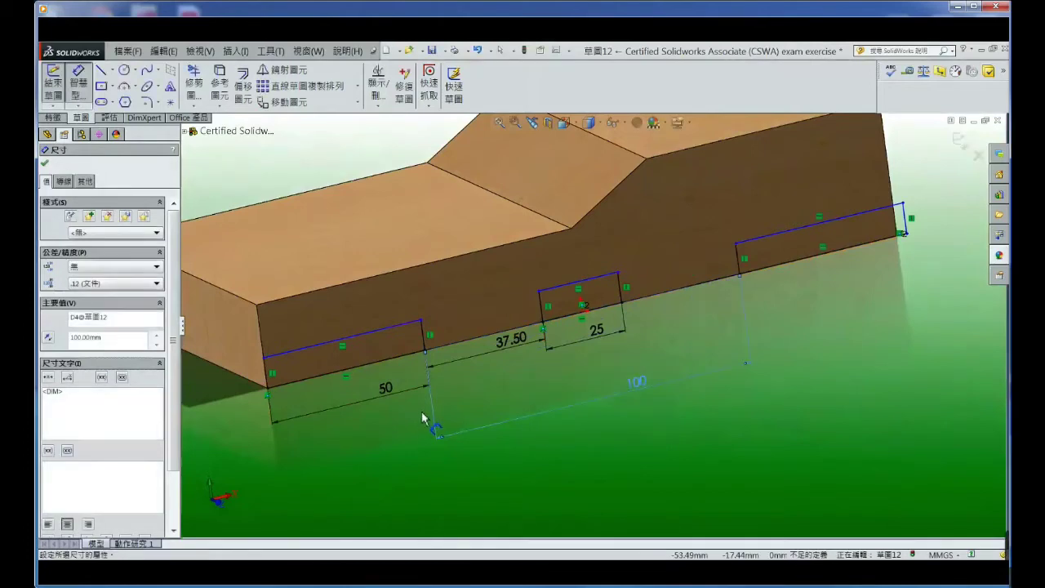
click(559, 380)
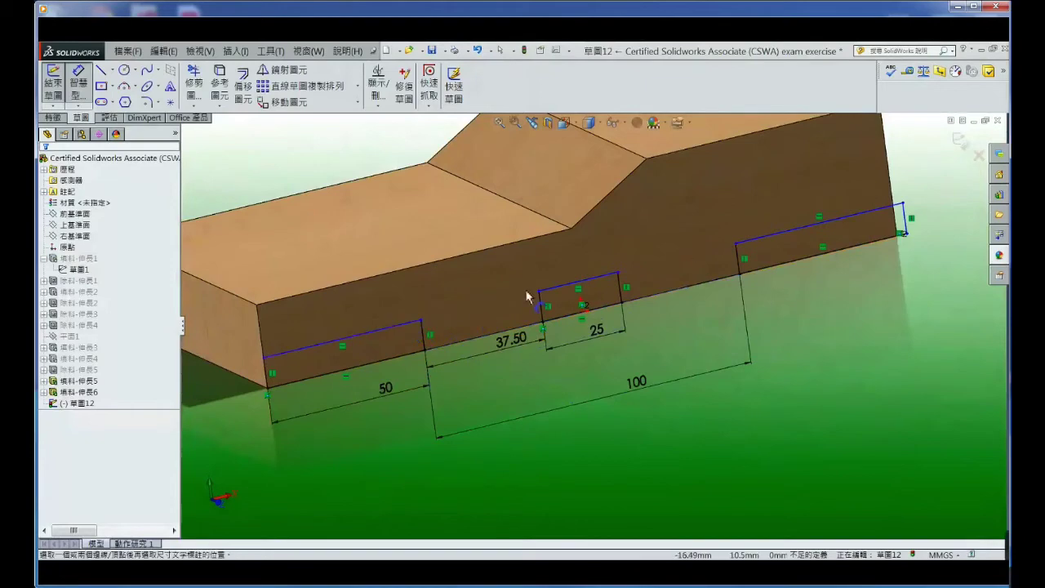
Set the left rectangle's height to 10 mm
click(396, 329)
click(395, 360)
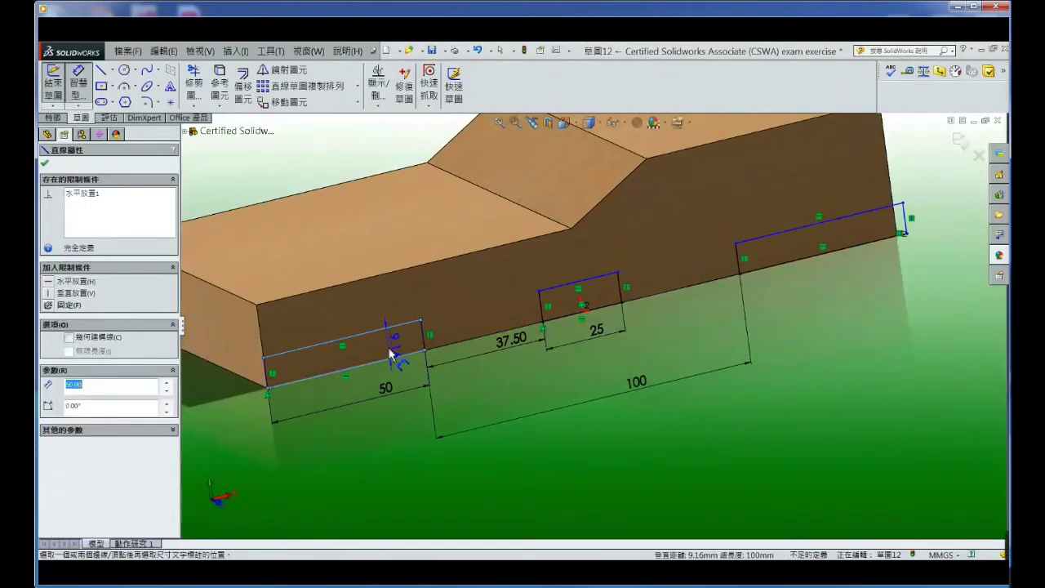
click(398, 363)
drag(400, 367, 219, 365)
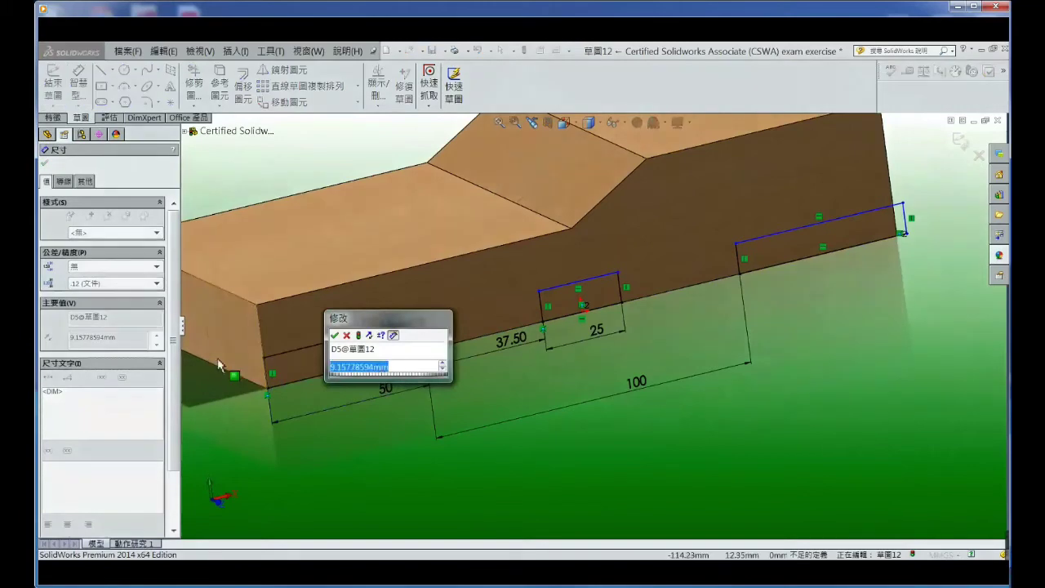
text(10)
key(Return)
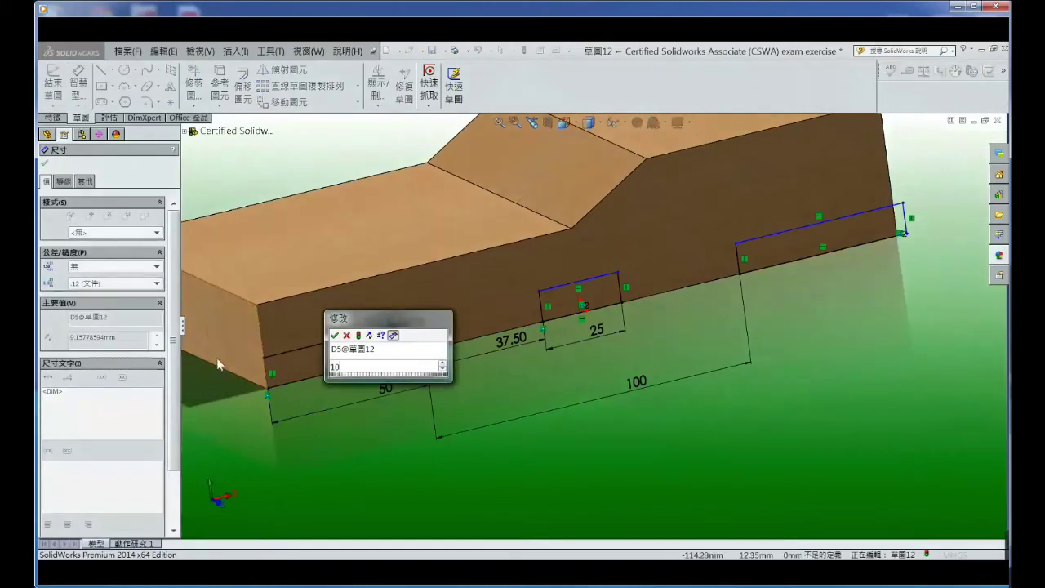
Add a Collinear relation to the top lines of the left, middle and right rectangles
right_click(330, 474)
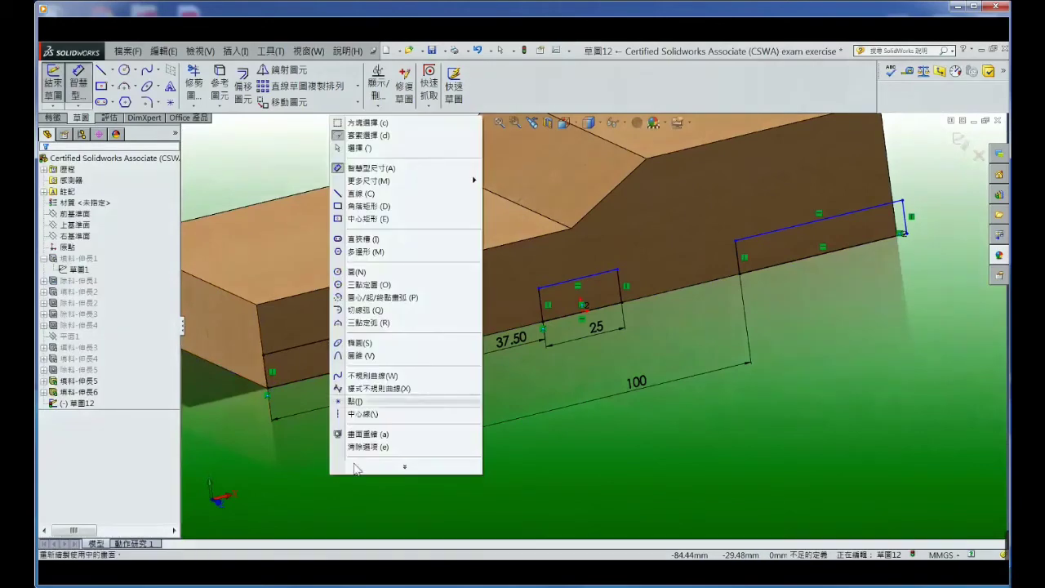
click(378, 150)
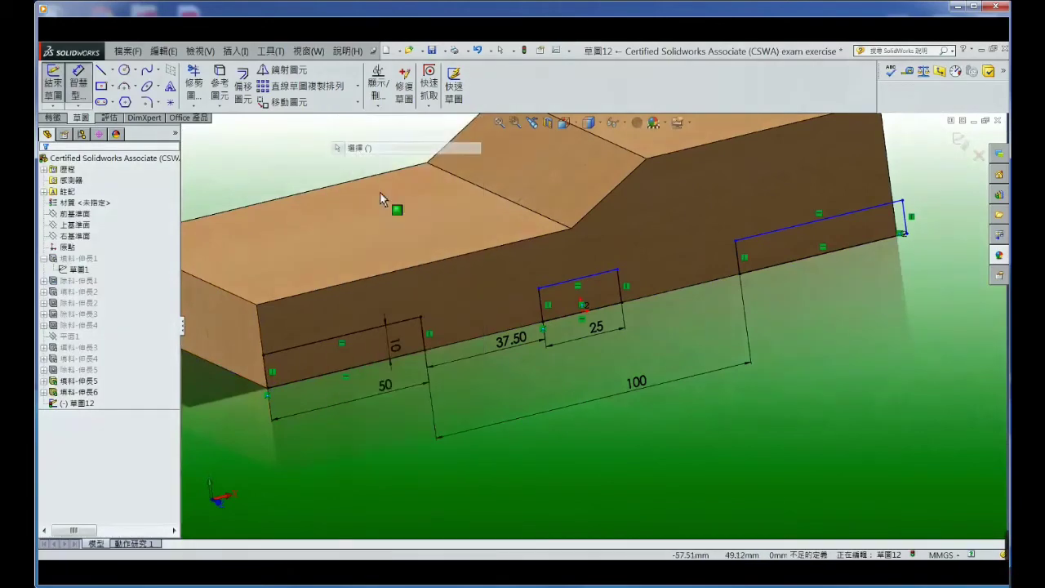
click(405, 325)
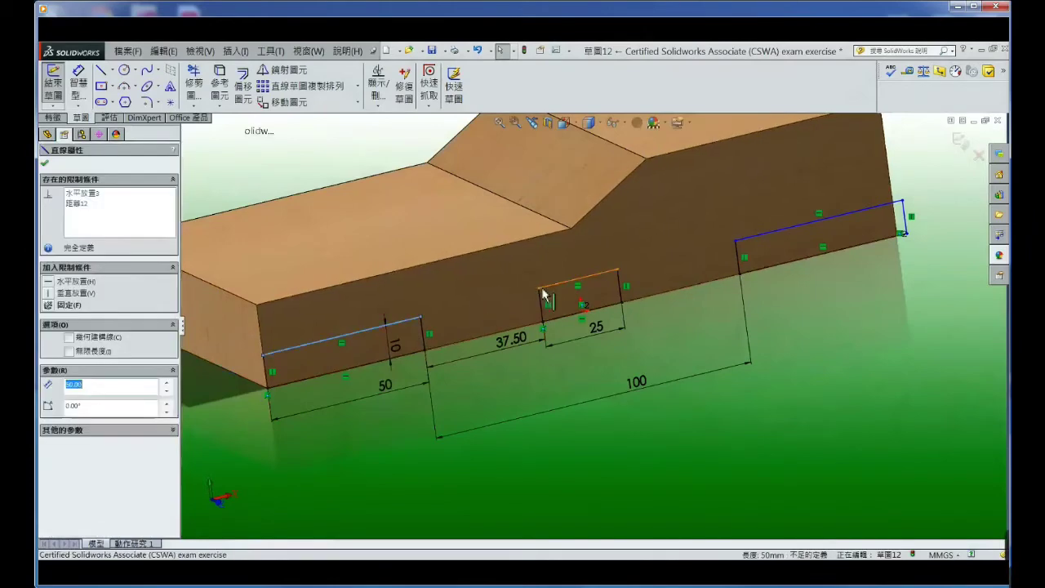
ctrl+click(608, 271)
ctrl+click(742, 239)
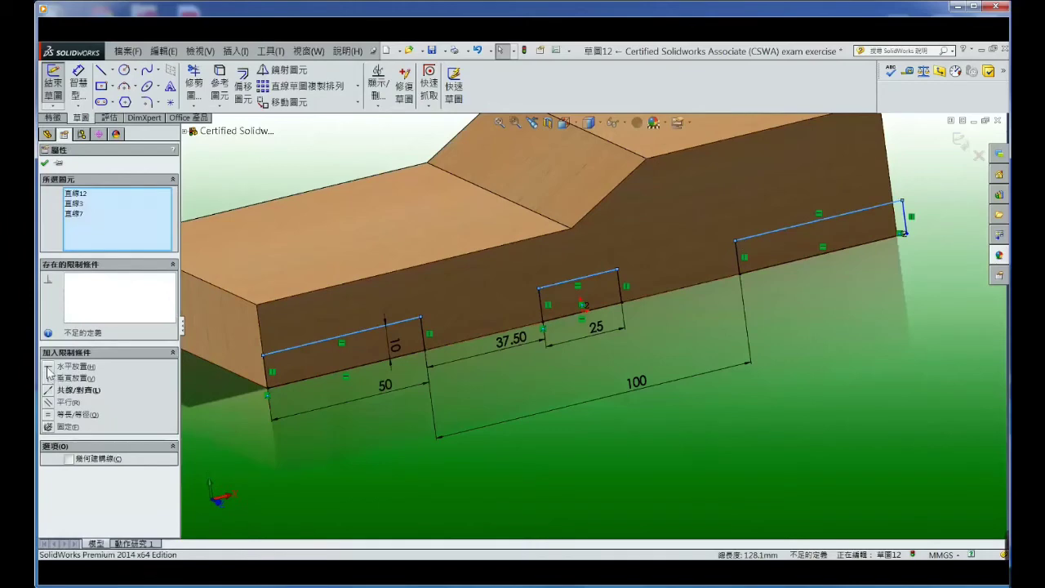
click(48, 392)
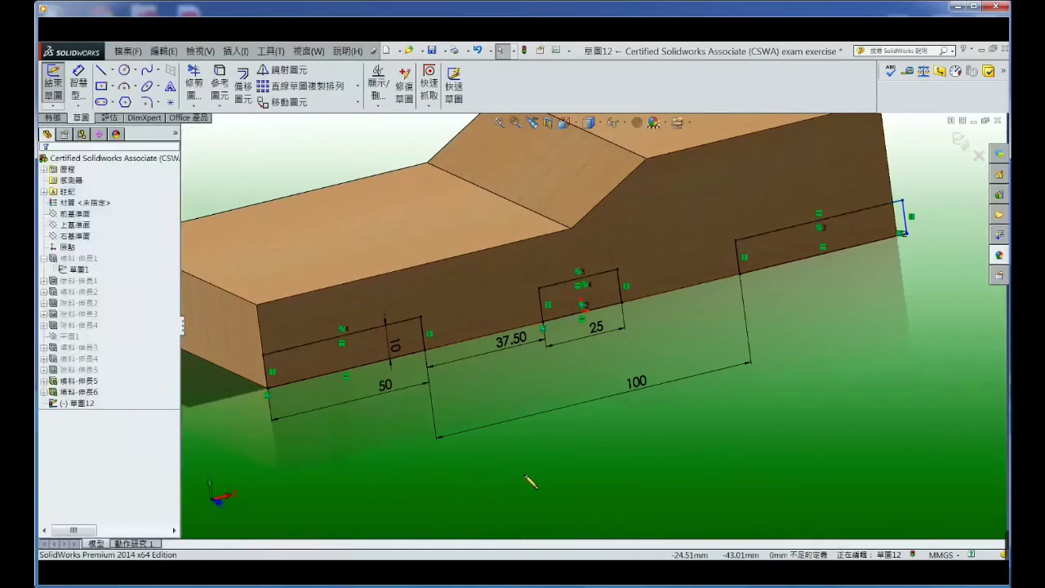
click(527, 478)
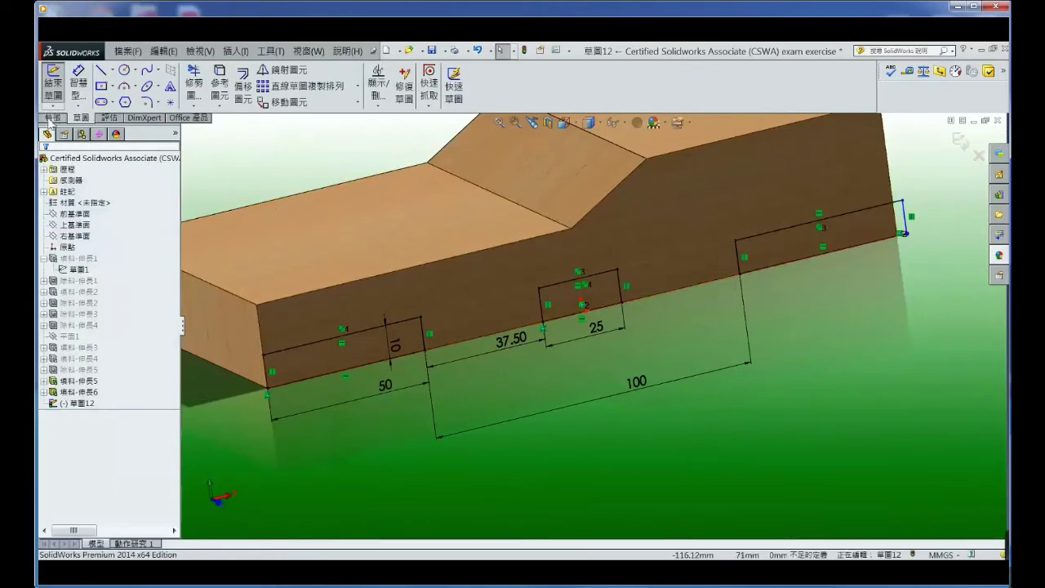
click(51, 117)
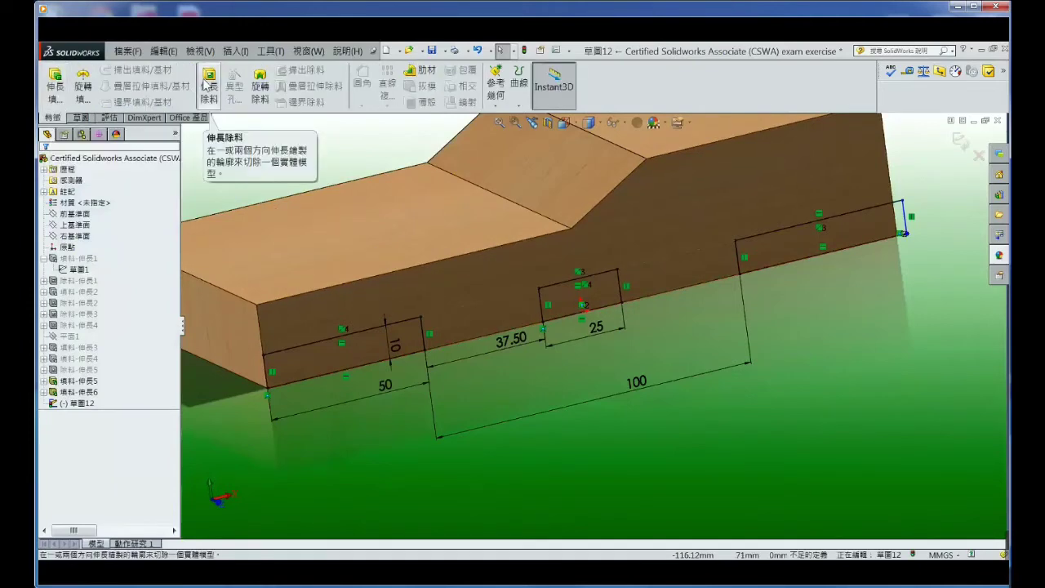
Cut-extrude the three rectangles Through All and orbit to inspect the notches
click(205, 85)
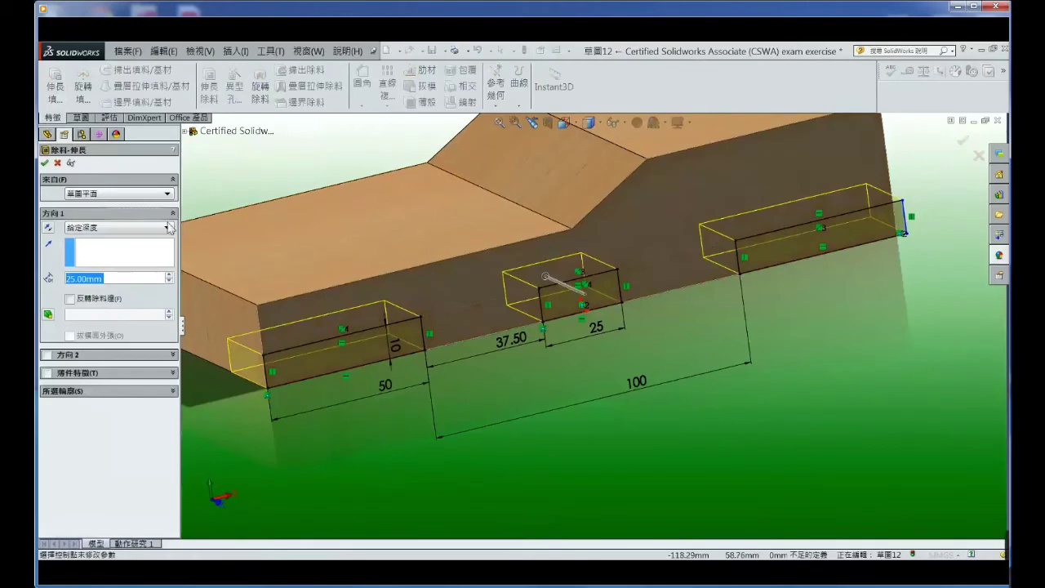
click(170, 228)
click(104, 253)
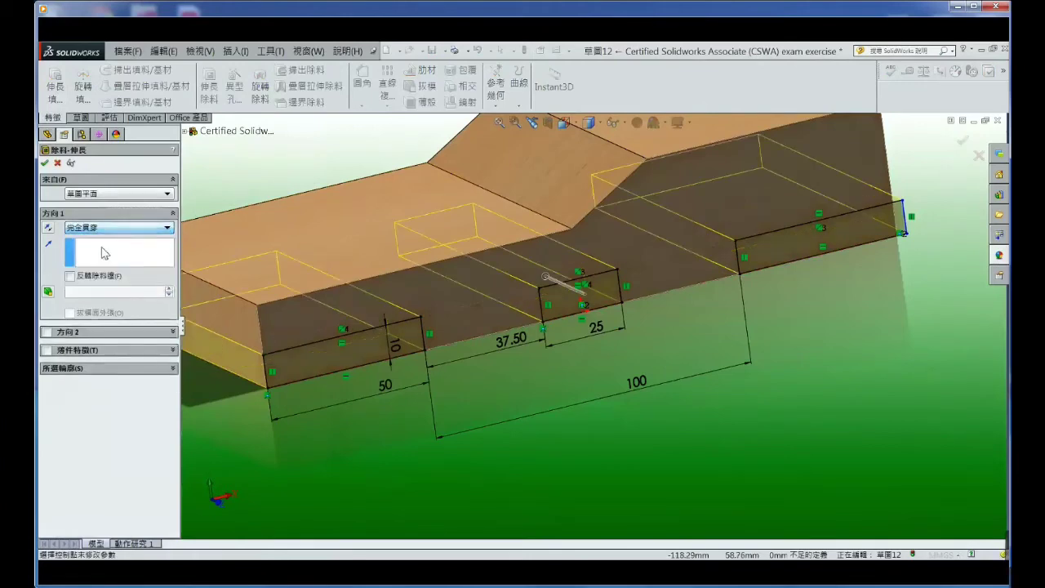
click(44, 163)
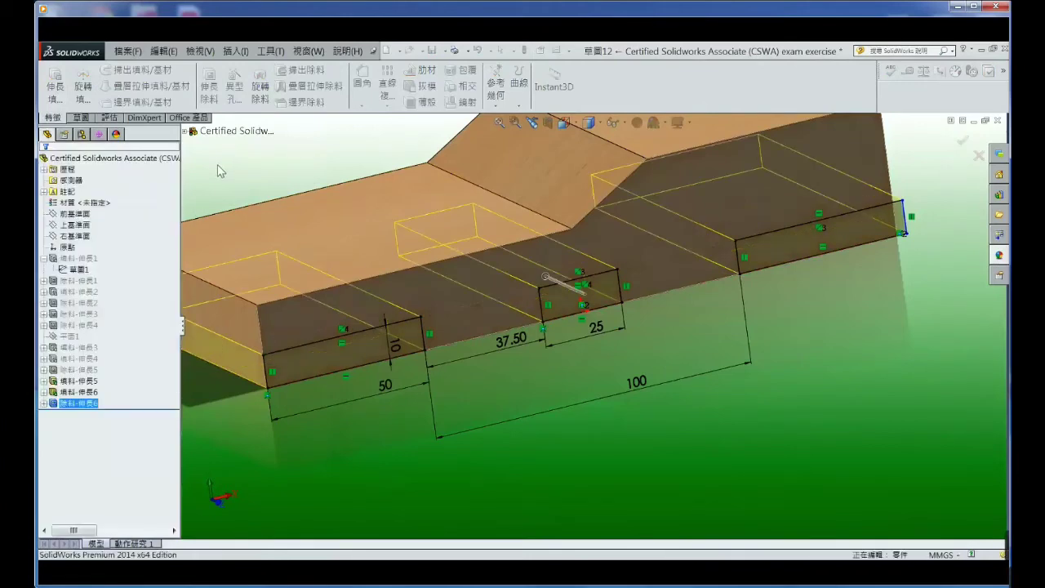
mouse_move(438, 385)
middle_down()
mouse_move(614, 376)
mouse_move(639, 389)
mouse_move(602, 381)
mouse_move(623, 345)
middle_up()
click(504, 315)
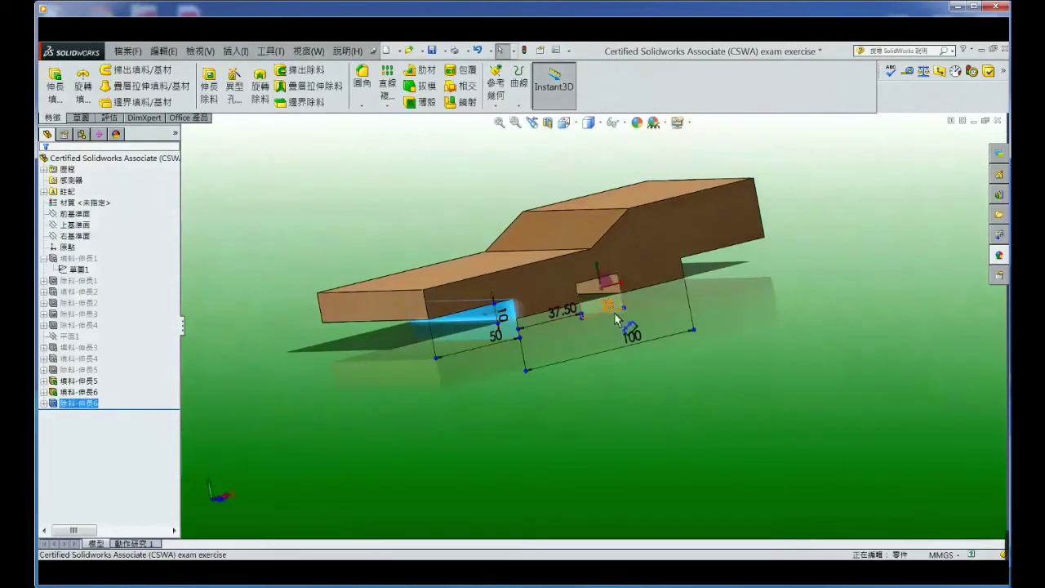
click(774, 333)
mouse_move(713, 397)
middle_down()
mouse_move(664, 430)
mouse_move(677, 490)
mouse_move(660, 392)
middle_up()
scroll(550, 259, down, 1)
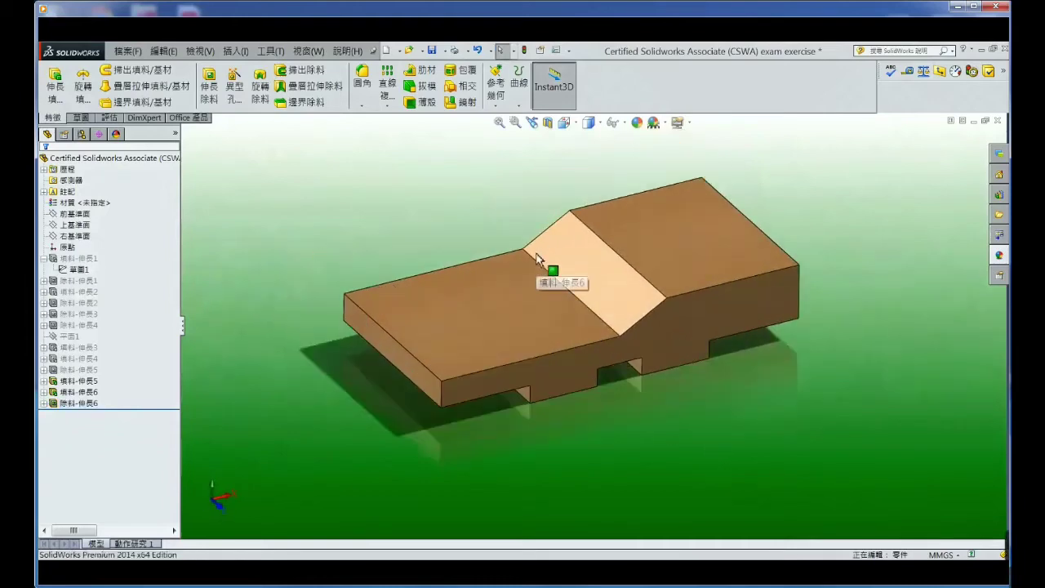
scroll(555, 265, down, 1)
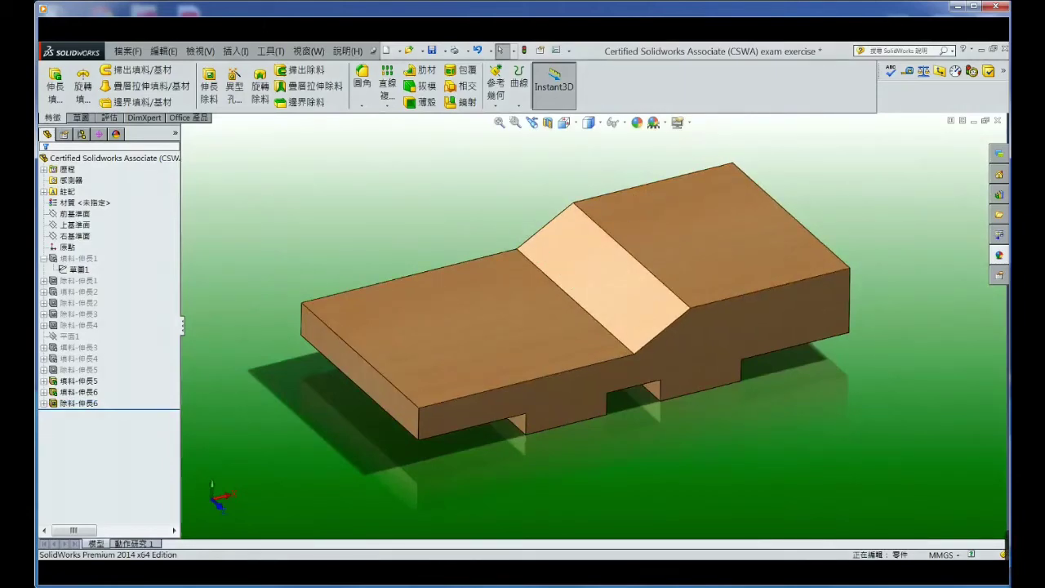
key(alt+Tab)
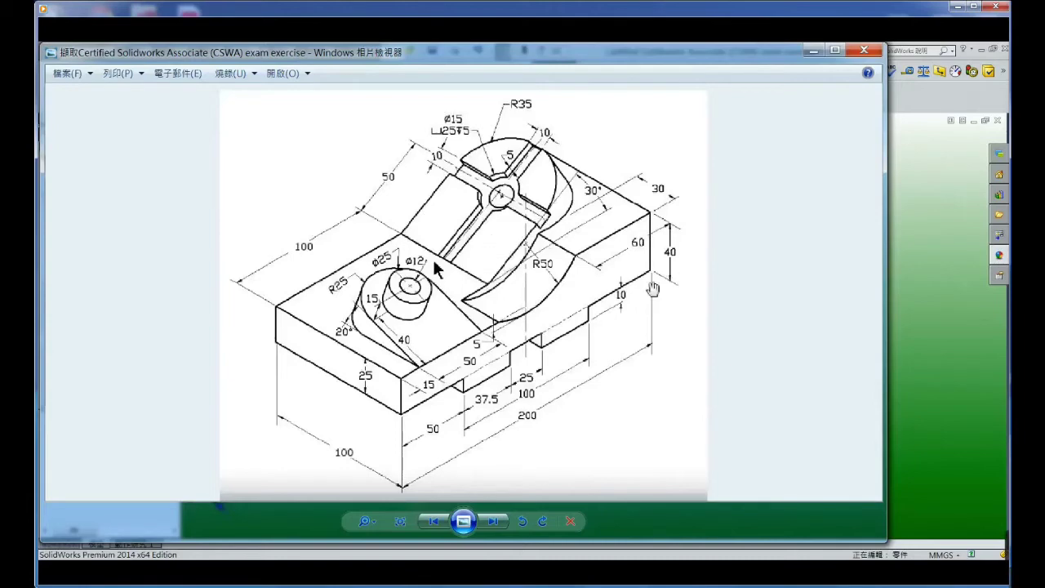
click(813, 49)
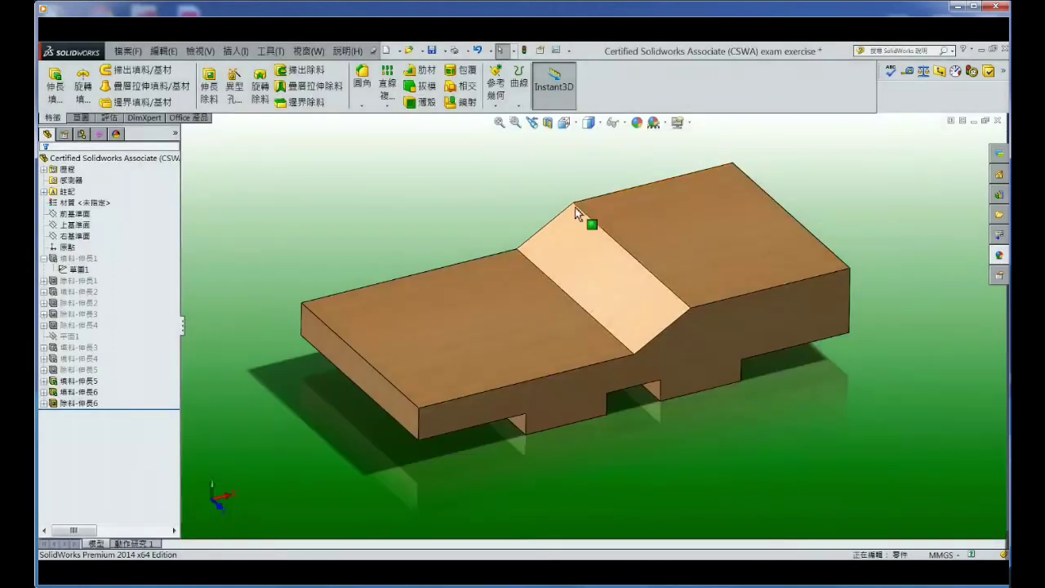
Start Sketch13 on the part's top face and set the view Normal To it
click(570, 230)
click(602, 195)
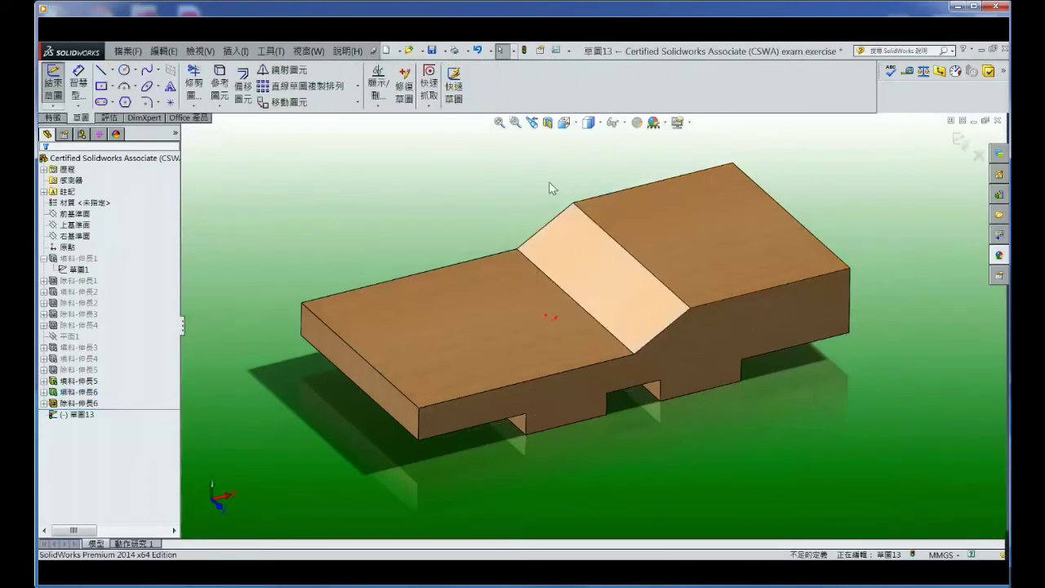
scroll(546, 192, up, 3)
scroll(534, 209, up, 3)
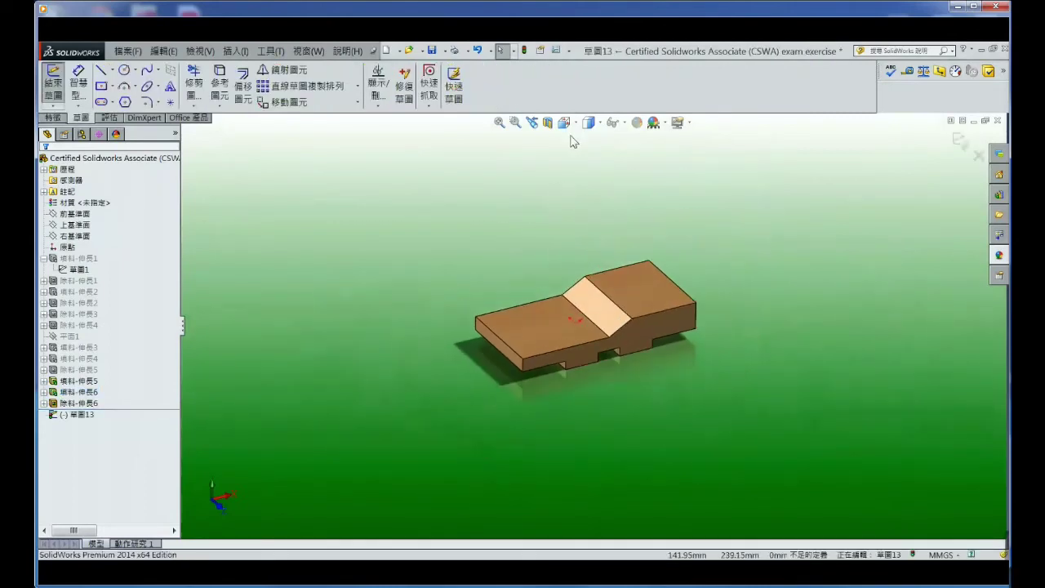
click(565, 123)
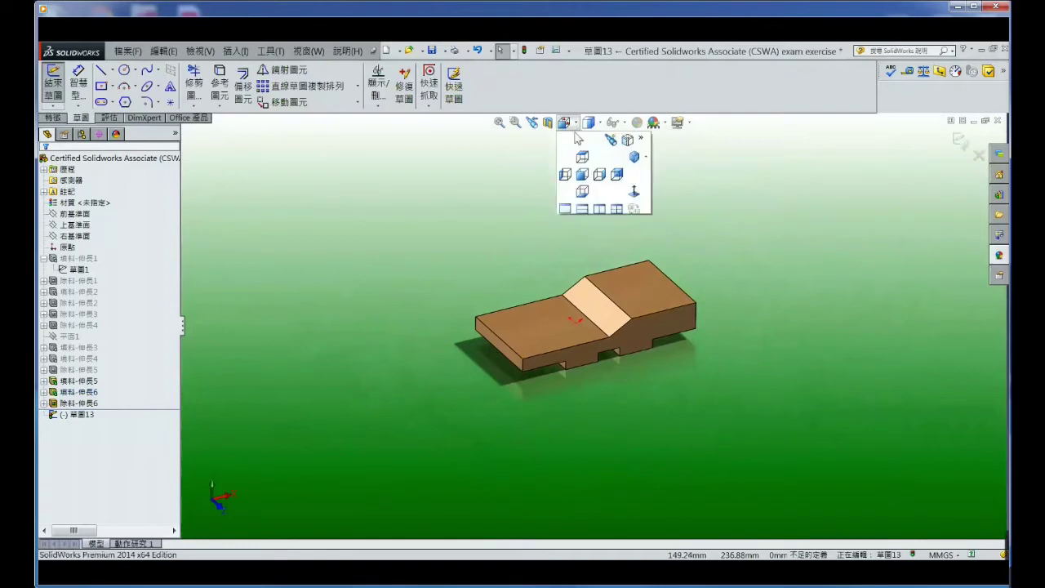
click(633, 183)
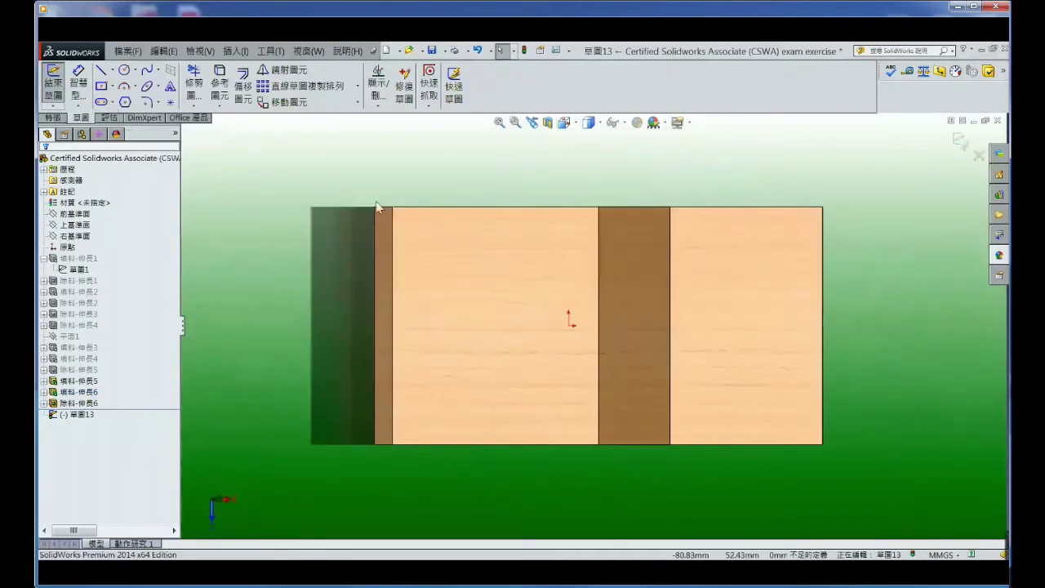
key(alt+Tab)
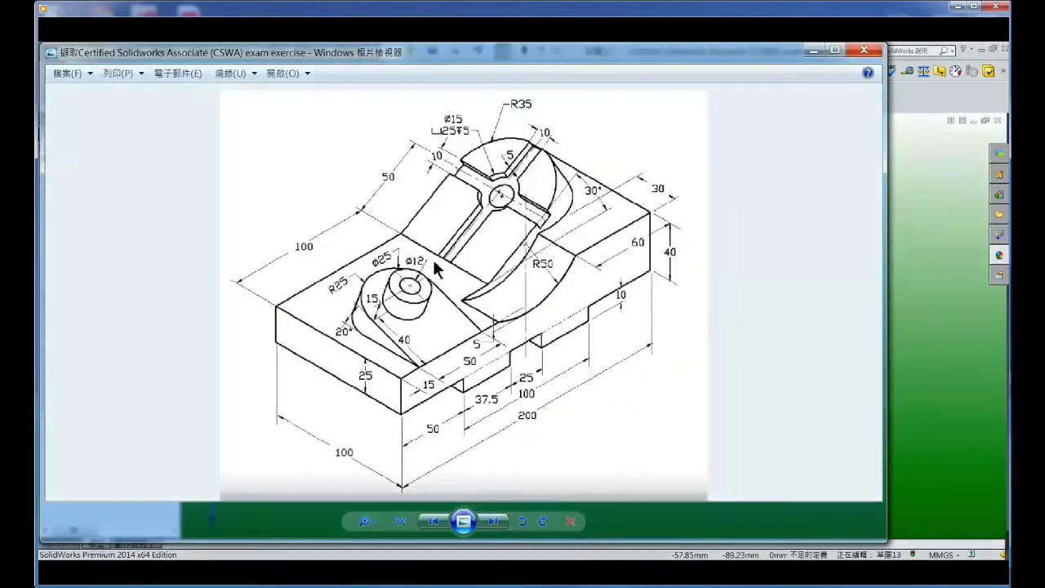
click(814, 51)
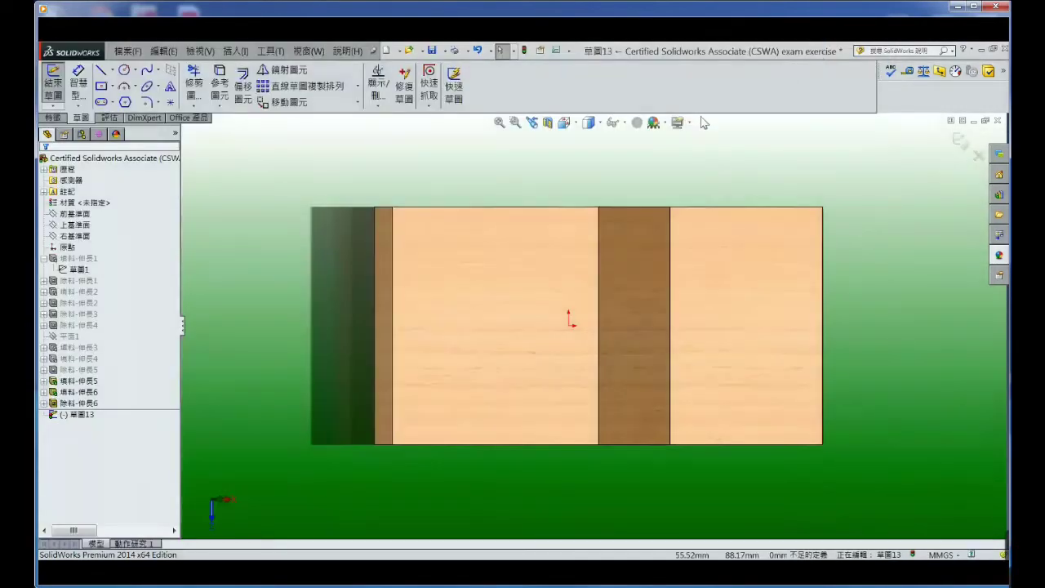
click(104, 105)
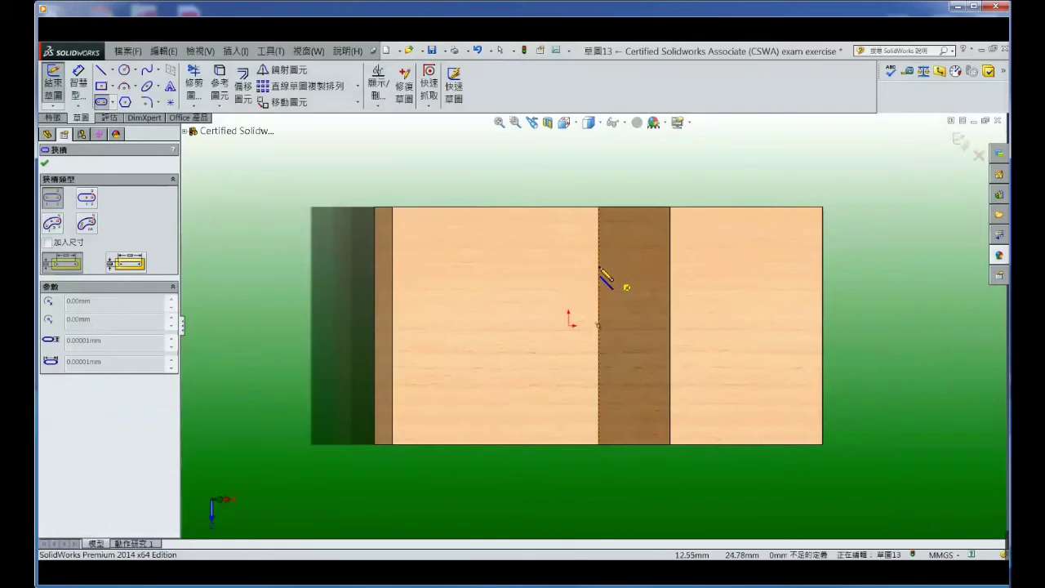
Draw a straight slot with its top line collinear to the part's top edge
click(600, 267)
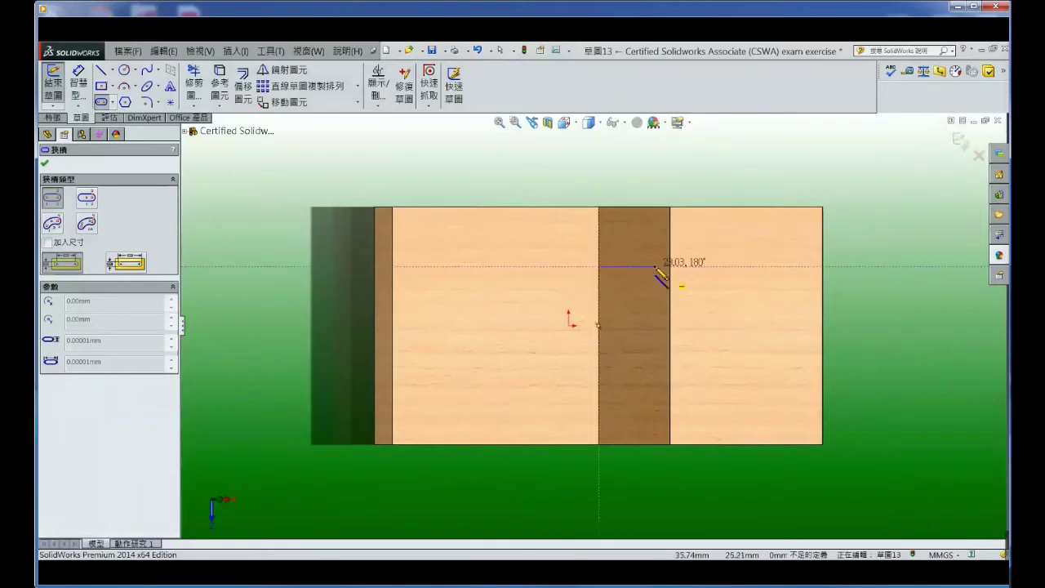
click(709, 267)
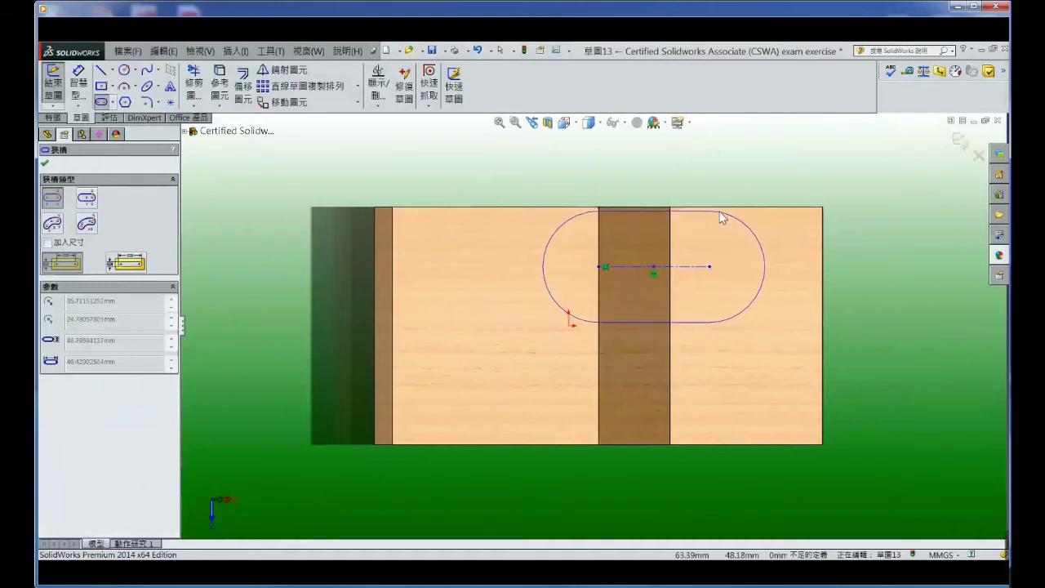
click(721, 197)
right_click(721, 198)
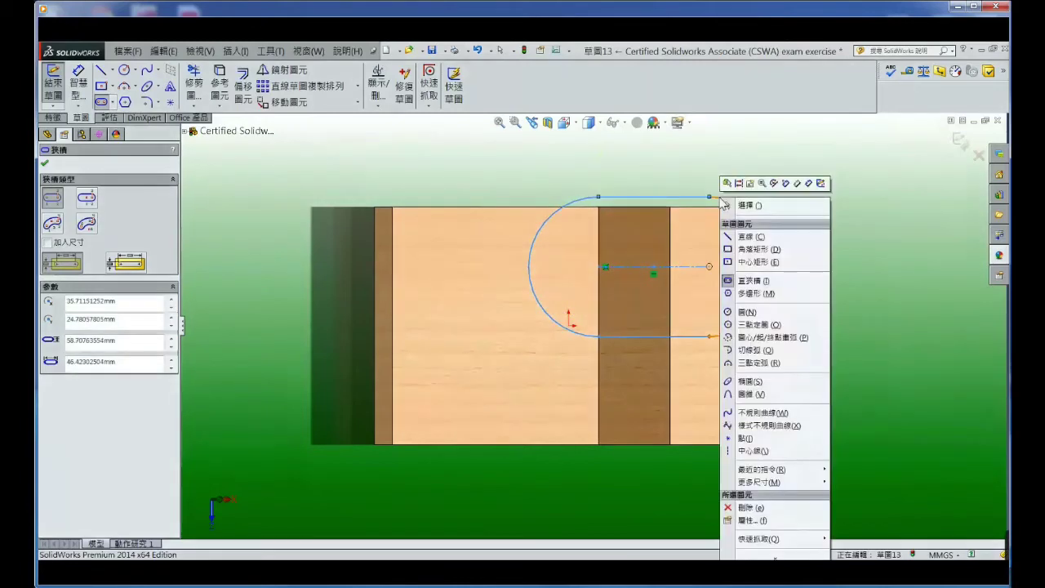
click(742, 204)
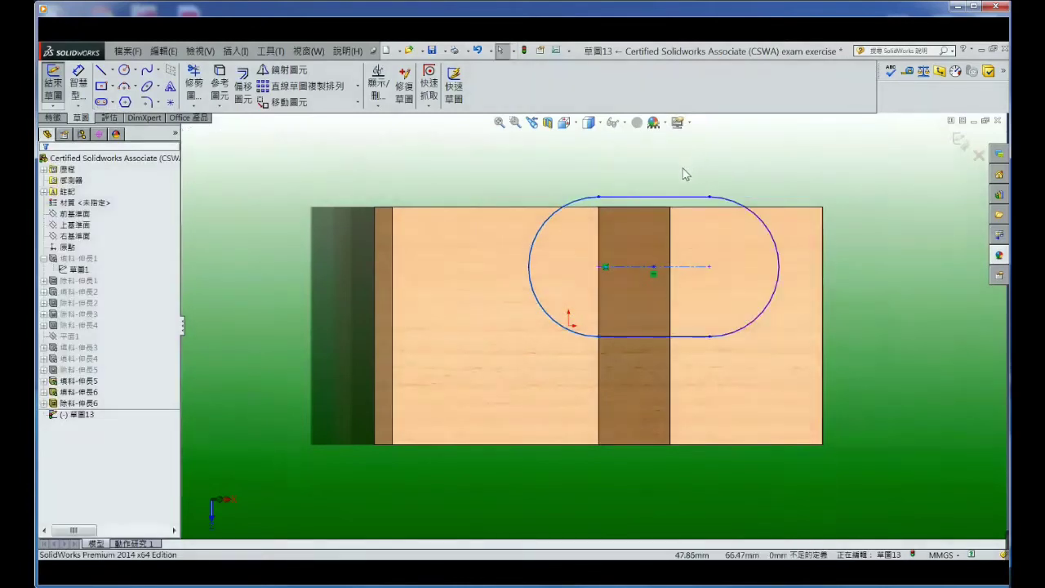
click(672, 198)
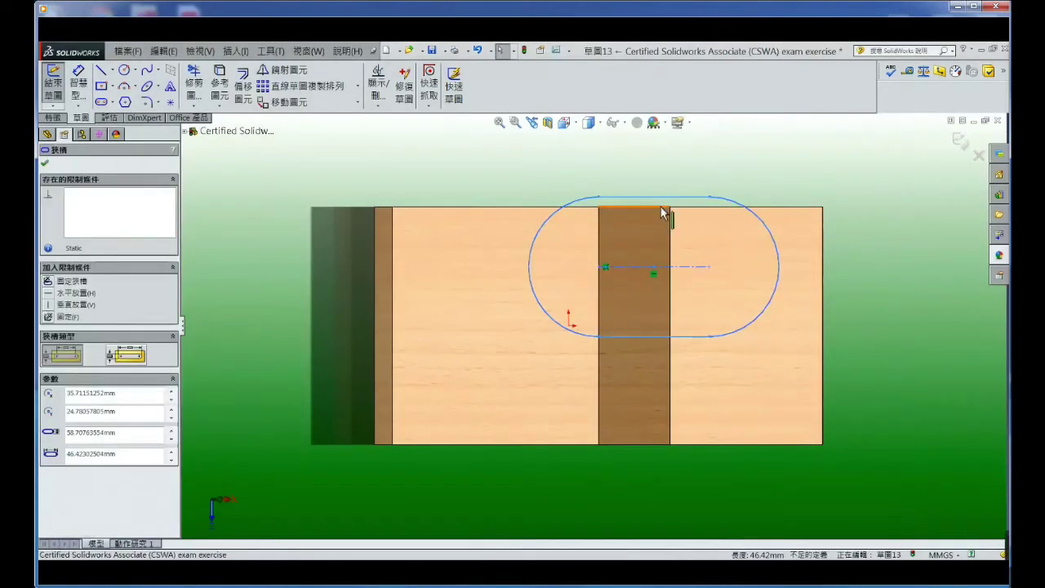
ctrl+click(661, 207)
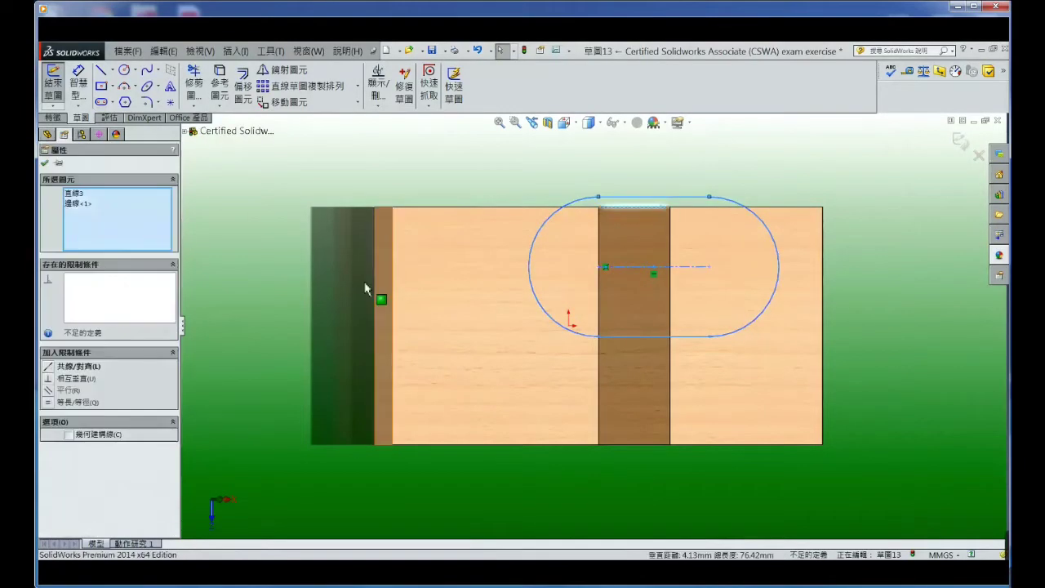
click(50, 369)
click(359, 186)
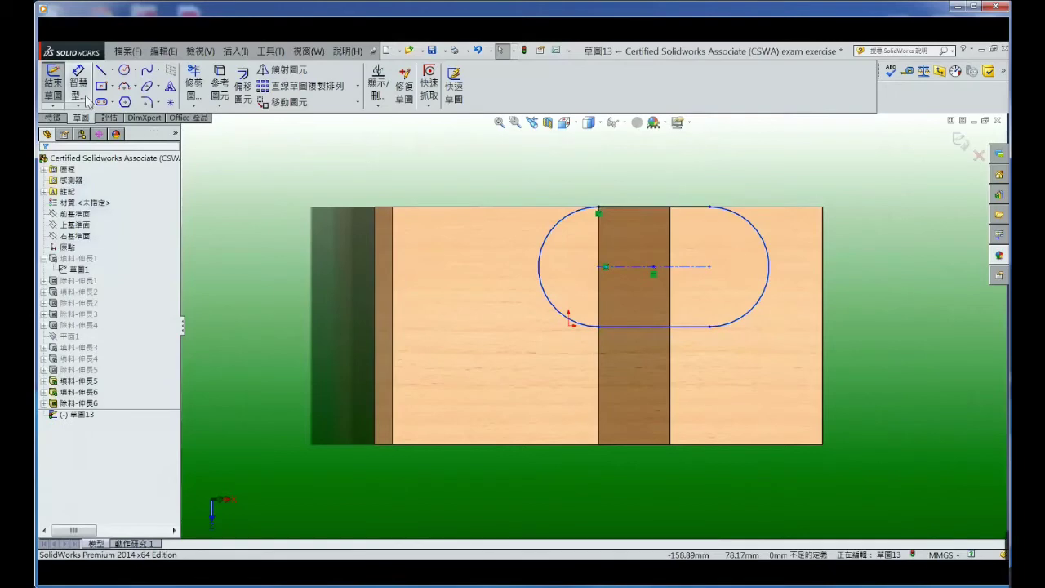
Dimension the slot 50 mm between arc centres with R35 ends
click(653, 207)
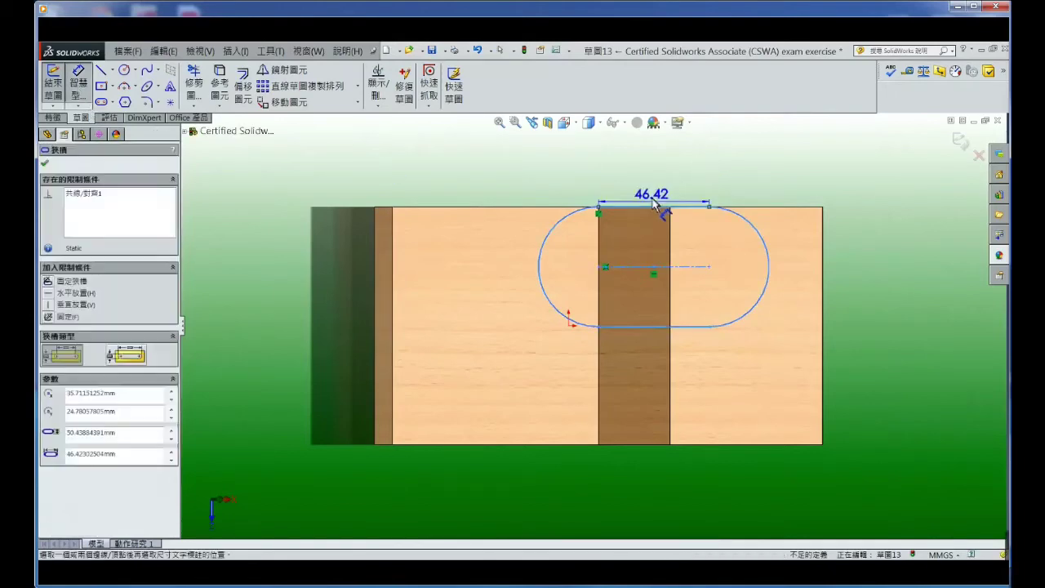
click(653, 190)
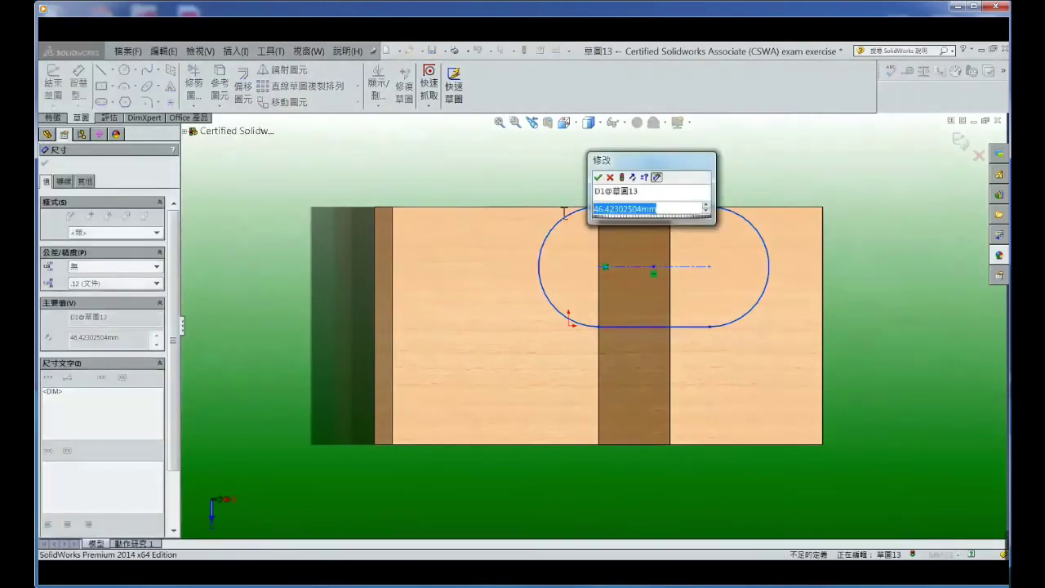
text(50)
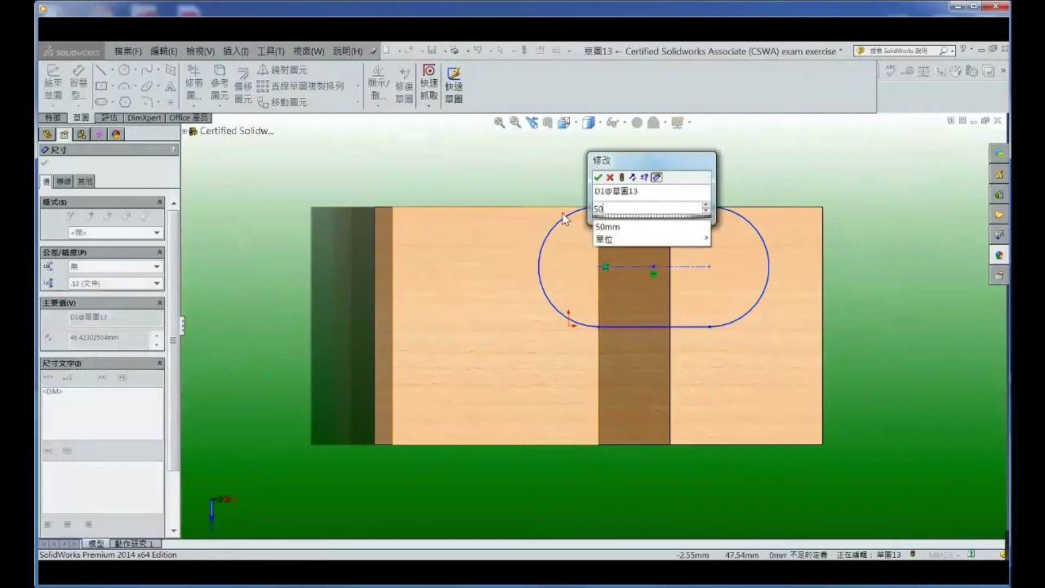
key(Return)
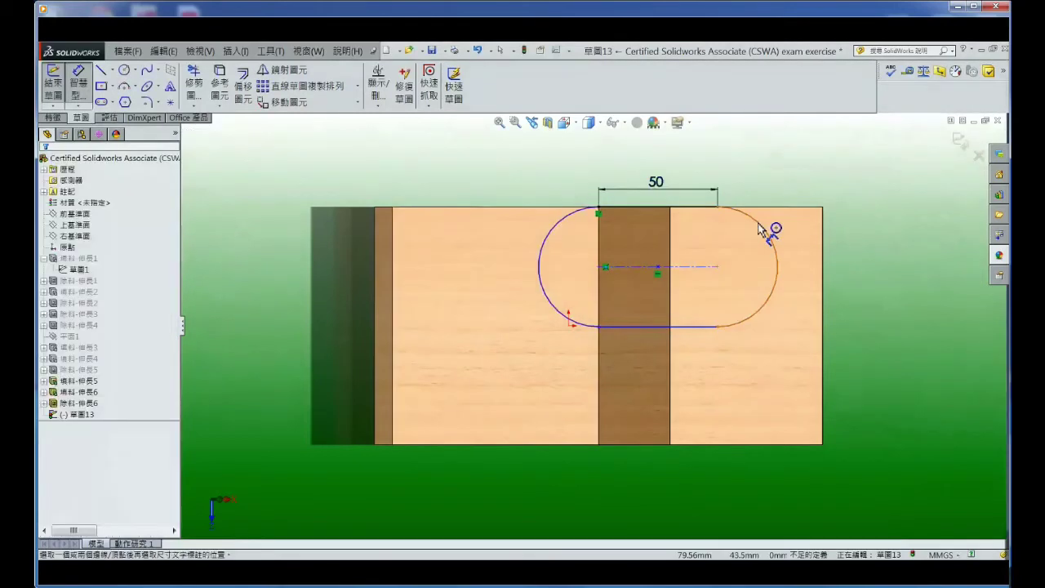
click(761, 229)
click(804, 180)
text(35)
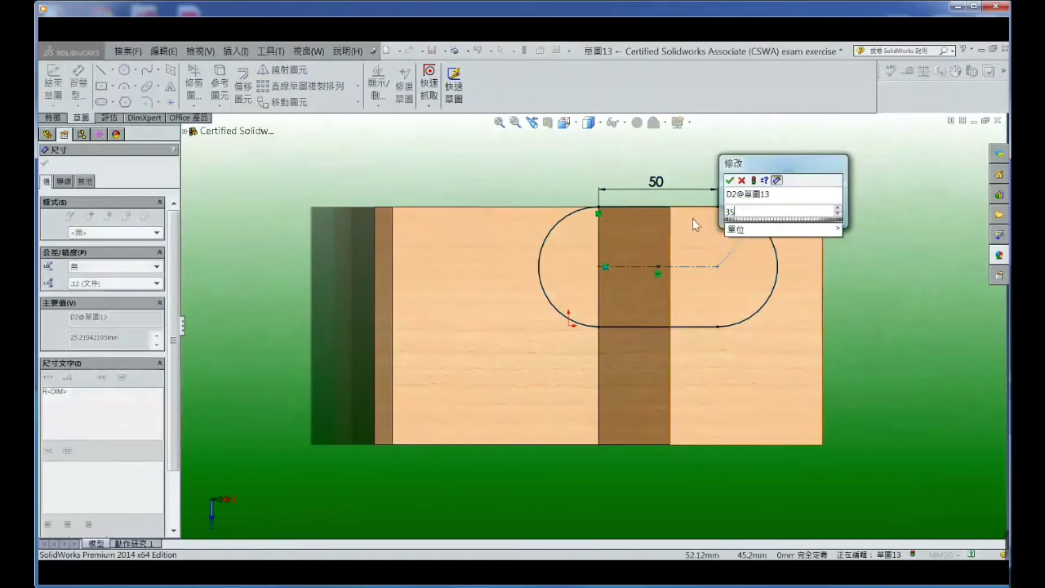
key(Return)
text(35)
key(Return)
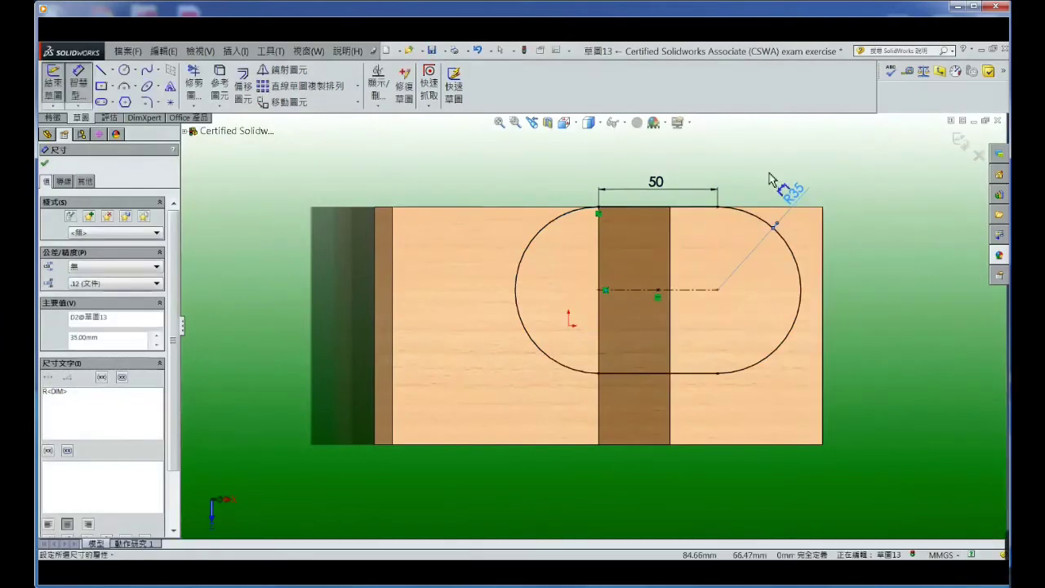
Convert the 100 mm face edge into the sketch with Convert Entities
right_click(767, 163)
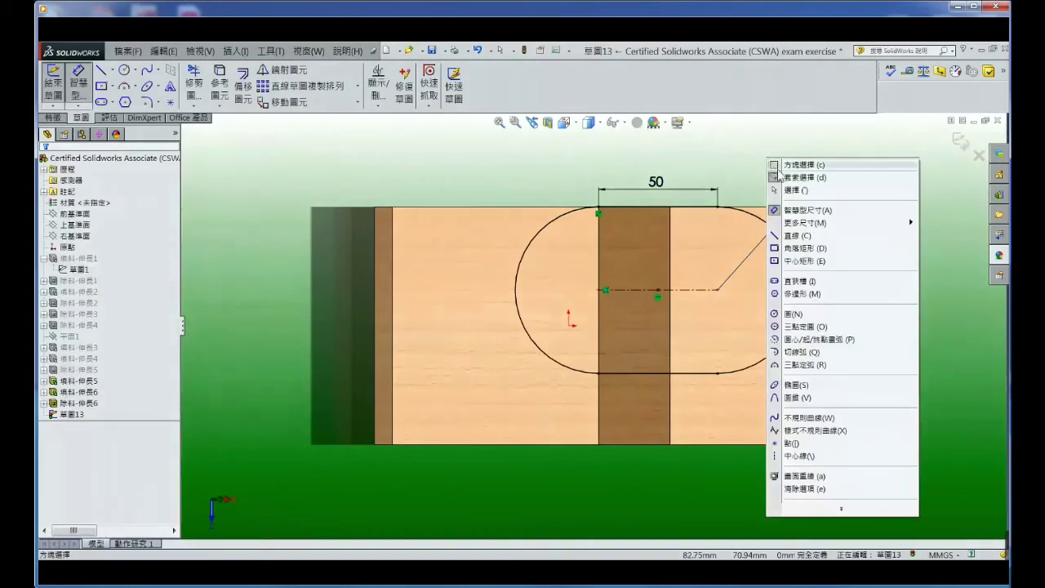
click(808, 180)
click(599, 254)
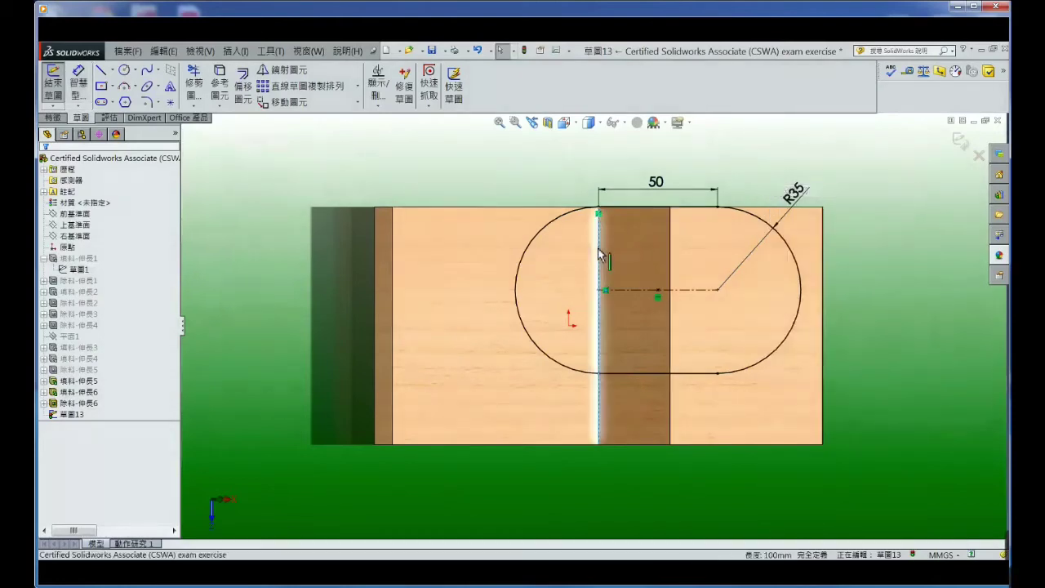
click(220, 82)
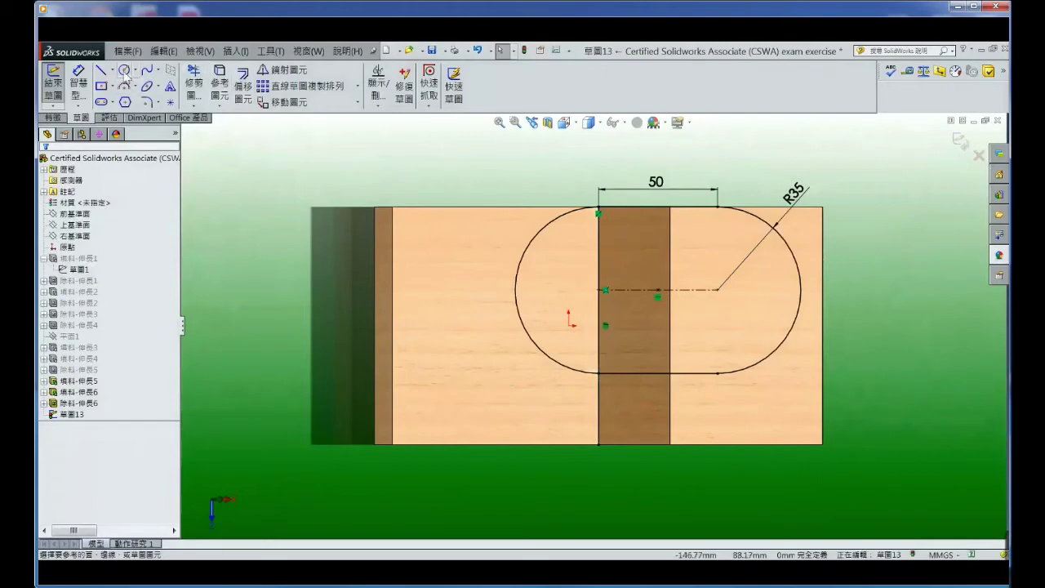
Draw a circle at the right R35 arc's centre and dimension it Ø15
click(123, 71)
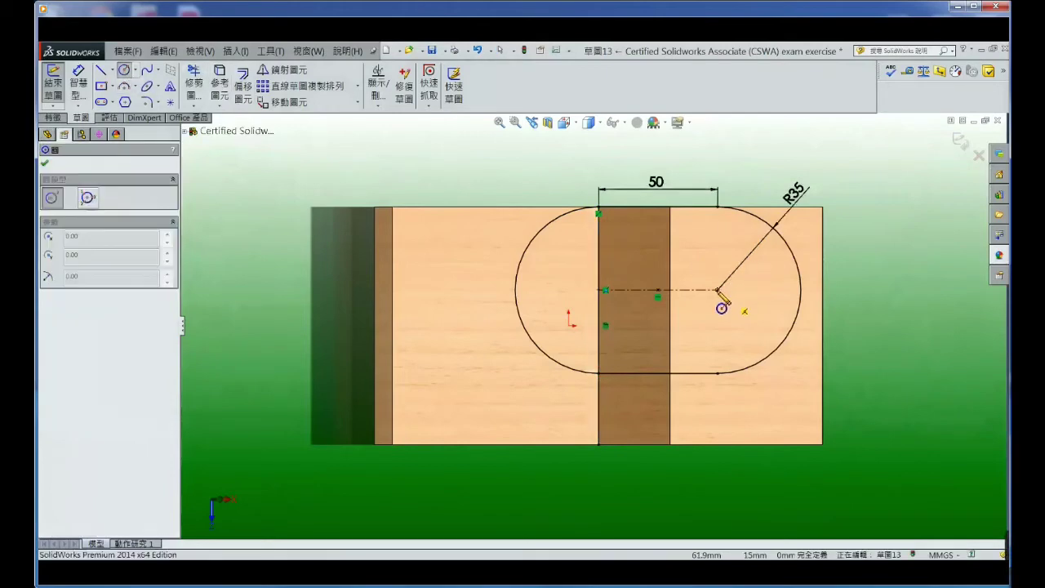
drag(718, 290, 732, 278)
right_click(718, 230)
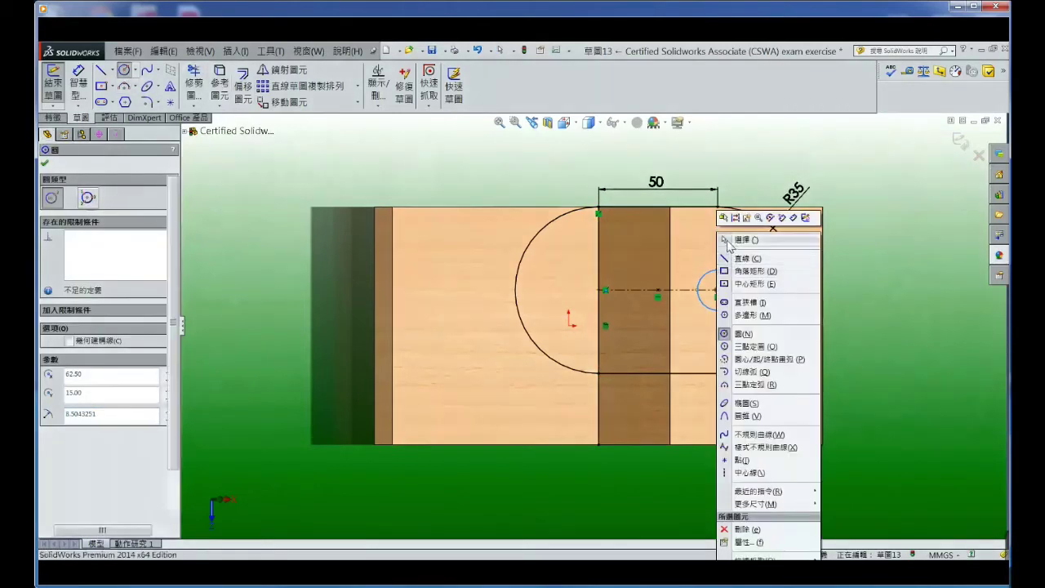
click(729, 240)
click(78, 82)
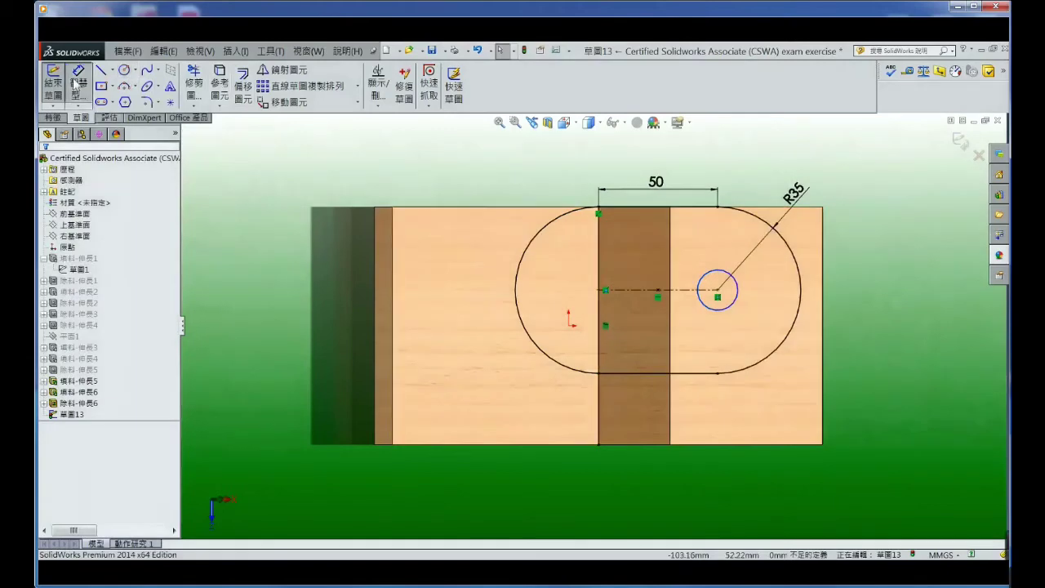
click(734, 304)
click(726, 273)
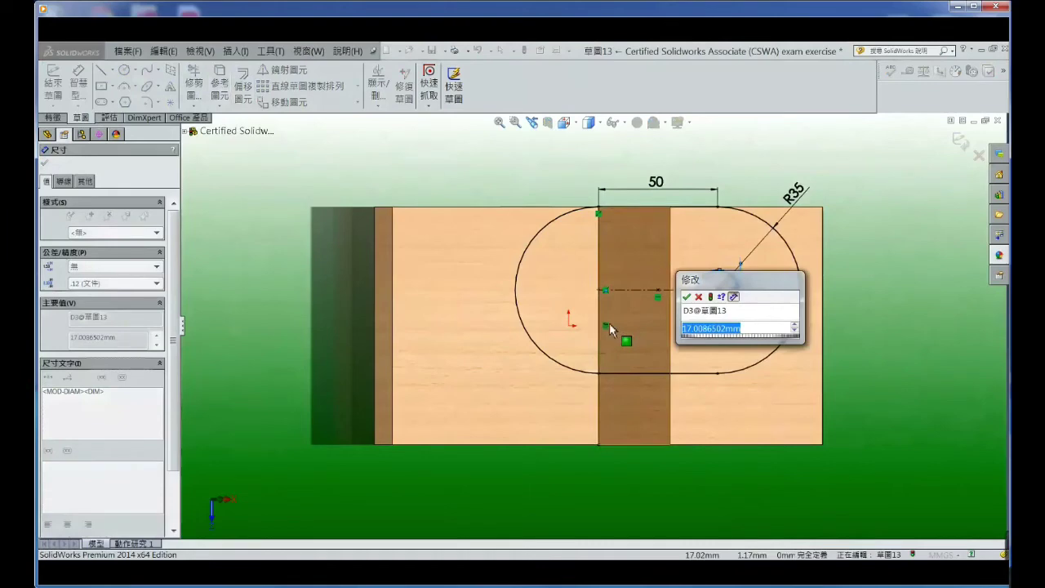
text(1)
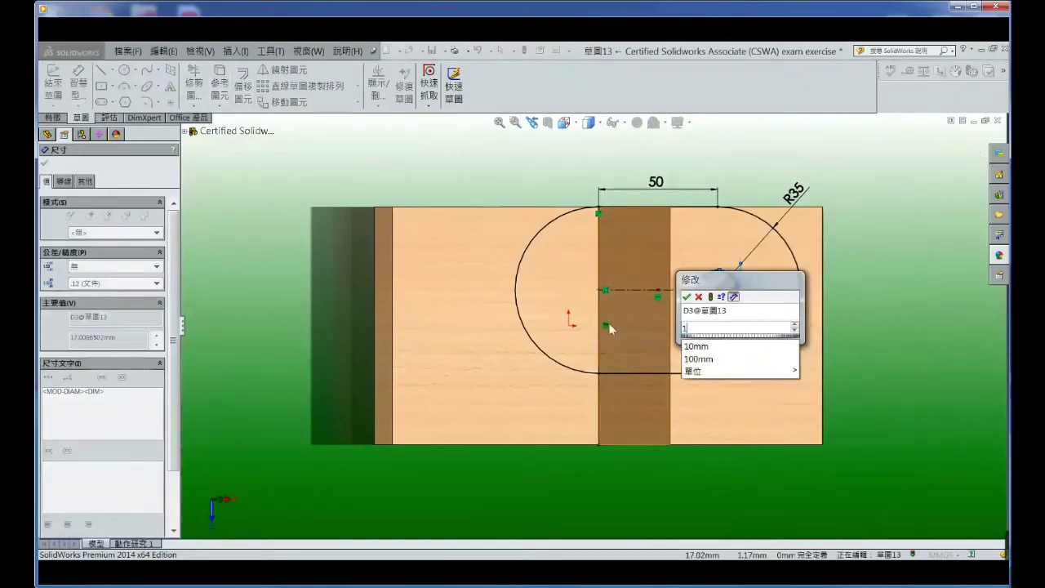
text(5)
key(Return)
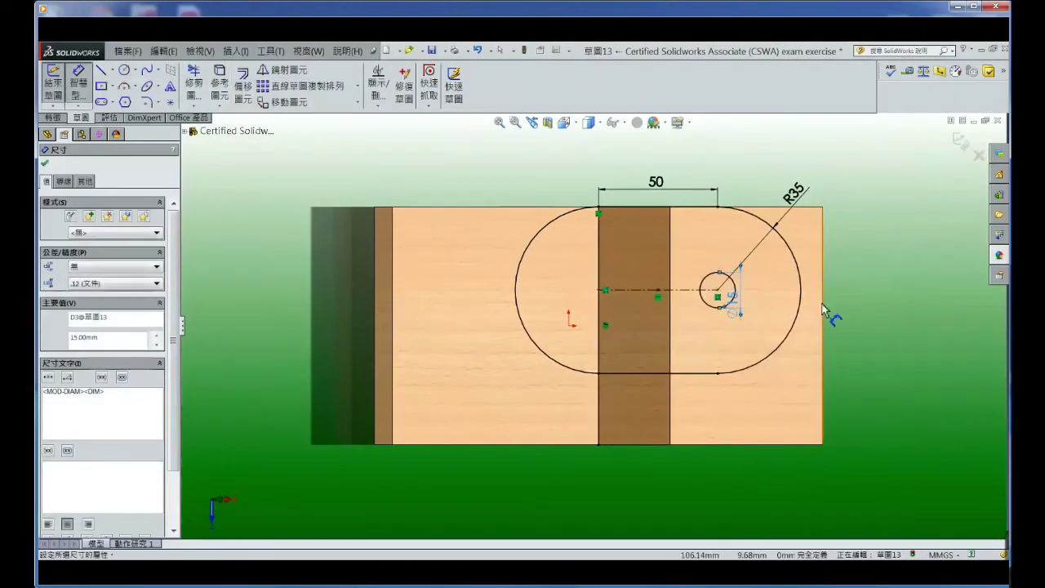
right_click(870, 279)
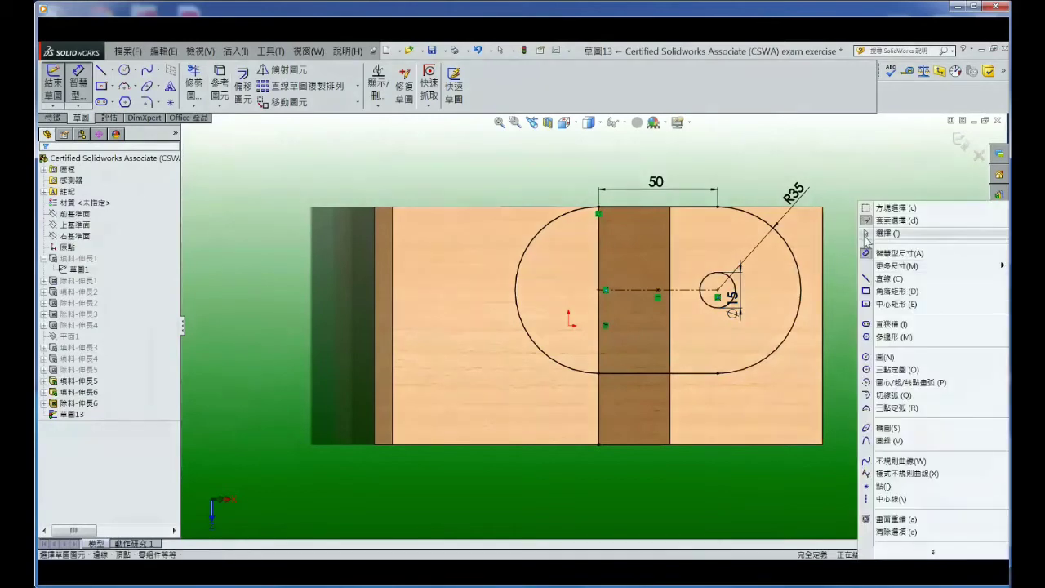
click(864, 235)
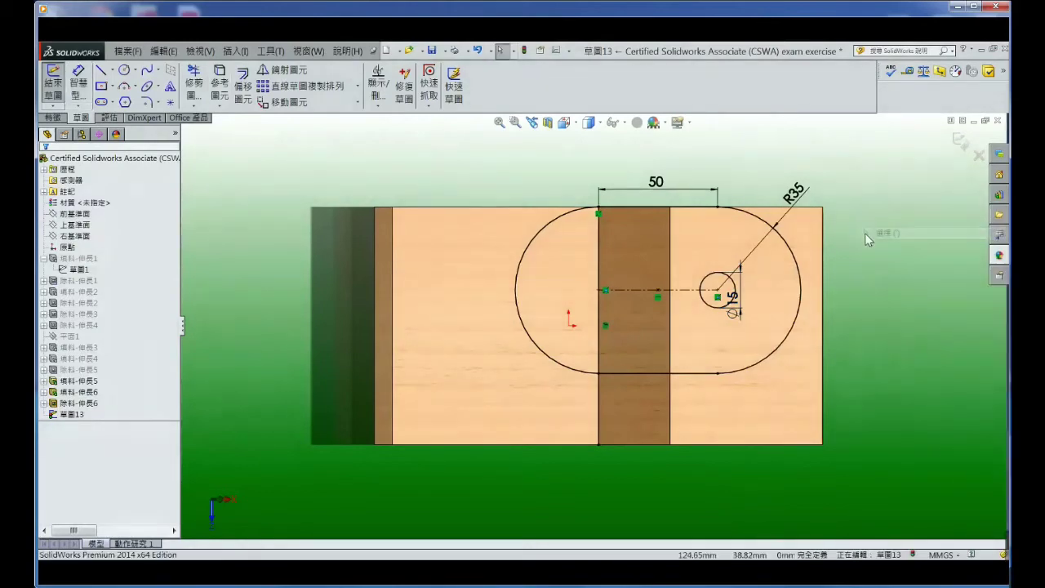
mouse_move(865, 290)
middle_down()
mouse_move(881, 139)
mouse_move(866, 231)
middle_up()
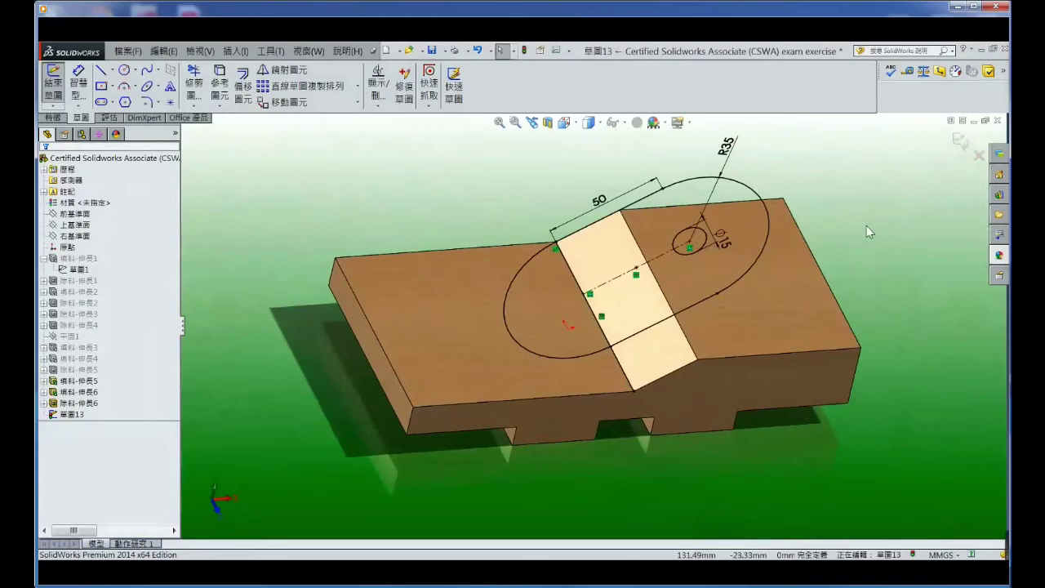
Review the exam drawing, then view Sketch13's top face Normal To
key(alt+Tab)
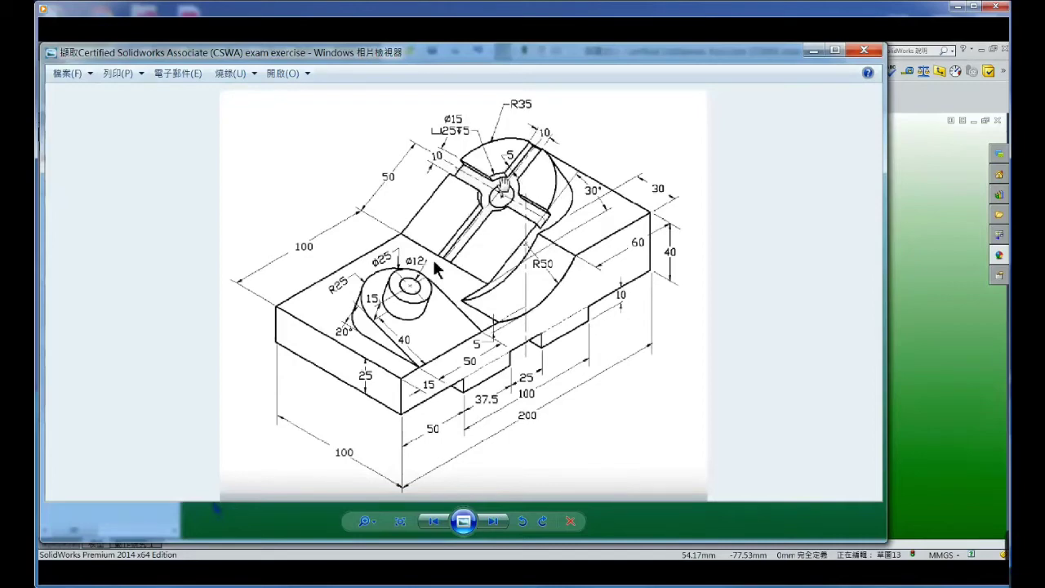
click(815, 52)
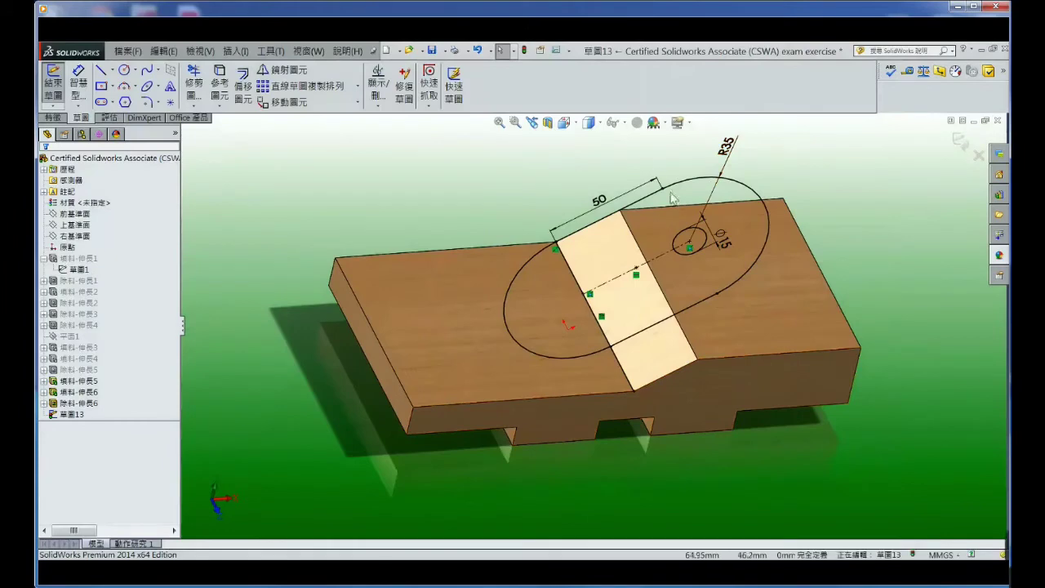
click(576, 124)
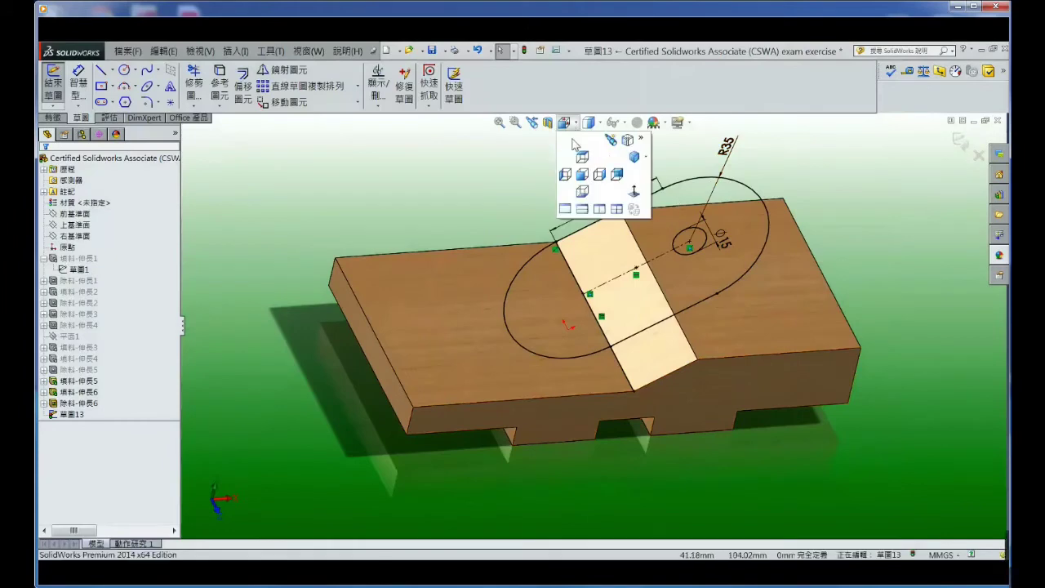
click(637, 194)
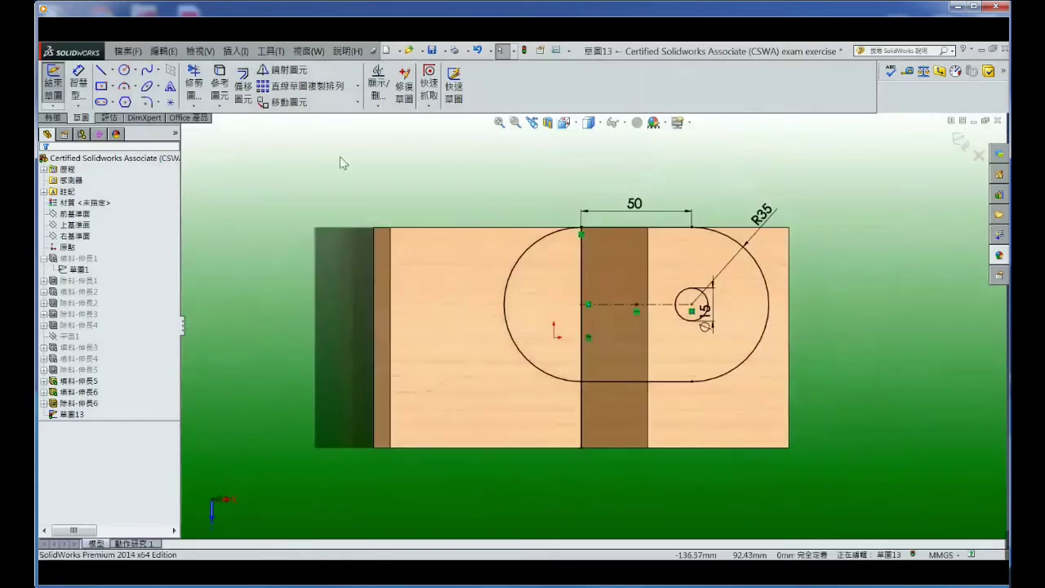
Draw a circle concentric with the Ø15 circle and dimension it Ø25
click(125, 71)
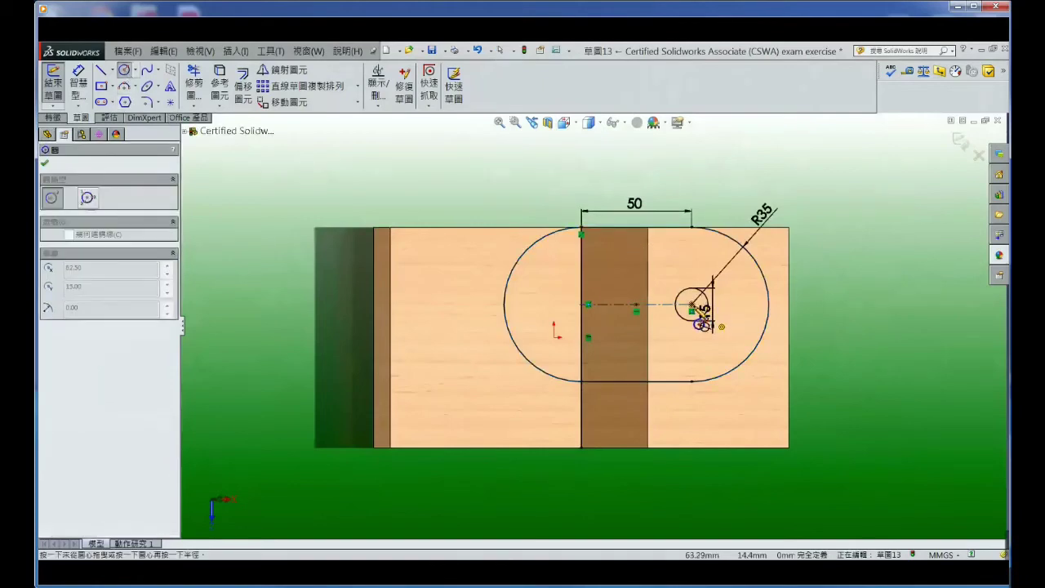
click(690, 305)
click(693, 271)
right_click(696, 236)
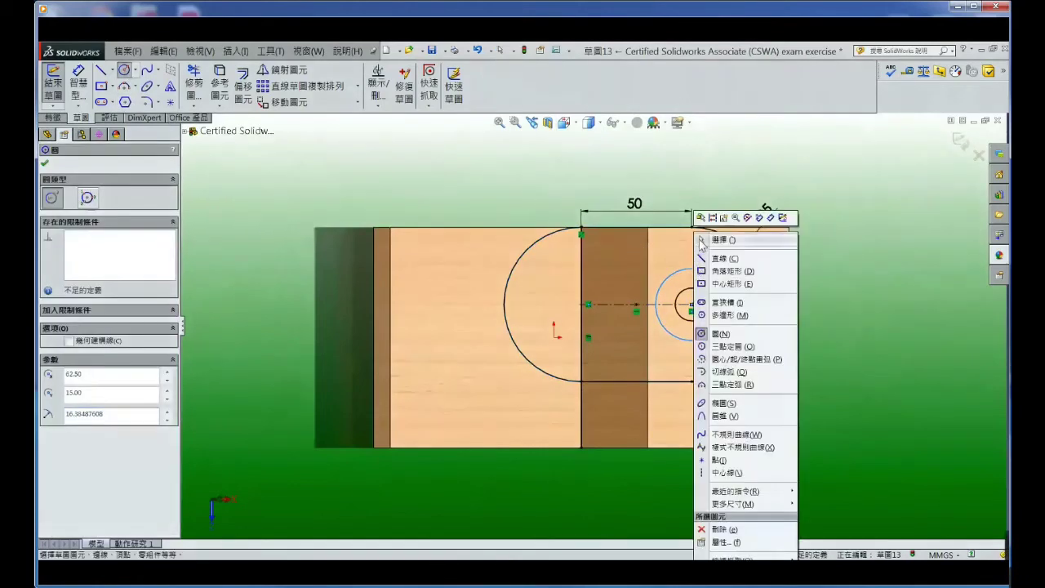
click(702, 240)
click(77, 82)
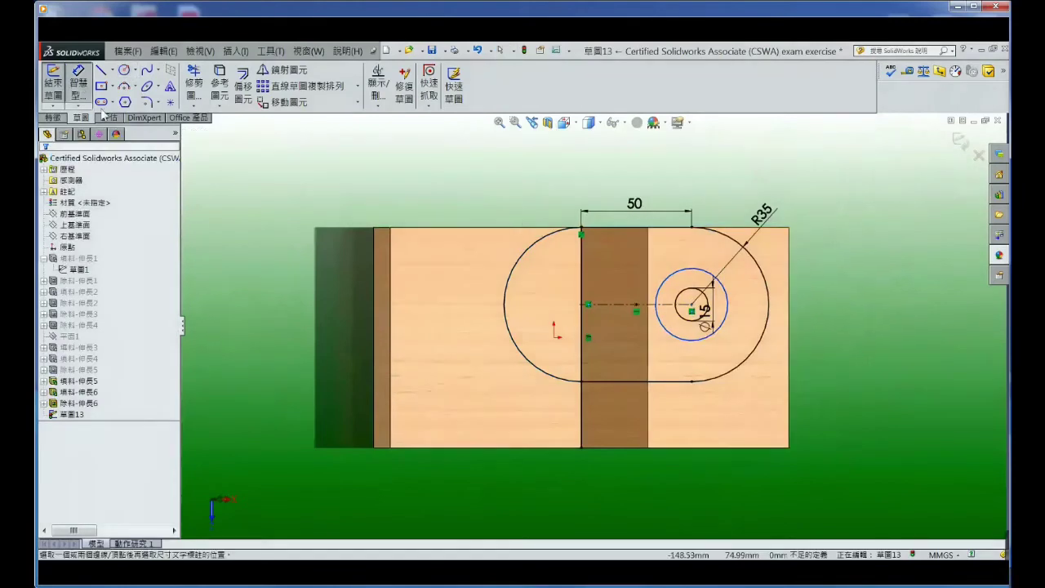
click(727, 291)
click(743, 287)
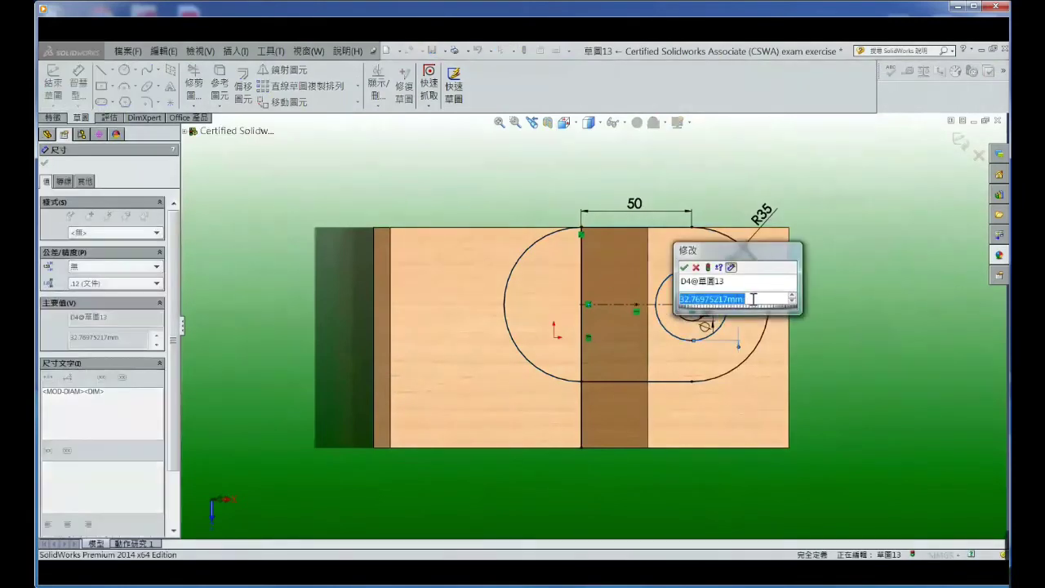
text(25)
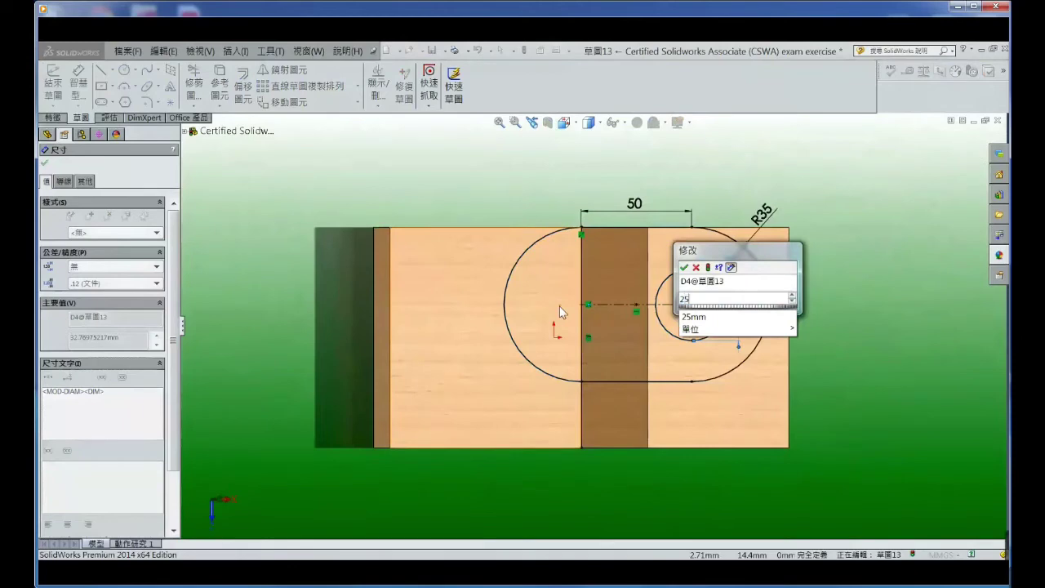
key(Return)
click(875, 293)
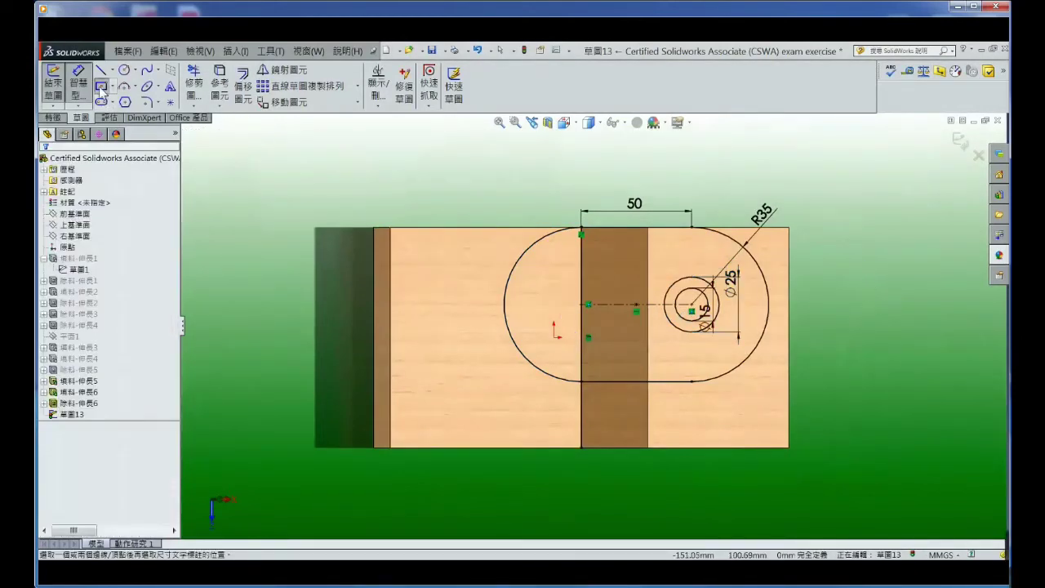
click(102, 86)
Draw a centre-point rectangle from the concentric circles' centre out past the slot's right end
scroll(747, 316, down, 2)
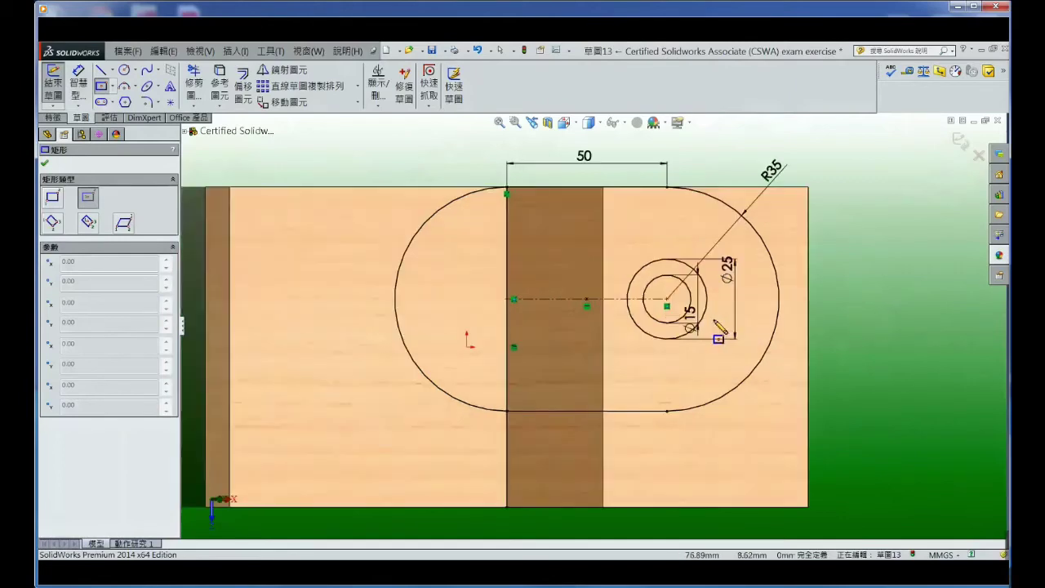
click(667, 299)
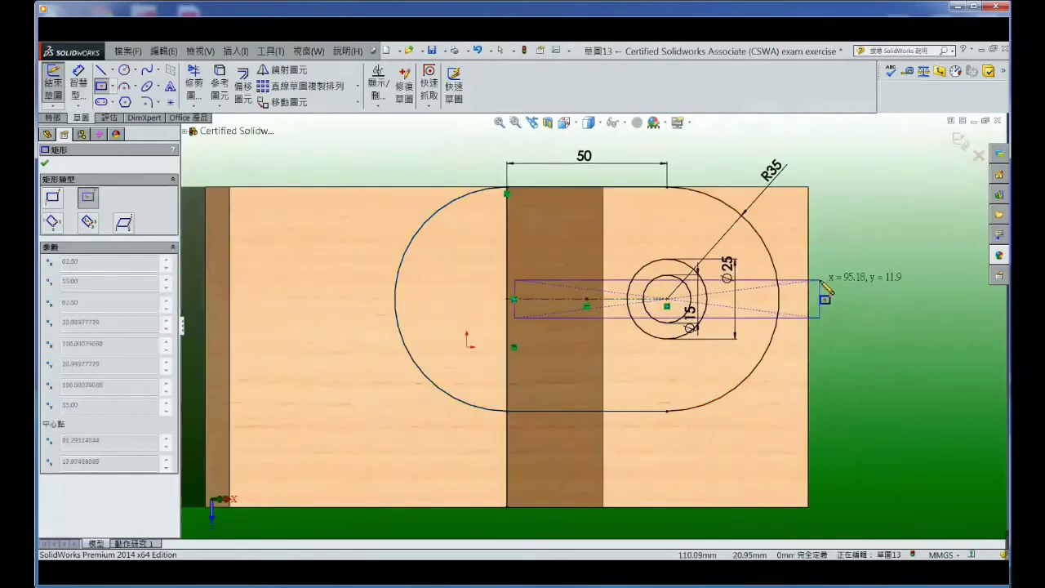
click(849, 282)
right_click(849, 282)
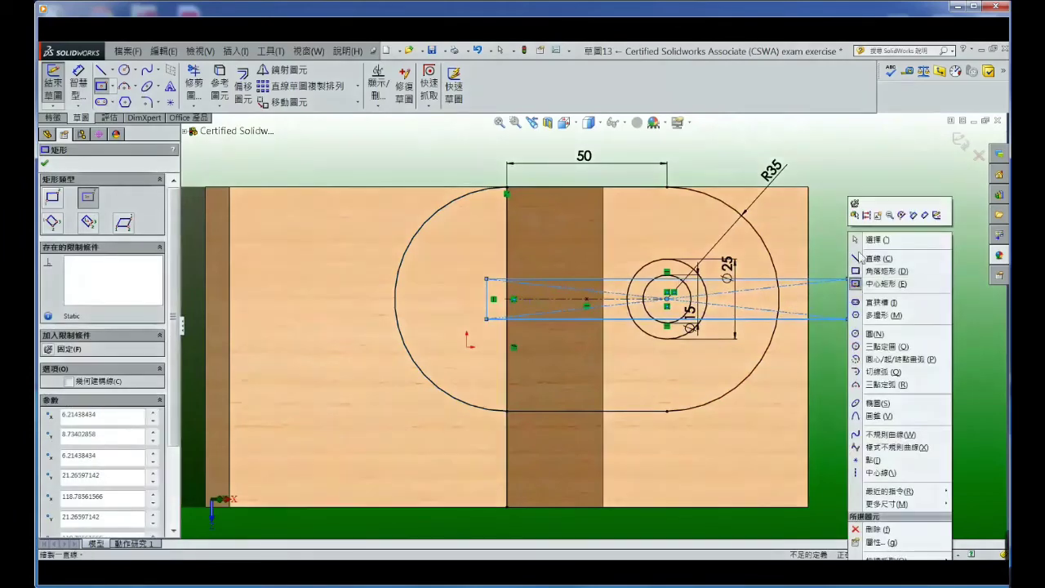
click(867, 240)
Make the rectangle's left edge collinear with the dark band's left edge line
scroll(519, 322, down, 3)
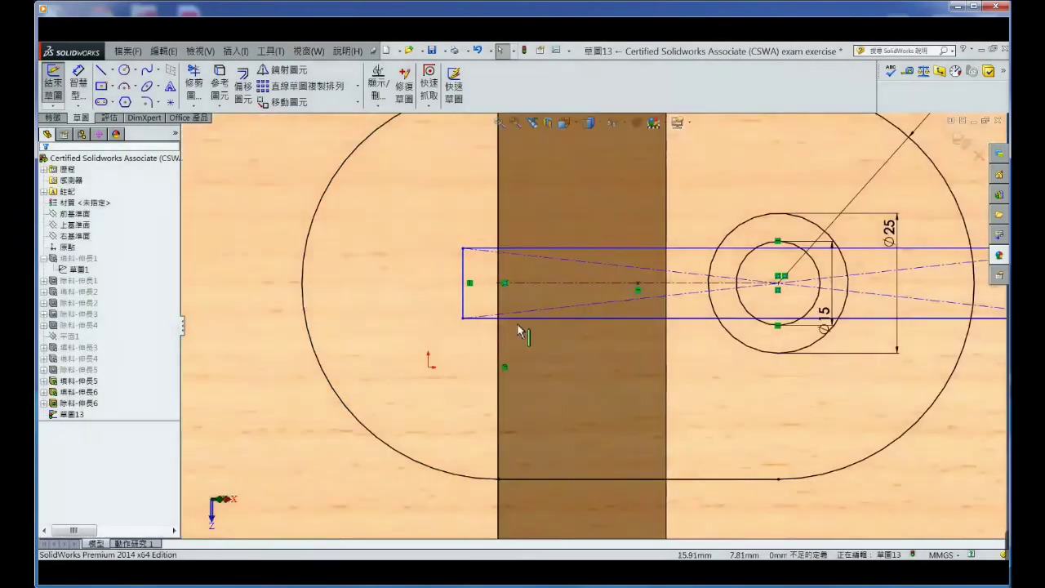
click(463, 304)
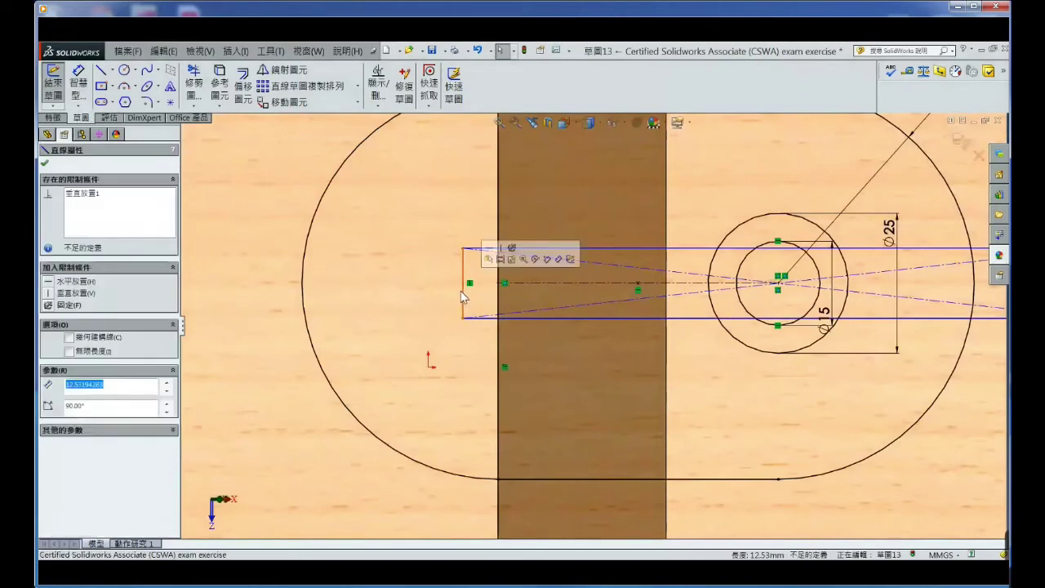
ctrl+click(501, 337)
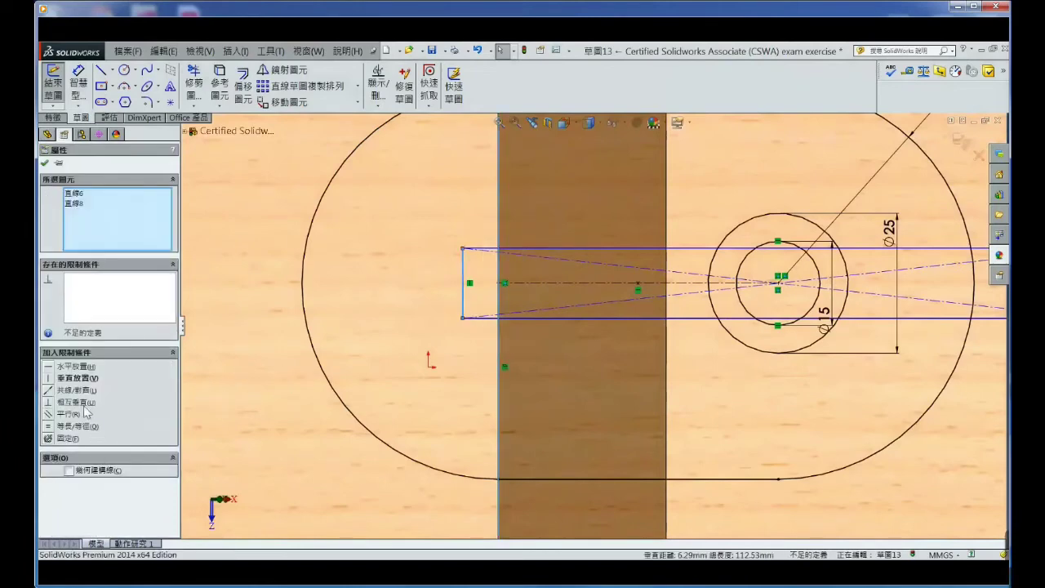
click(51, 390)
Dimension the rectangle's height as 10 mm
scroll(595, 324, down, 2)
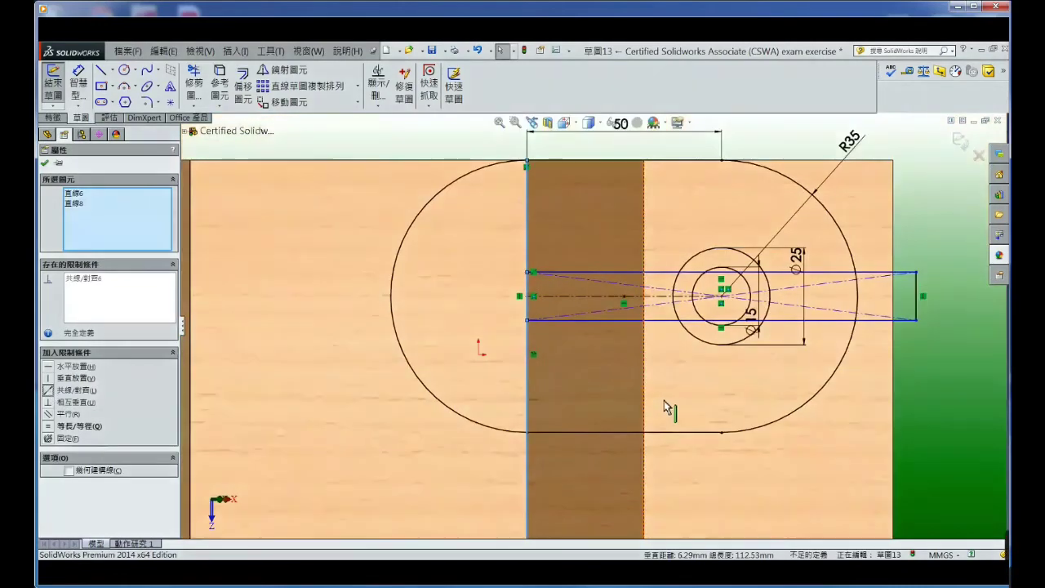
click(969, 359)
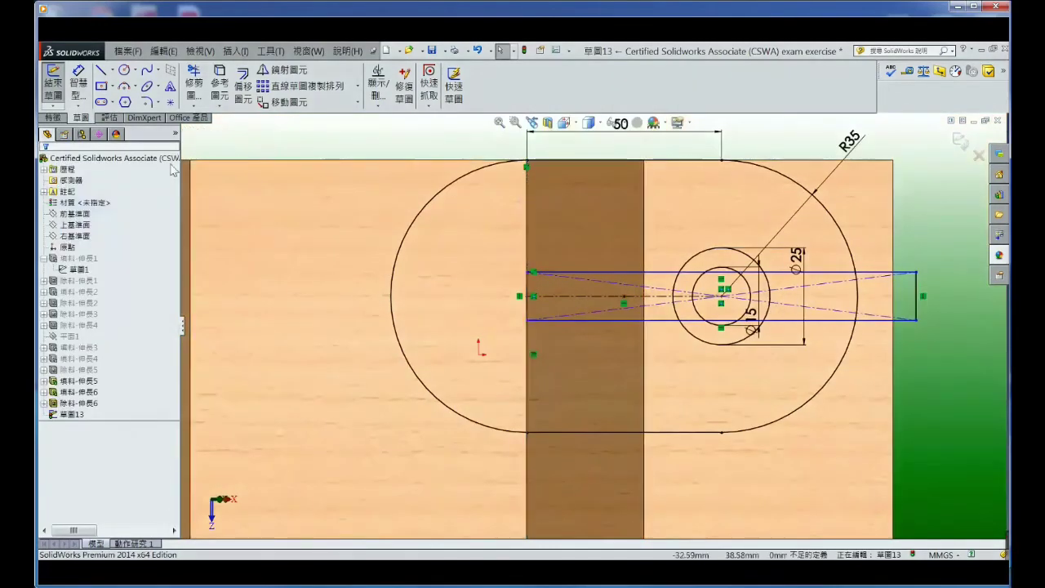
click(78, 81)
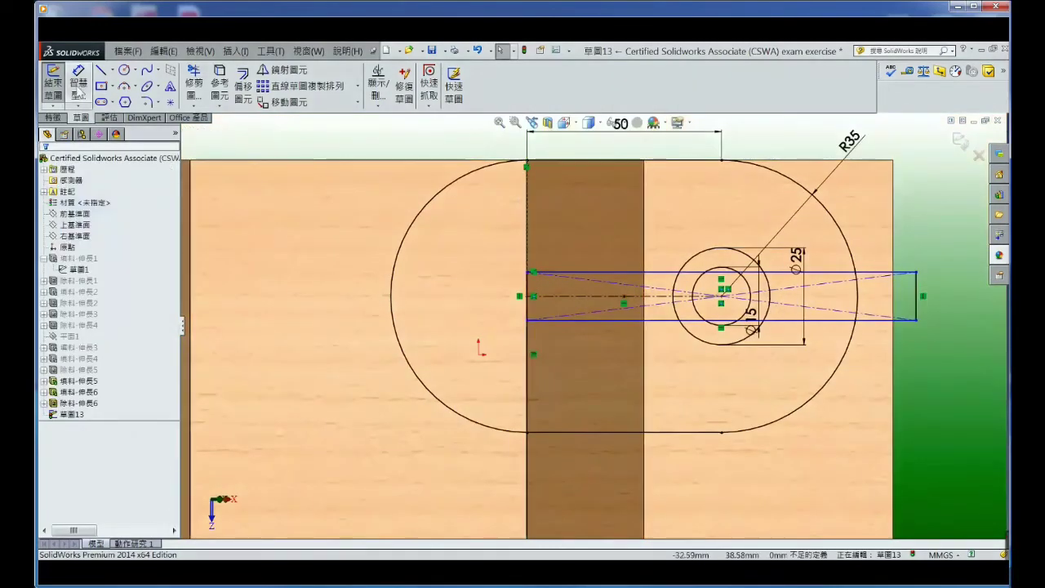
click(917, 290)
click(947, 315)
text(10)
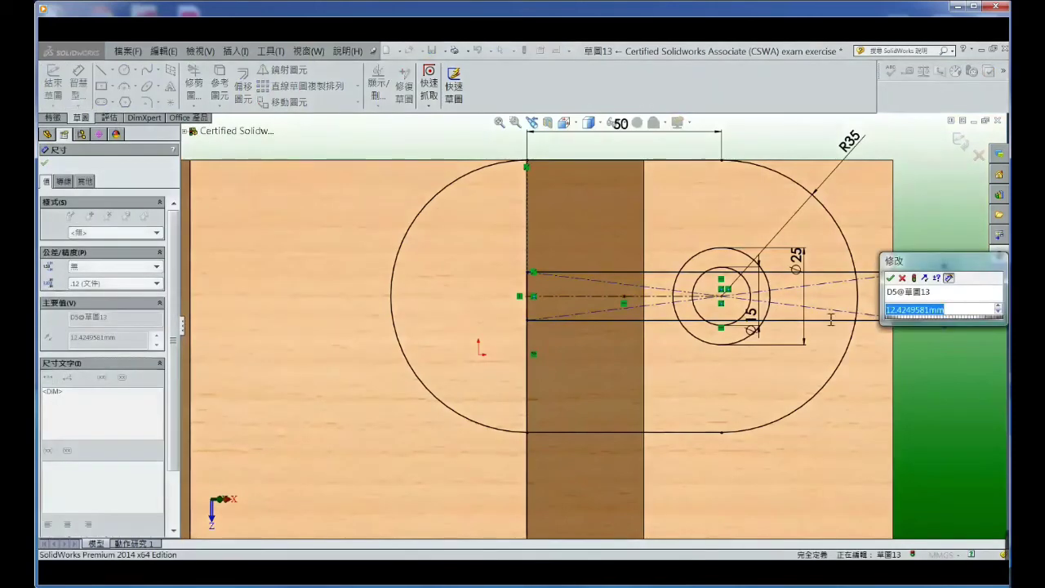
key(Return)
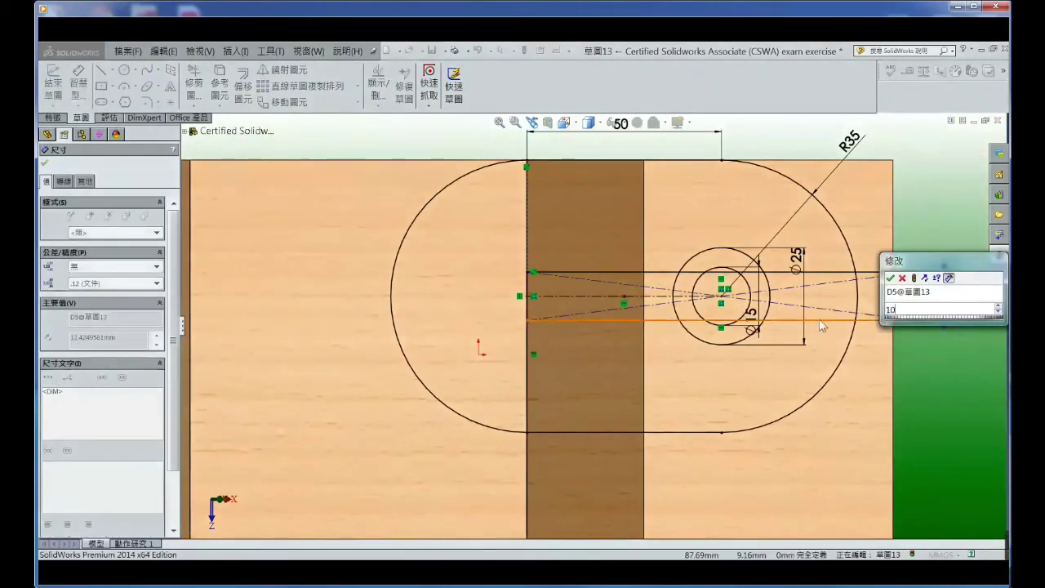
click(952, 362)
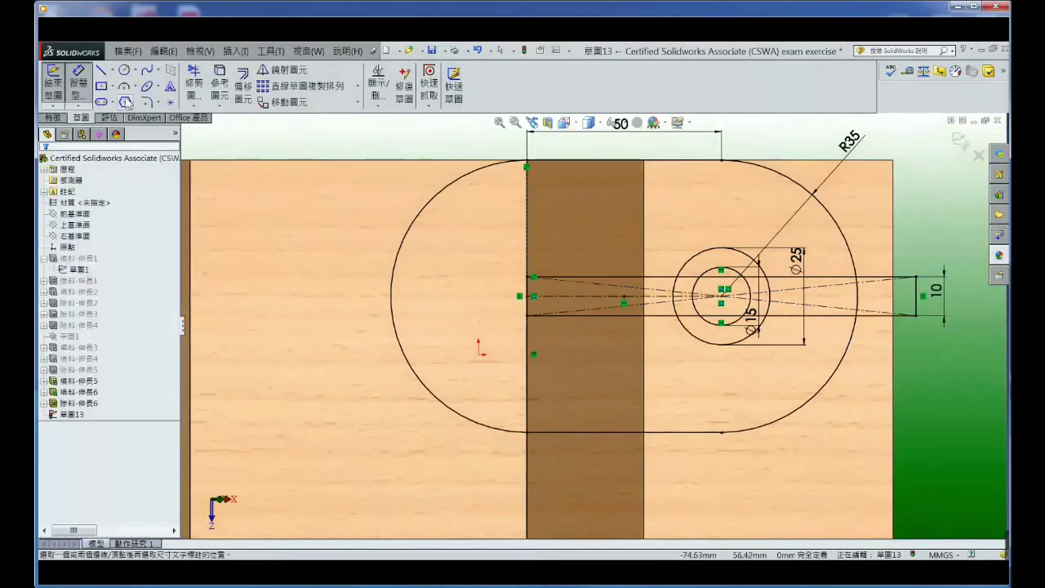
Draw a second, vertical centre-point rectangle from the circles' centre across the boss
click(101, 86)
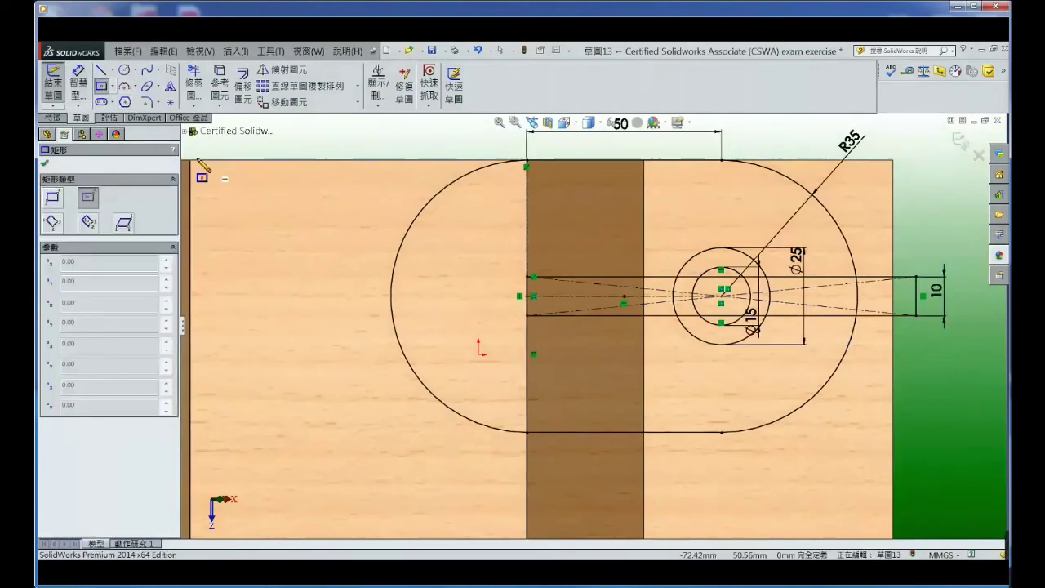
click(723, 293)
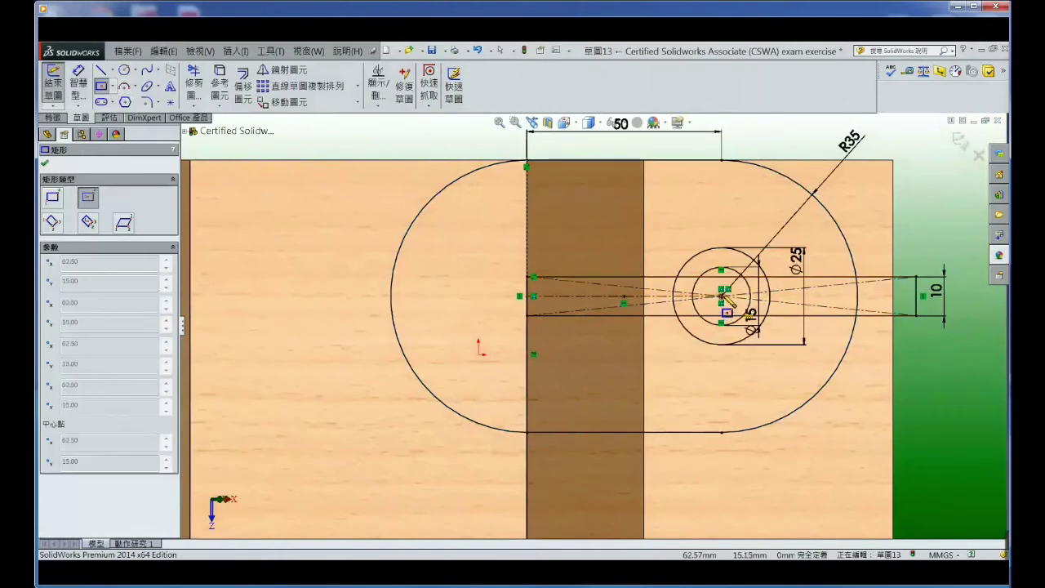
click(741, 151)
right_click(742, 153)
click(764, 159)
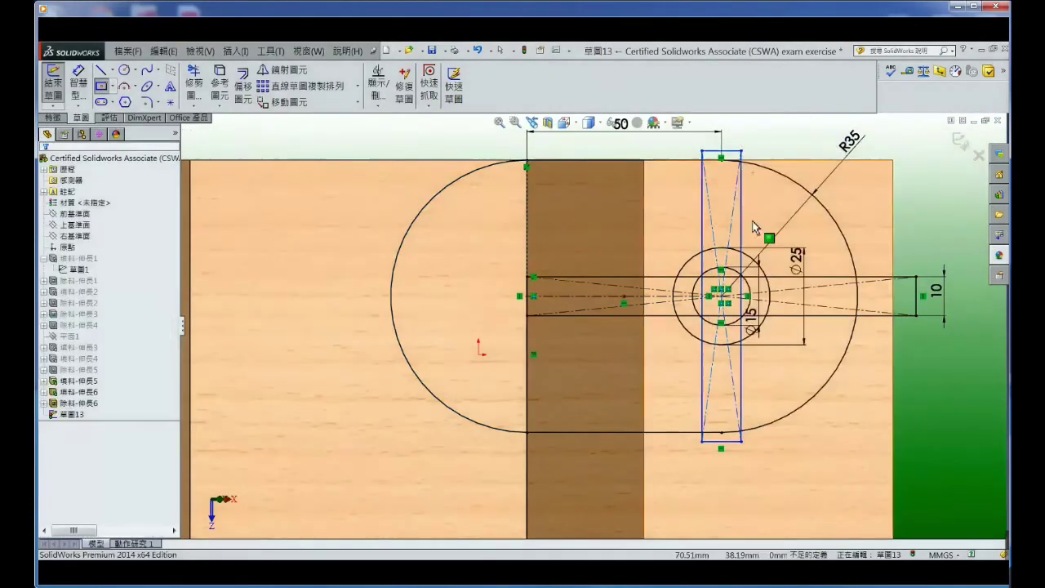
scroll(753, 232, down, 1)
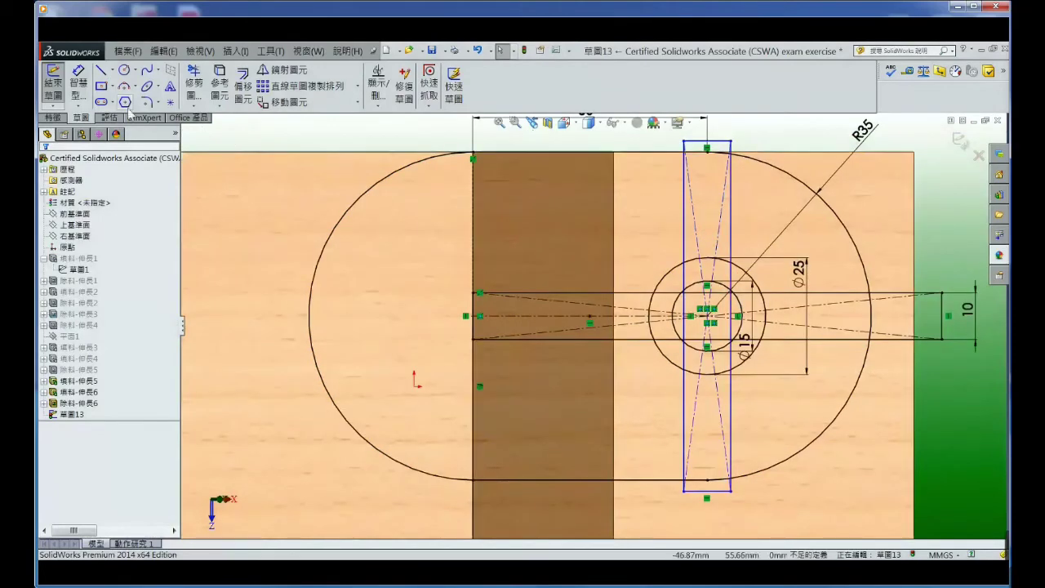
Dimension the vertical rectangle's width between its left and right edges as 10 mm
key(d)
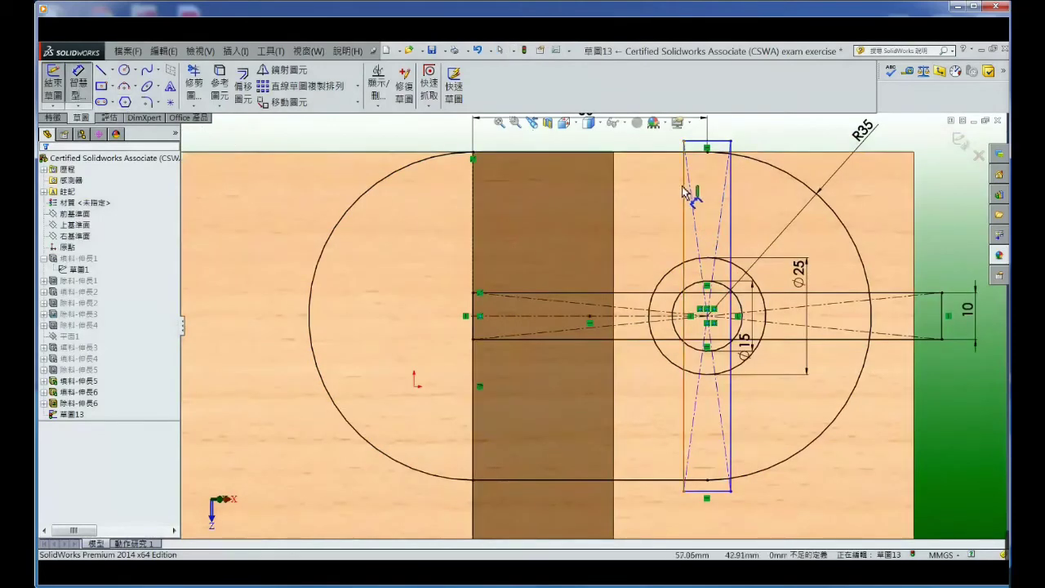
click(683, 190)
click(730, 208)
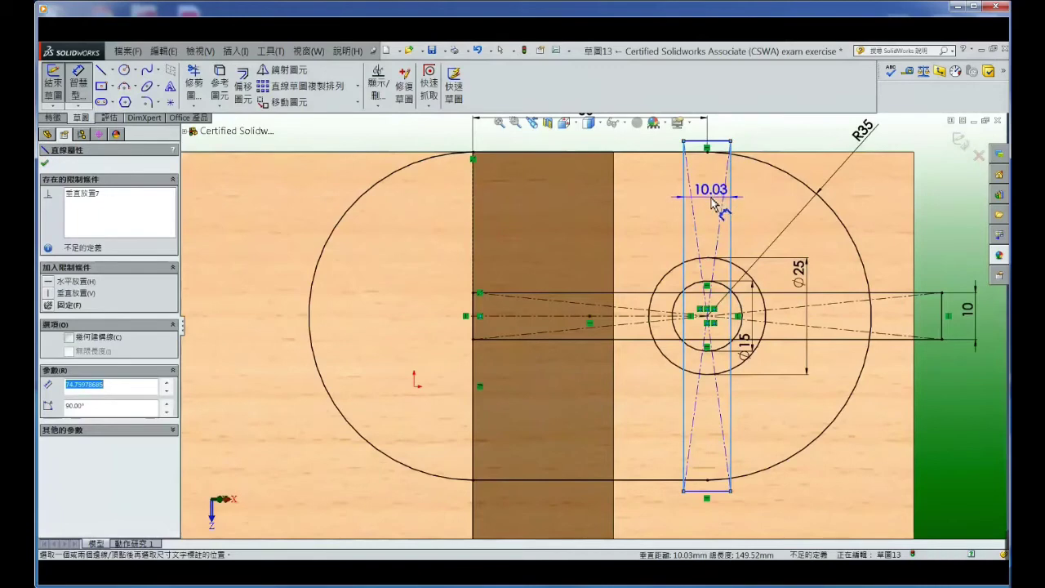
click(712, 204)
text(10)
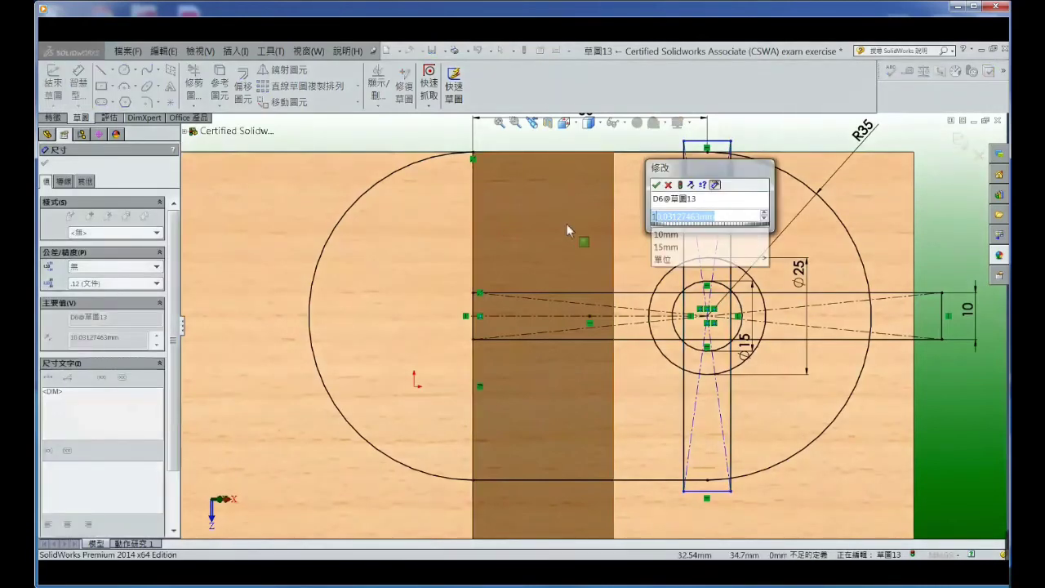
key(Return)
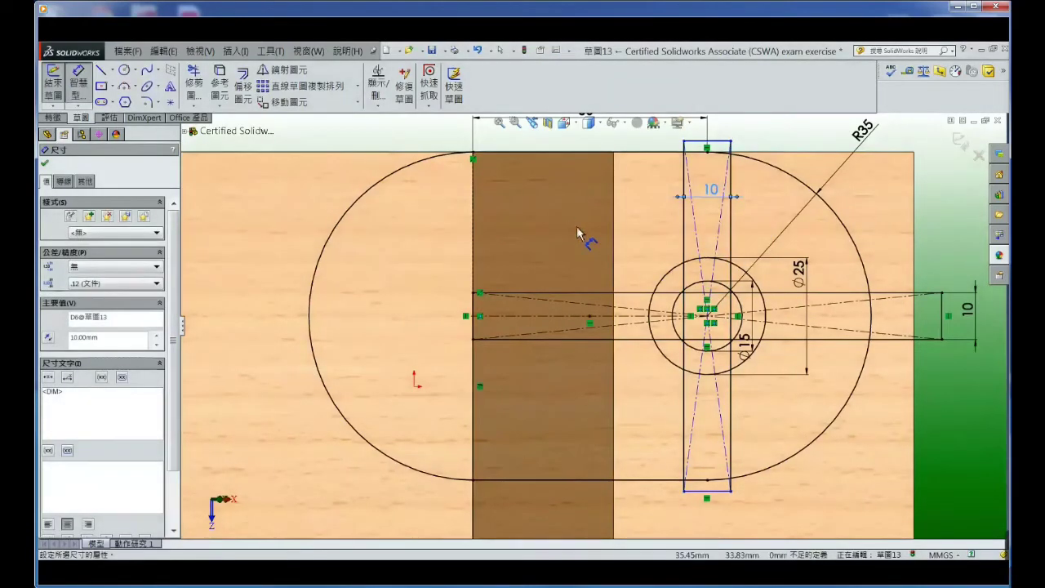
key(z)
click(882, 258)
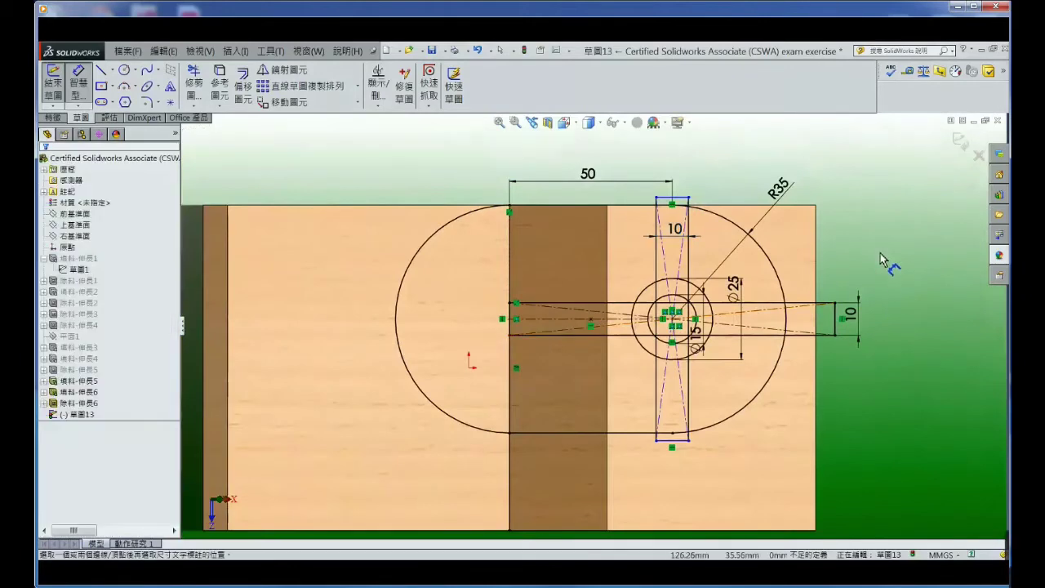
Orbit to a tilted 3D view and launch Extruded Boss/Base on Sketch13
right_click(882, 258)
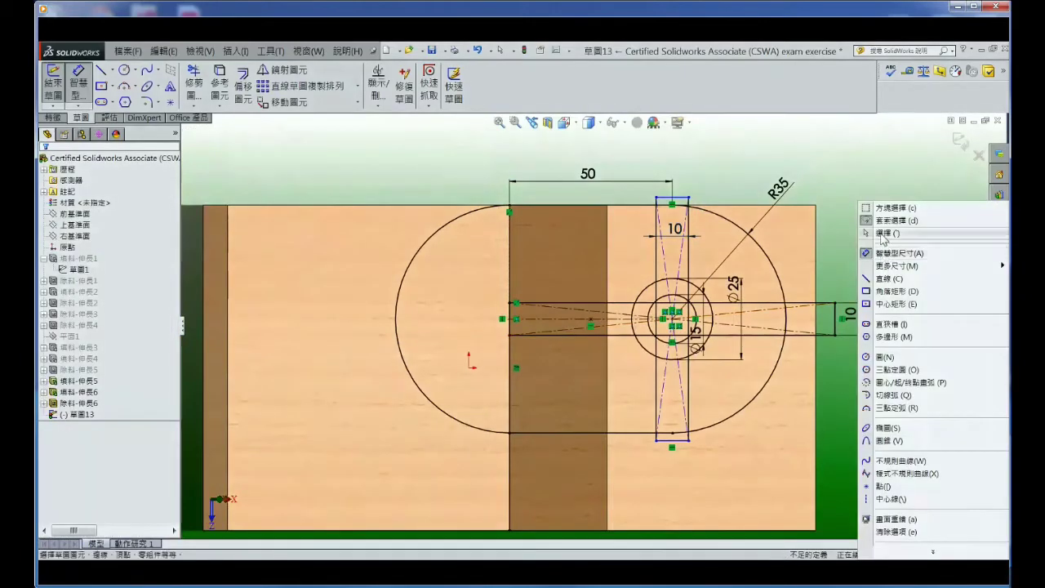
click(869, 234)
mouse_move(871, 264)
middle_down()
mouse_move(902, 152)
mouse_move(735, 310)
middle_up()
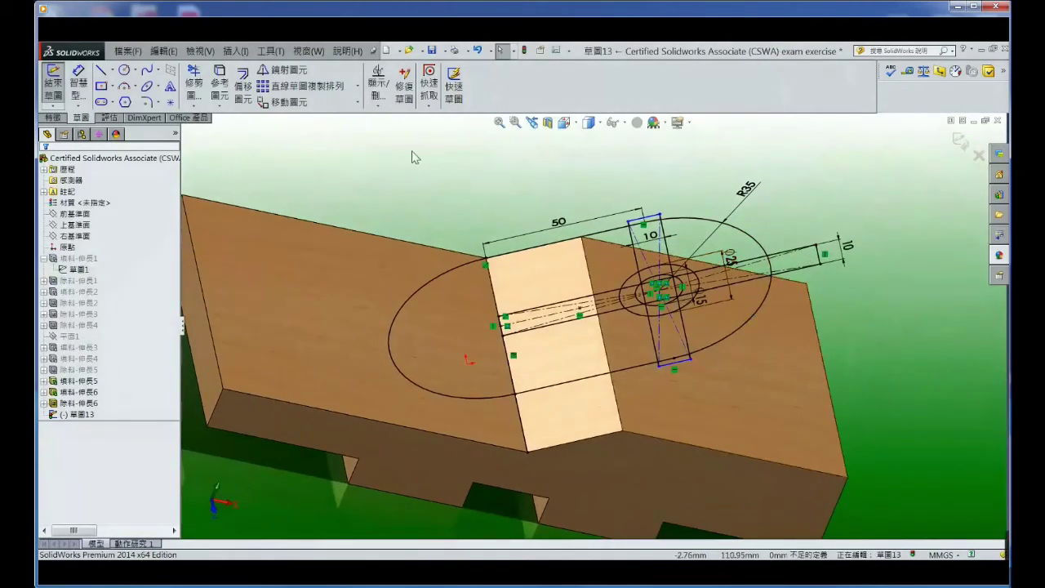
click(52, 117)
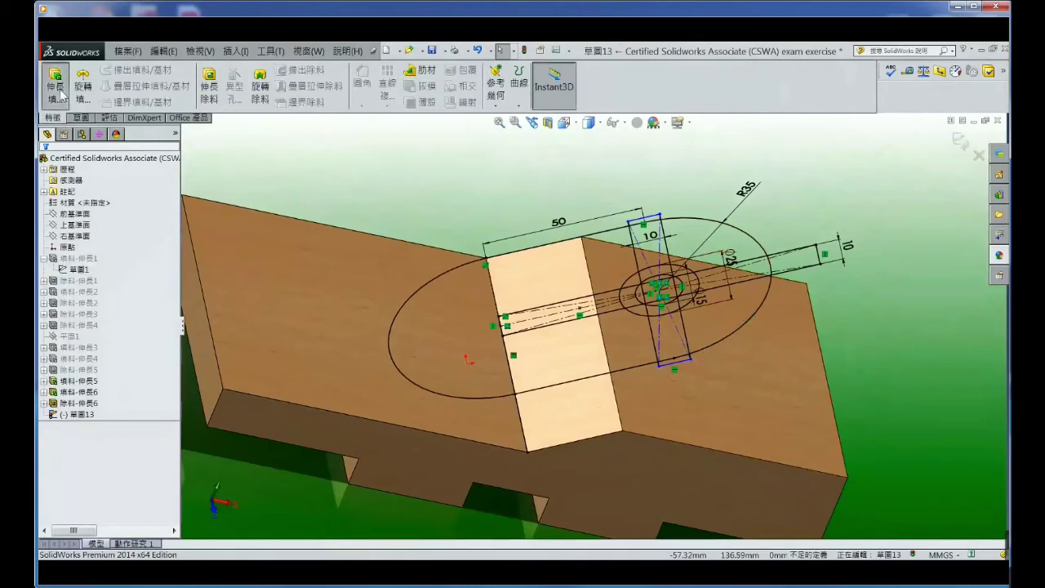
click(55, 81)
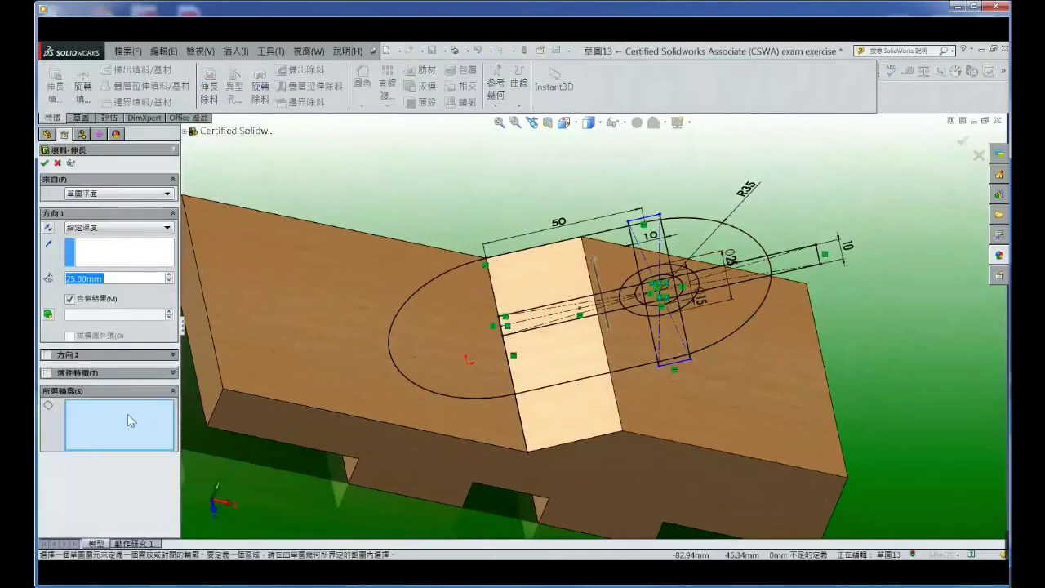
Select the four regions beside the slot and reverse the extrusion down into the block
click(539, 278)
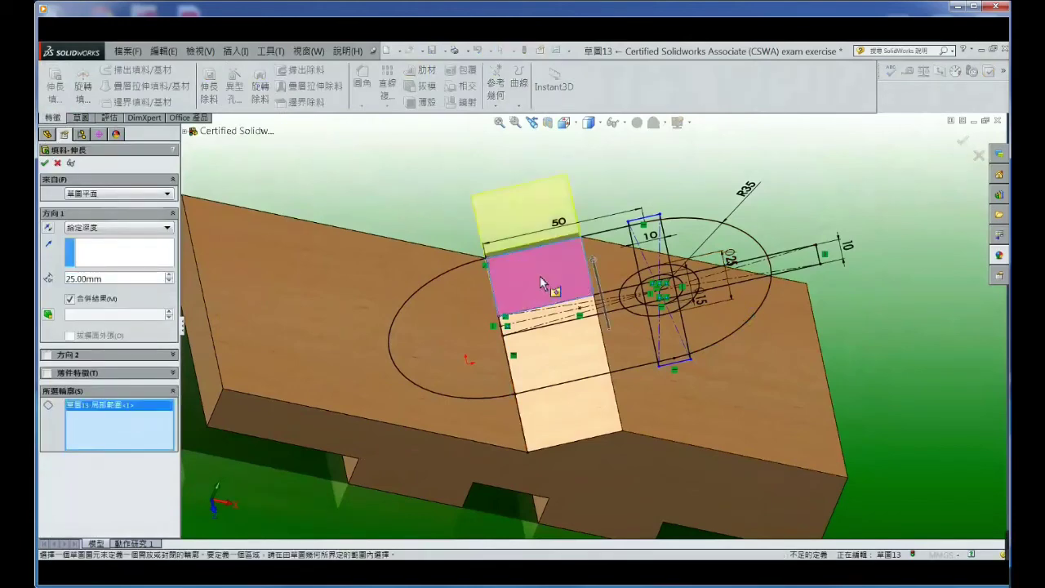
click(571, 349)
click(625, 272)
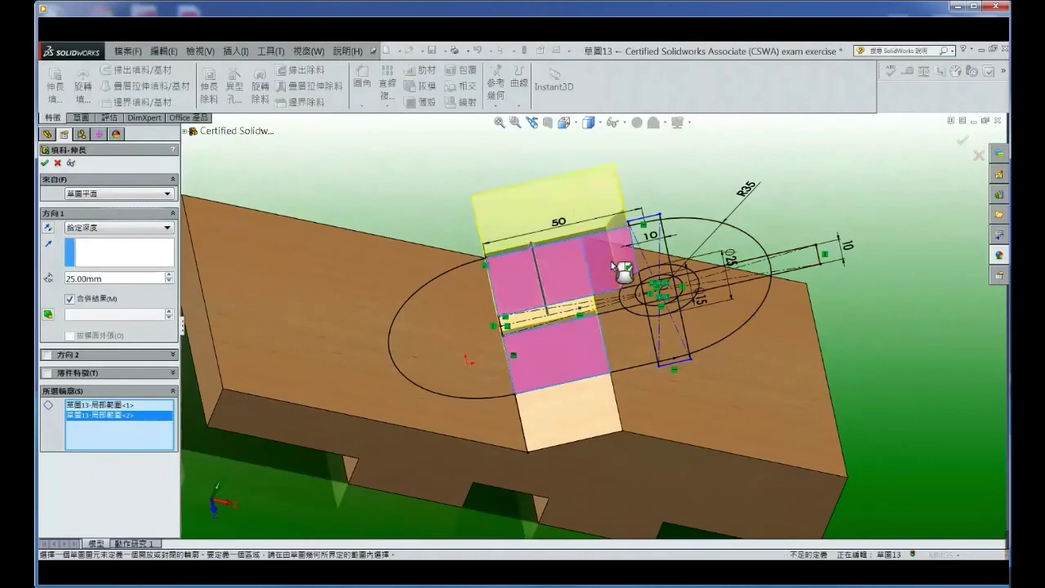
click(626, 338)
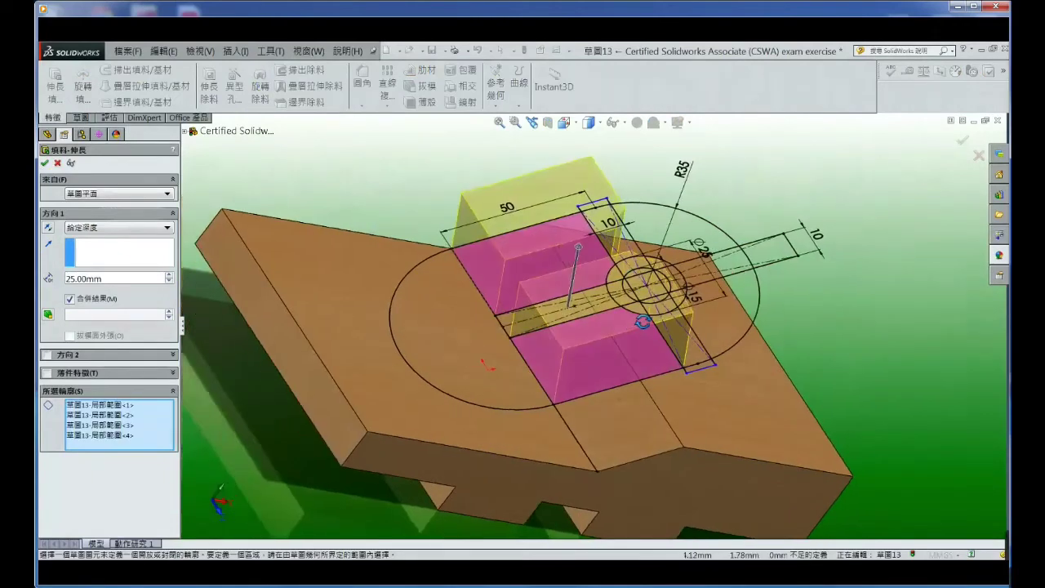
middle_drag(614, 309, 579, 337)
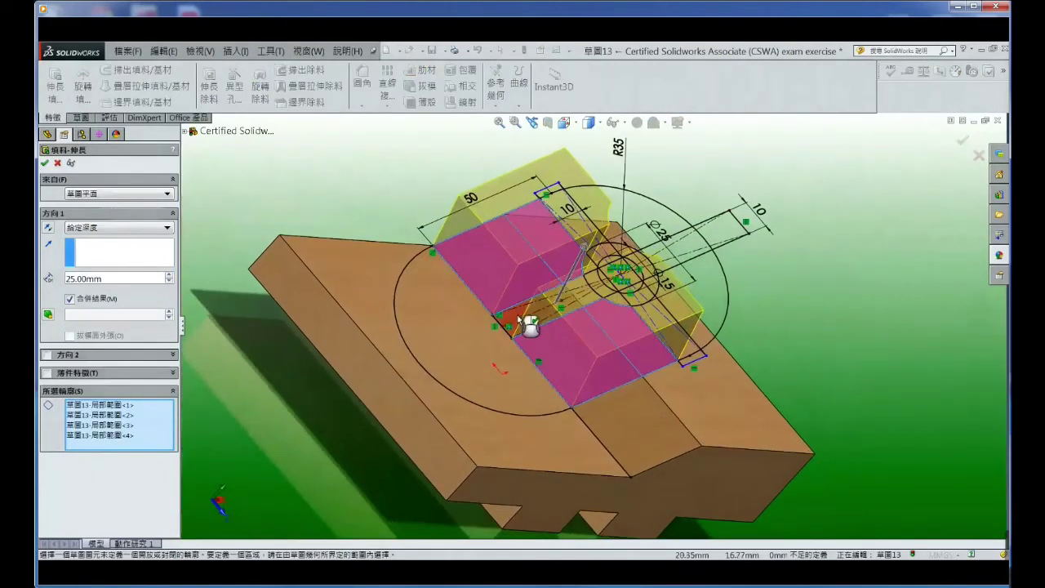
click(49, 229)
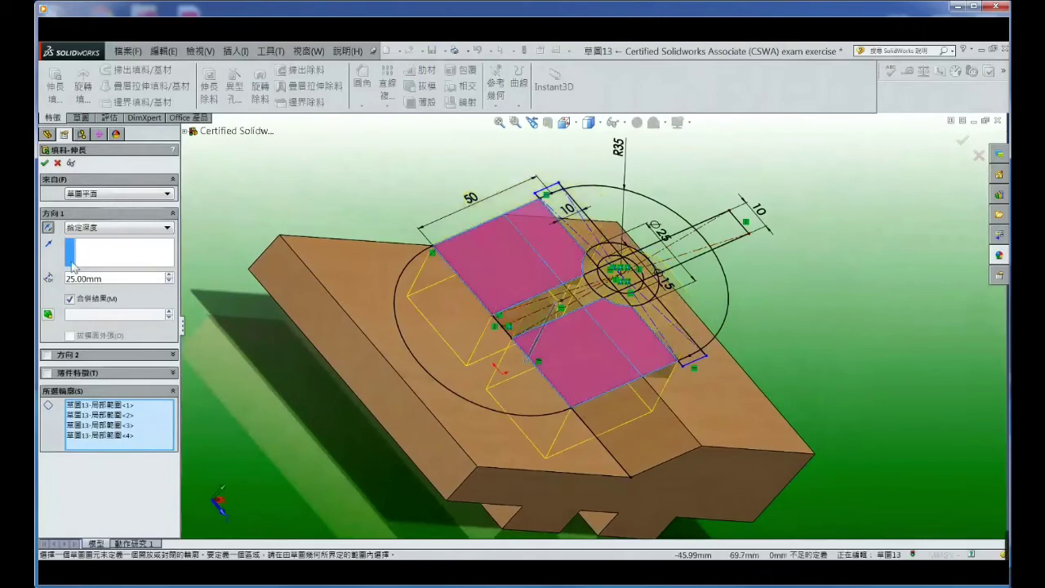
Set the extrusion end condition to Up To Body, targeting the block
click(168, 228)
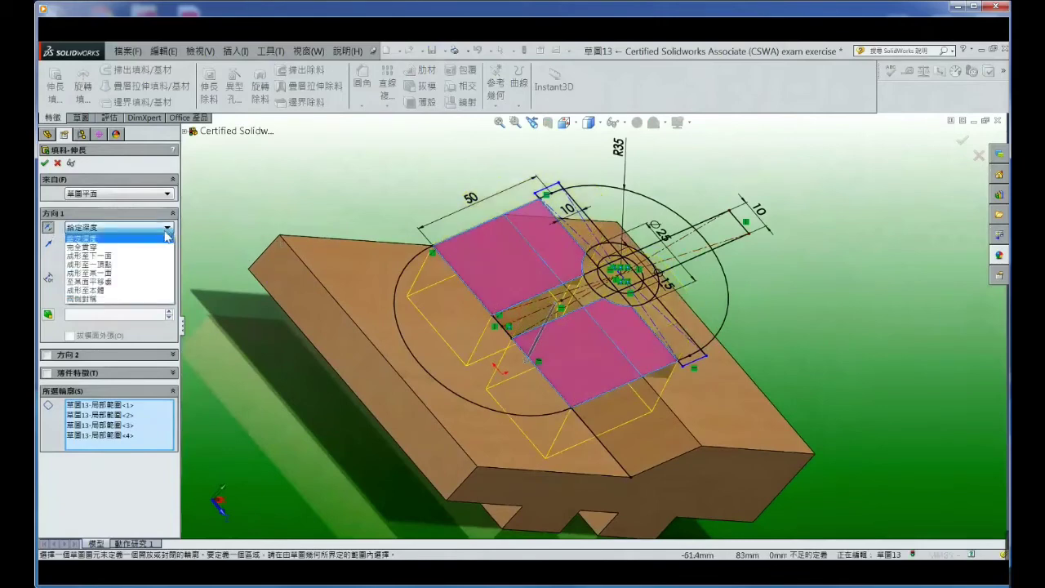
click(147, 291)
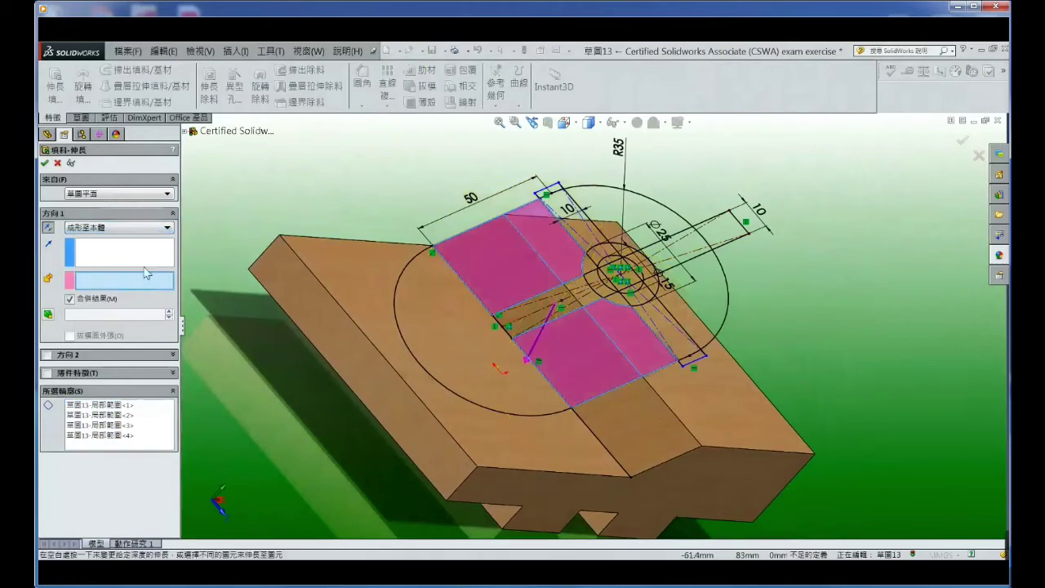
click(685, 437)
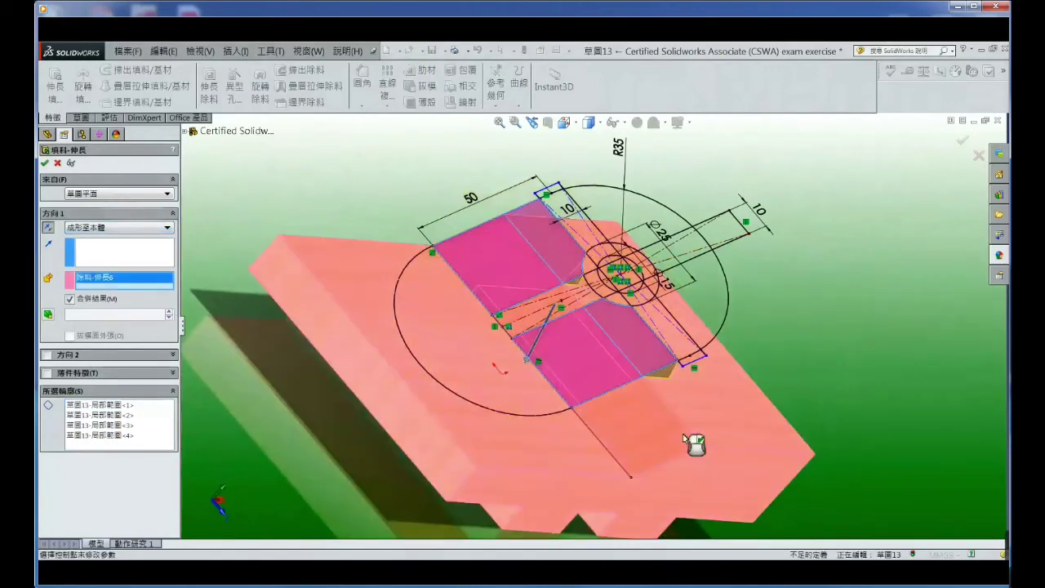
click(134, 448)
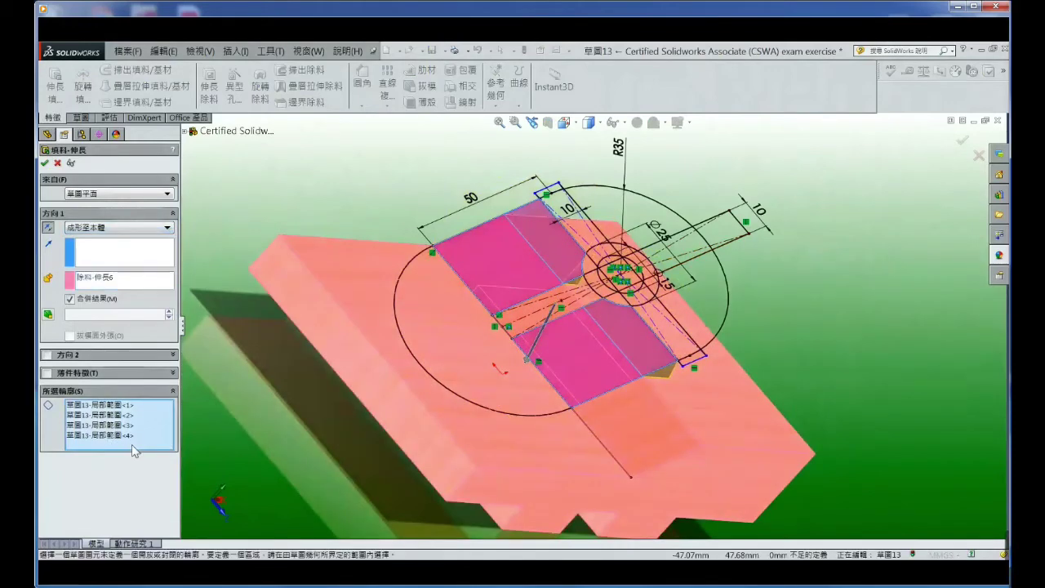
Add more Sketch13 regions around the concentric circles and strip to the extrusion
middle_drag(625, 306, 657, 286)
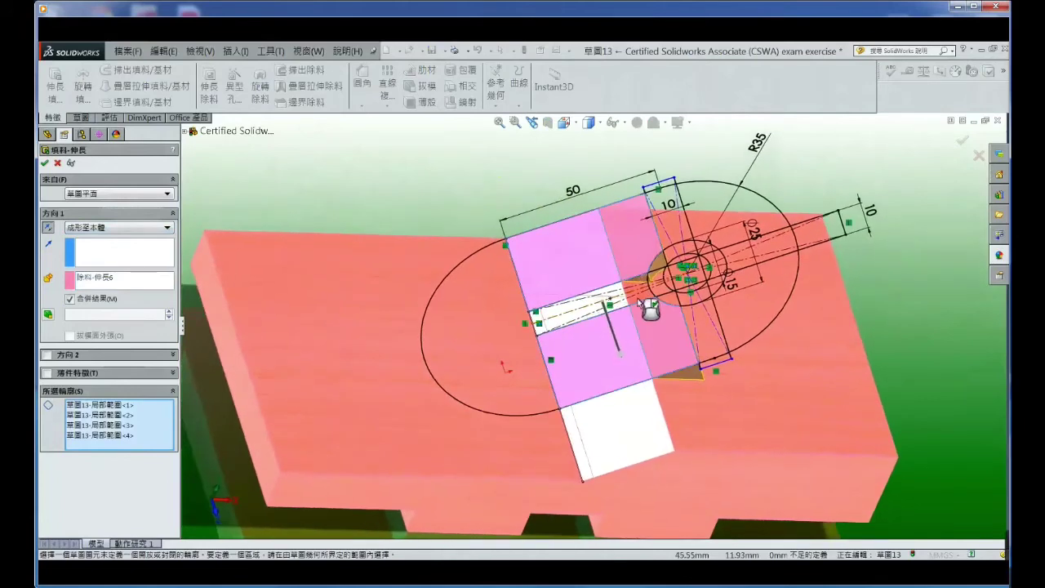
click(685, 231)
click(717, 233)
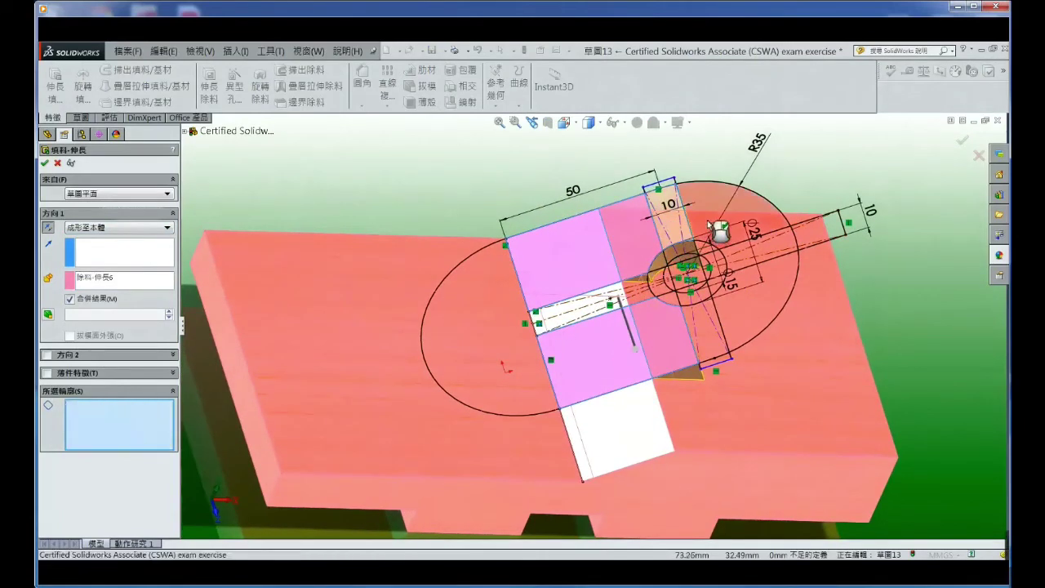
click(759, 290)
middle_drag(760, 290, 733, 306)
click(694, 349)
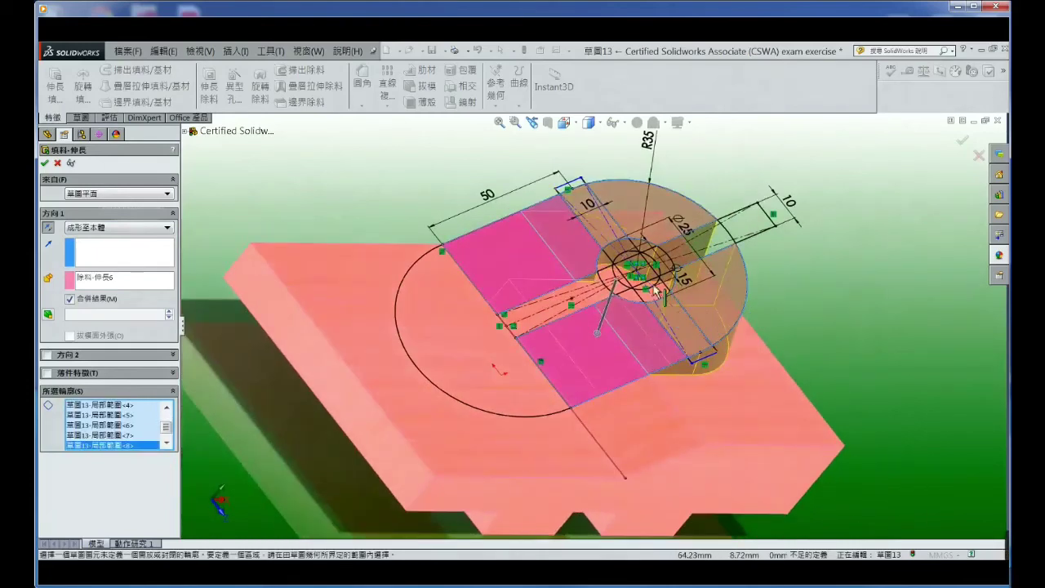
middle_drag(644, 280, 633, 238)
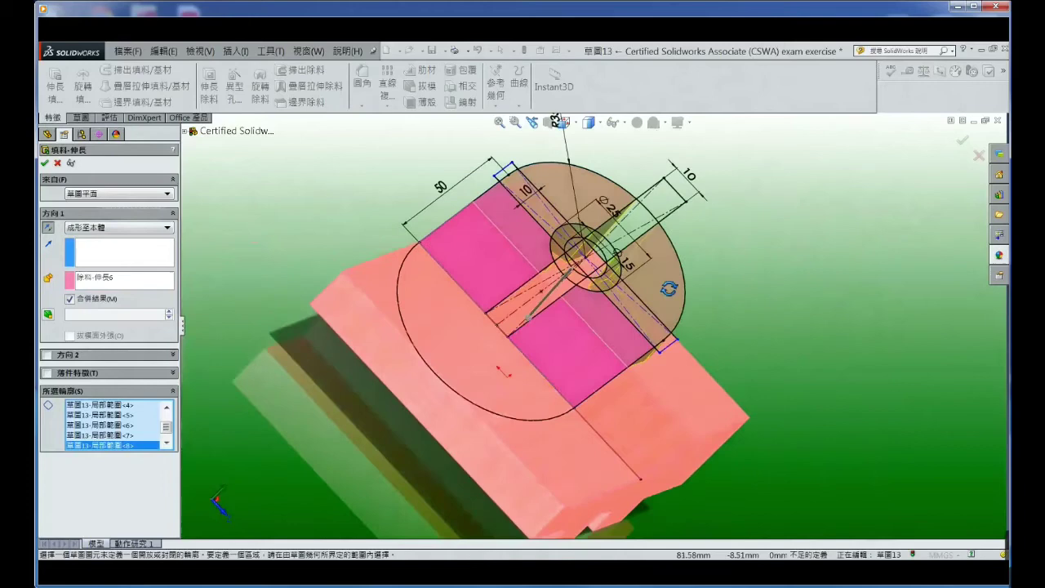
click(644, 237)
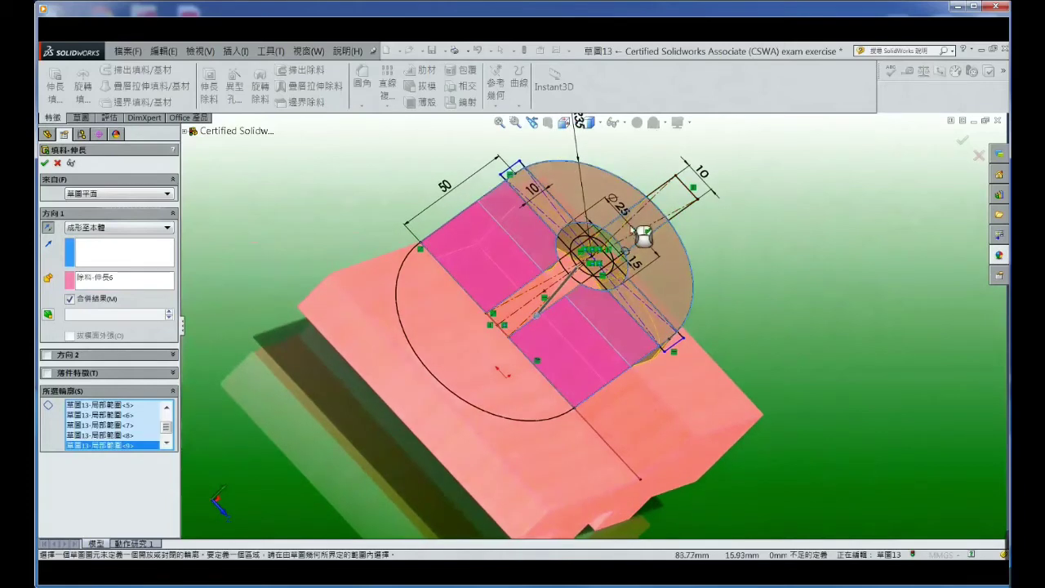
middle_drag(600, 257, 578, 274)
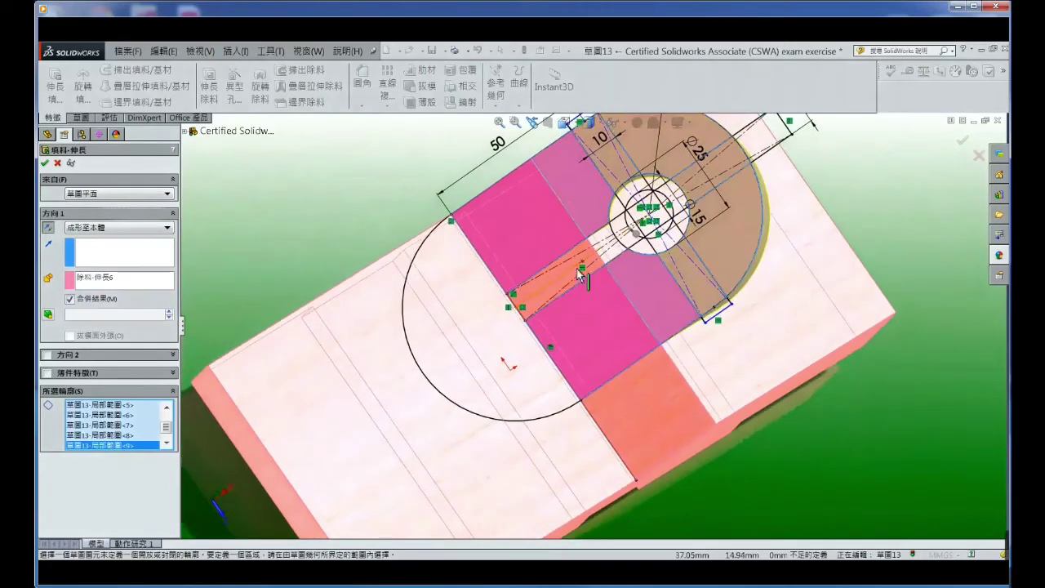
click(626, 238)
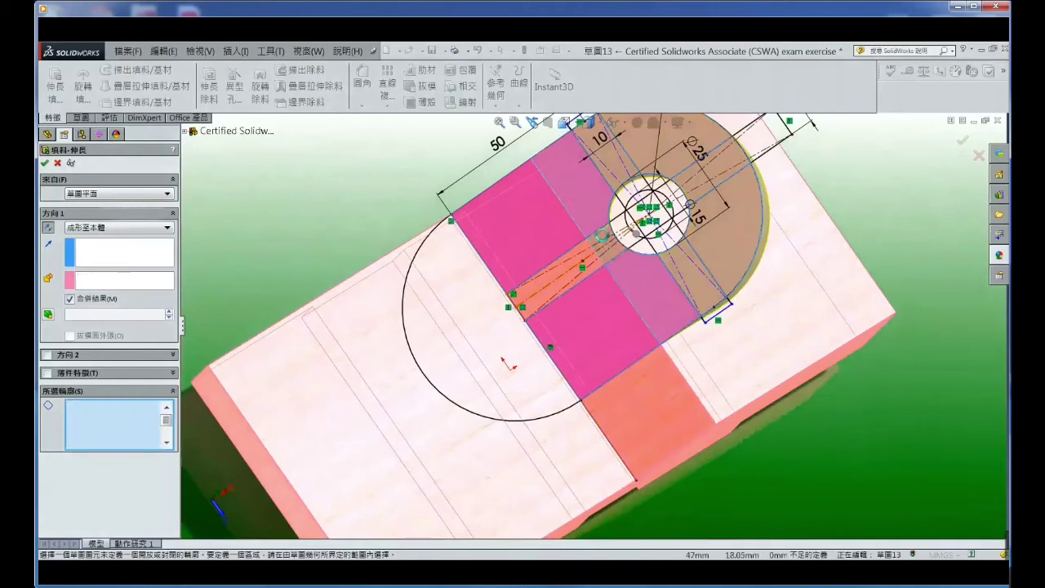
click(626, 238)
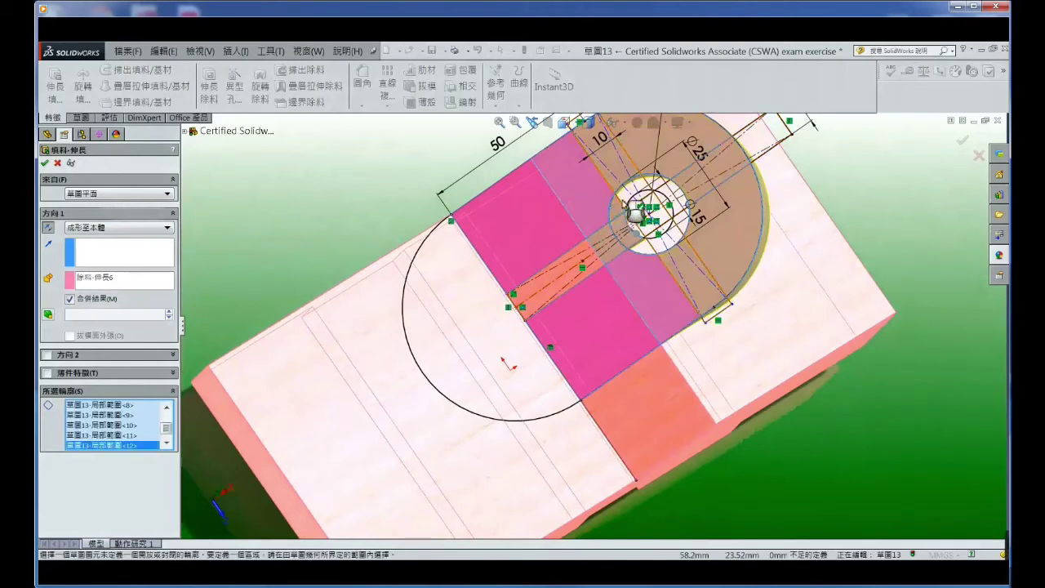
click(634, 210)
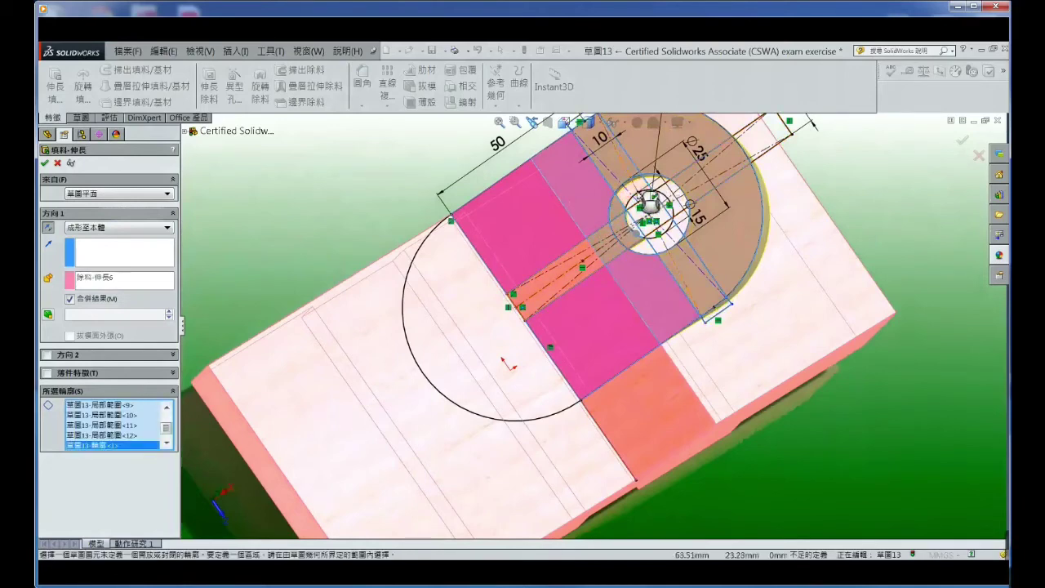
click(641, 200)
click(639, 204)
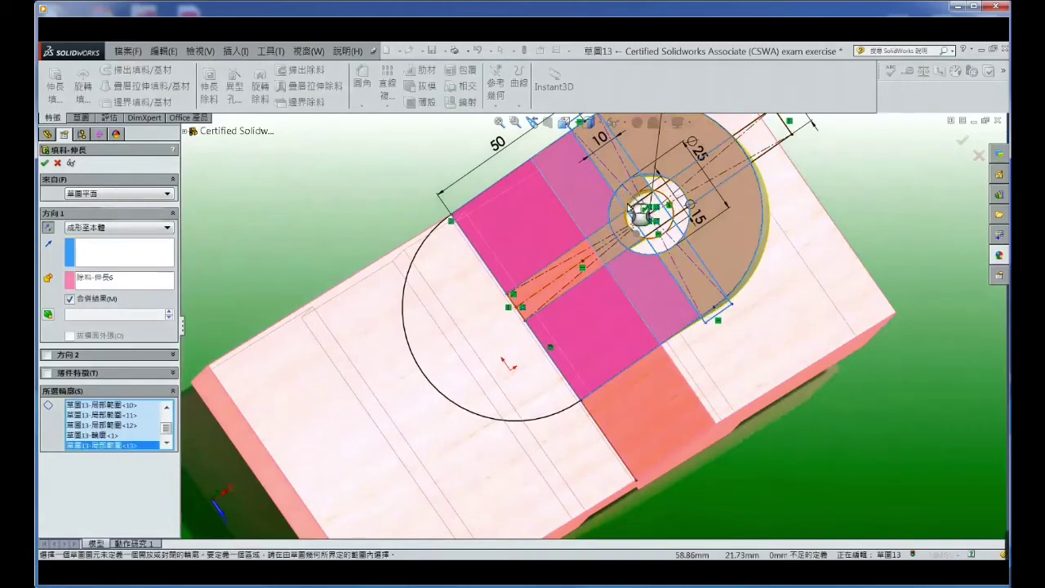
Rework the regions around the small circle, including the crescent below it, and check the preview
middle_drag(651, 222, 656, 218)
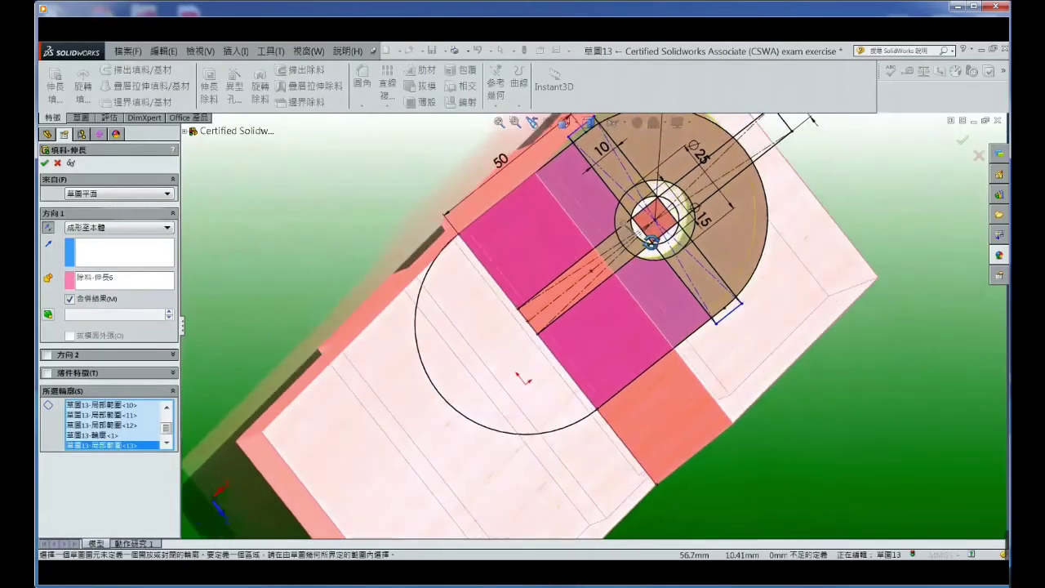
scroll(658, 204, down, 3)
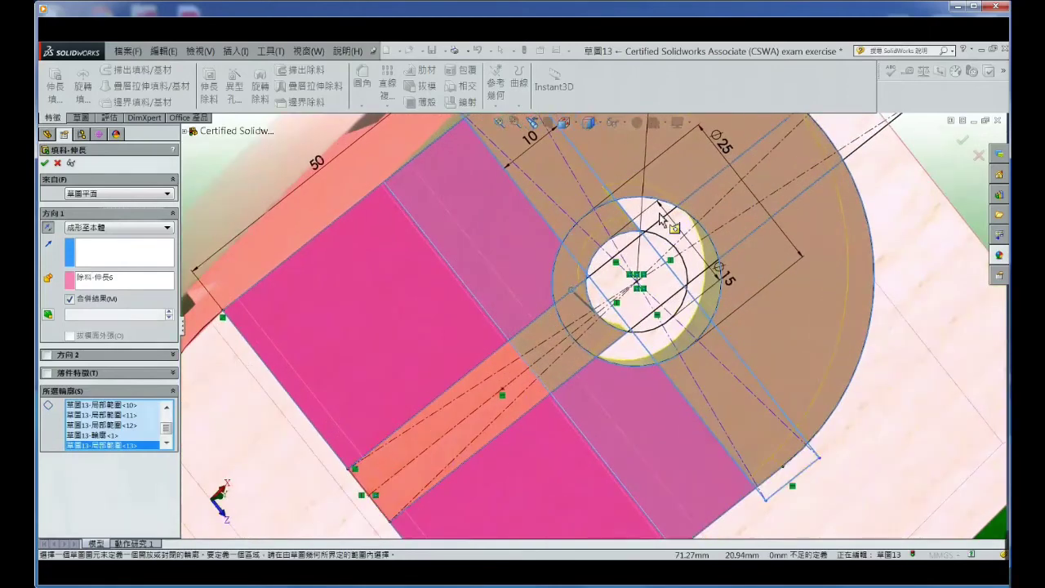
click(677, 243)
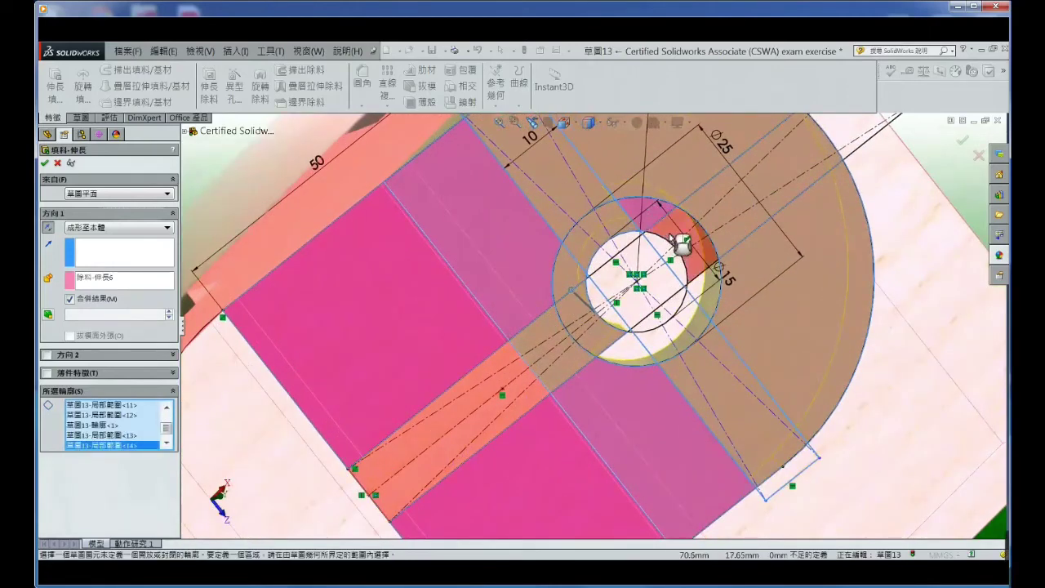
click(680, 243)
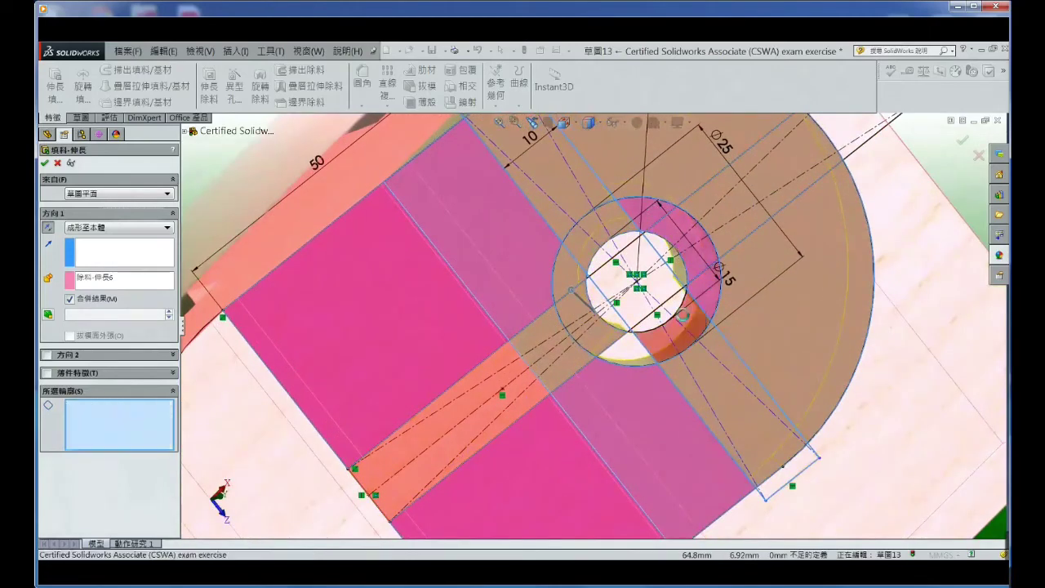
click(683, 314)
click(642, 353)
click(634, 318)
click(624, 319)
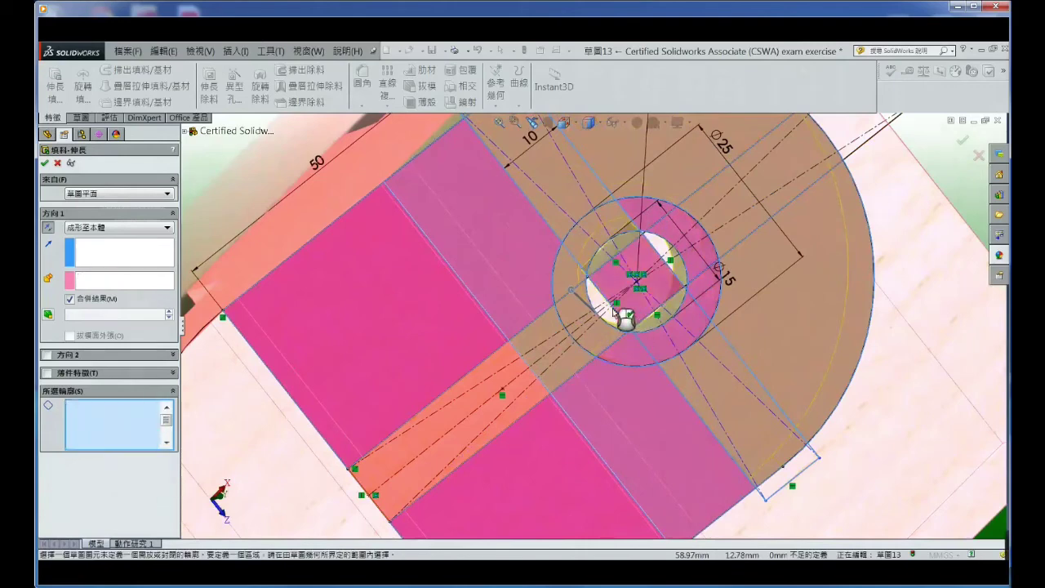
click(624, 319)
click(630, 280)
click(629, 278)
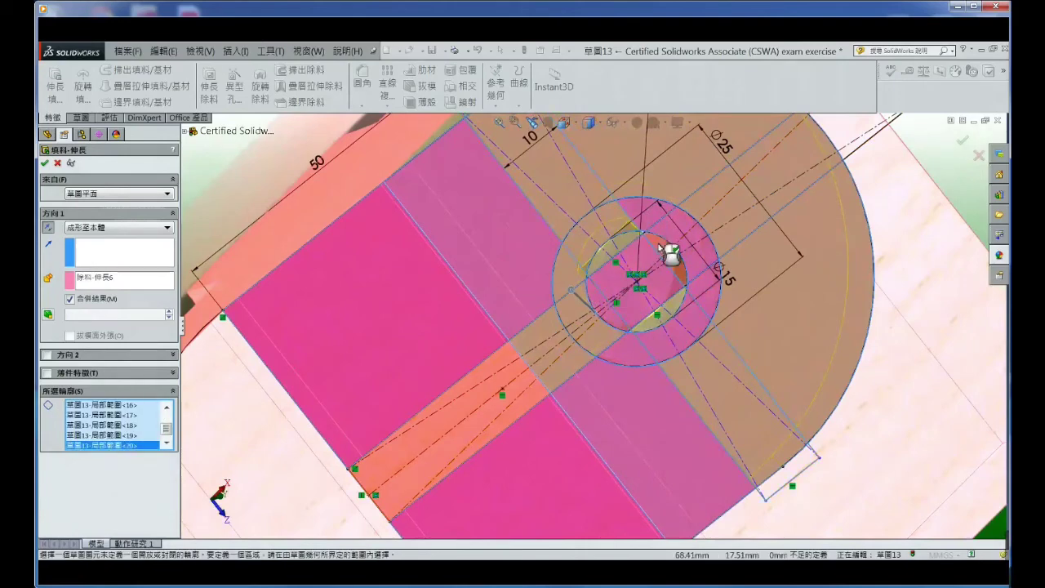
click(668, 255)
ctrl+middle_drag(651, 312, 610, 288)
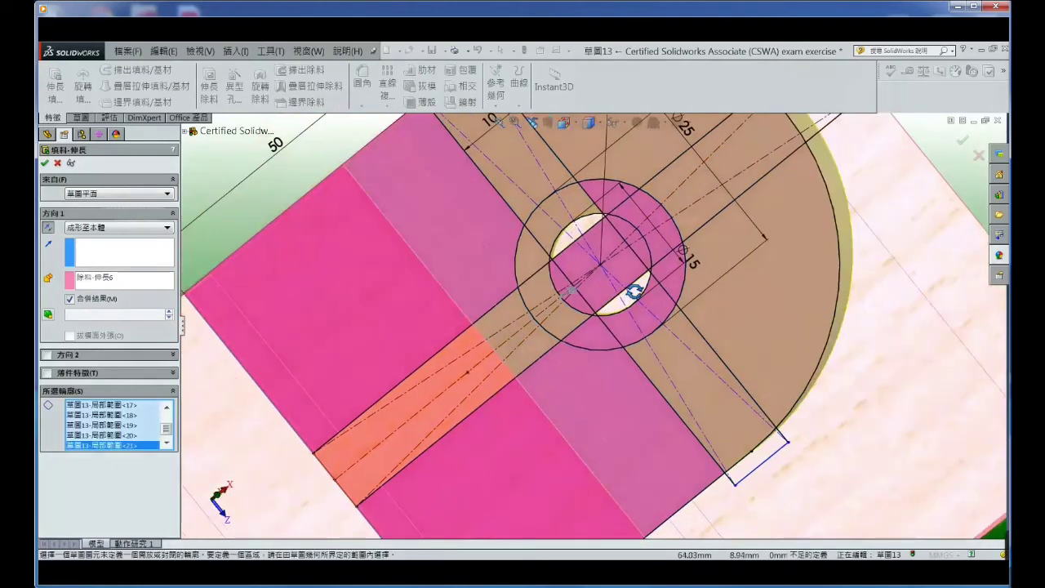
click(569, 225)
click(634, 299)
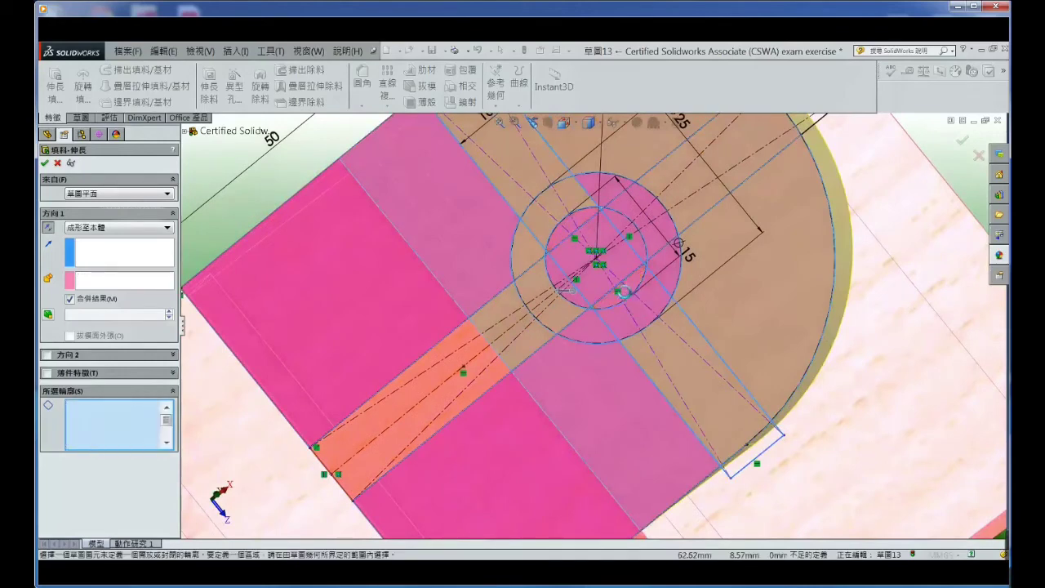
click(636, 303)
scroll(636, 303, up, 3)
scroll(588, 279, up, 2)
middle_drag(588, 280, 562, 314)
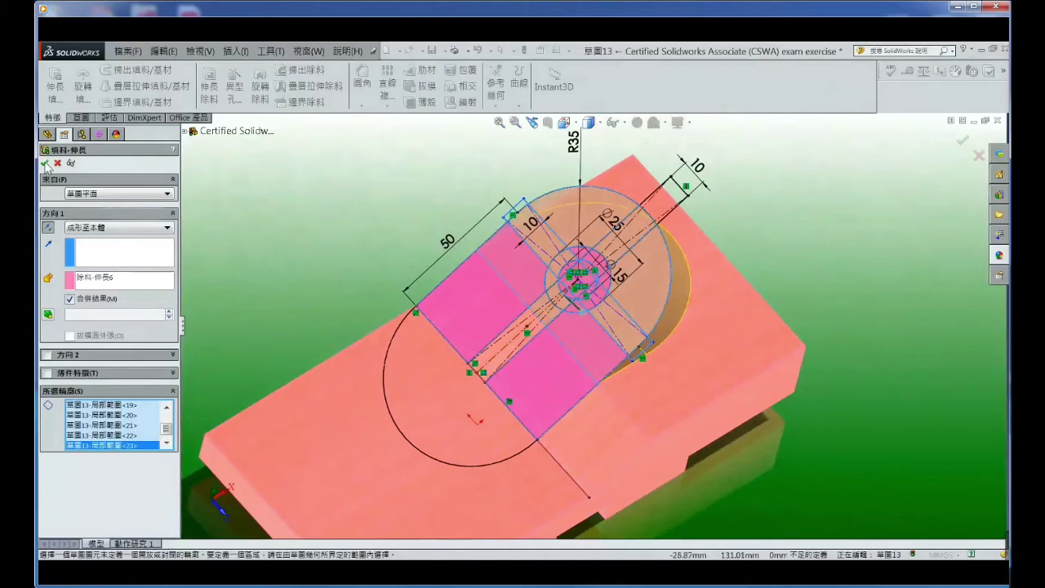
Apply the boss extrusion and open a new sketch on the tab's top face
key(Return)
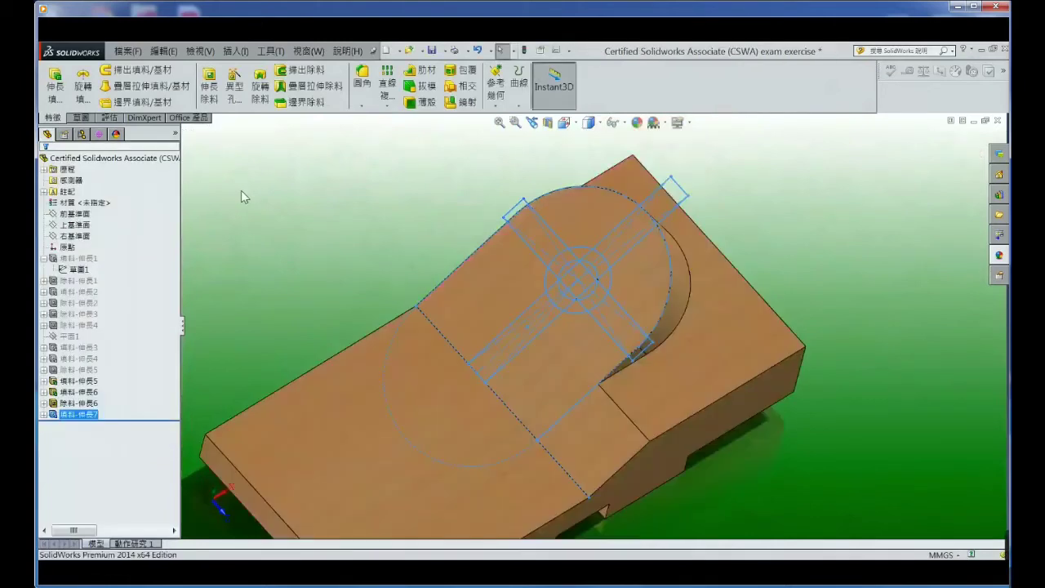
mouse_move(295, 237)
middle_down()
mouse_move(298, 281)
mouse_move(285, 198)
mouse_move(247, 193)
mouse_move(281, 209)
middle_up()
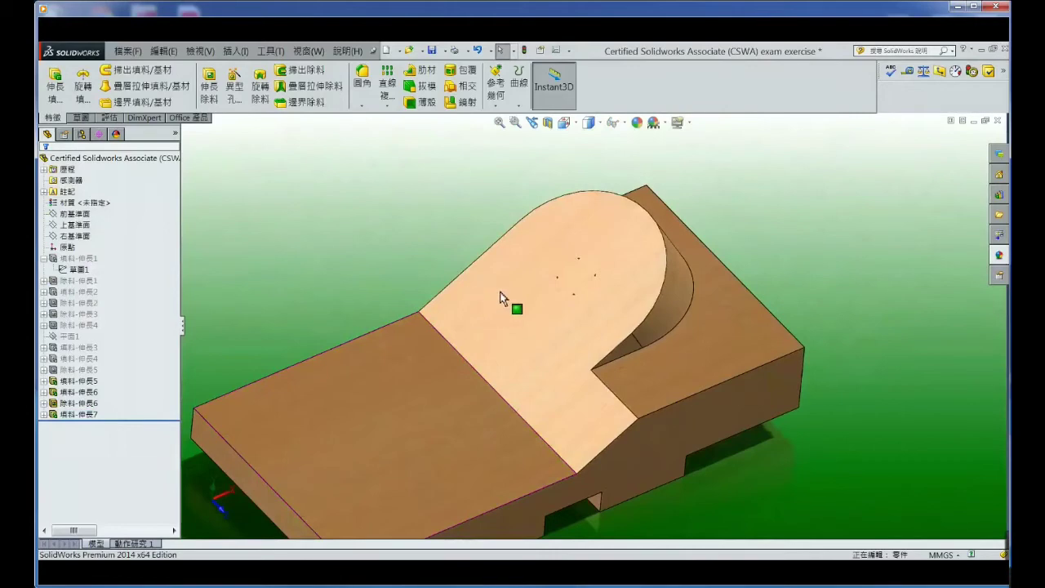
click(531, 281)
click(539, 259)
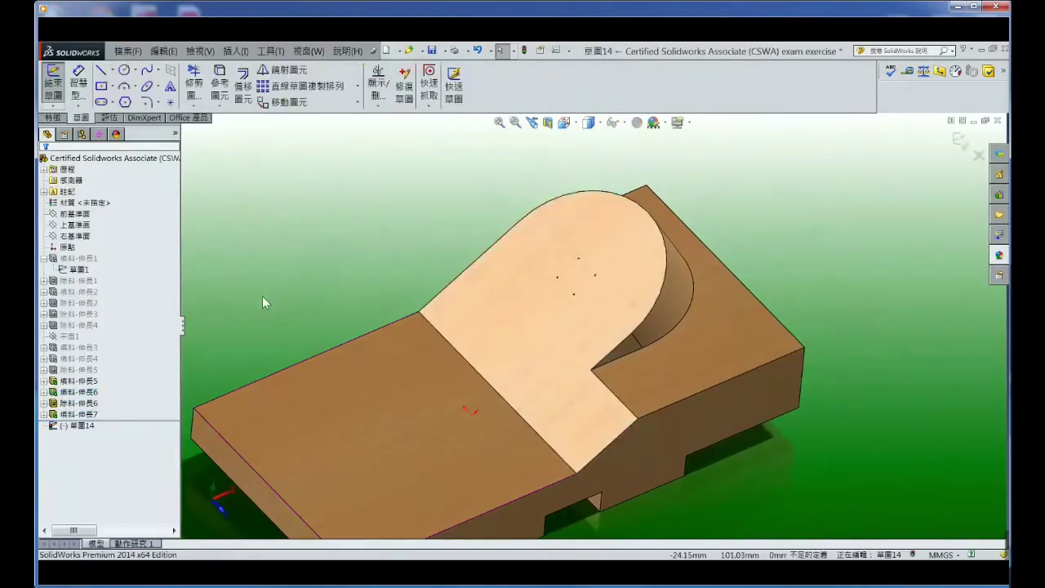
Convert Sketch13's lines and circles into the new sketch
click(44, 415)
click(85, 425)
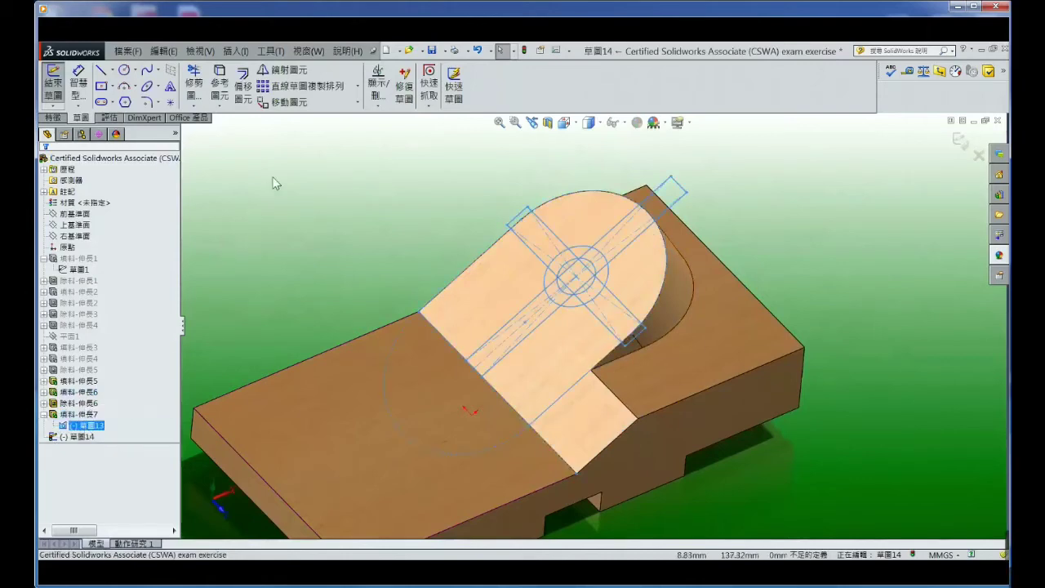
click(220, 81)
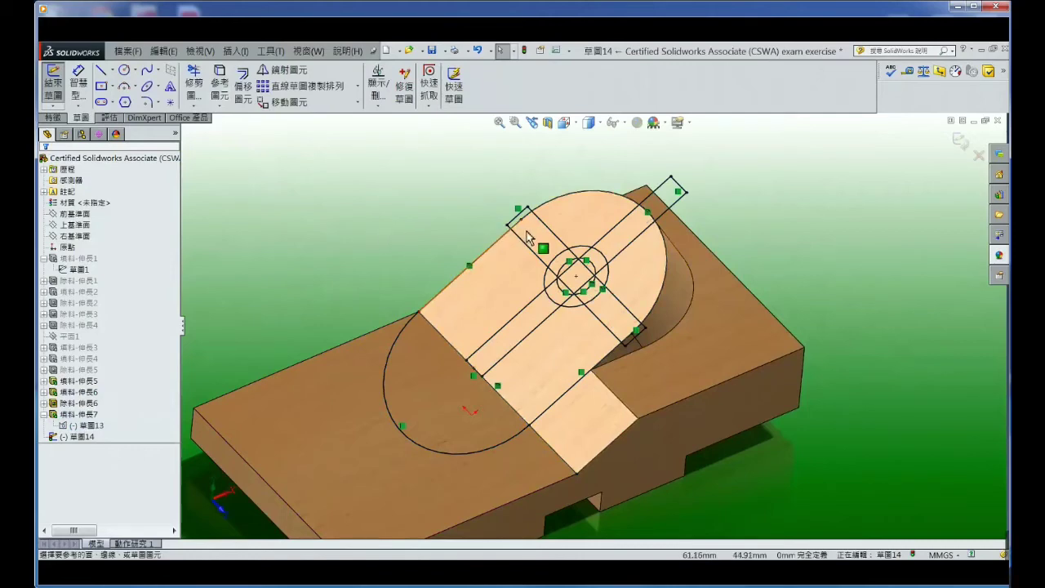
Start an Extruded Cut from Sketch14 with a 5 mm depth
click(54, 117)
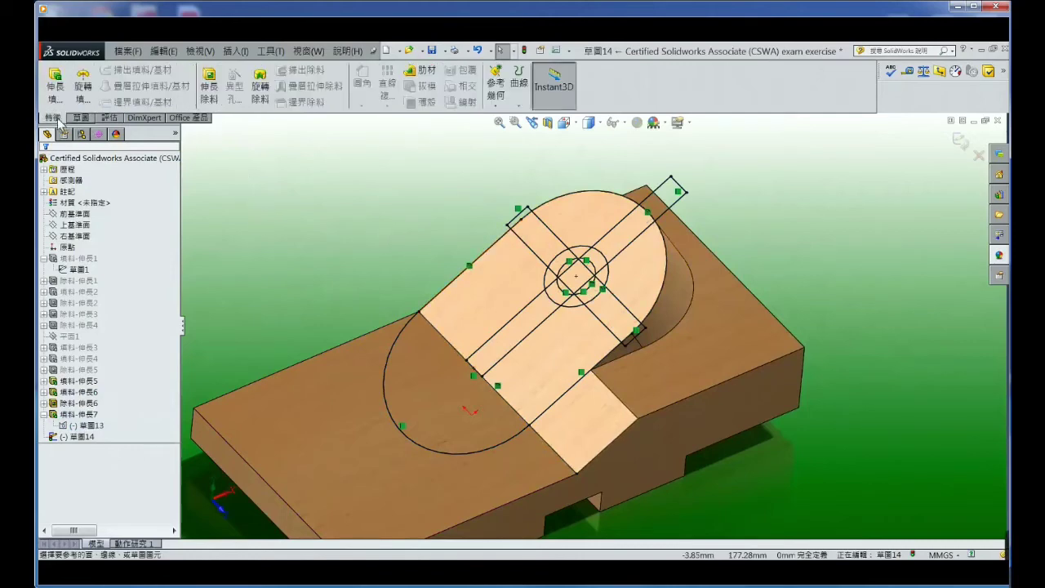
click(209, 82)
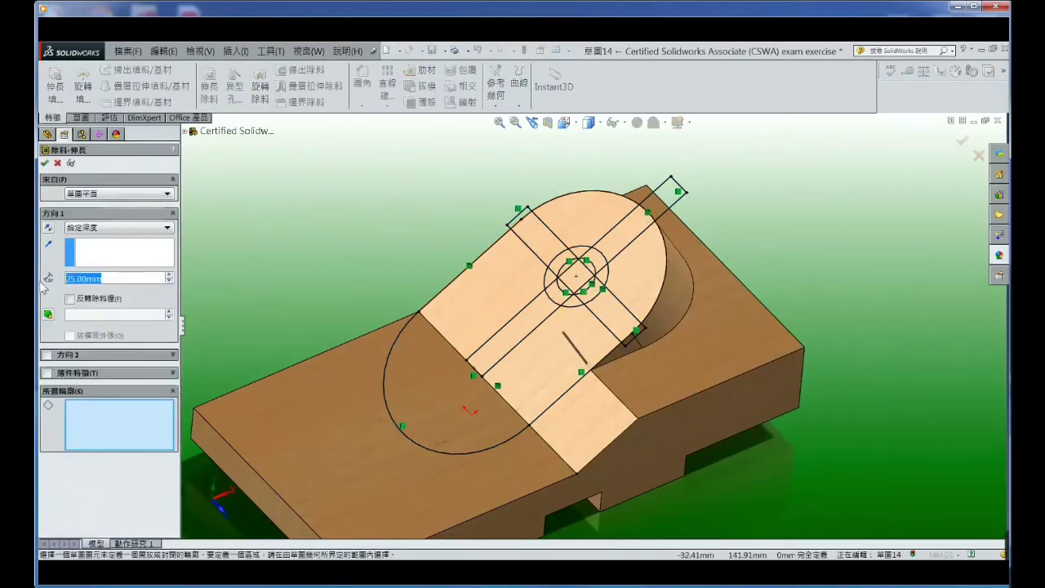
text(5)
key(Return)
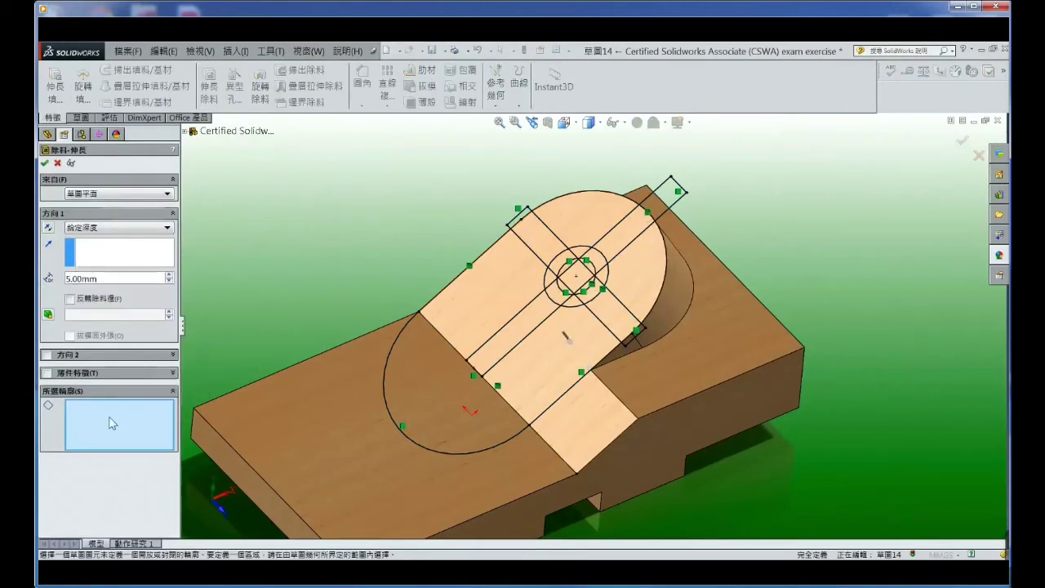
Select the cross-arm and ring regions around the central circle as the cut contours
click(538, 312)
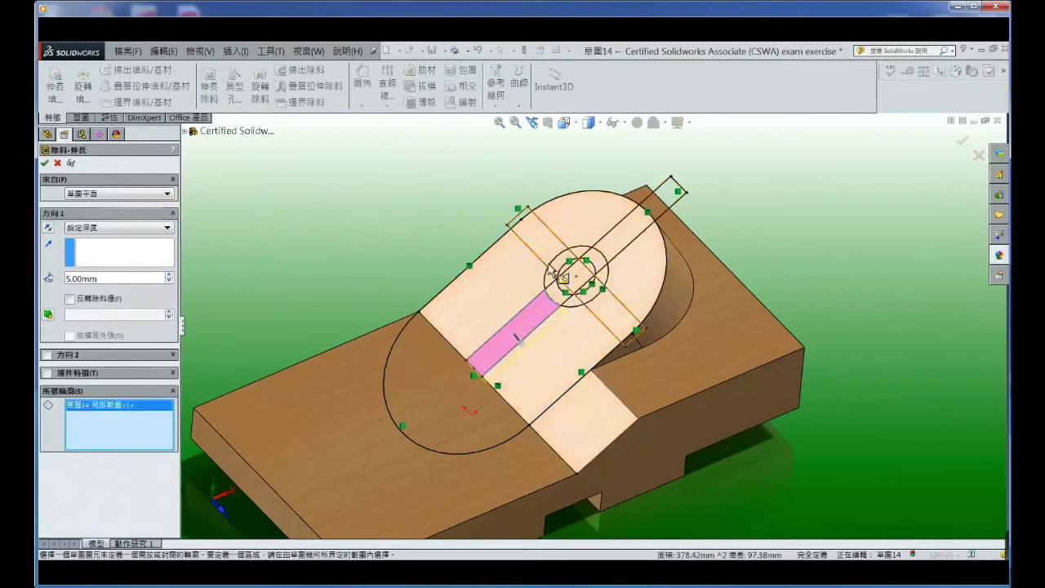
click(565, 263)
click(619, 243)
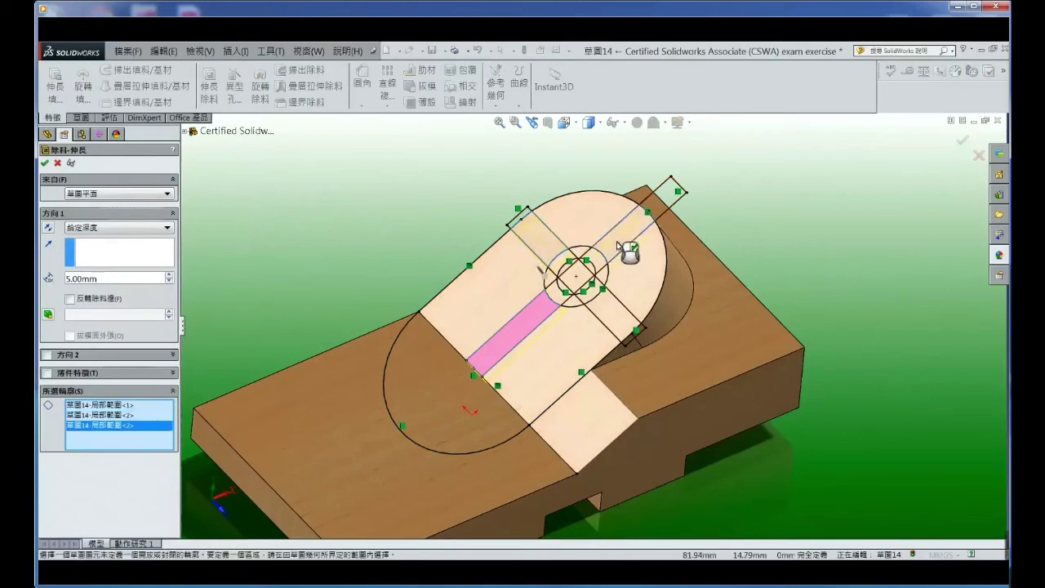
click(603, 304)
scroll(614, 311, down, 3)
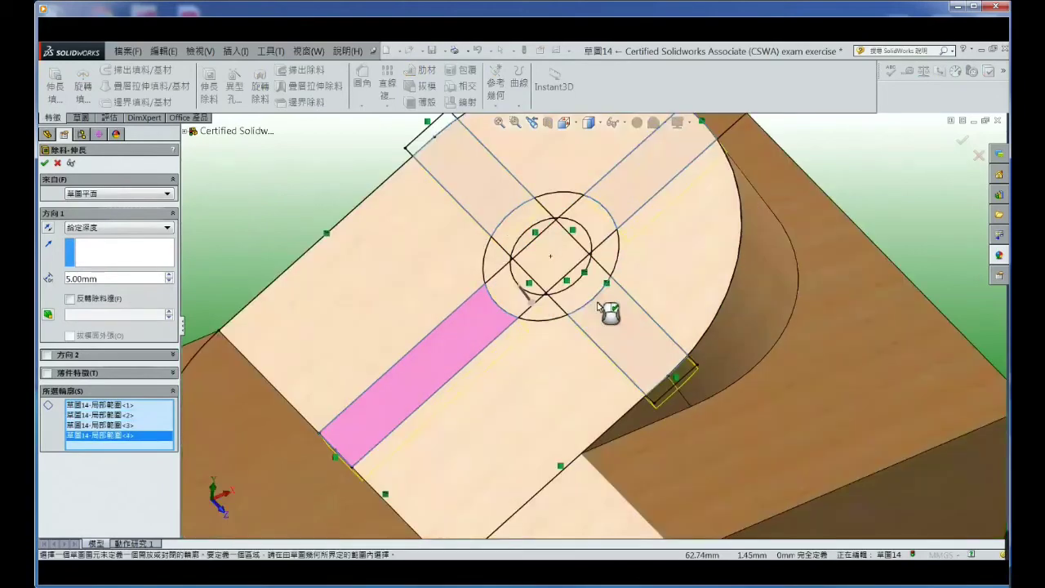
click(590, 301)
click(545, 311)
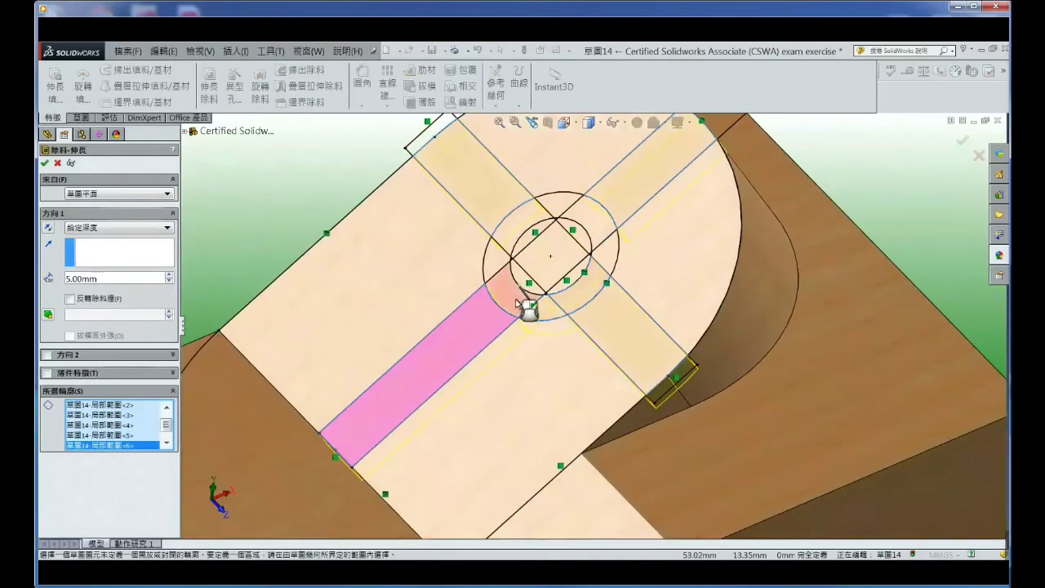
click(526, 302)
click(514, 269)
key(Escape)
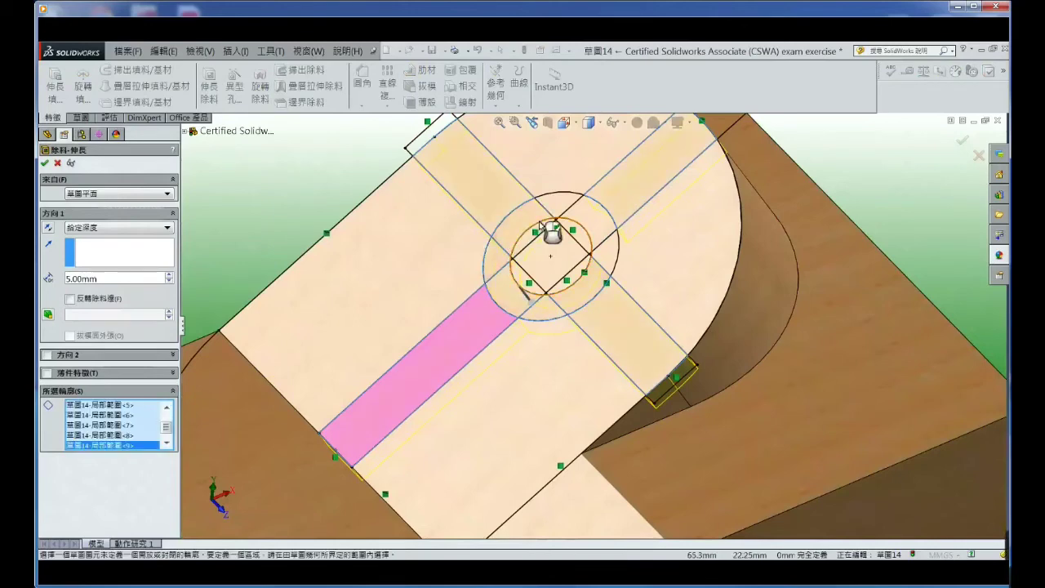
click(565, 216)
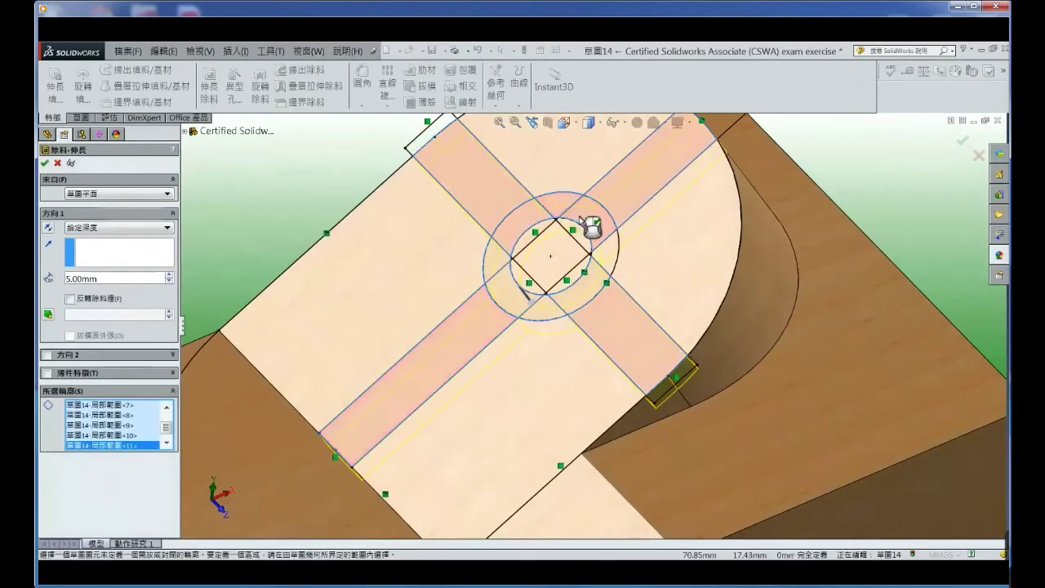
click(605, 255)
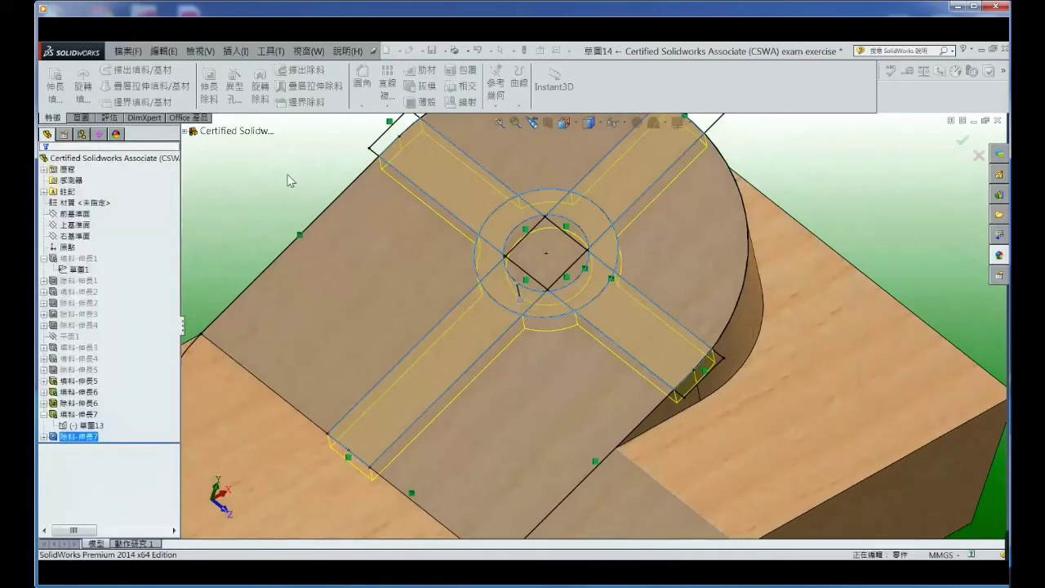
Open a new sketch on the tab's rectangular top face
scroll(287, 179, up, 3)
mouse_move(288, 180)
middle_down()
mouse_move(362, 239)
mouse_move(347, 250)
mouse_move(345, 280)
mouse_move(352, 259)
middle_up()
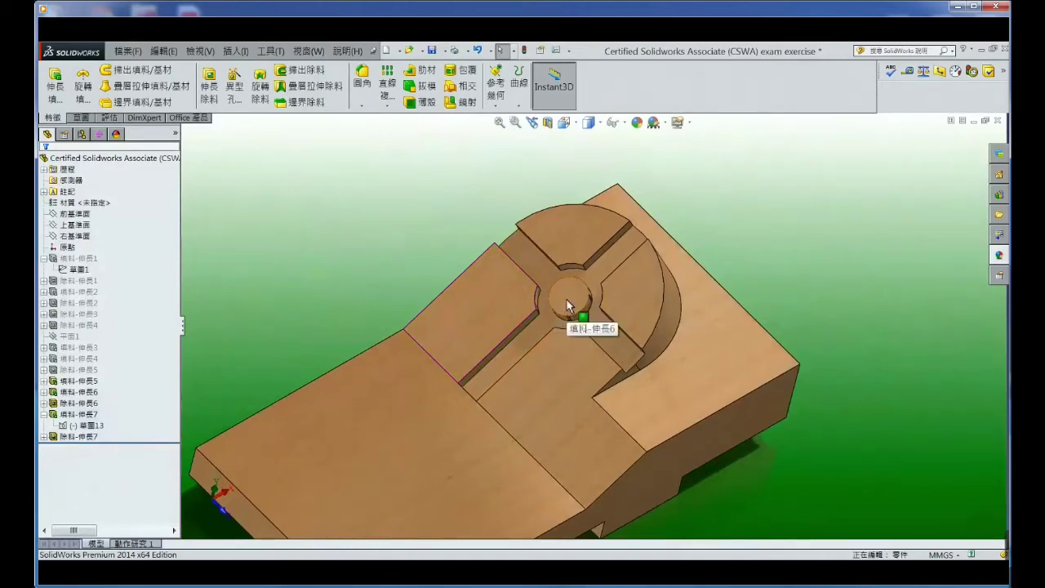
click(511, 299)
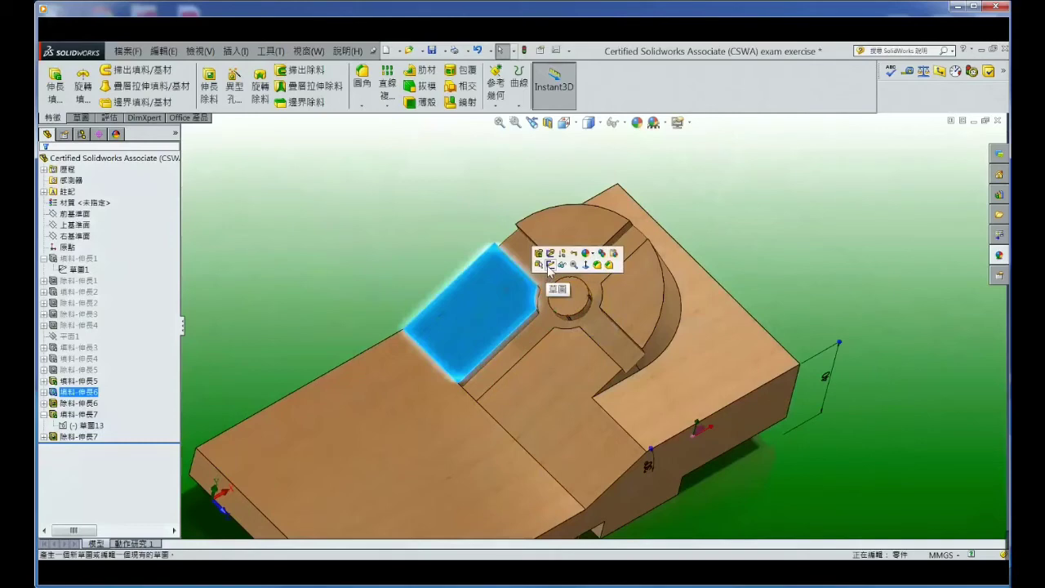
click(550, 265)
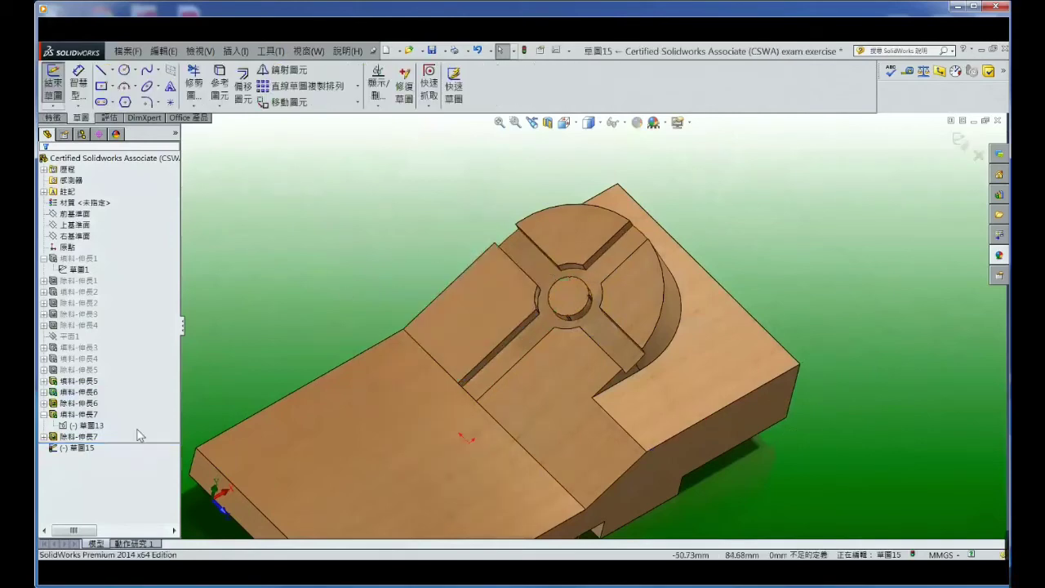
Convert Sketch13's outlines into Sketch15 and zoom in on the central circle
click(89, 425)
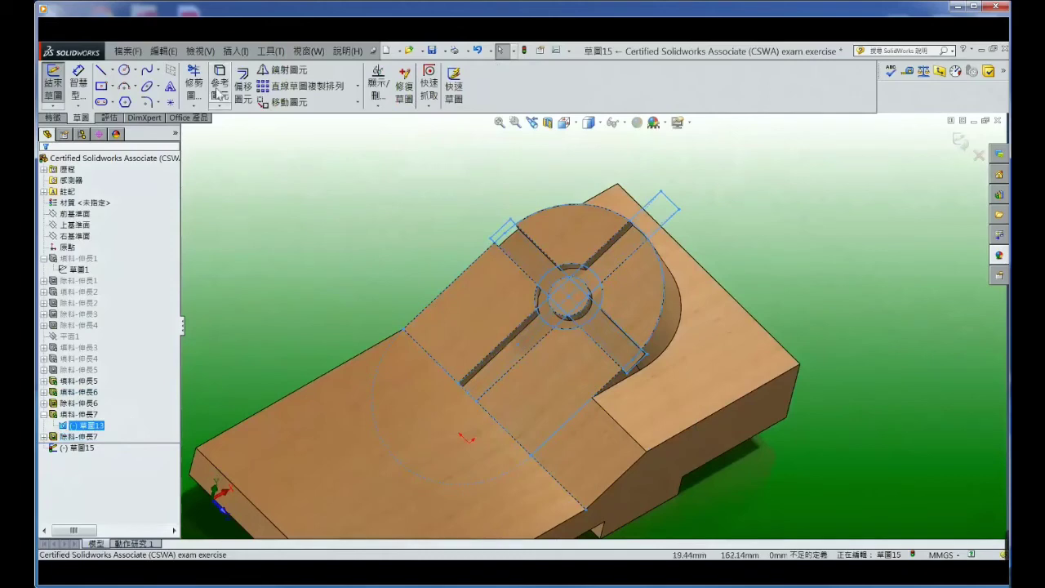
click(220, 85)
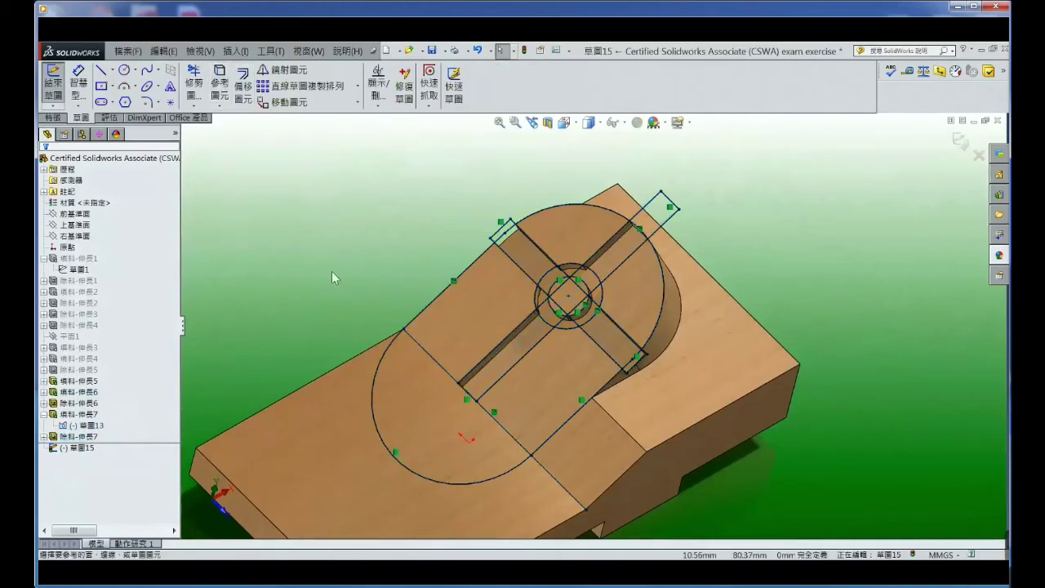
scroll(571, 300, down, 3)
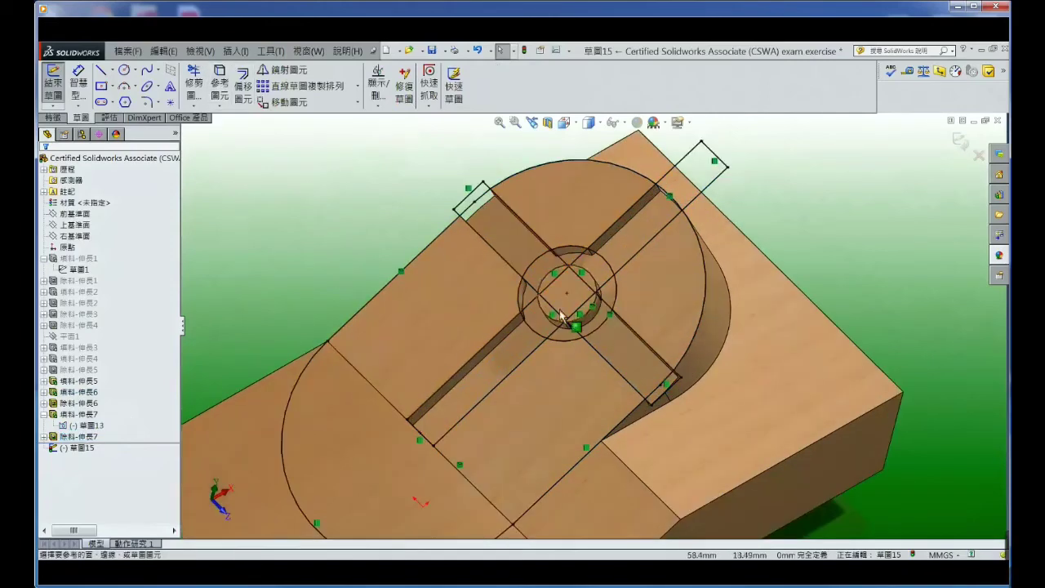
scroll(555, 307, down, 2)
scroll(561, 295, down, 2)
scroll(563, 306, down, 2)
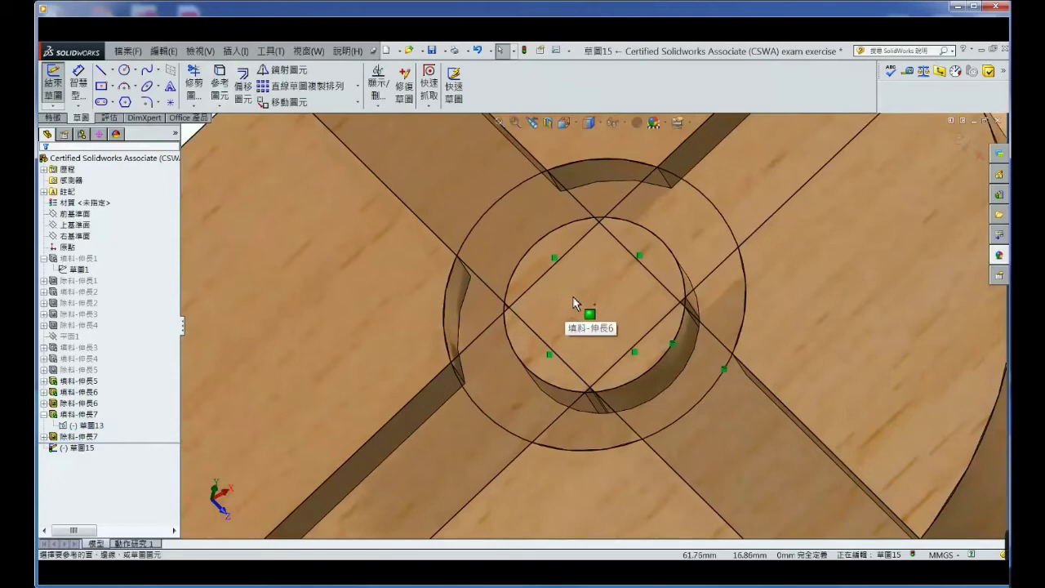
Start an Extruded Cut from Sketch15 with the square and the regions beside the central circle
click(54, 118)
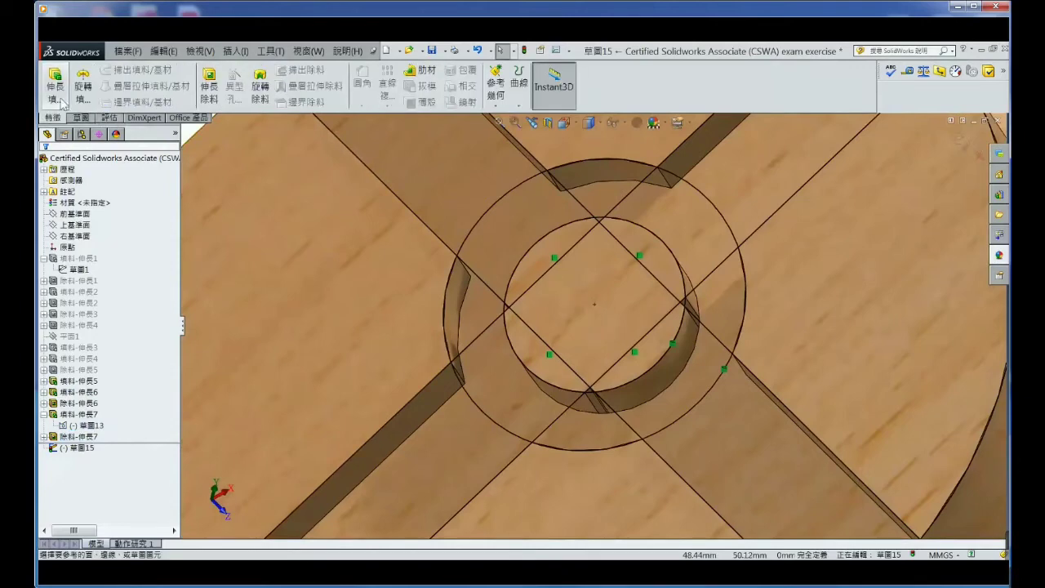
click(209, 85)
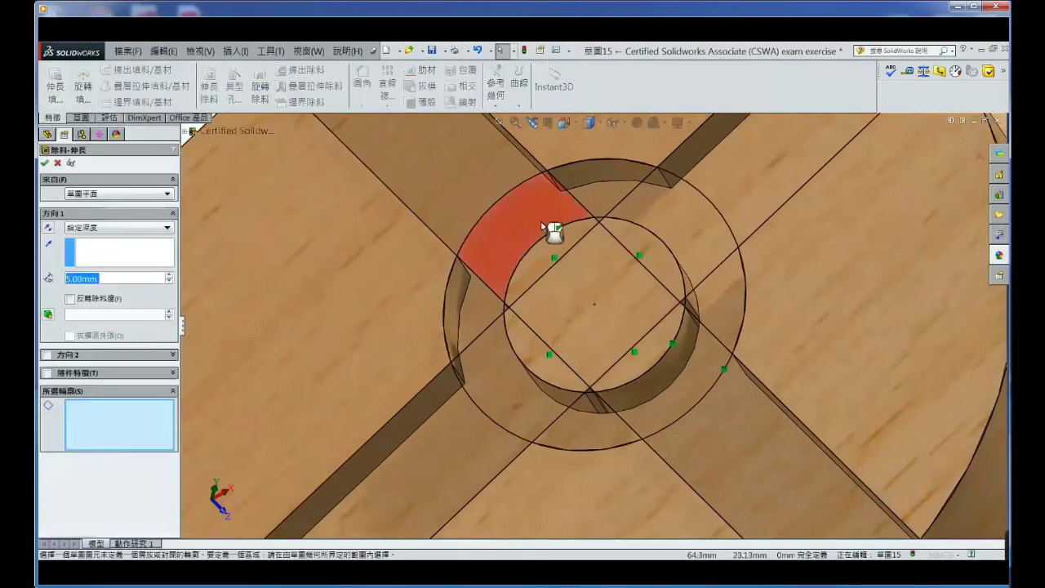
click(553, 254)
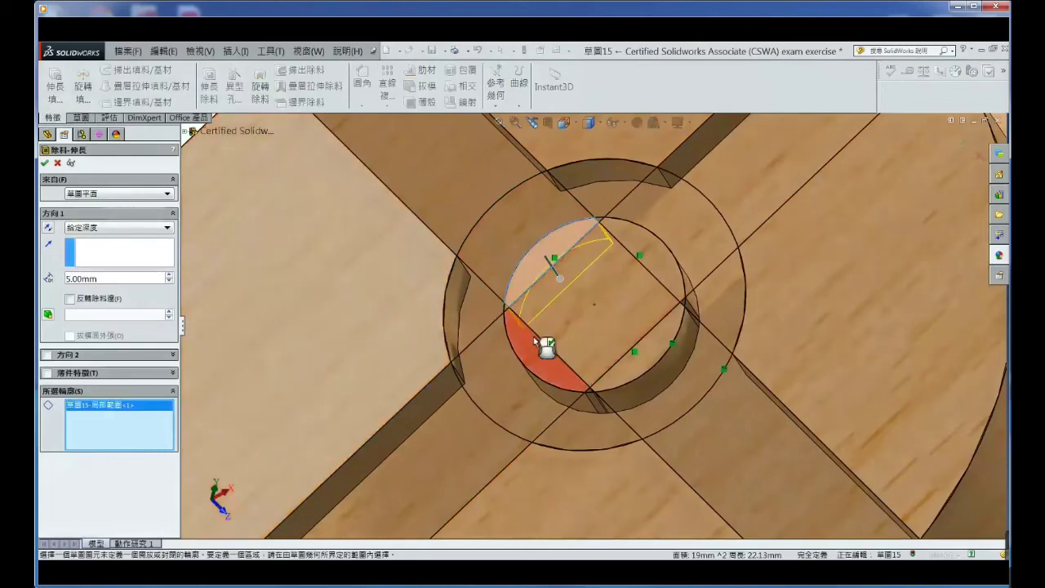
click(584, 337)
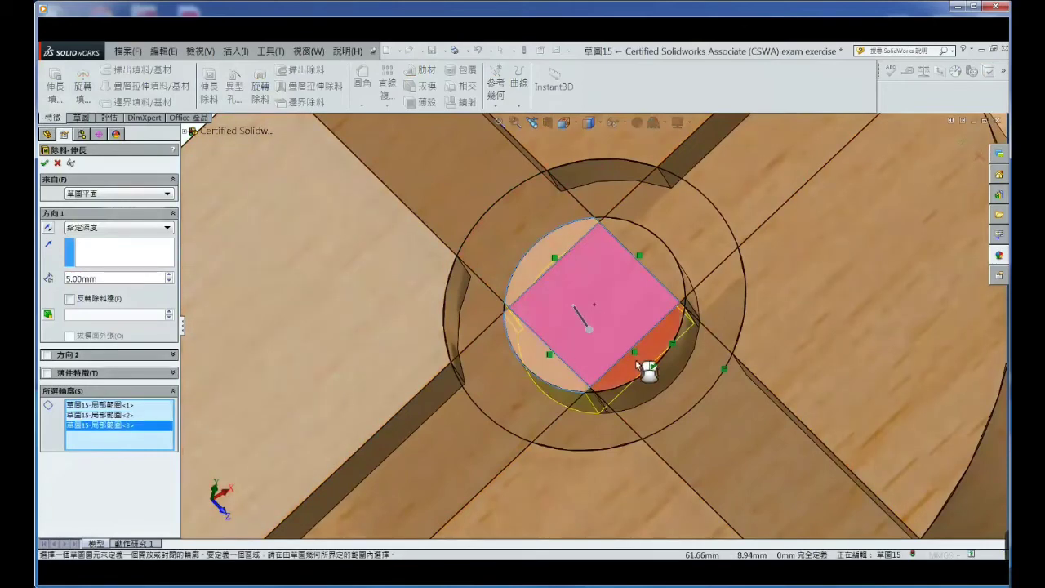
click(684, 280)
scroll(555, 320, down, 3)
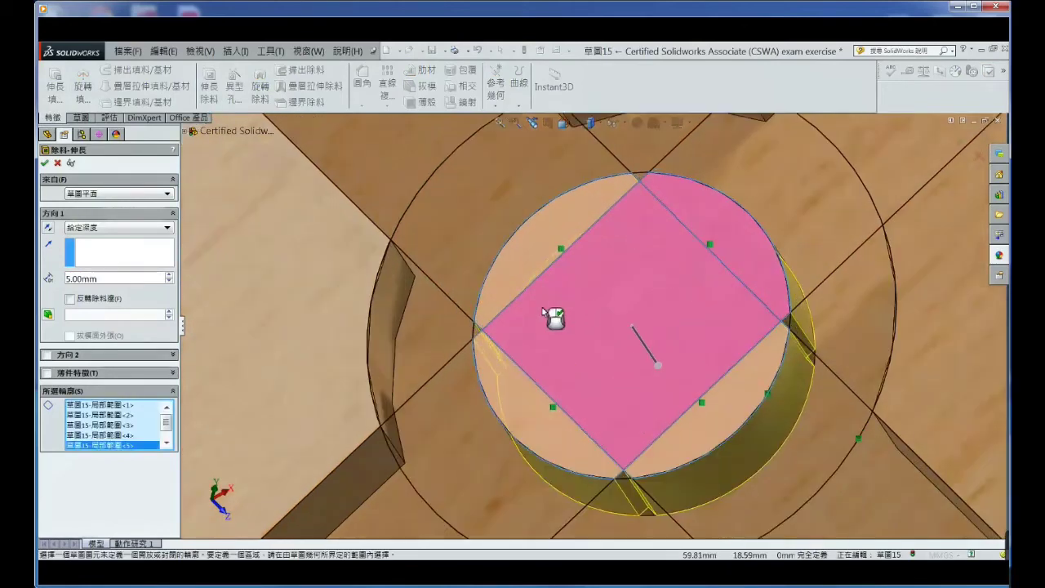
scroll(497, 361, down, 3)
scroll(604, 359, up, 4)
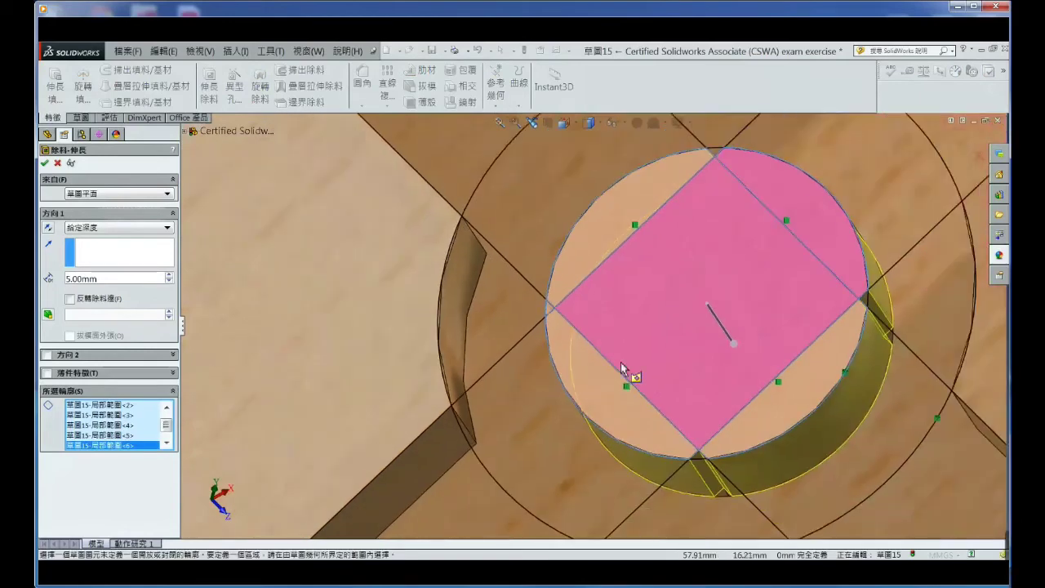
scroll(683, 427, down, 1)
scroll(660, 392, down, 3)
scroll(633, 377, down, 2)
Add the square's corner regions and apply the cut as Through All
click(622, 374)
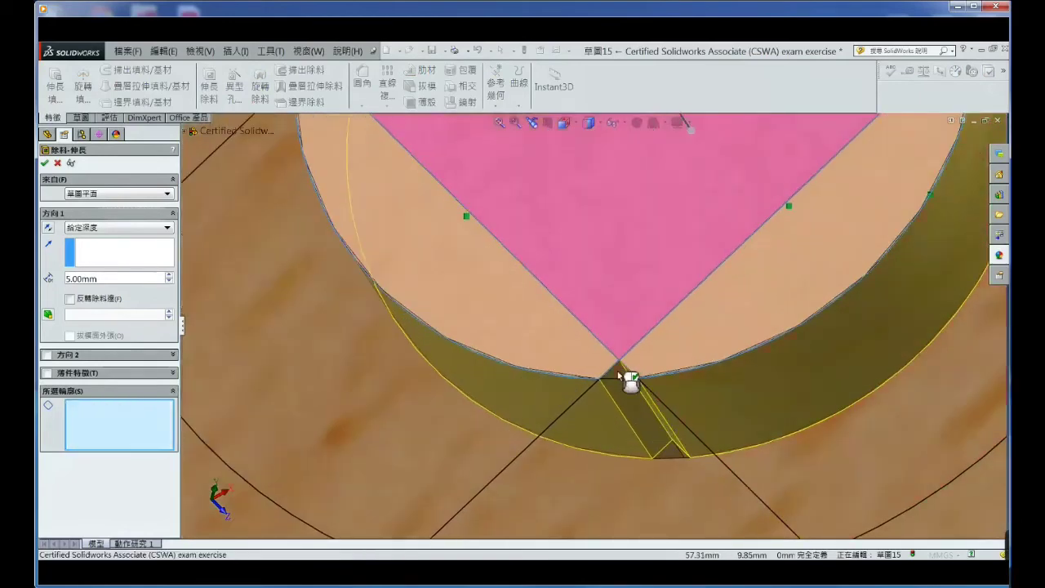
scroll(622, 374, up, 3)
scroll(763, 204, down, 1)
scroll(758, 200, down, 2)
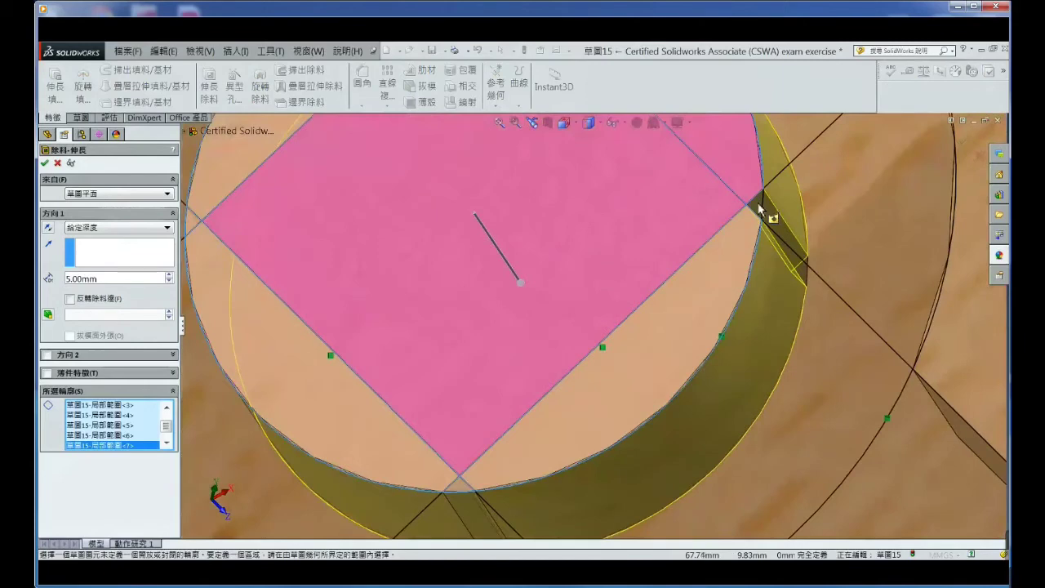
click(761, 204)
scroll(584, 182, up, 3)
scroll(571, 176, down, 2)
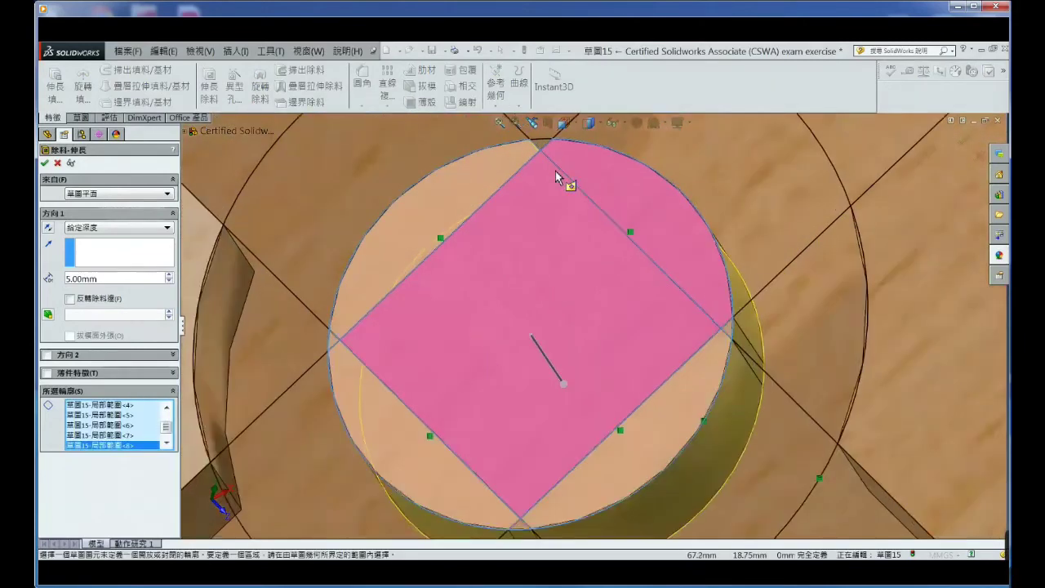
scroll(555, 171, down, 1)
click(544, 152)
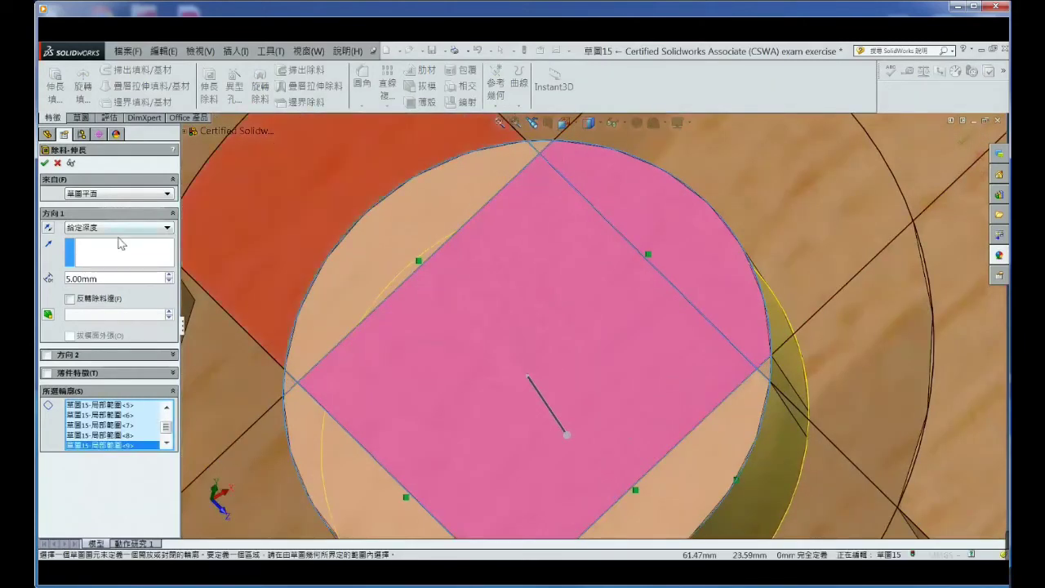
click(170, 229)
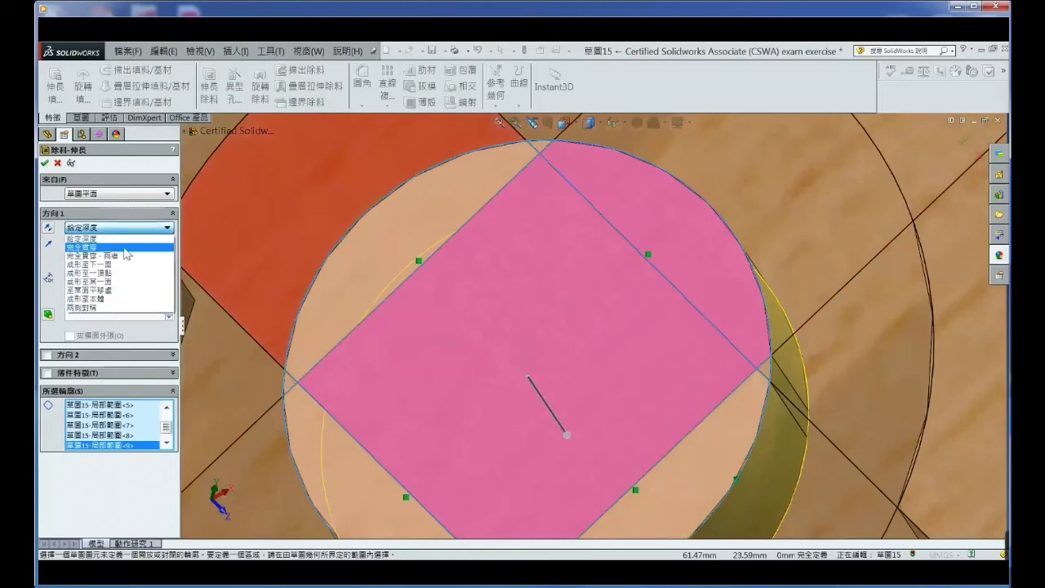
click(125, 247)
click(46, 164)
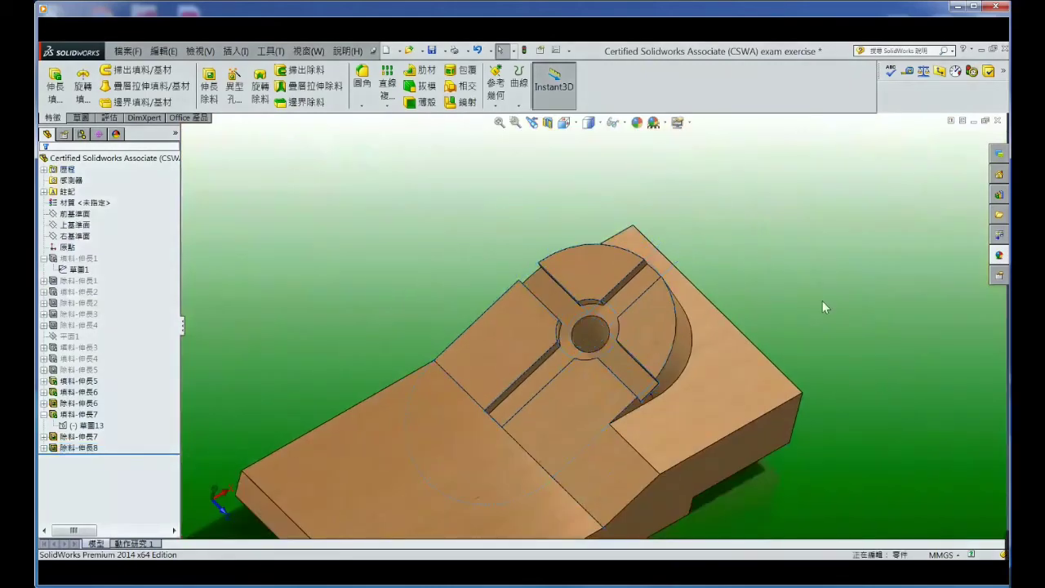
Reorient the view and open Reference Geometry to define a new plane
mouse_move(822, 301)
middle_down()
mouse_move(823, 213)
mouse_move(828, 244)
mouse_move(803, 263)
middle_up()
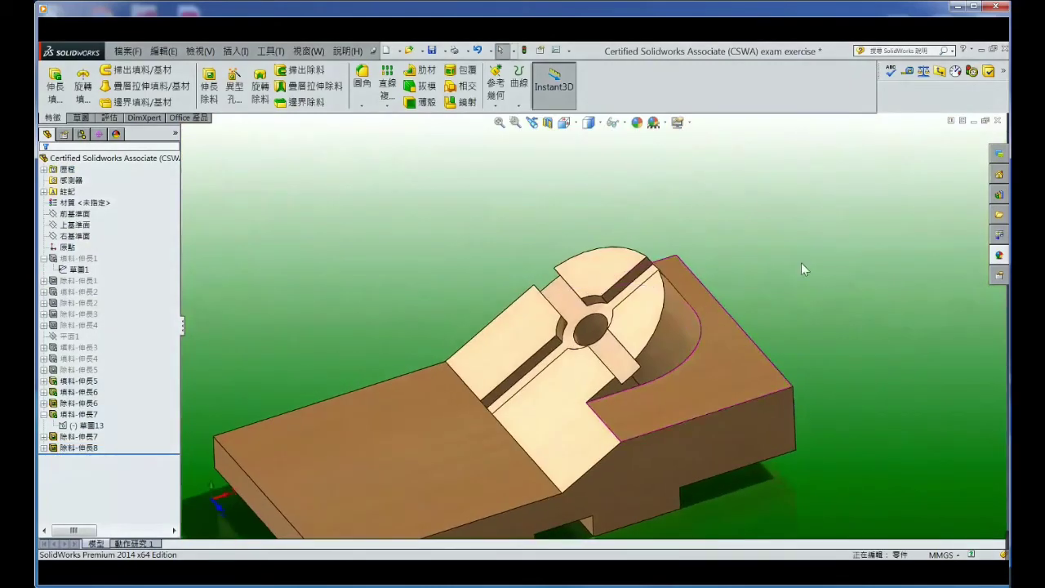
scroll(801, 262, up, 3)
scroll(756, 302, up, 2)
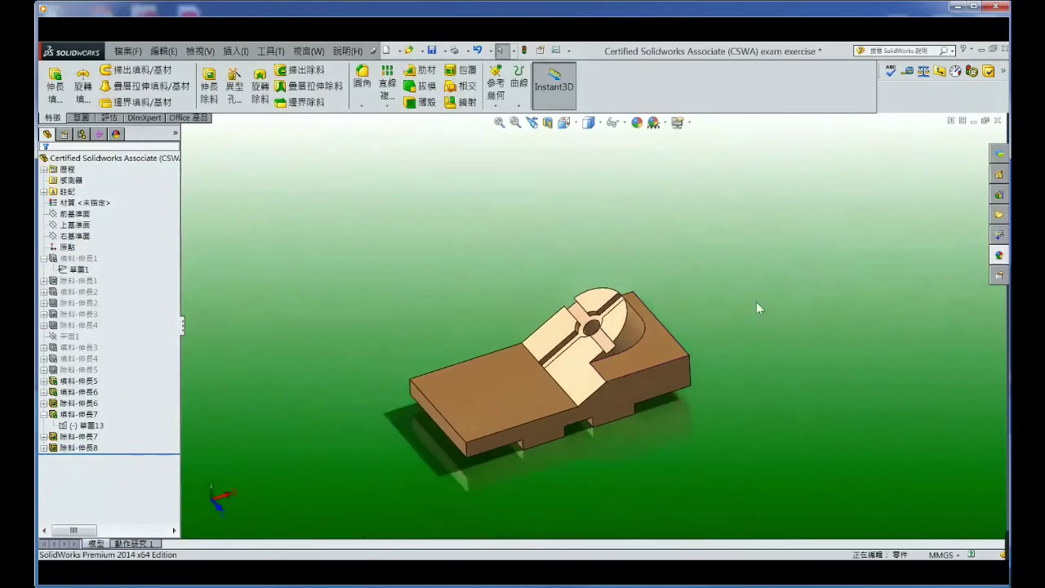
mouse_move(756, 302)
middle_down()
mouse_move(816, 272)
mouse_move(772, 281)
mouse_move(777, 310)
middle_up()
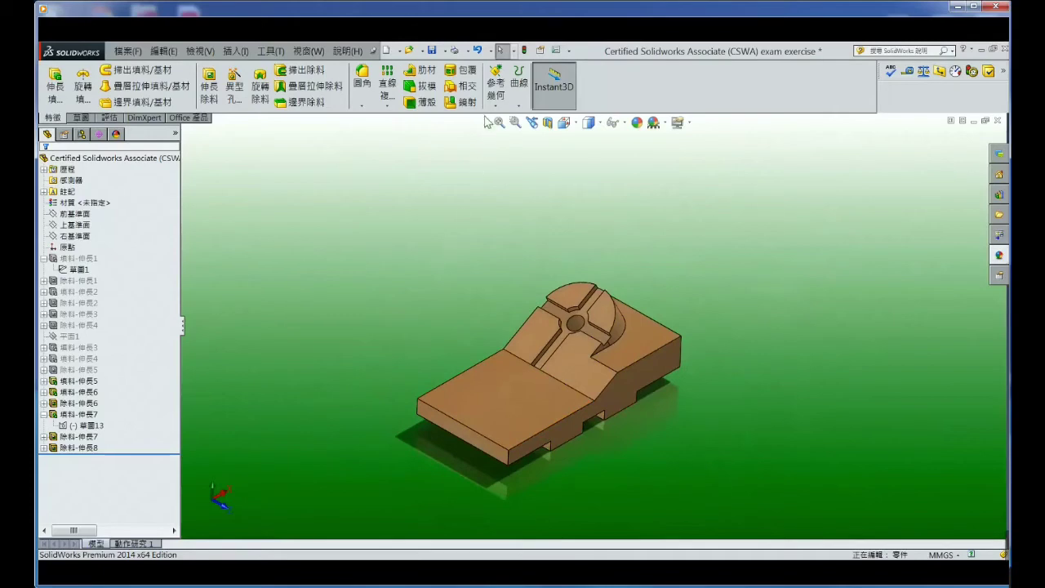
click(495, 96)
Define 平面2 from the lower block's top face and front top edge, angled at 20°
click(500, 116)
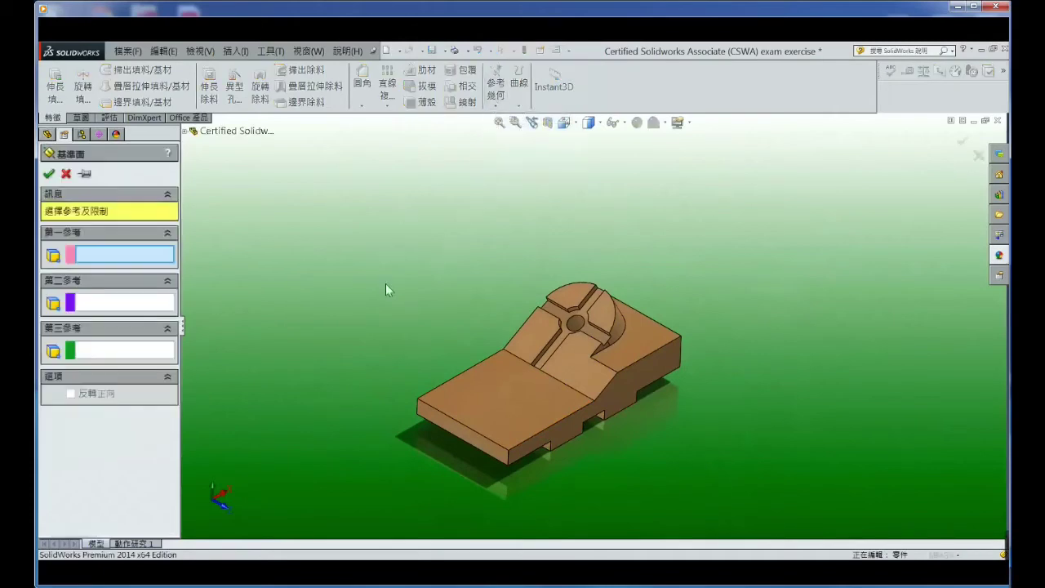
click(529, 424)
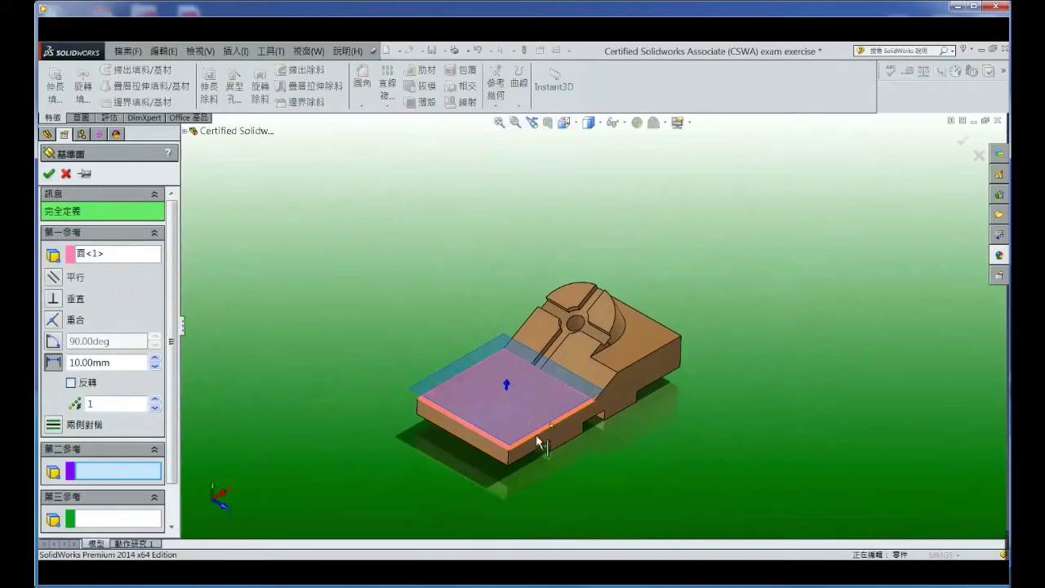
scroll(546, 443, down, 3)
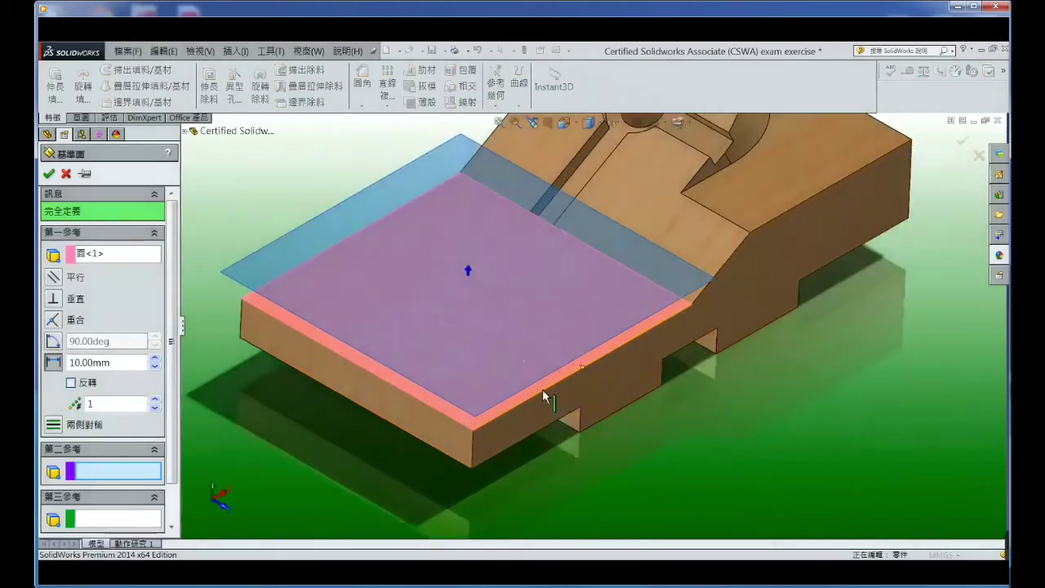
click(543, 396)
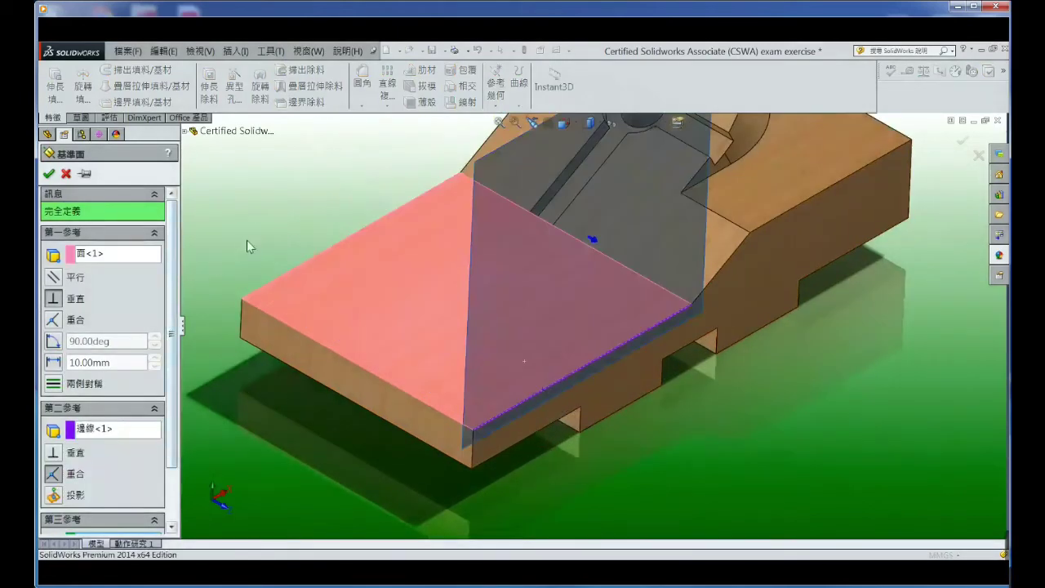
click(53, 341)
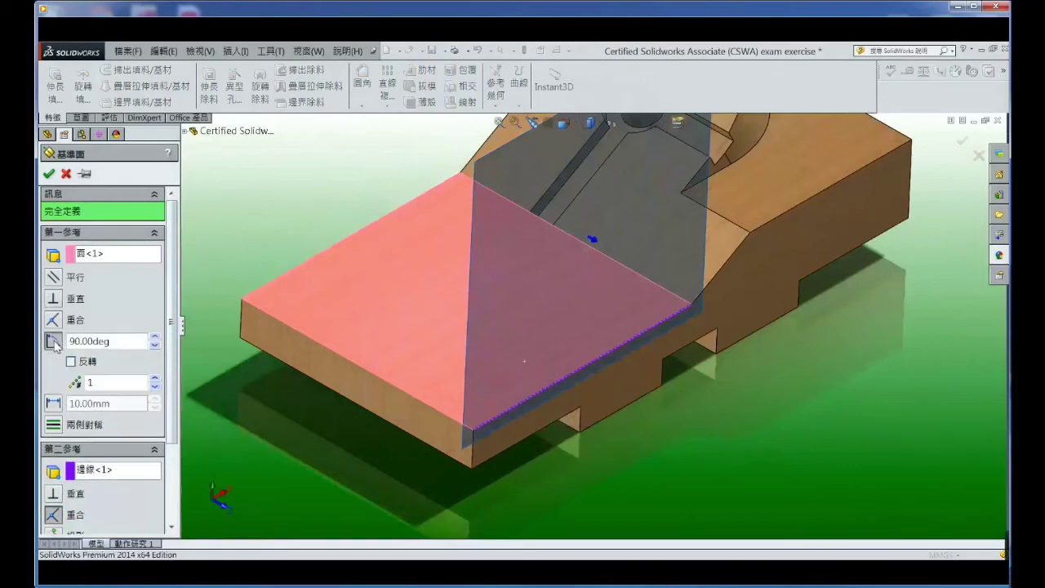
click(376, 553)
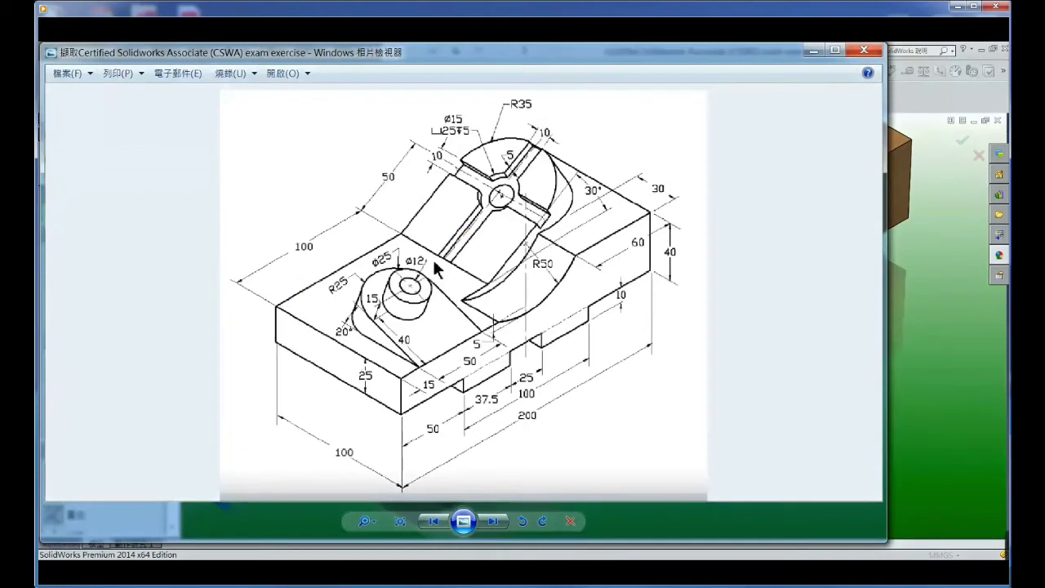
click(813, 50)
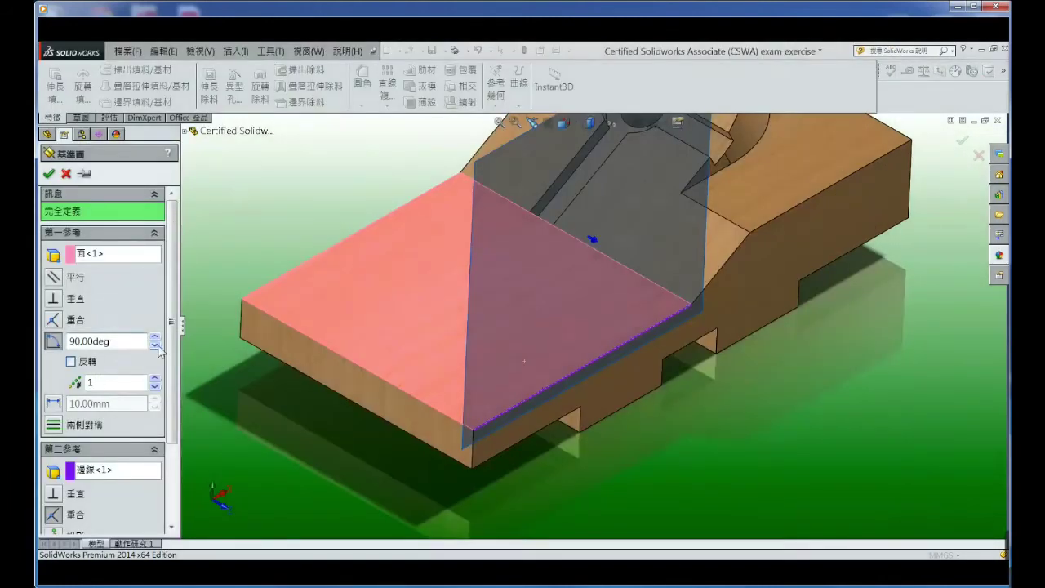
click(154, 345)
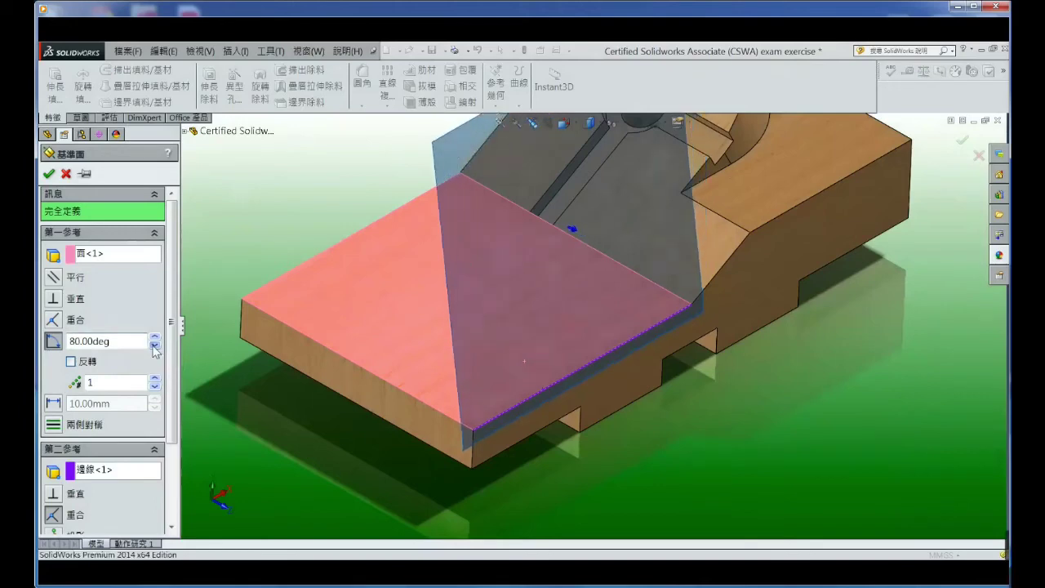
drag(154, 345, 154, 345)
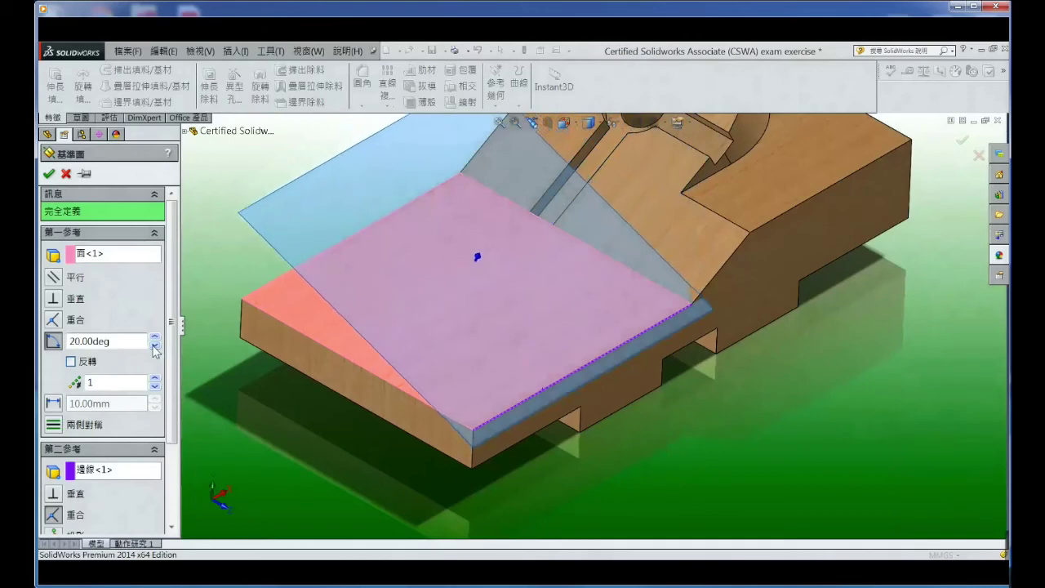
Accept 平面2, start Sketch16 on it, and bring up the exercise drawing
click(49, 174)
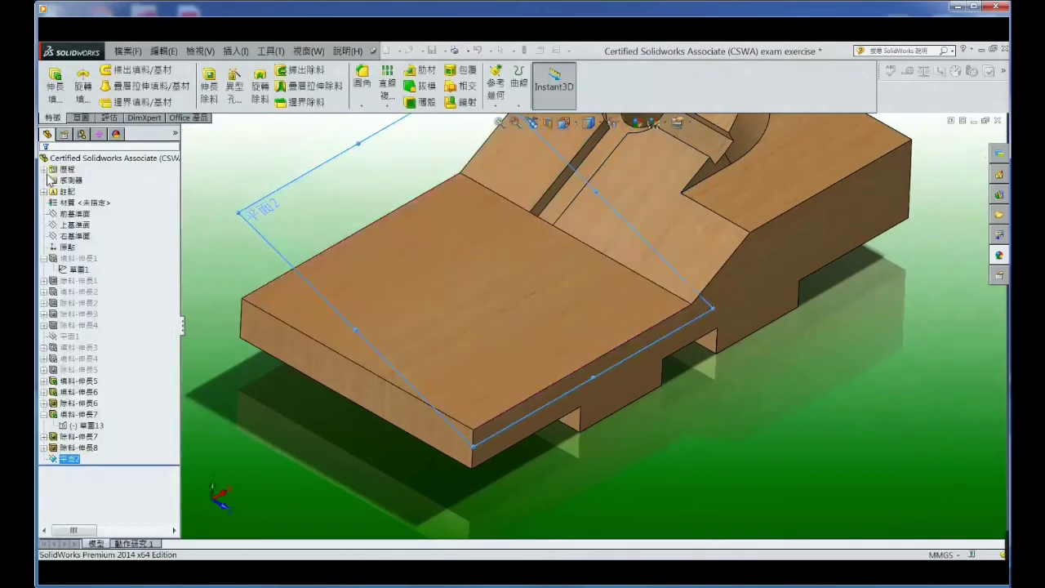
key(f)
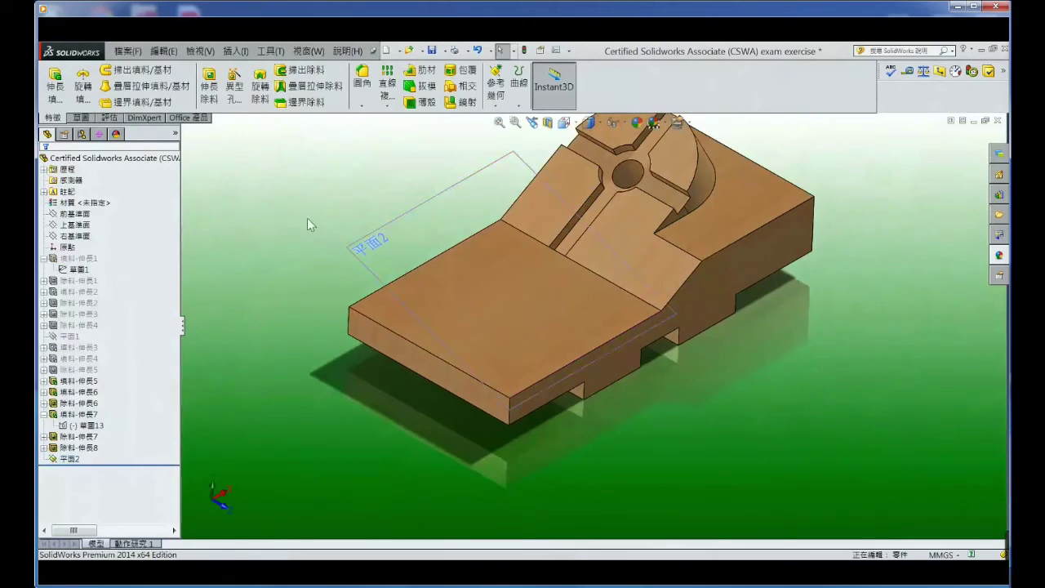
click(392, 250)
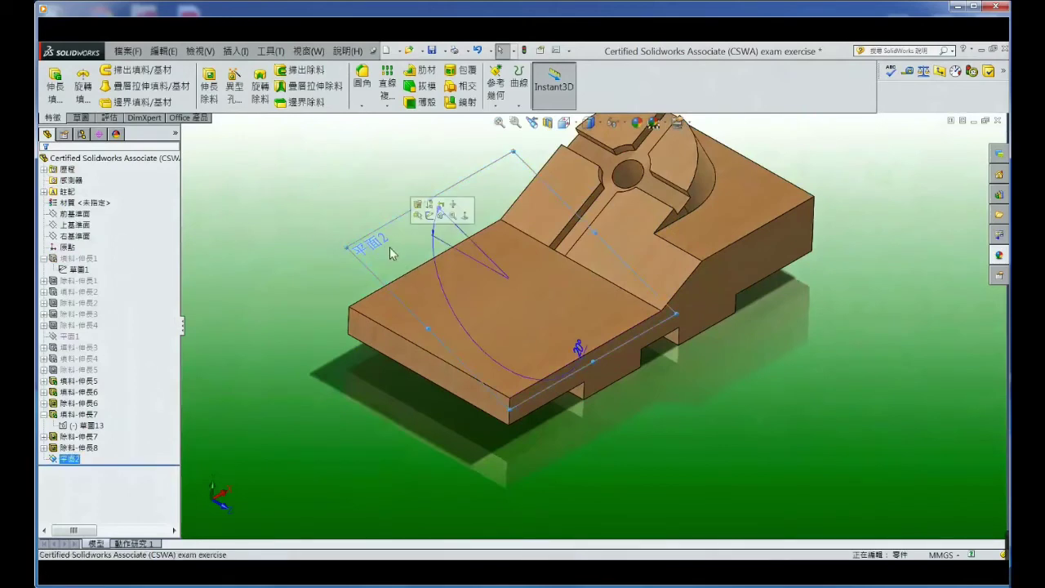
click(431, 216)
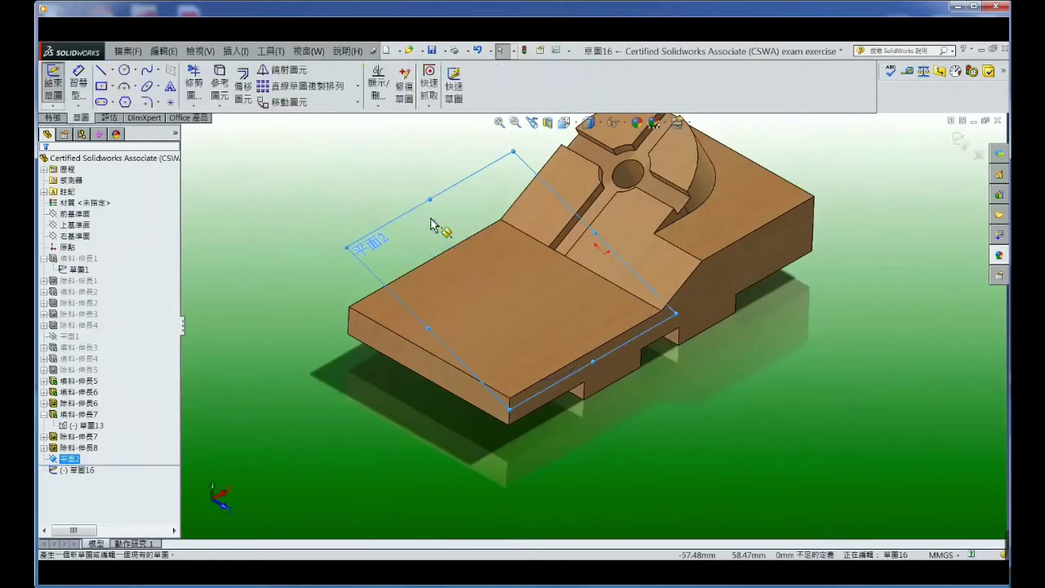
key(z)
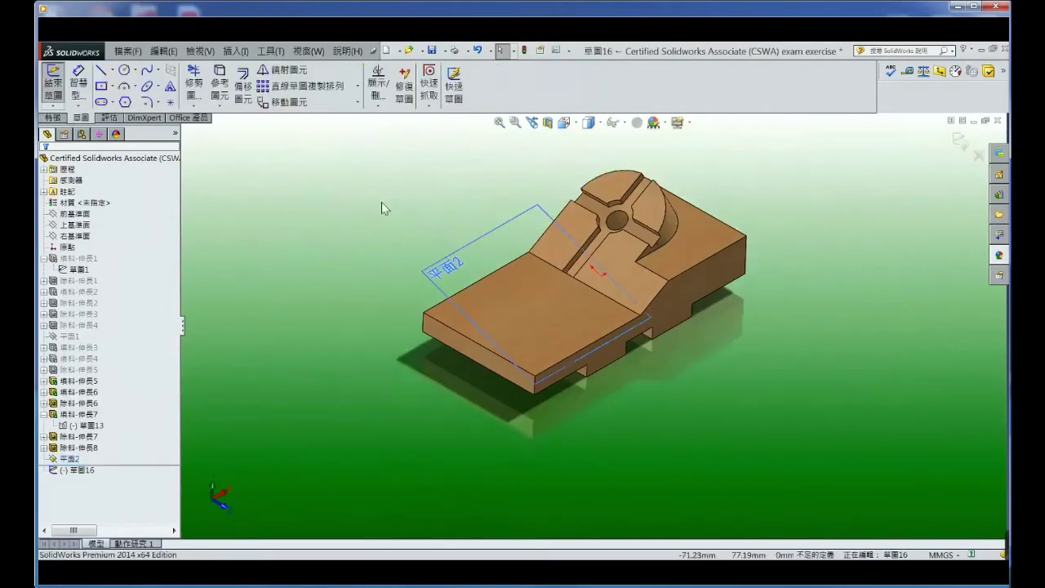
key(alt+Tab)
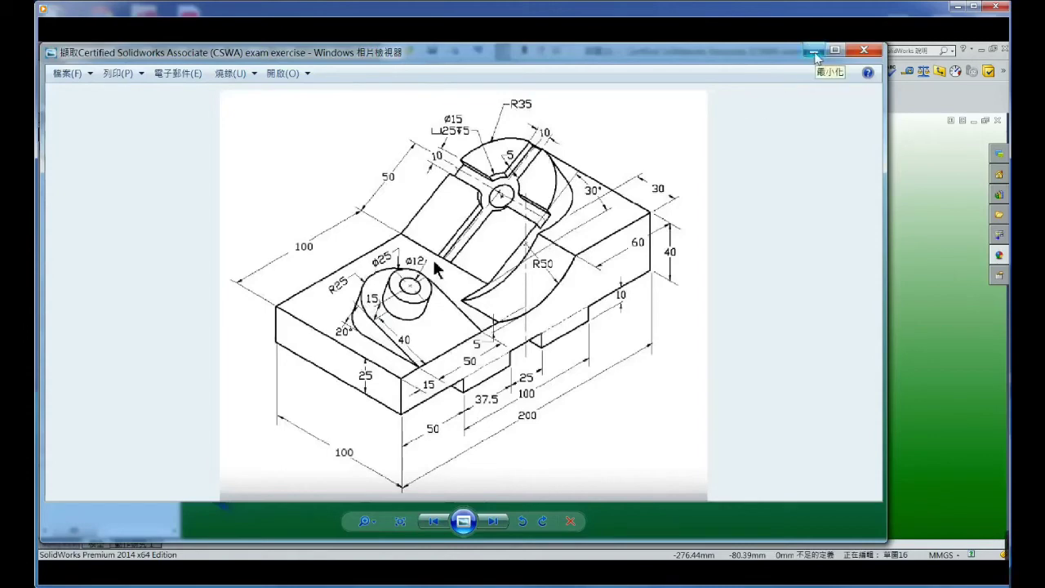
Put the drawing away and view Sketch16 Normal To 平面2 for a straight slot
click(815, 53)
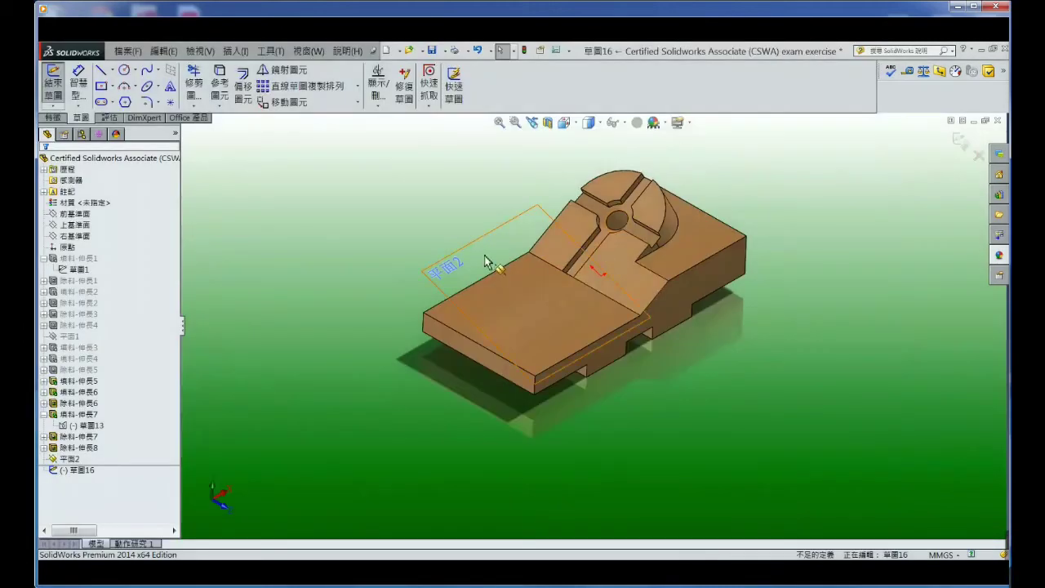
click(514, 243)
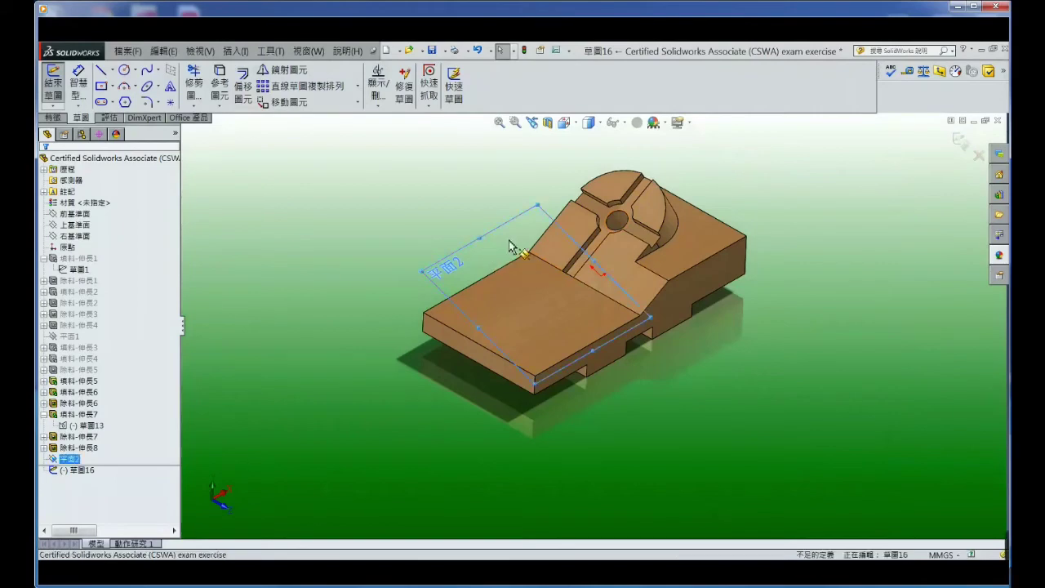
click(573, 125)
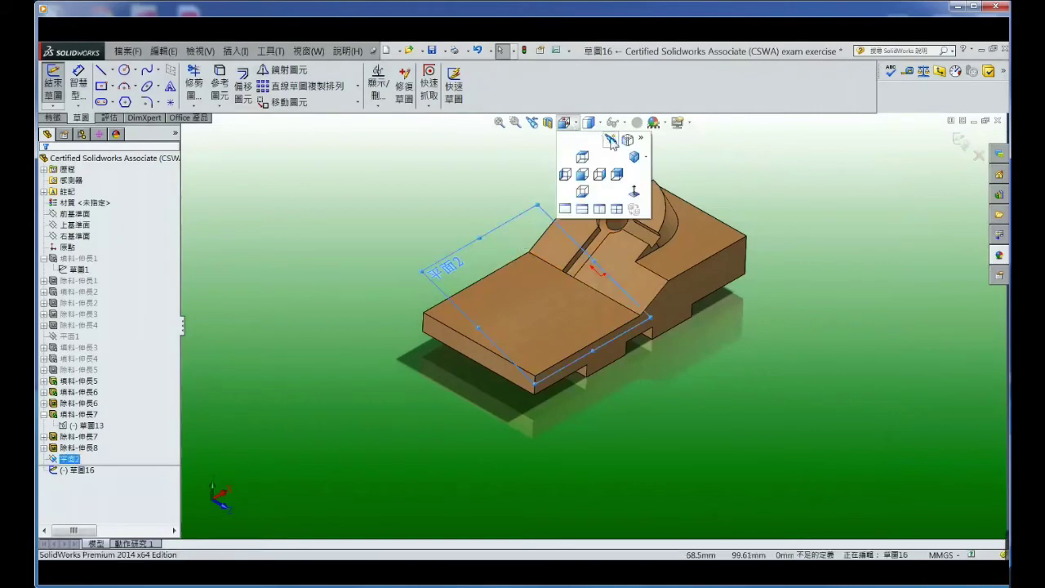
click(634, 194)
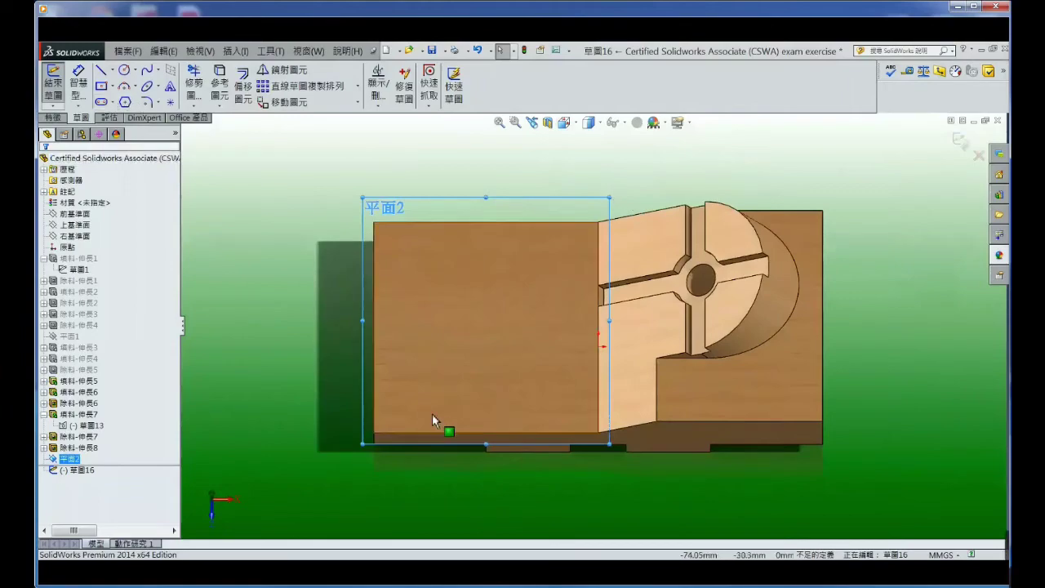
click(445, 439)
click(220, 84)
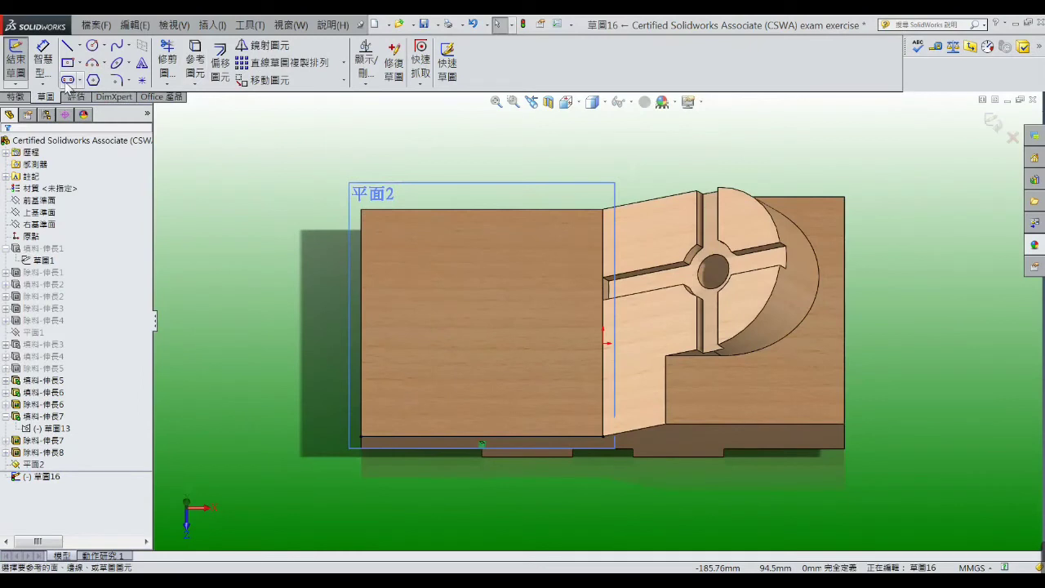
click(68, 84)
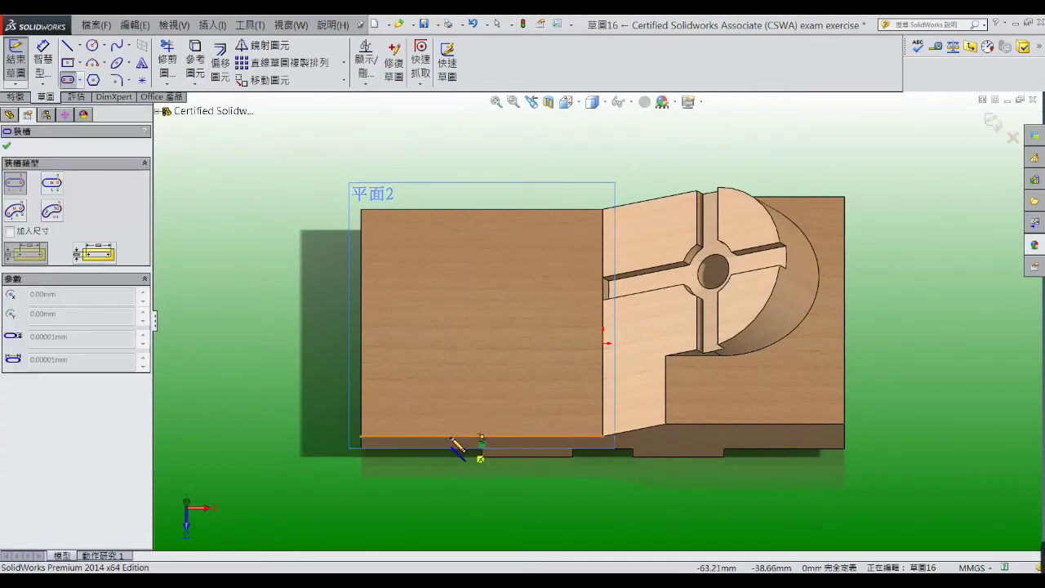
Draw a vertical straight slot upward from the block's bottom edge
click(452, 438)
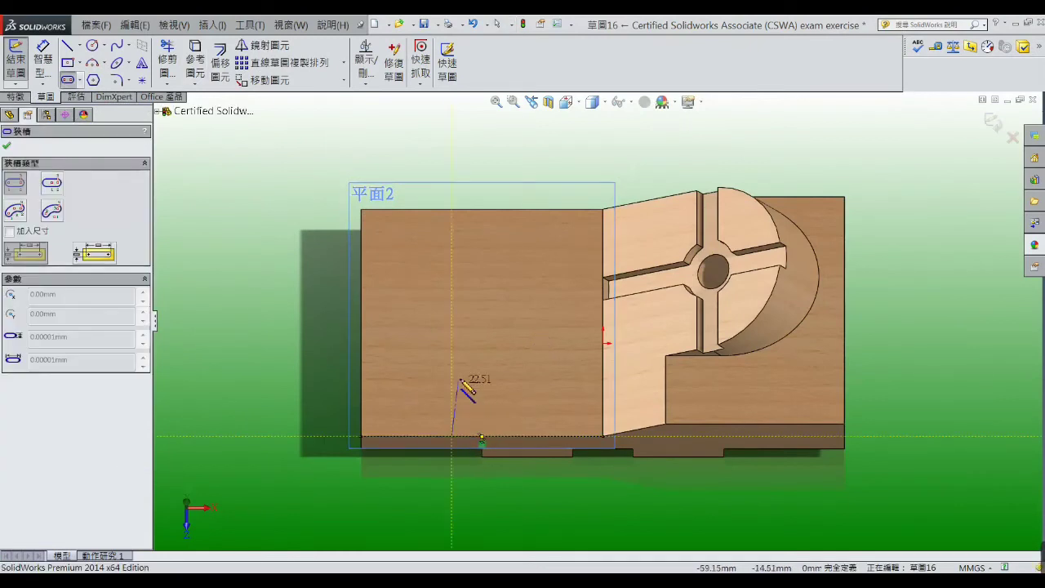
click(452, 314)
click(518, 311)
right_click(523, 205)
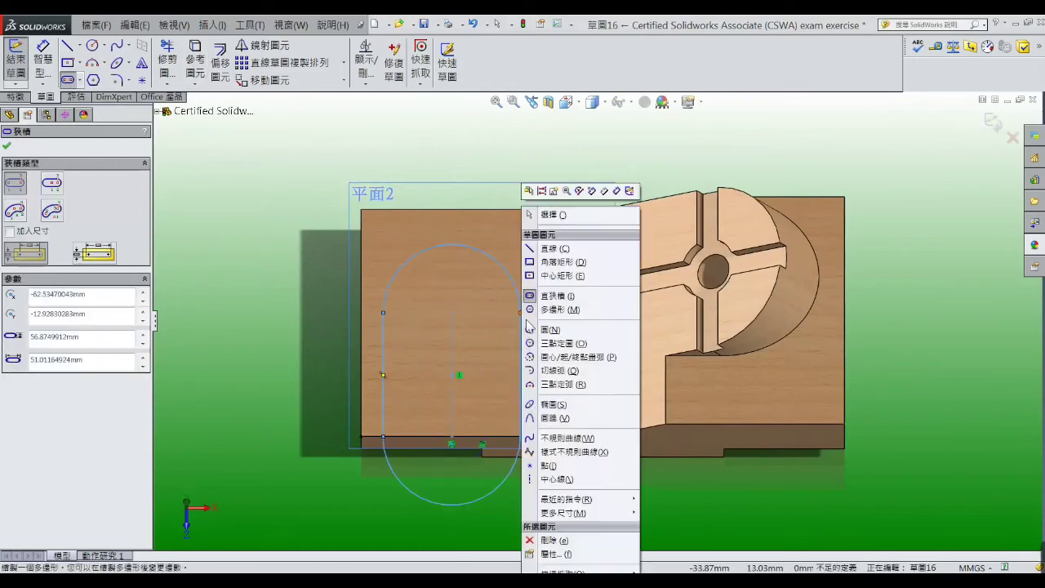
click(535, 215)
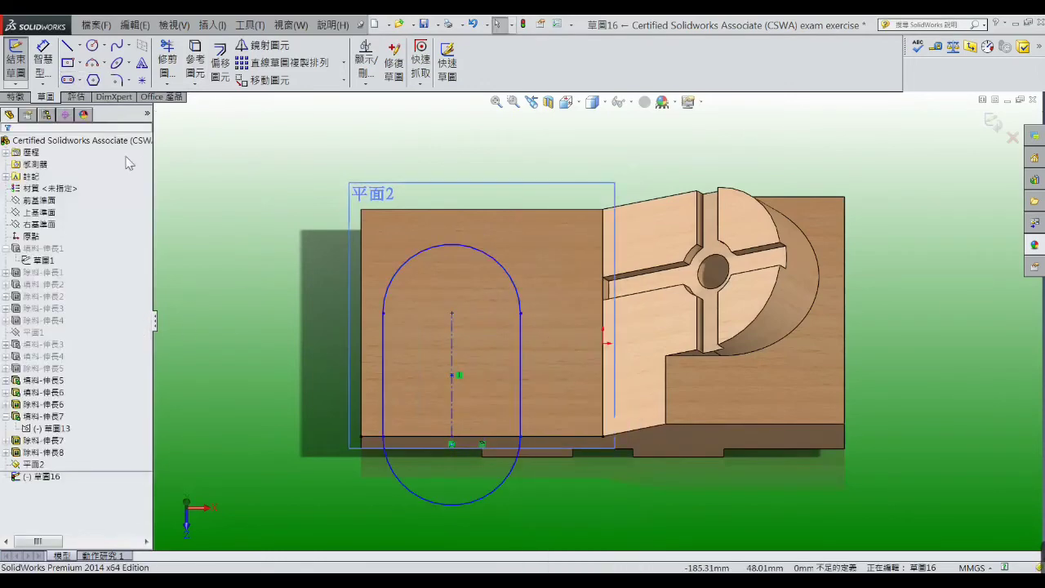
Dimension the slot's left side 15 mm from the block's left edge
click(42, 54)
scroll(365, 410, down, 2)
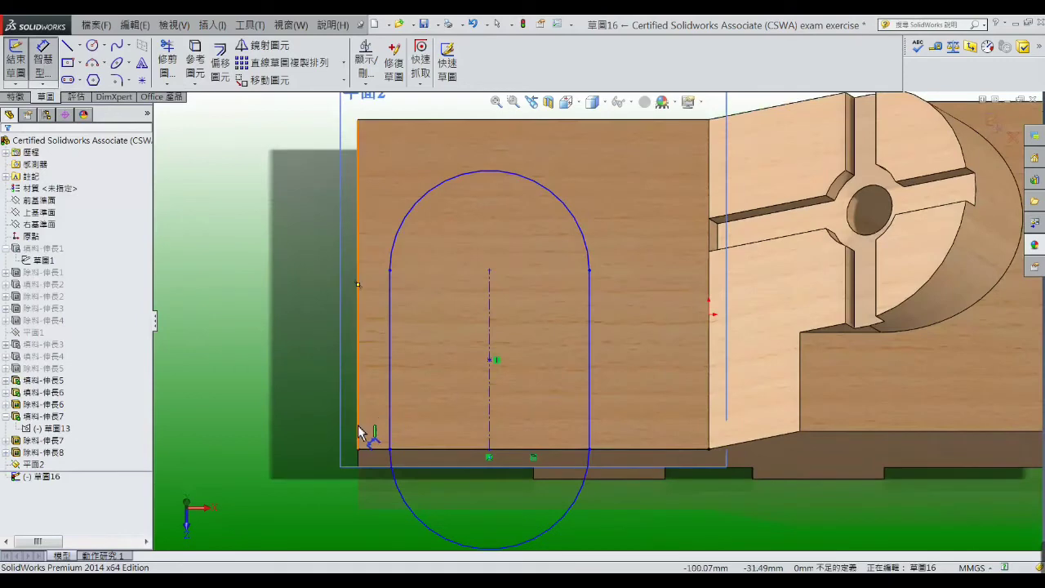
click(357, 425)
click(388, 447)
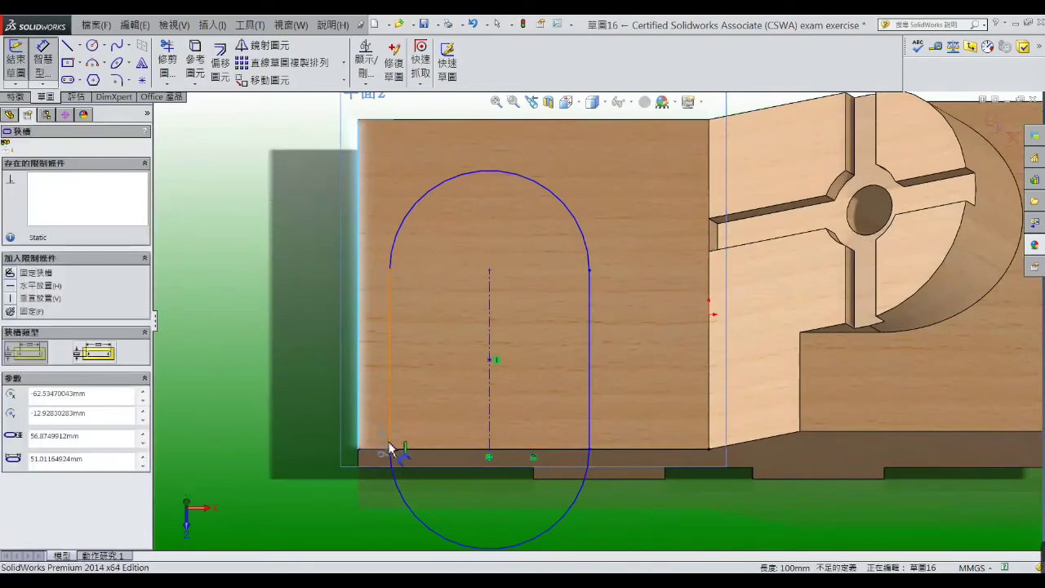
click(378, 506)
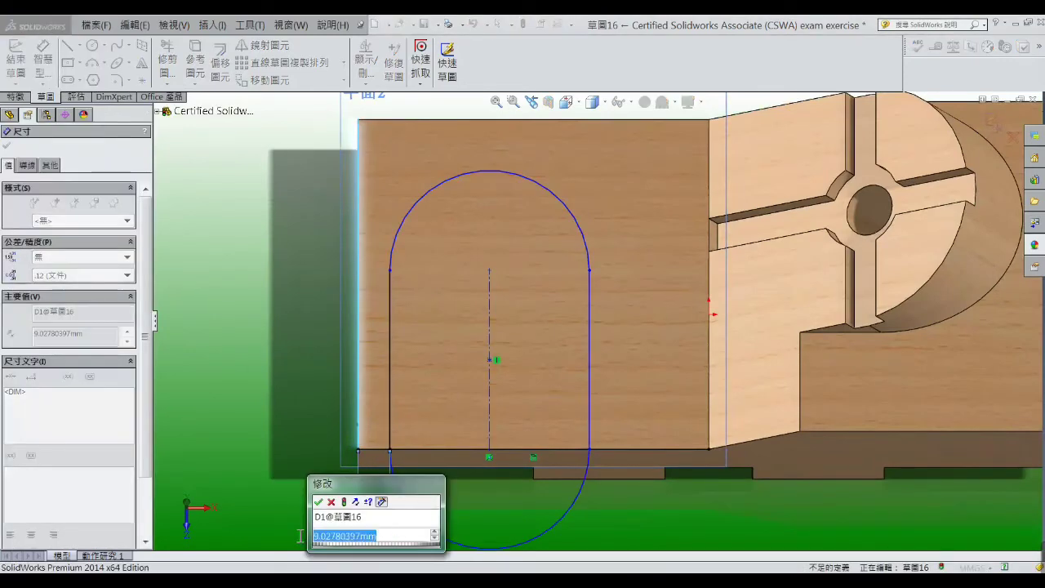
text(15)
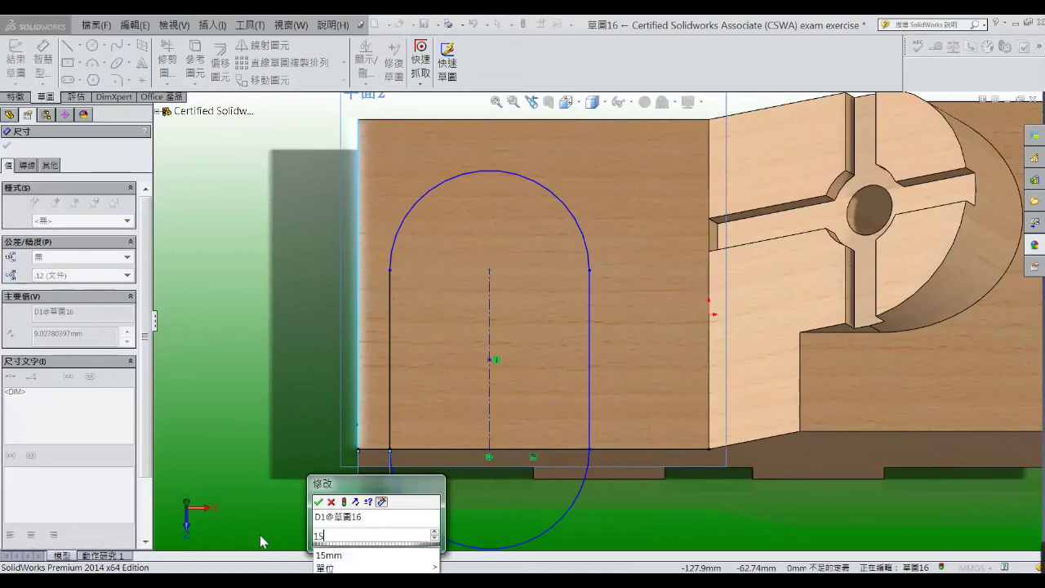
key(Return)
click(261, 541)
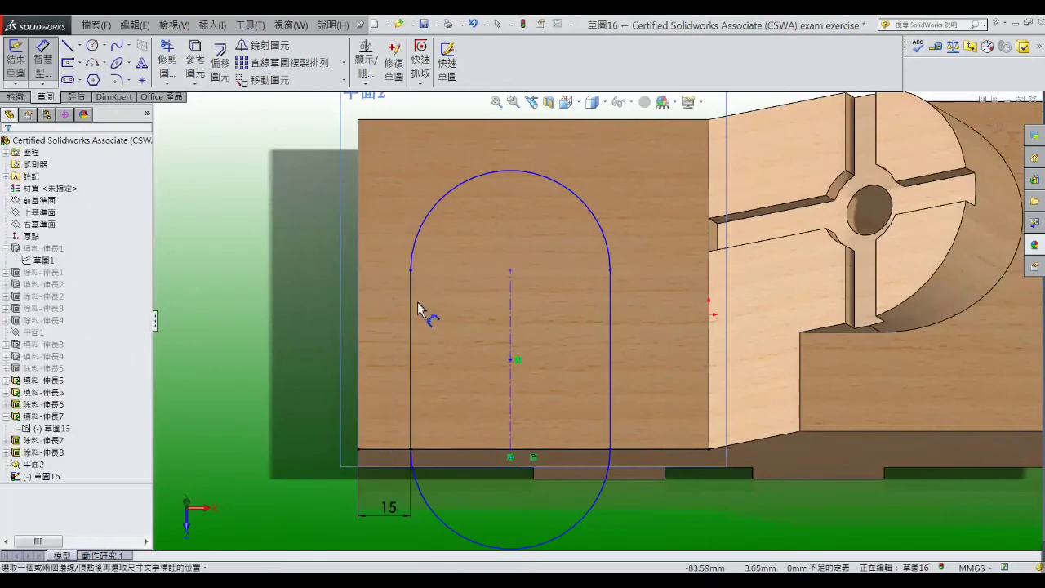
Set the slot length to 40 mm and its top arc radius to R25
click(414, 348)
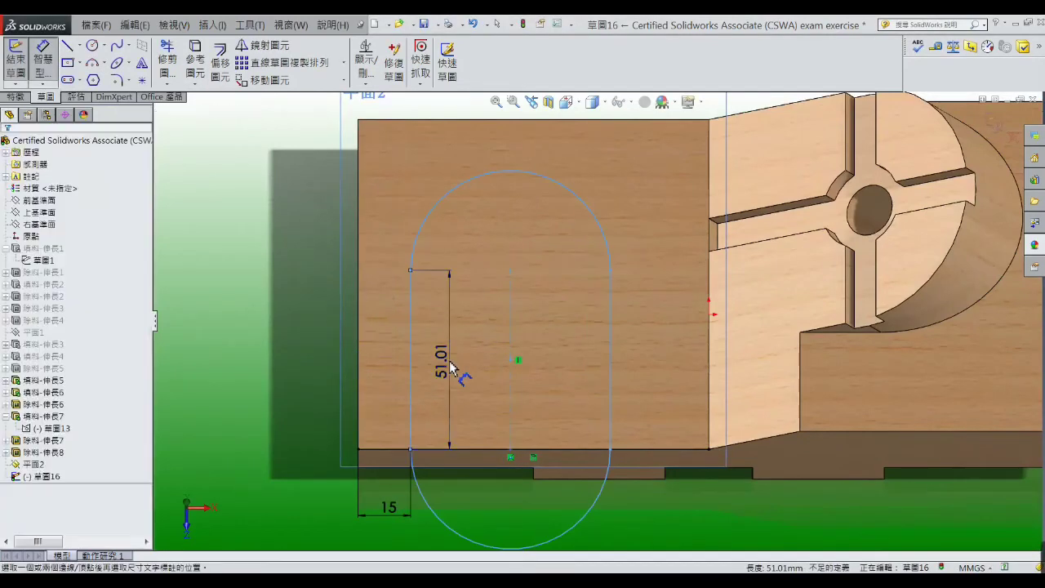
click(449, 360)
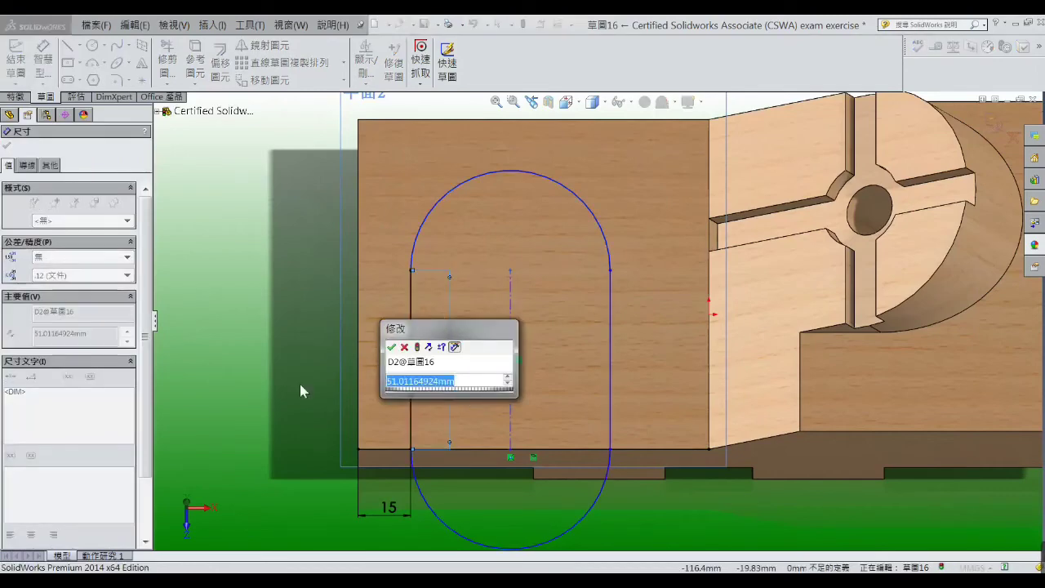
text(40)
key(Return)
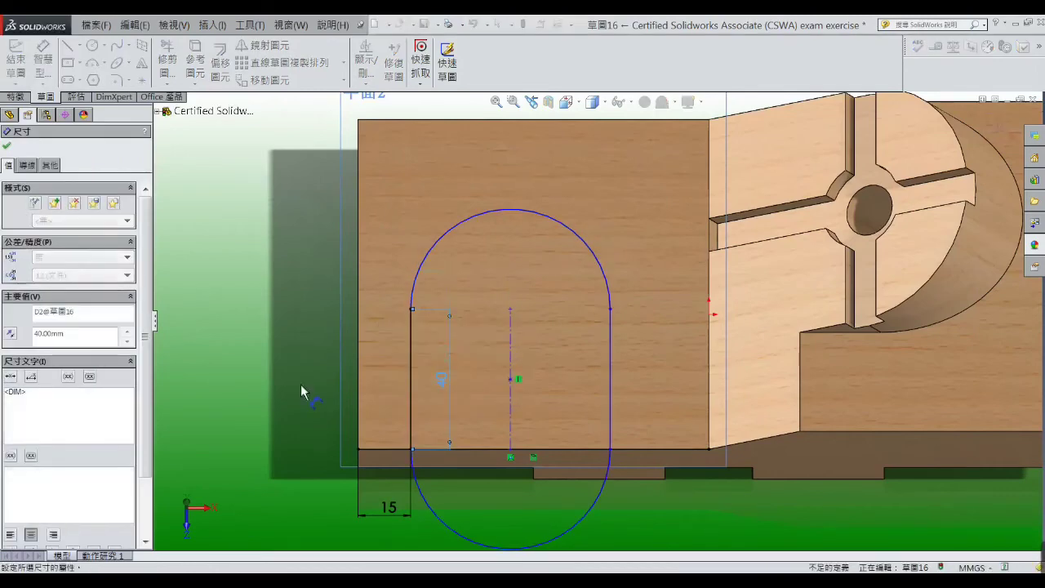
click(424, 269)
click(474, 278)
text(25)
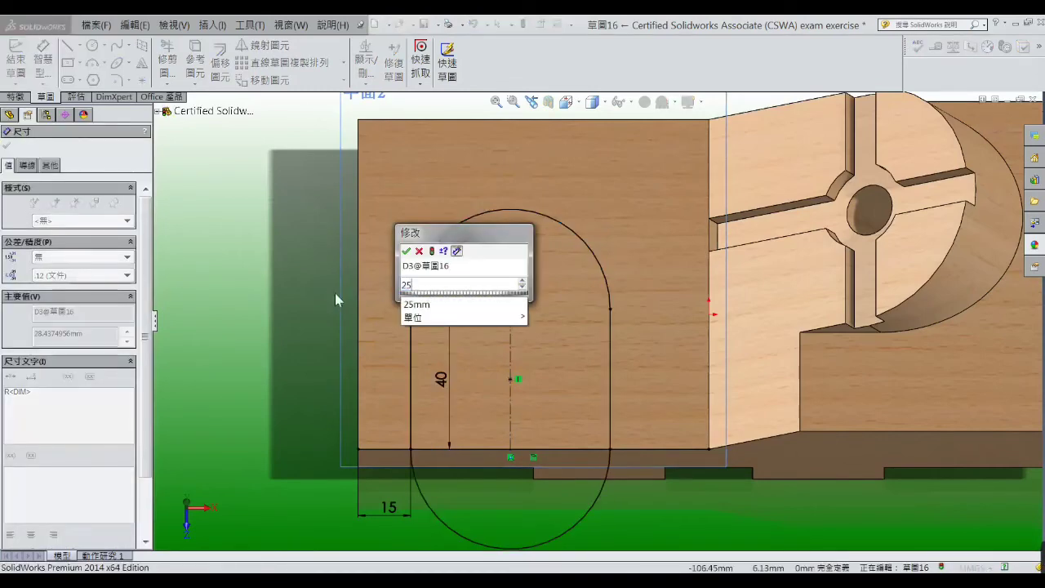
key(Return)
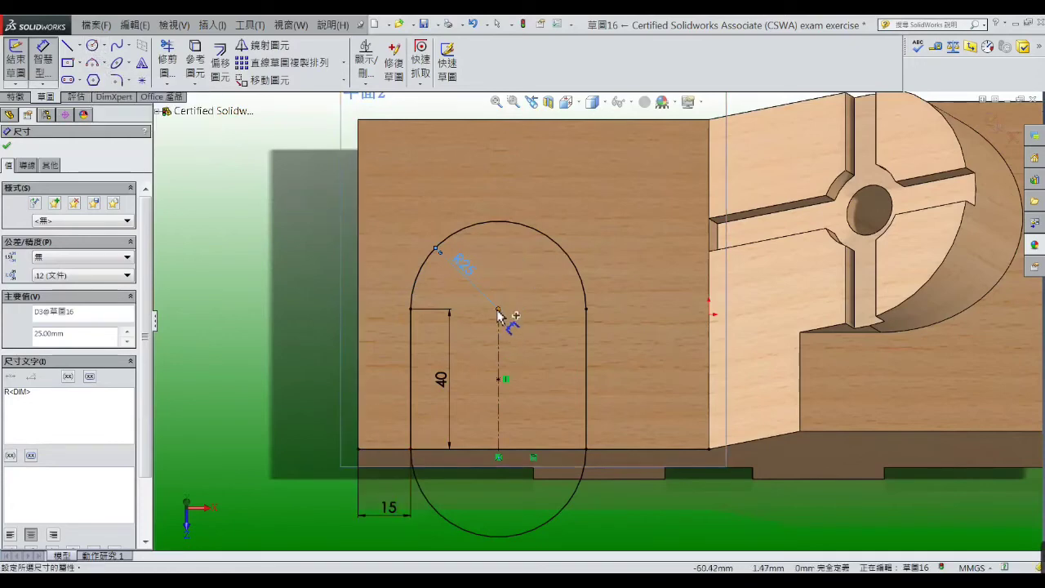
Draw two concentric circles centred on the slot's upper arc, checking the reference drawing
click(92, 45)
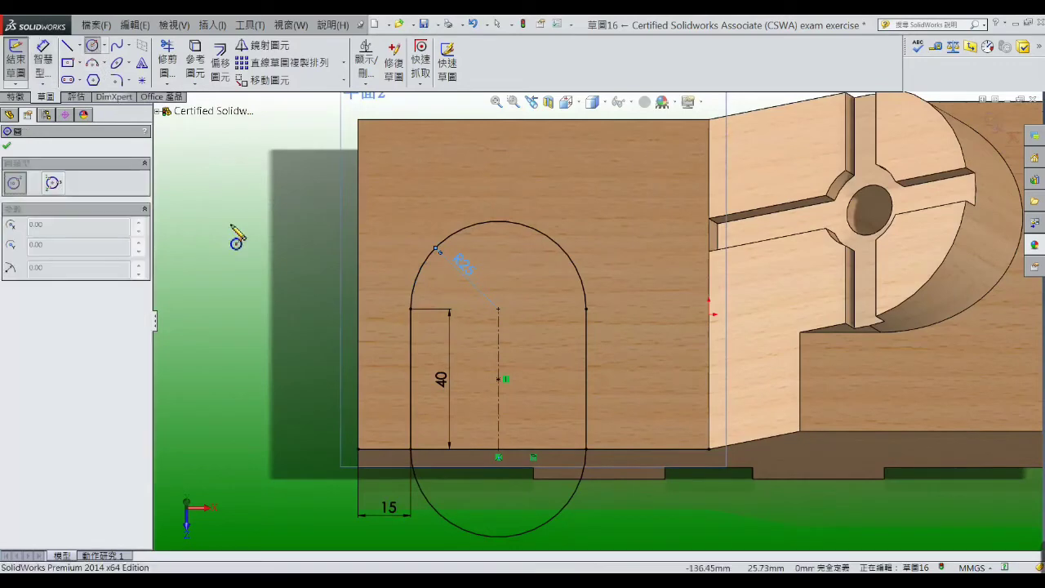
click(498, 308)
click(512, 267)
right_click(508, 198)
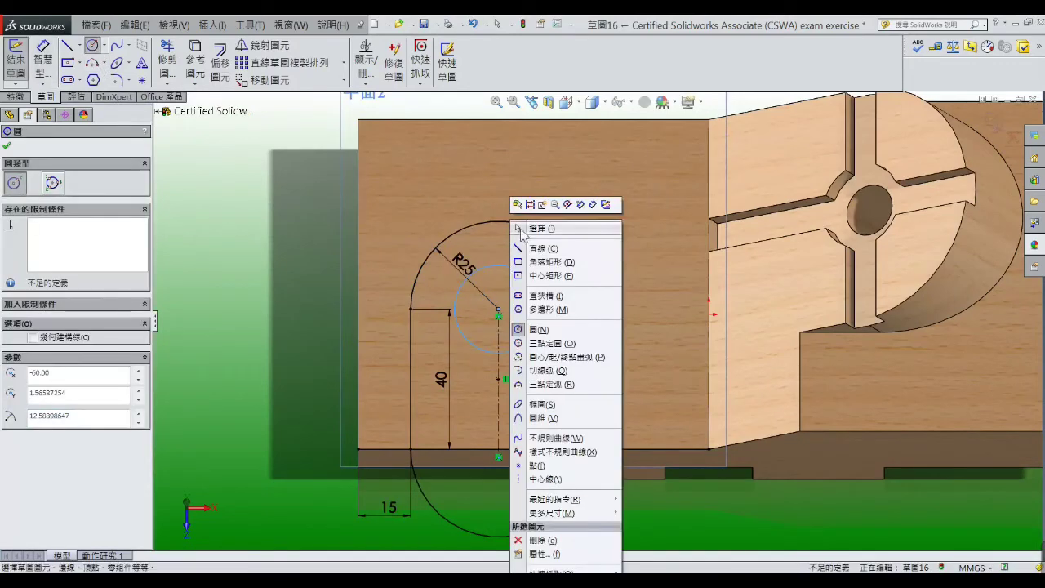
click(520, 227)
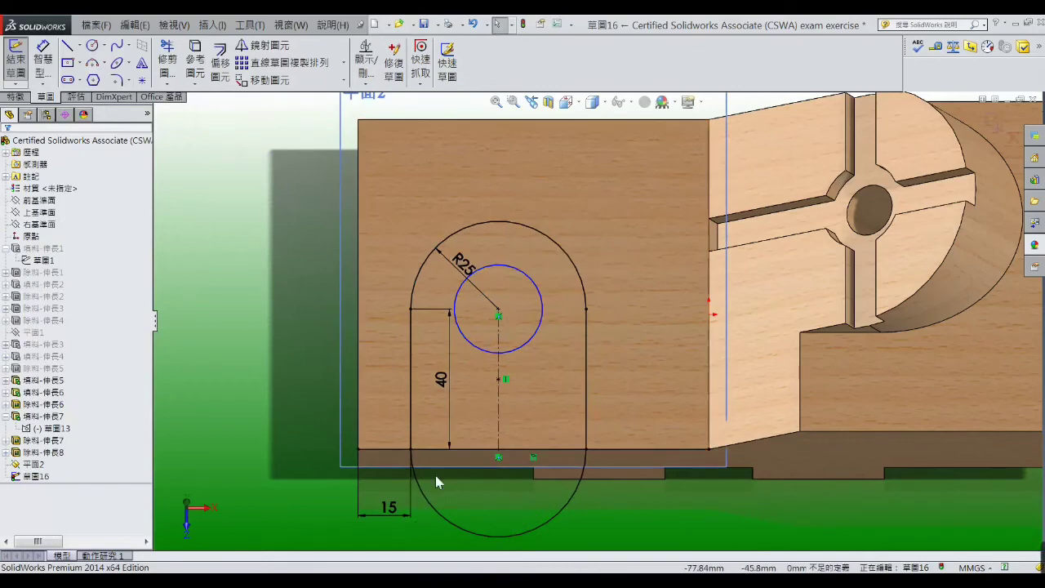
key(alt+Tab)
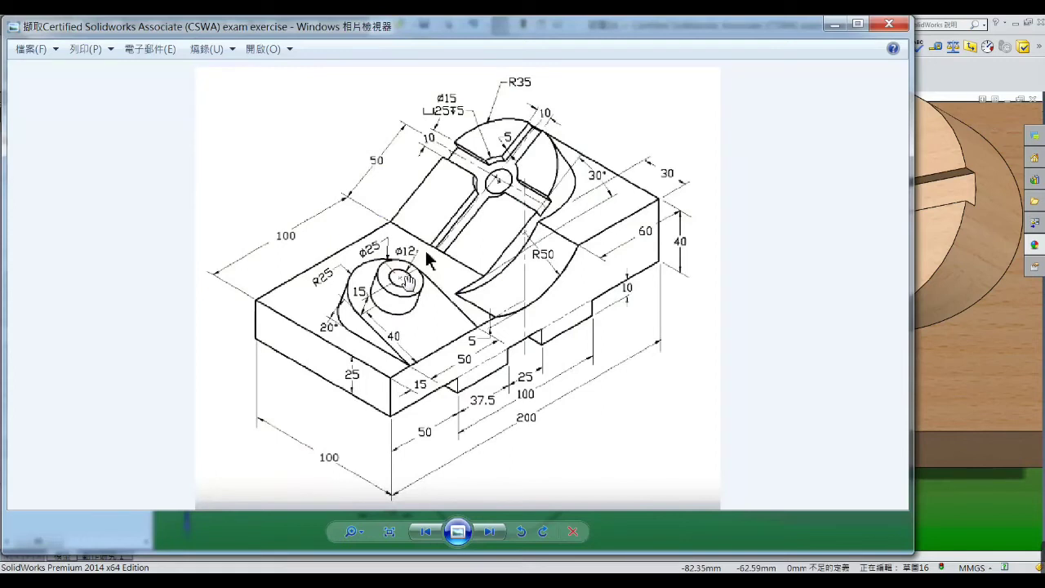
click(835, 25)
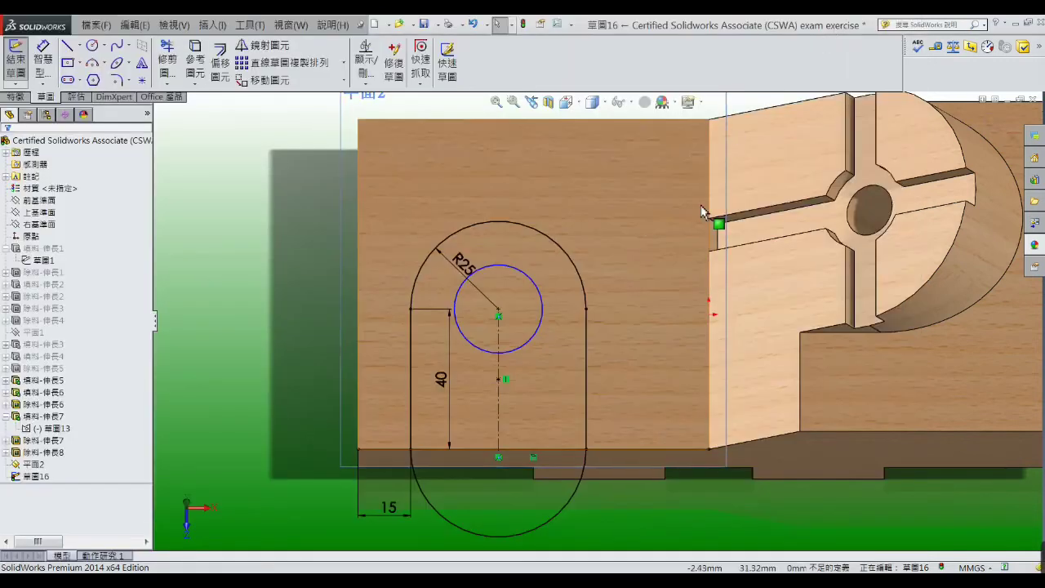
click(93, 45)
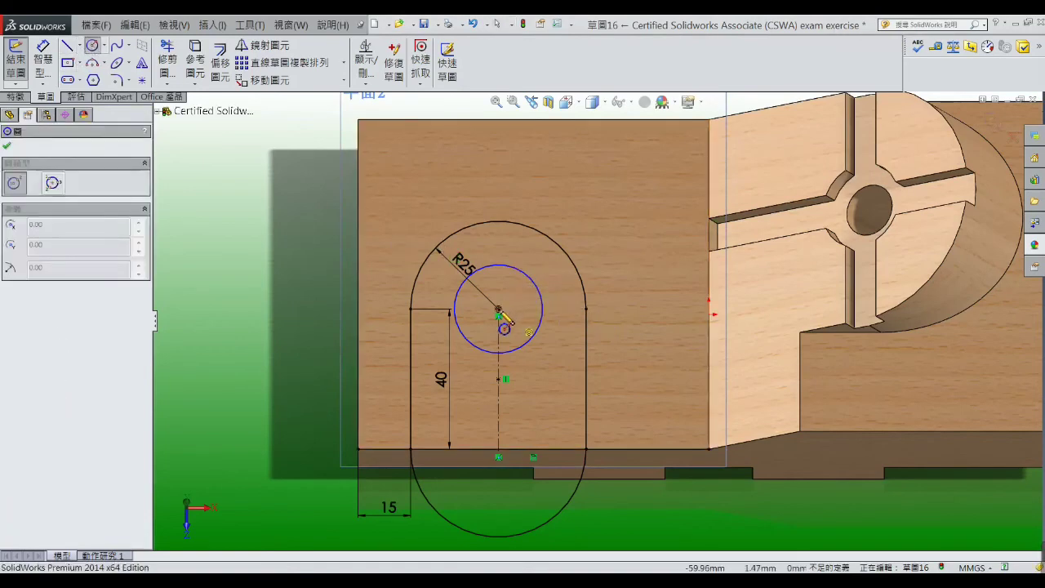
click(498, 314)
click(509, 299)
right_click(511, 291)
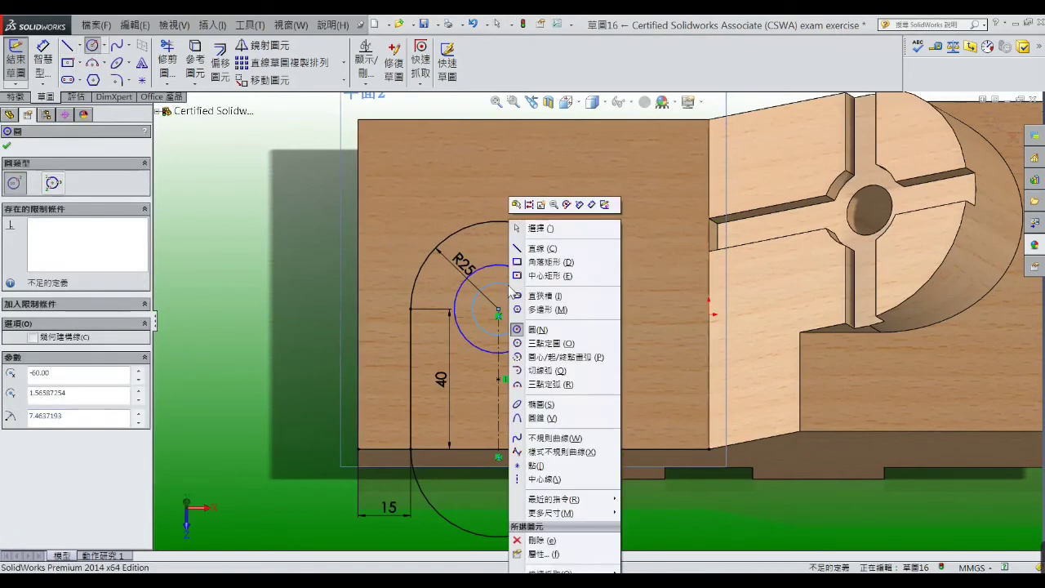
click(539, 228)
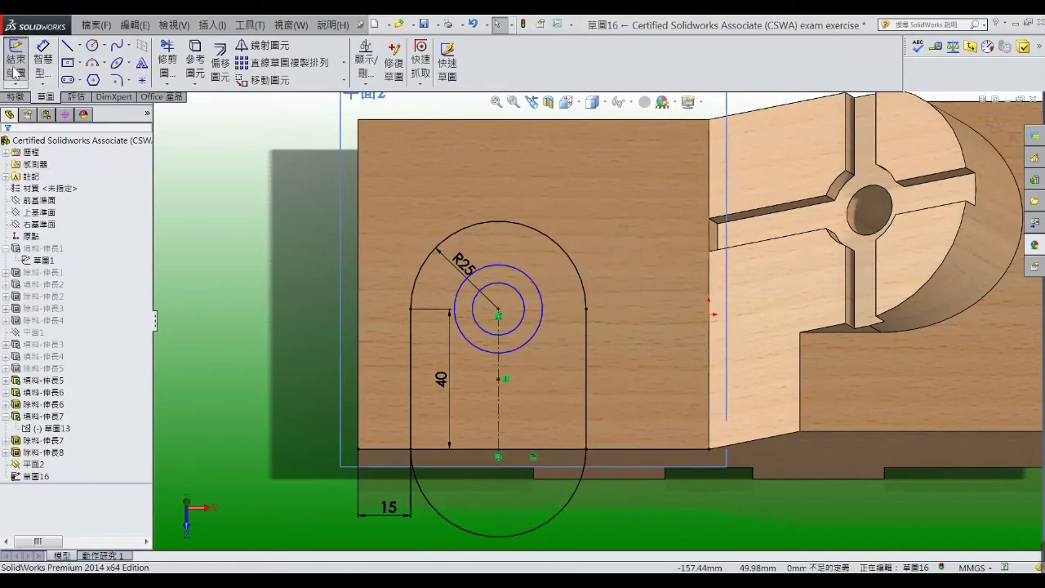
Dimension the outer circle Ø25 and the inner circle Ø12
click(43, 55)
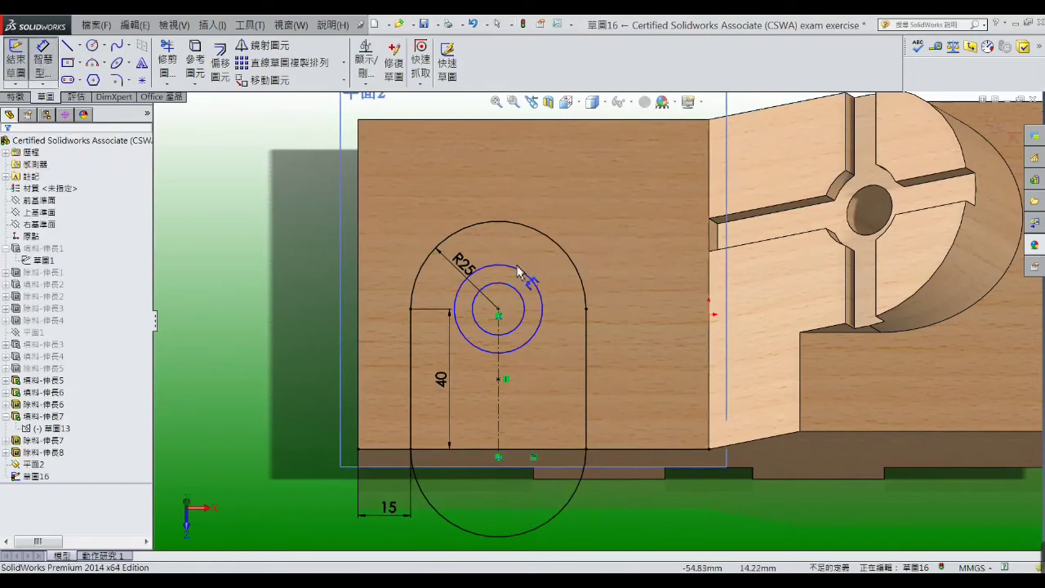
click(523, 270)
click(531, 260)
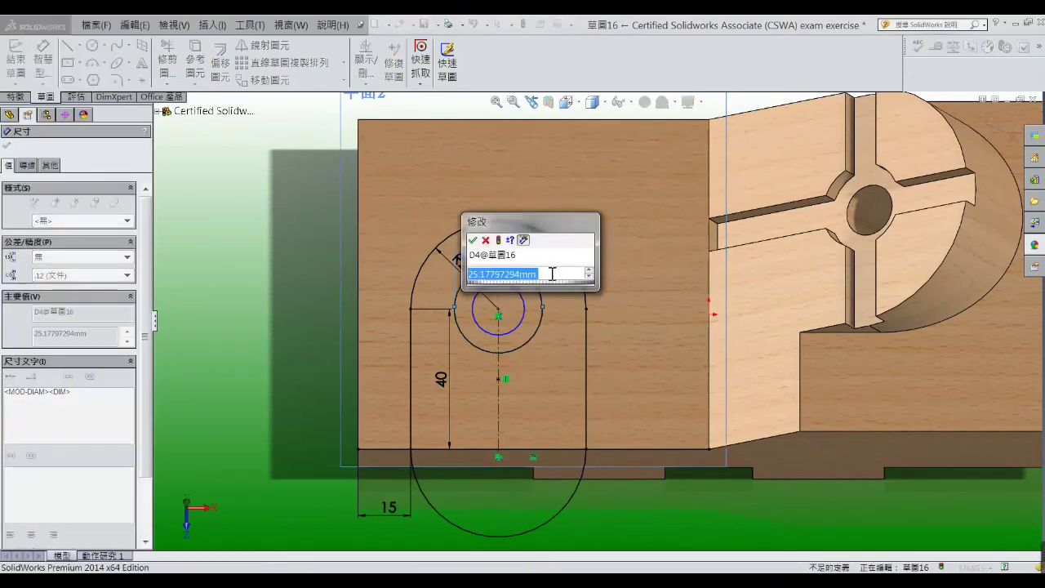
text(25)
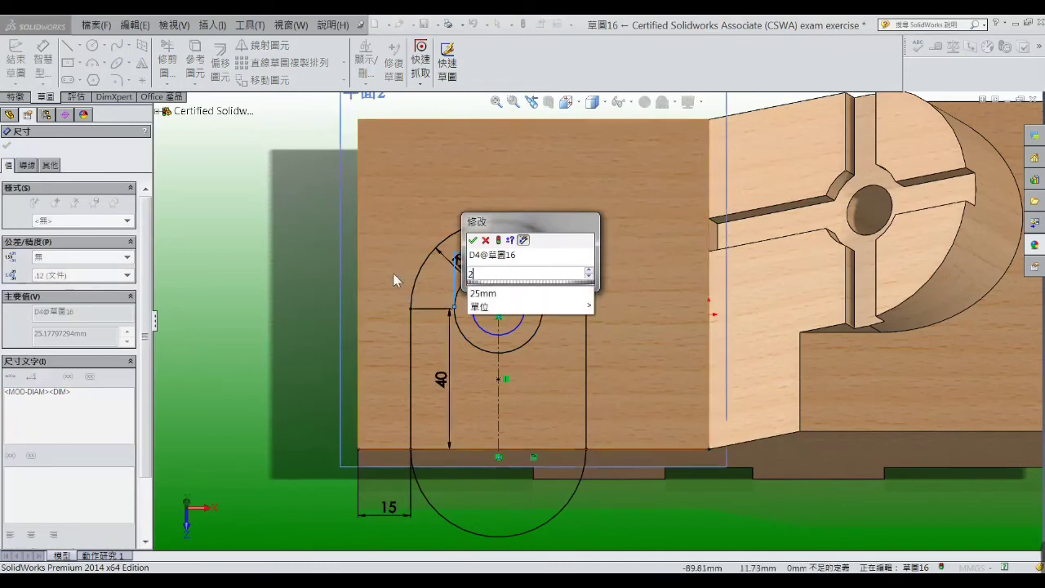
key(Return)
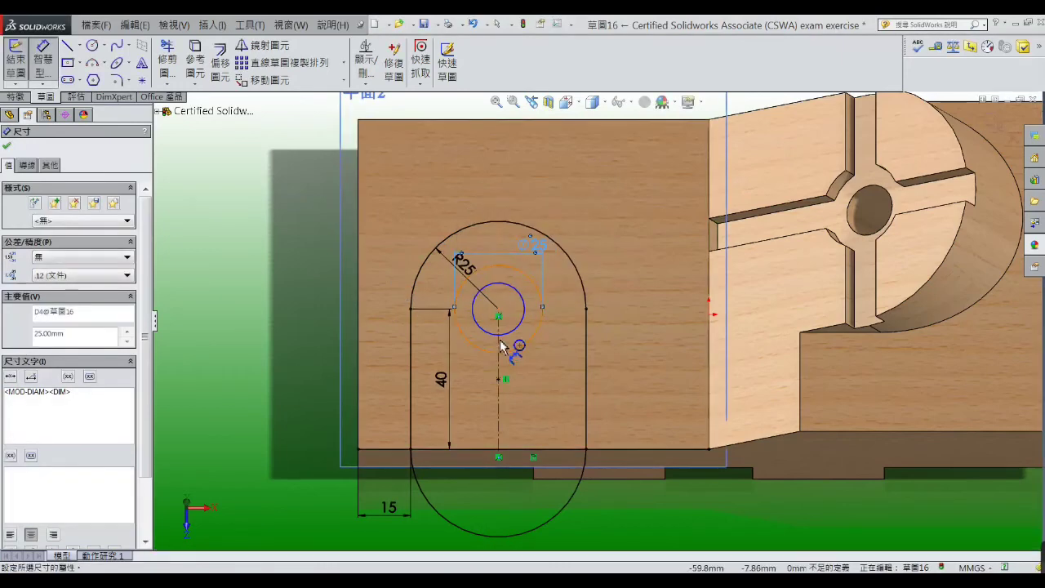
click(506, 335)
click(553, 362)
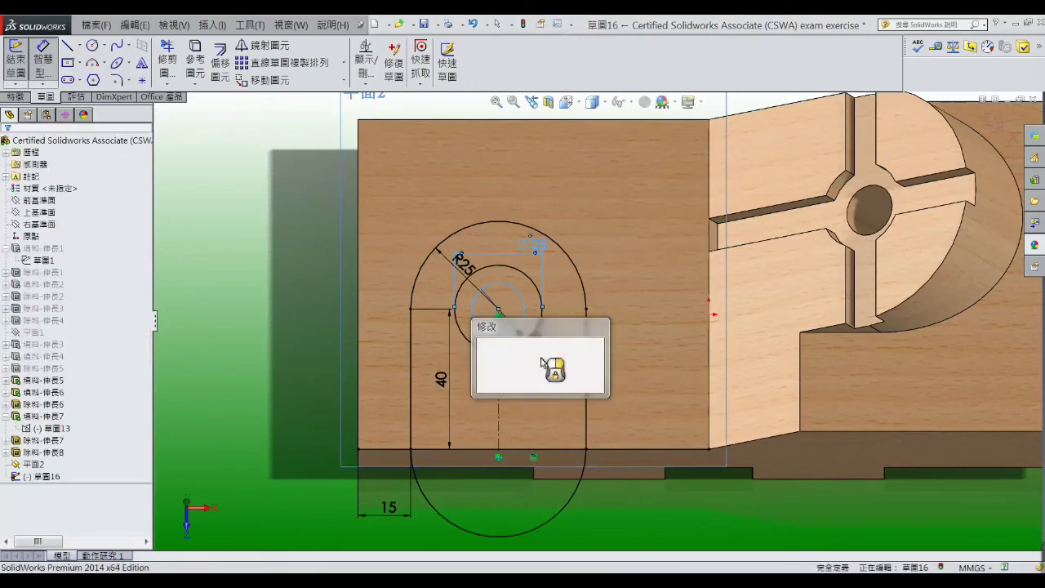
text(12)
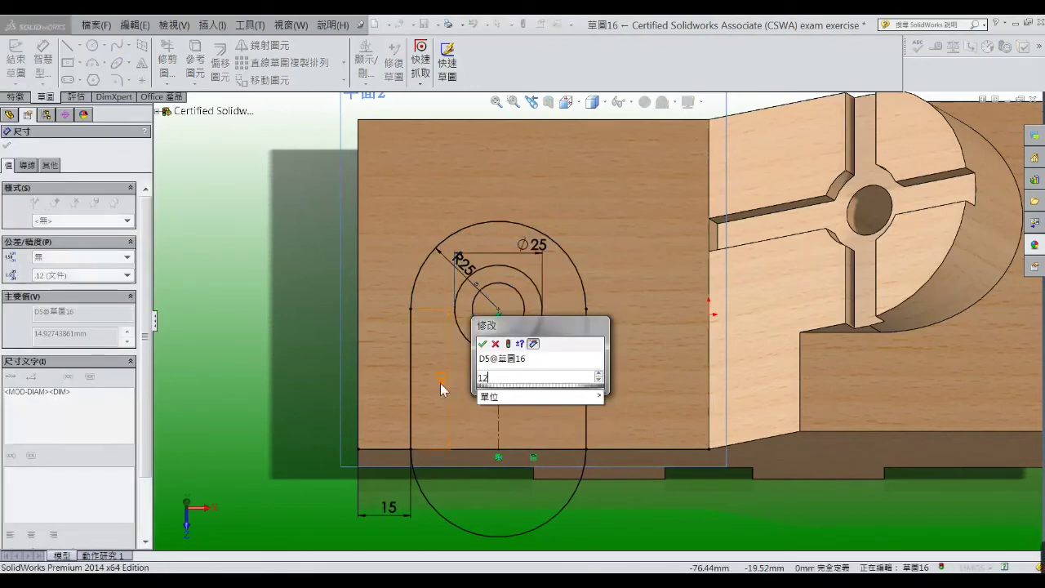
key(Return)
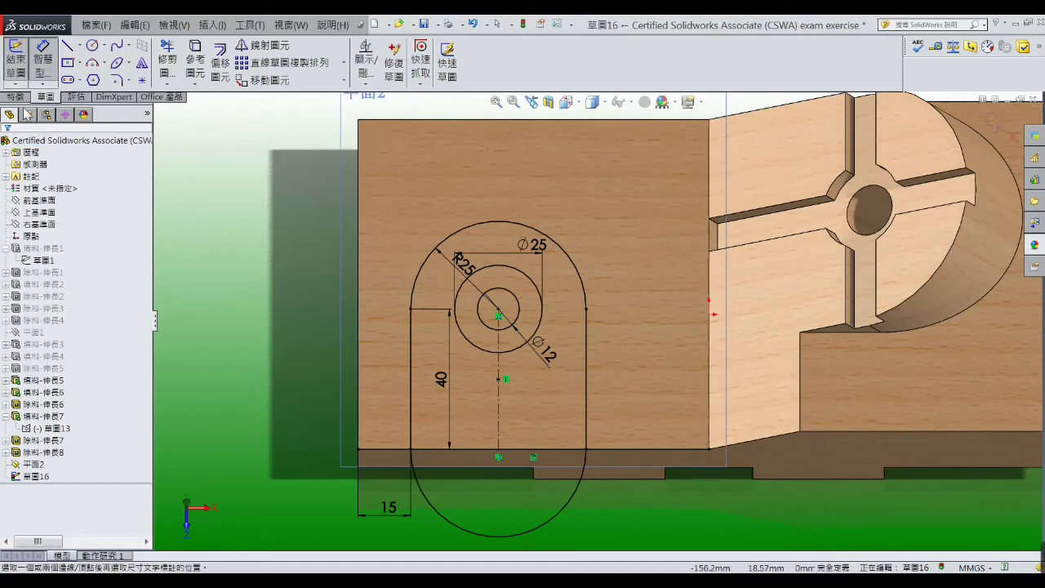
click(20, 99)
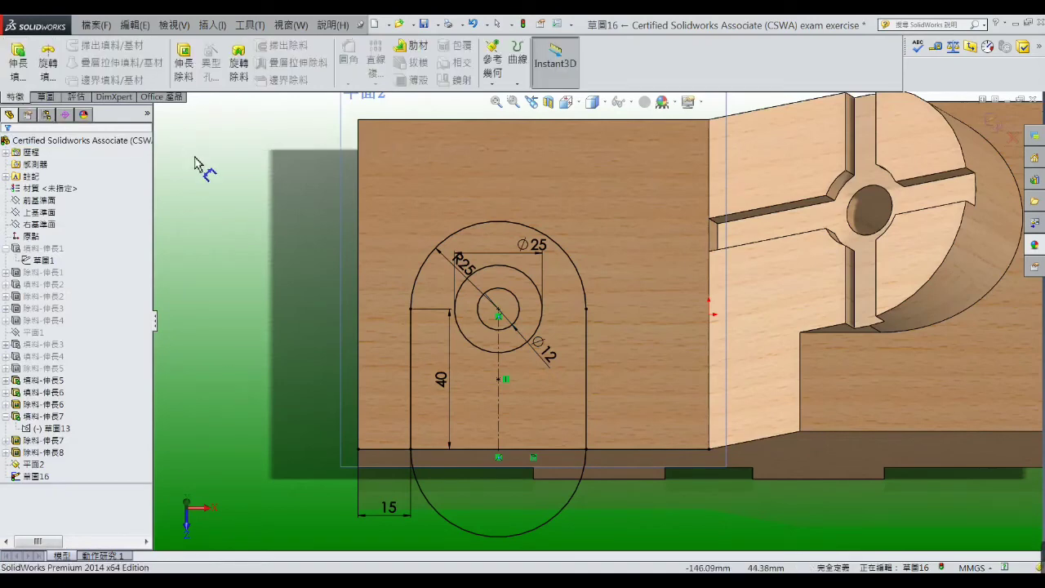
Extrude Sketch16's slot and ring regions reversed, Up To Body to the base block
click(30, 75)
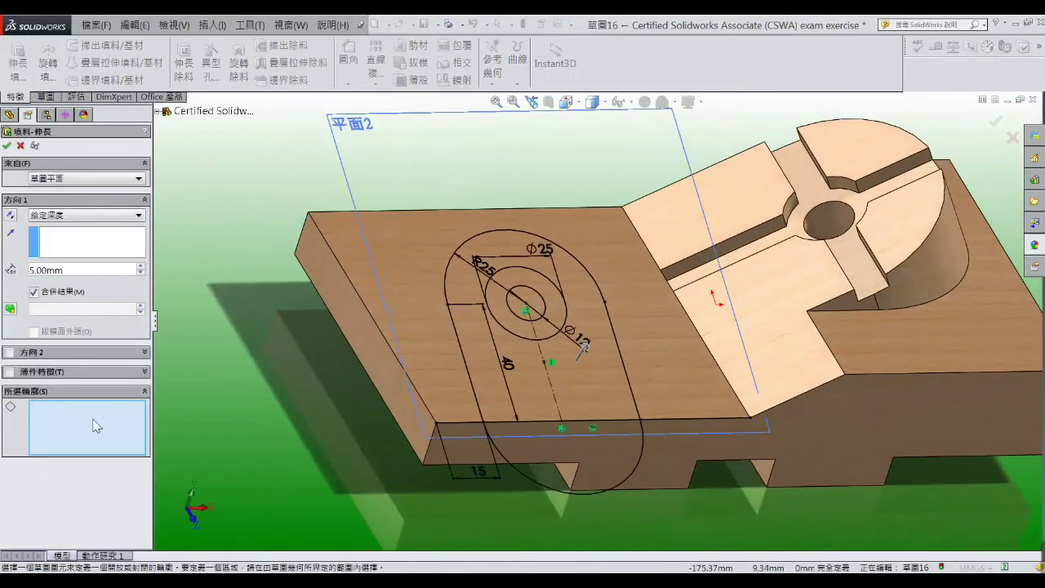
click(478, 341)
click(502, 314)
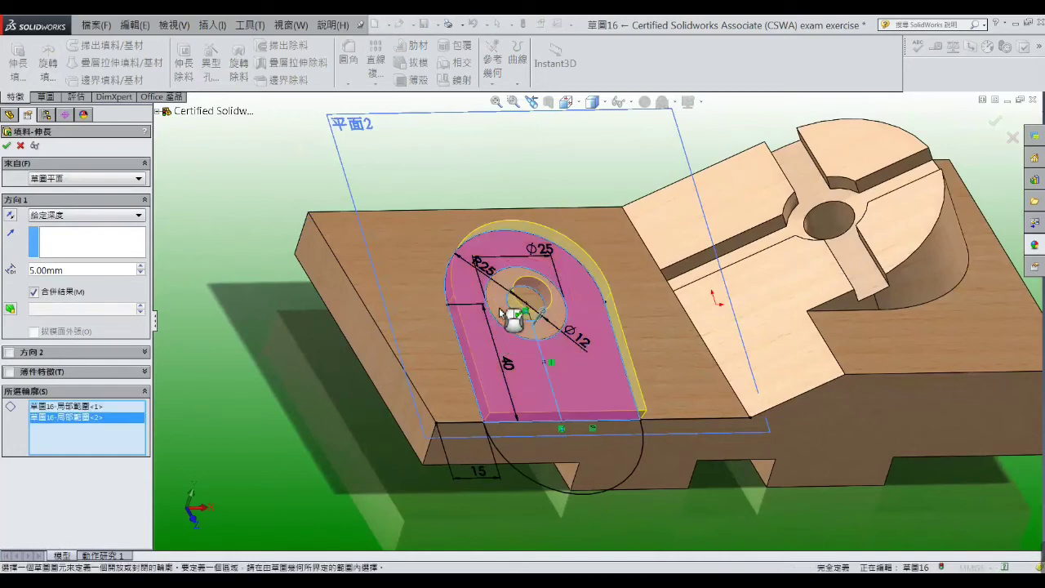
click(526, 306)
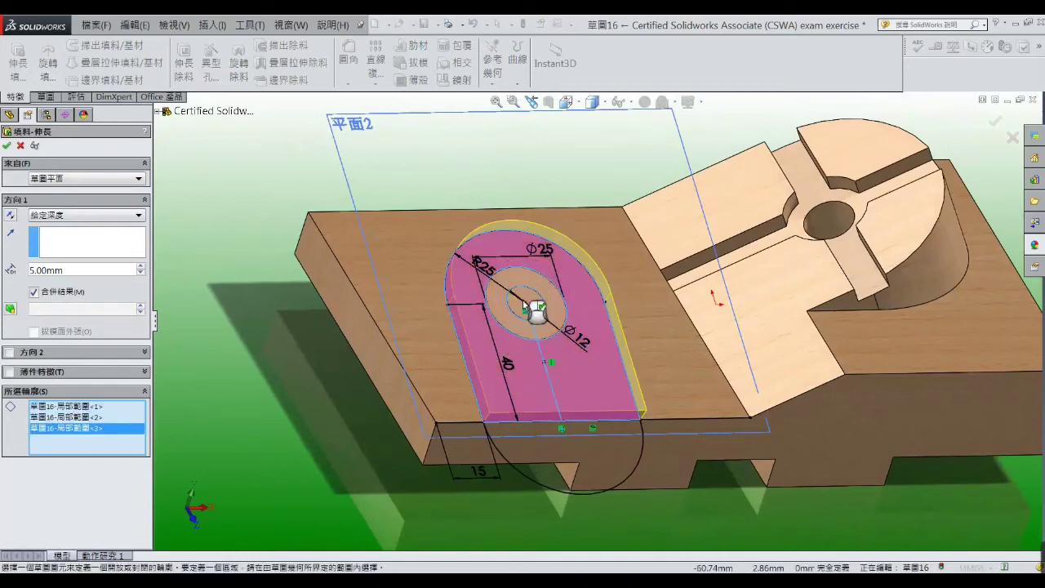
click(12, 217)
click(141, 218)
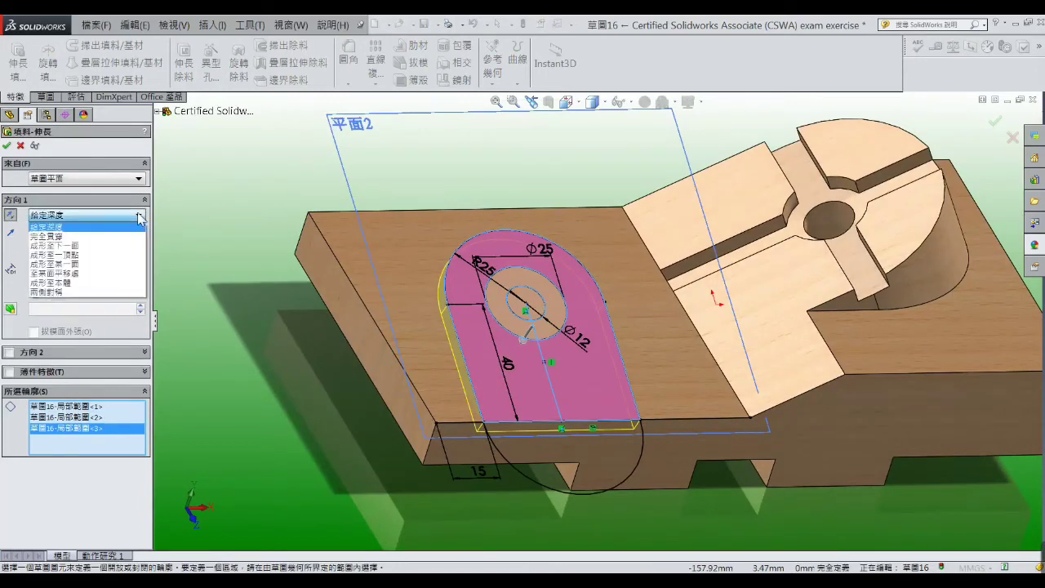
click(119, 289)
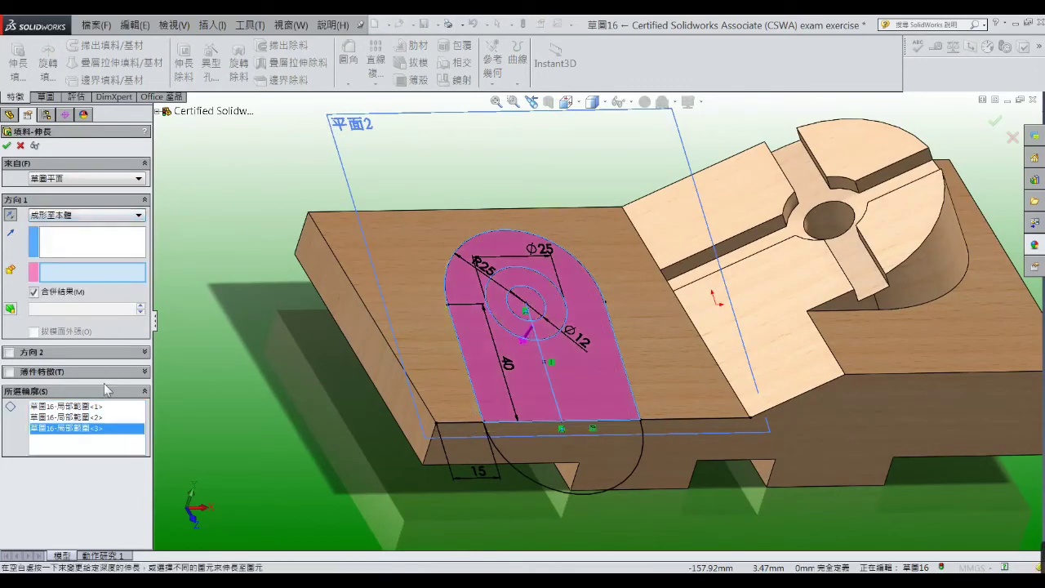
click(357, 326)
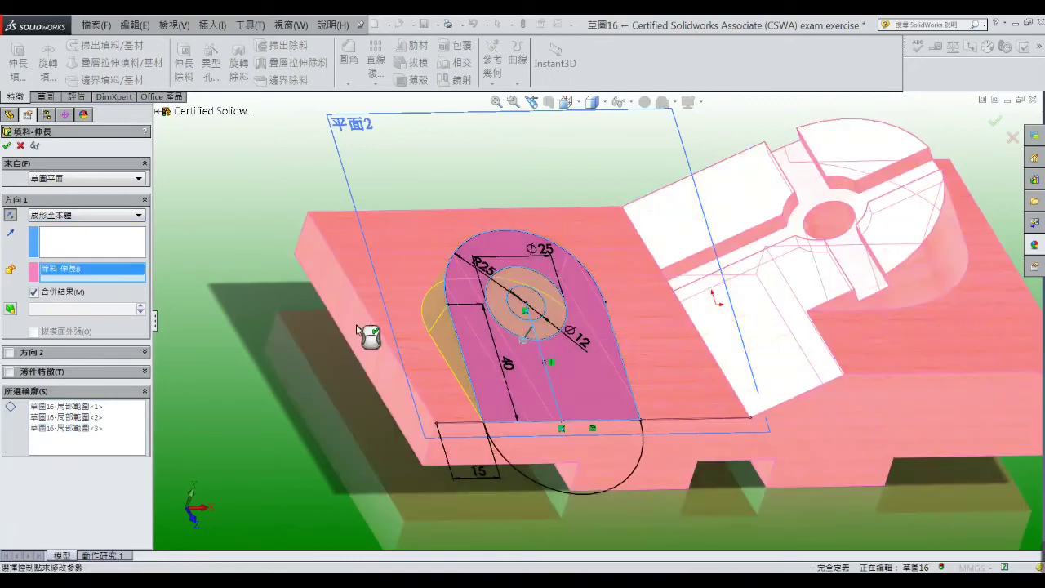
click(7, 146)
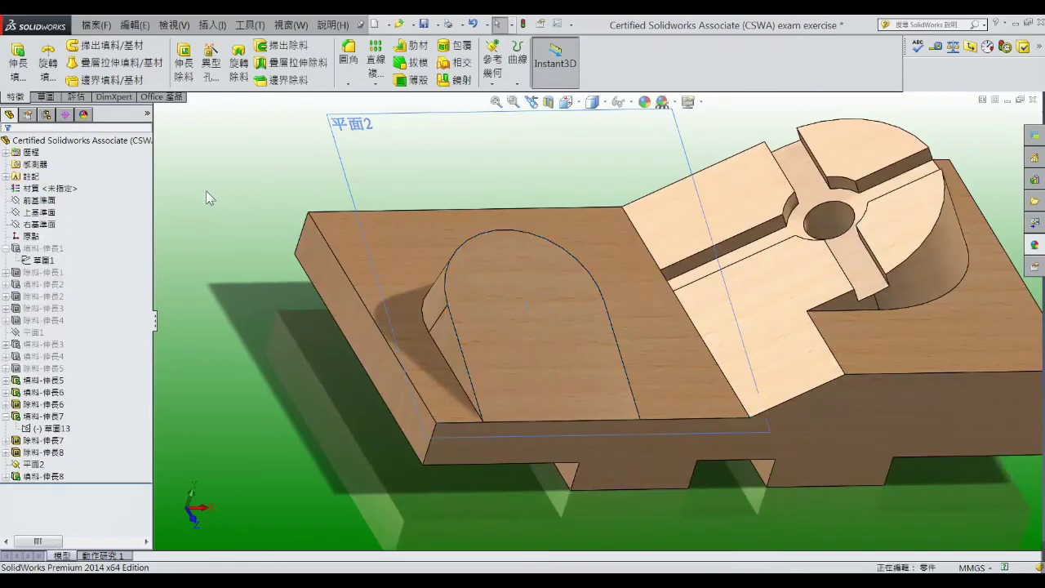
Open Sketch17 on the angled tab and select its arched top face after checking the drawing
click(507, 341)
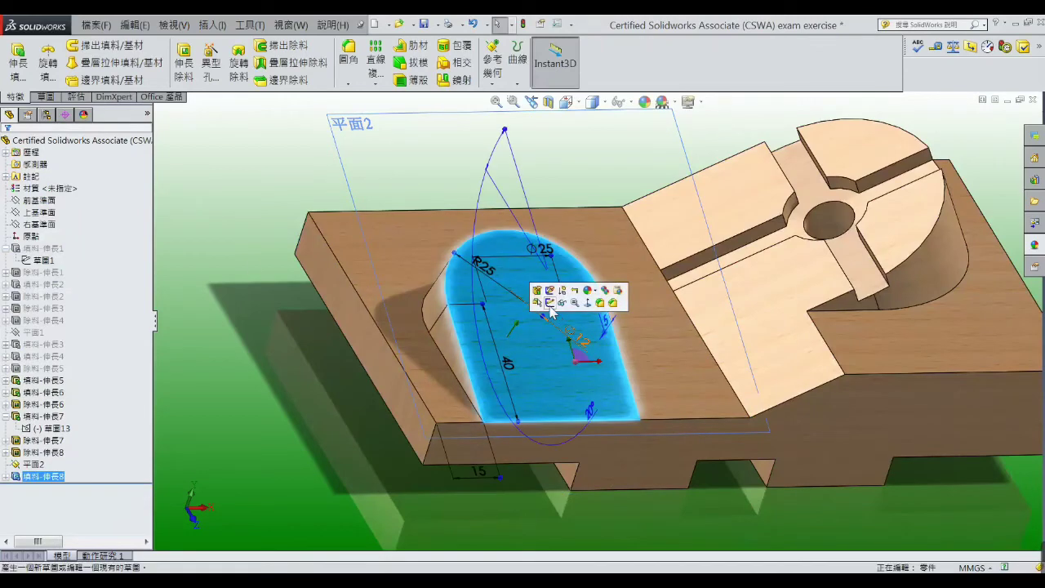
click(550, 303)
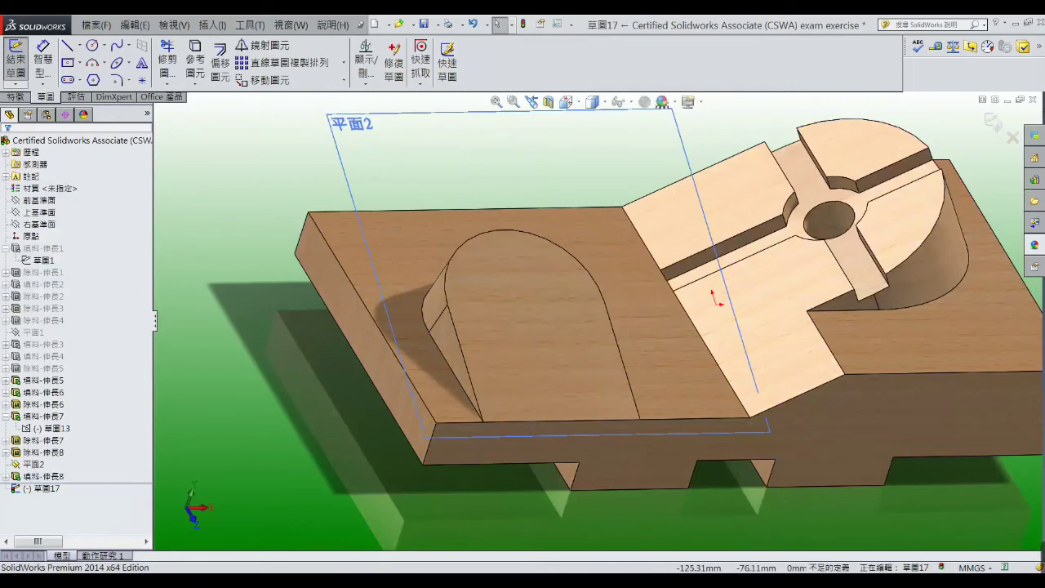
key(alt+Tab)
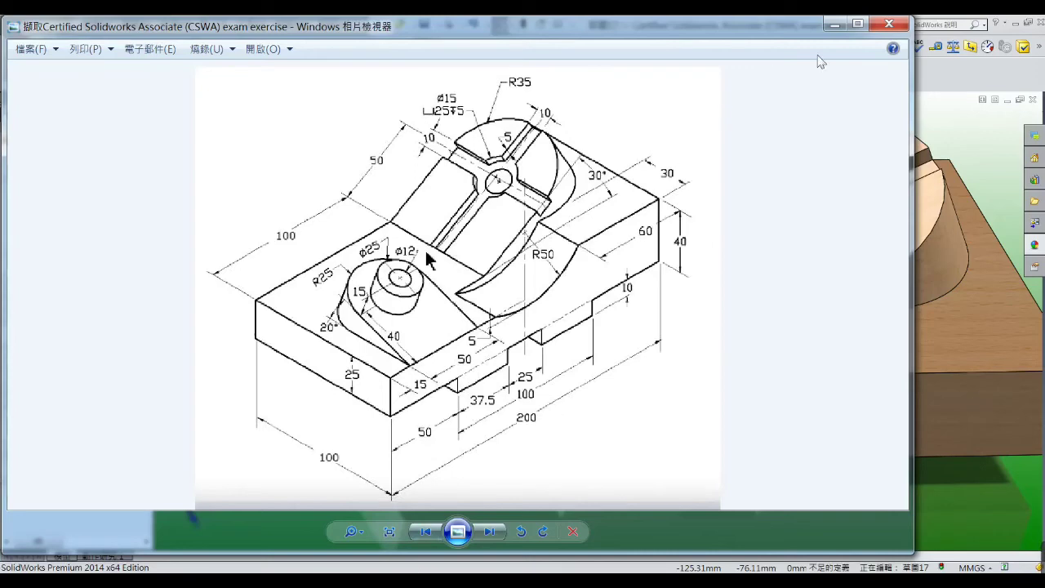
click(832, 24)
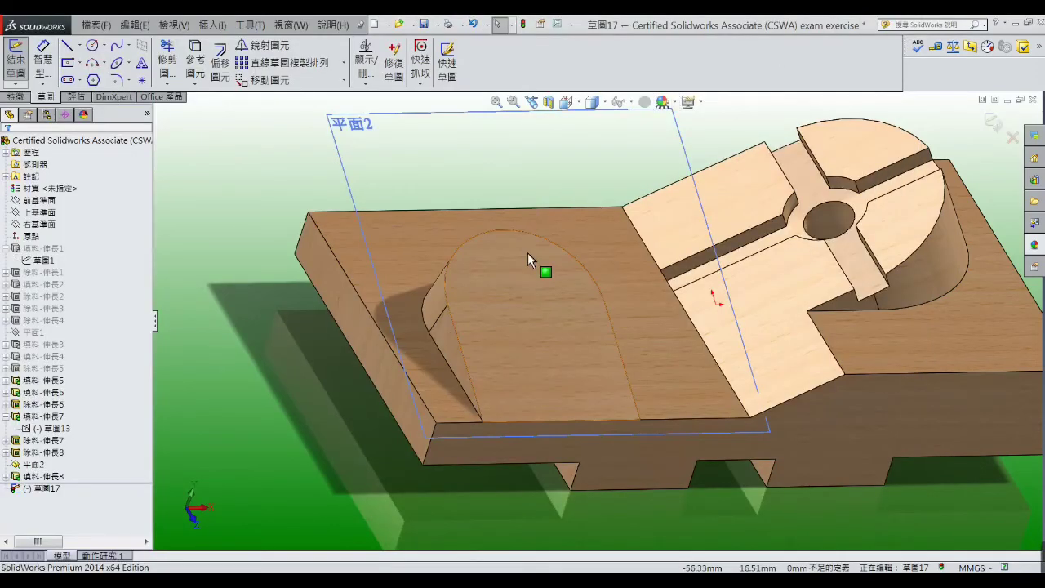
click(514, 273)
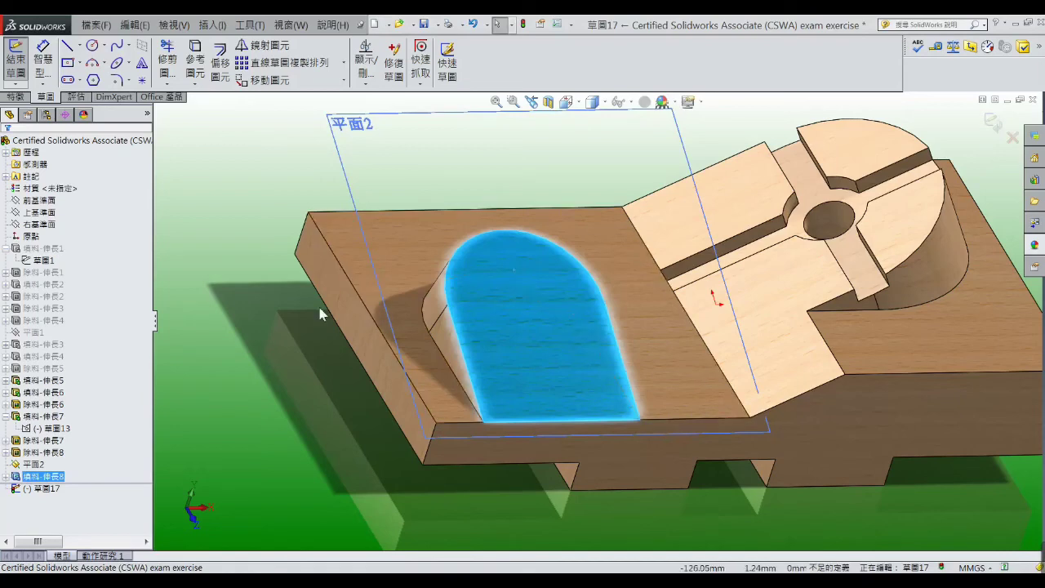
Convert the tab sketch 草圖16's outlines into the new sketch
click(294, 335)
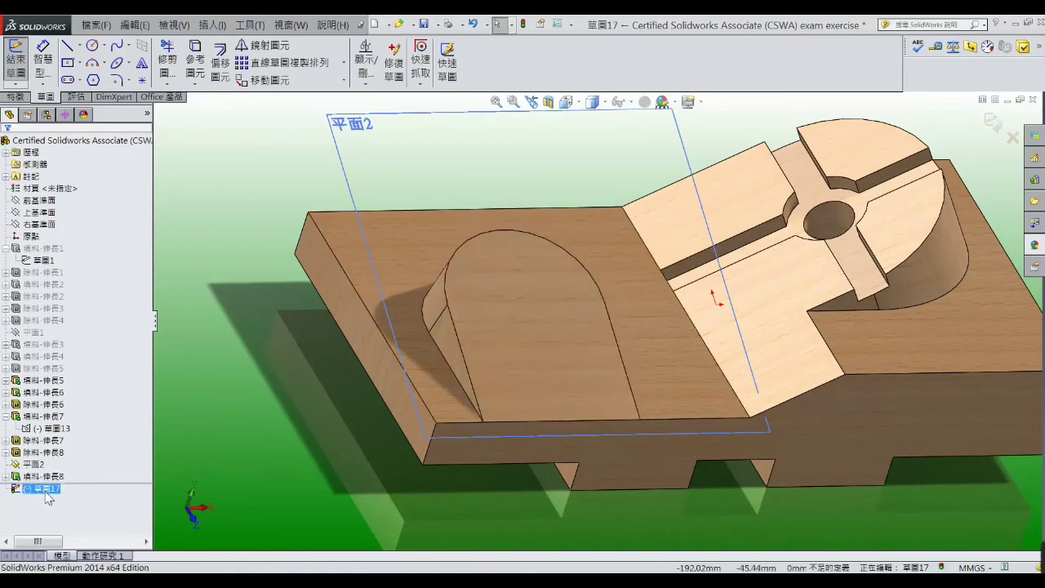
click(6, 476)
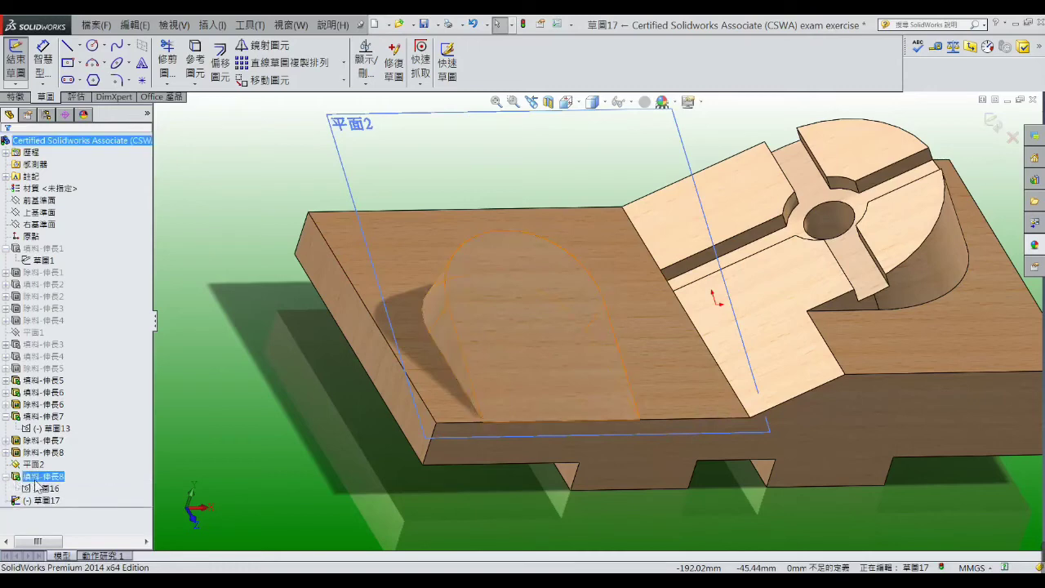
click(47, 488)
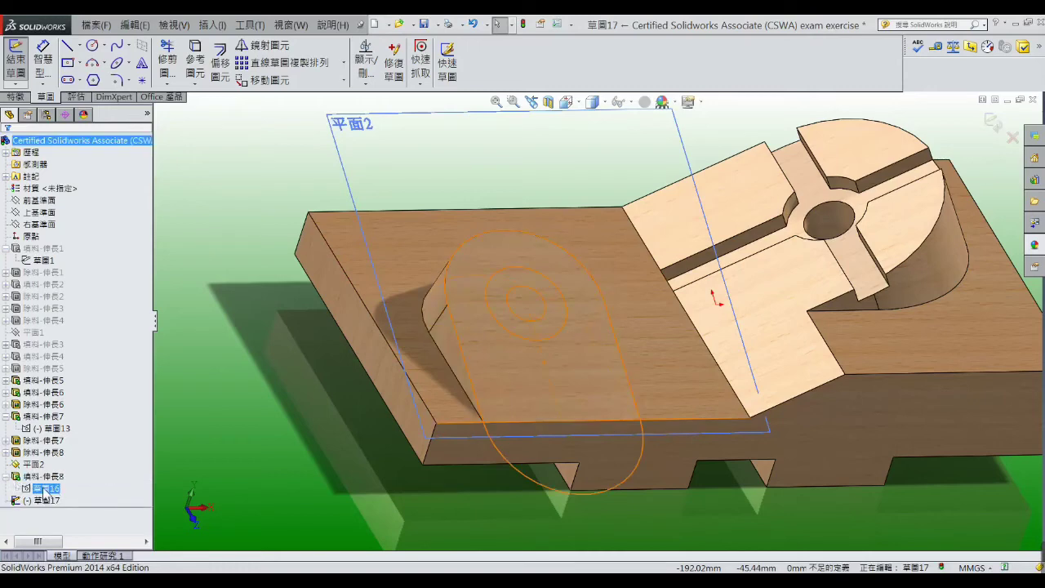
click(195, 61)
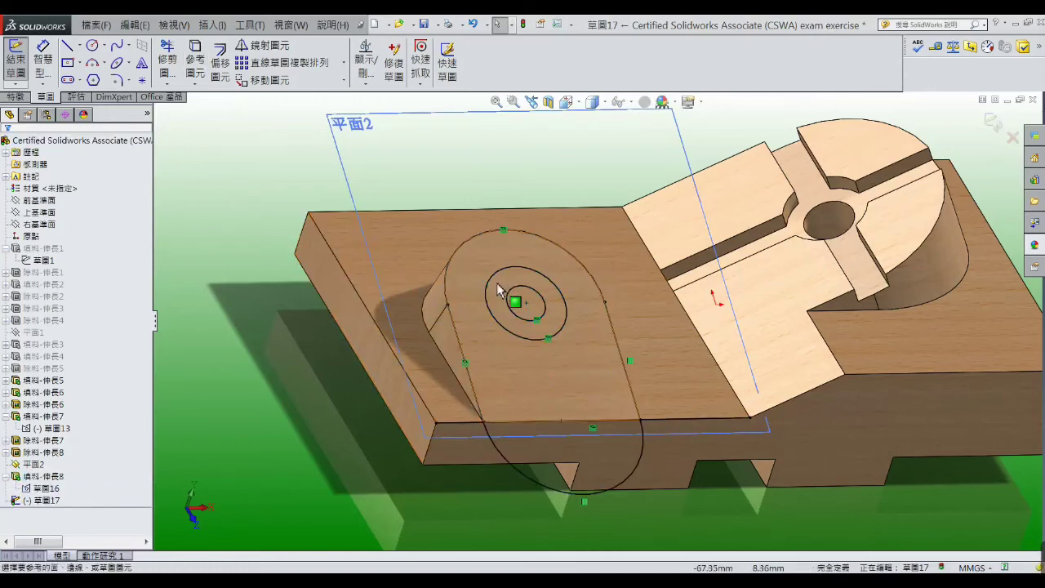
Extrude the ring between the two circles 15 mm as Boss-Extrude9
click(14, 96)
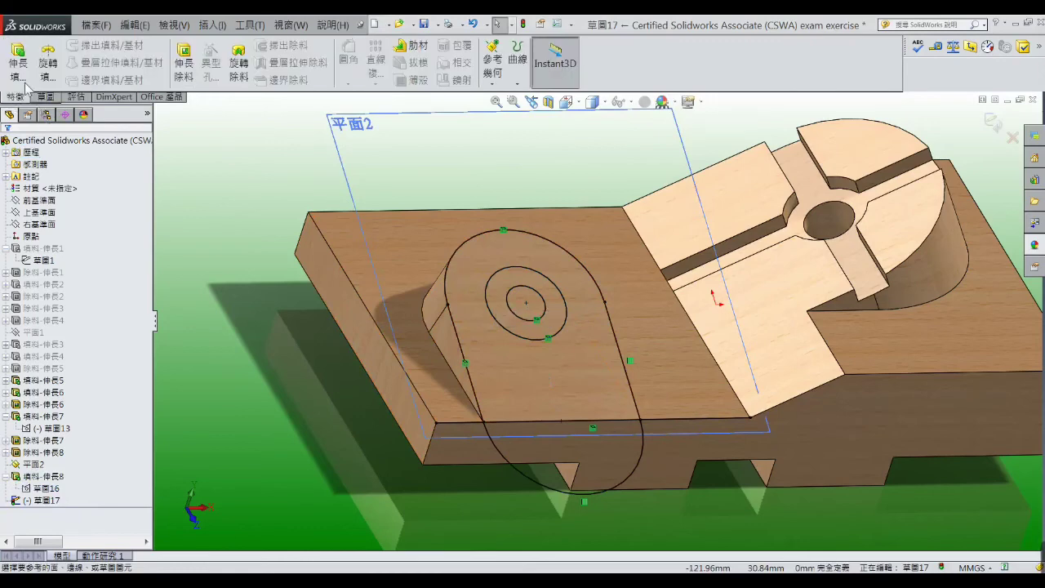
click(18, 62)
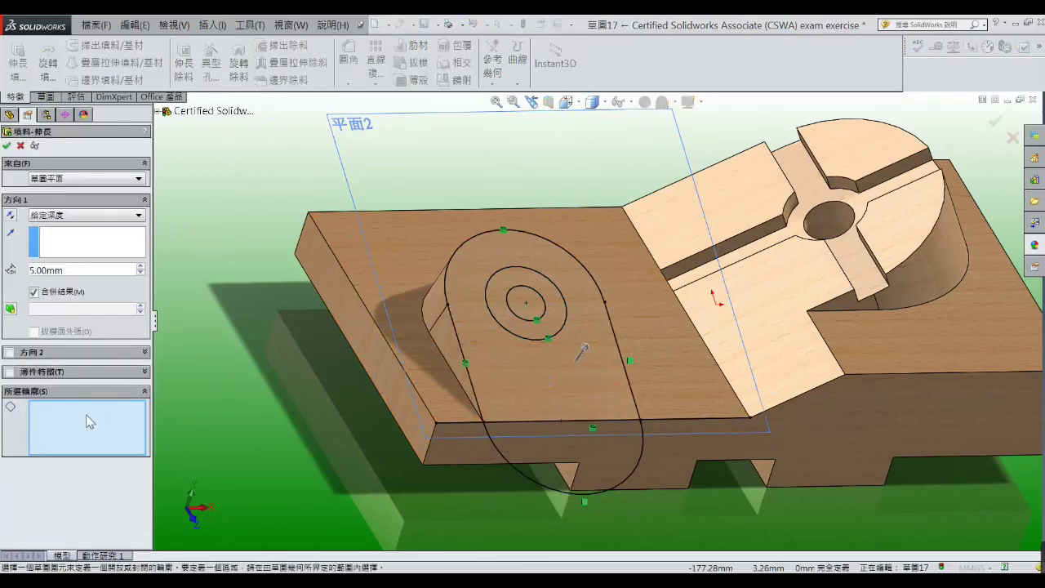
click(503, 299)
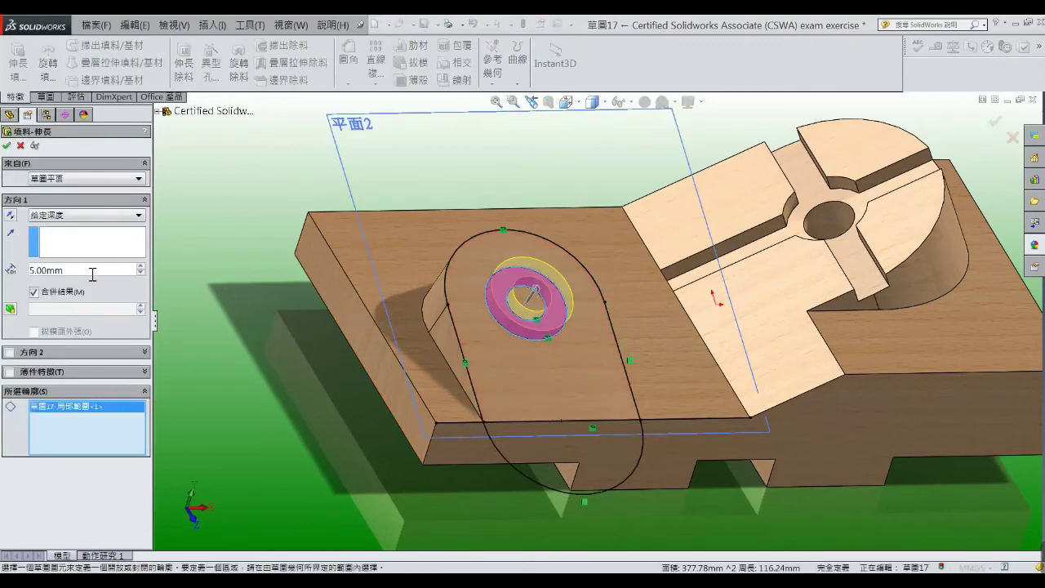
click(141, 266)
click(6, 145)
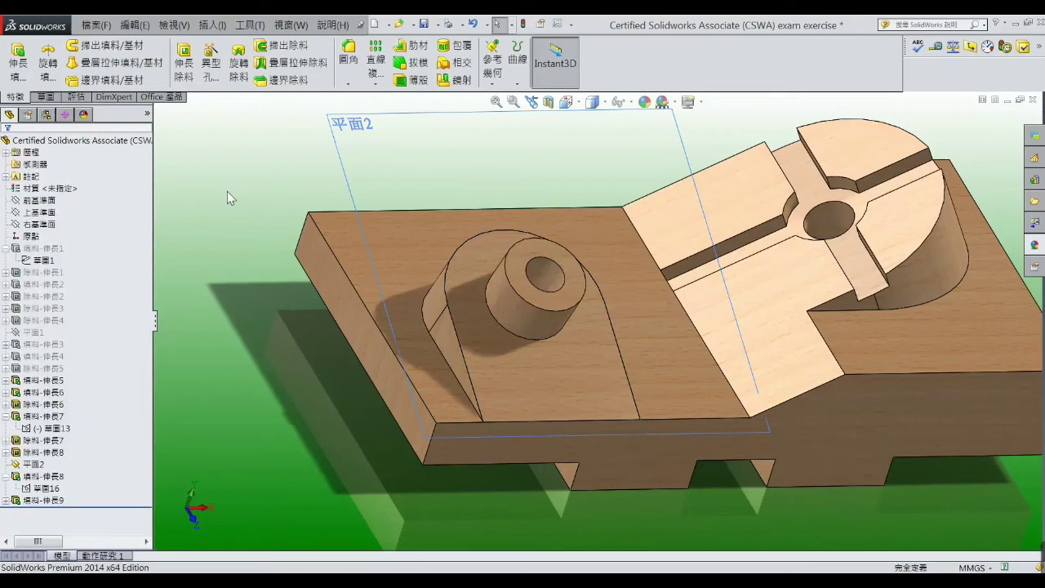
click(523, 292)
Sketch the Ø12 hole edge on the boss top face and cut it Through All
click(571, 247)
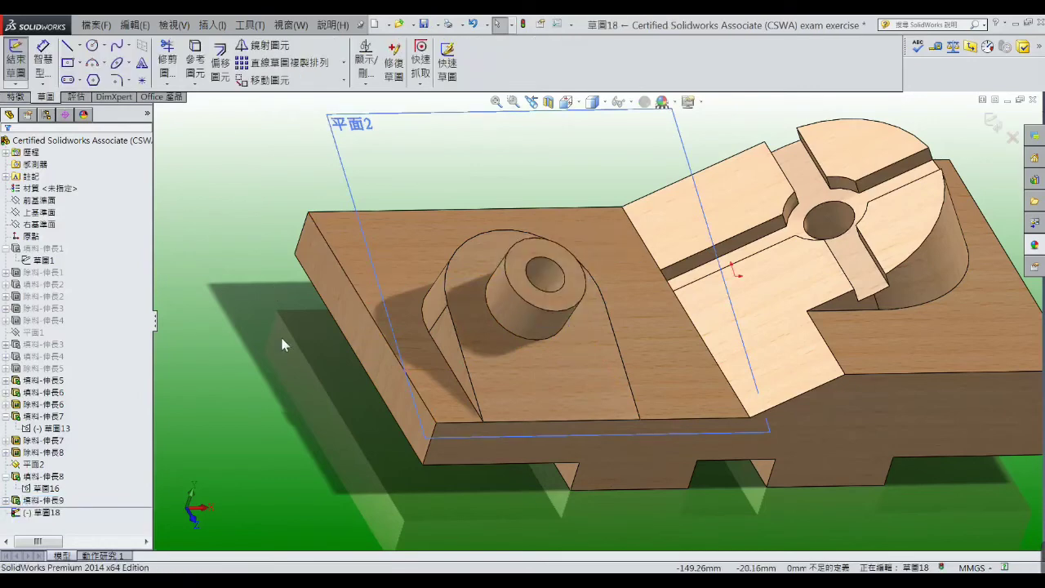
click(537, 289)
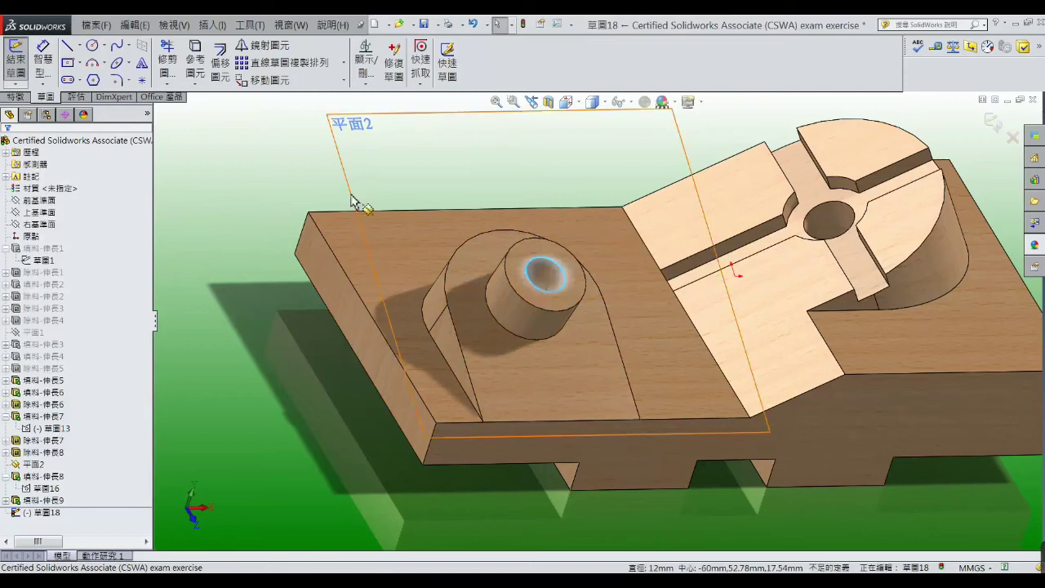
click(196, 70)
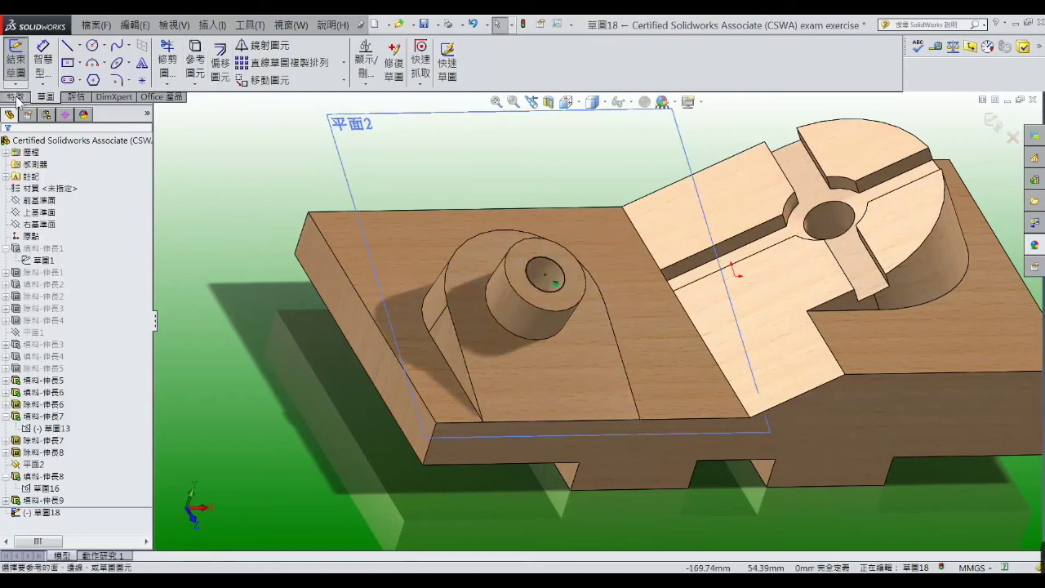
click(15, 97)
click(183, 63)
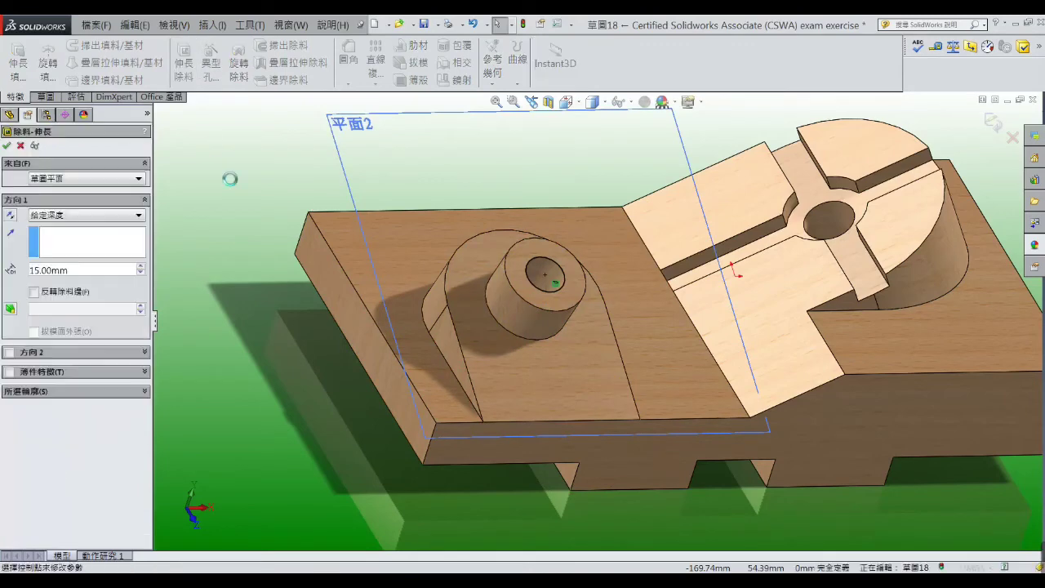
click(141, 214)
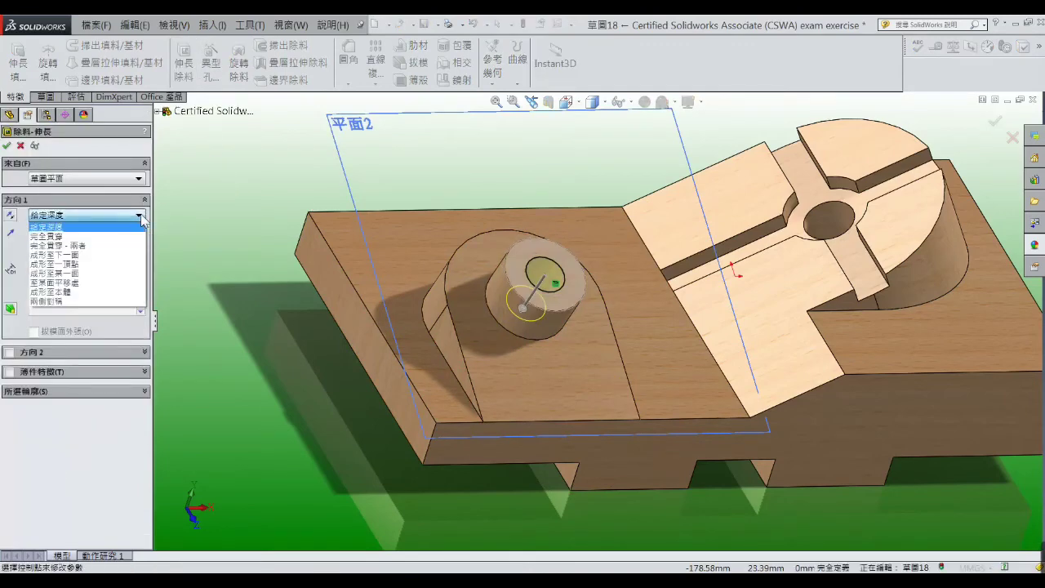
click(133, 235)
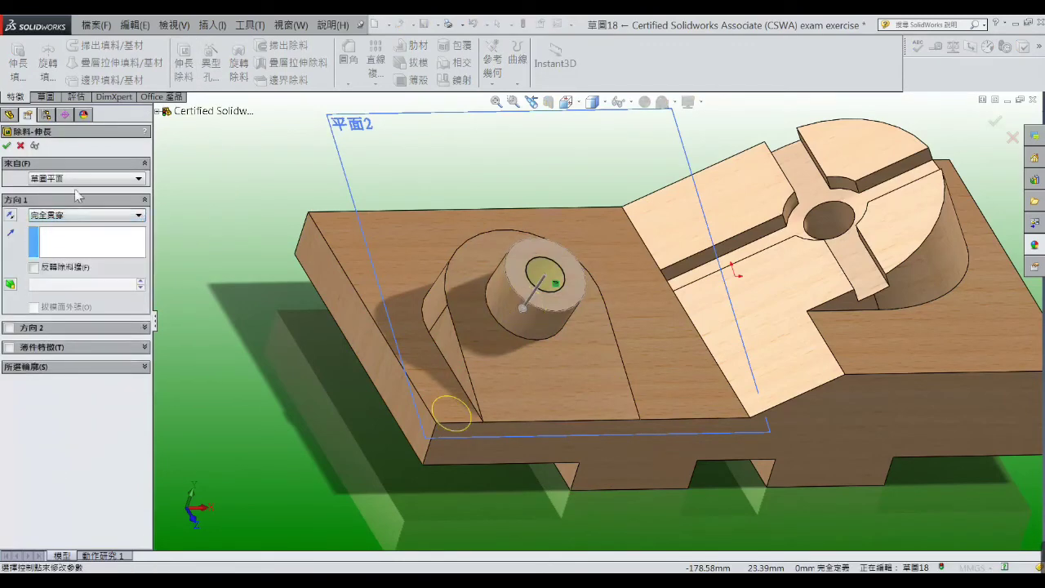
click(6, 147)
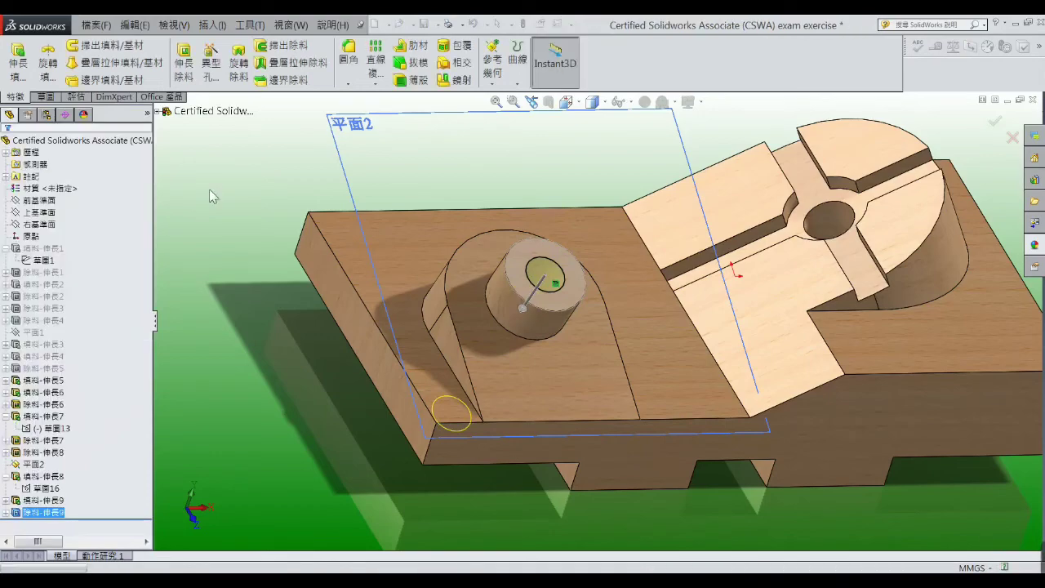
Orbit the finished part and bring up the CSWA drawing to compare
click(278, 392)
mouse_move(333, 278)
middle_down()
mouse_move(256, 375)
mouse_move(466, 409)
middle_up()
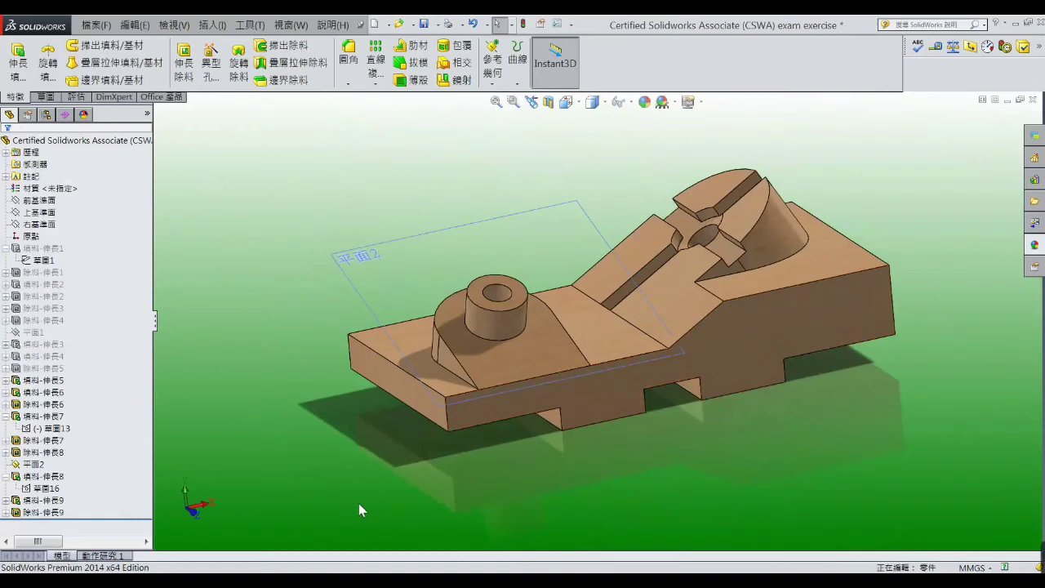
key(alt+Tab)
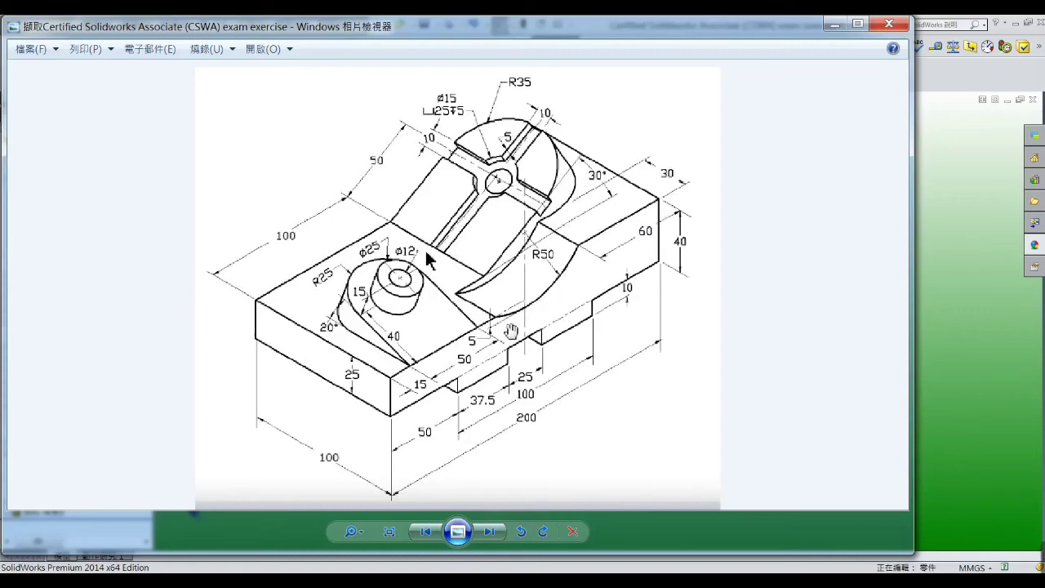
Hide the reference drawing and start a sketch on the part's front side face, viewed normal to it
scroll(516, 324, down, 2)
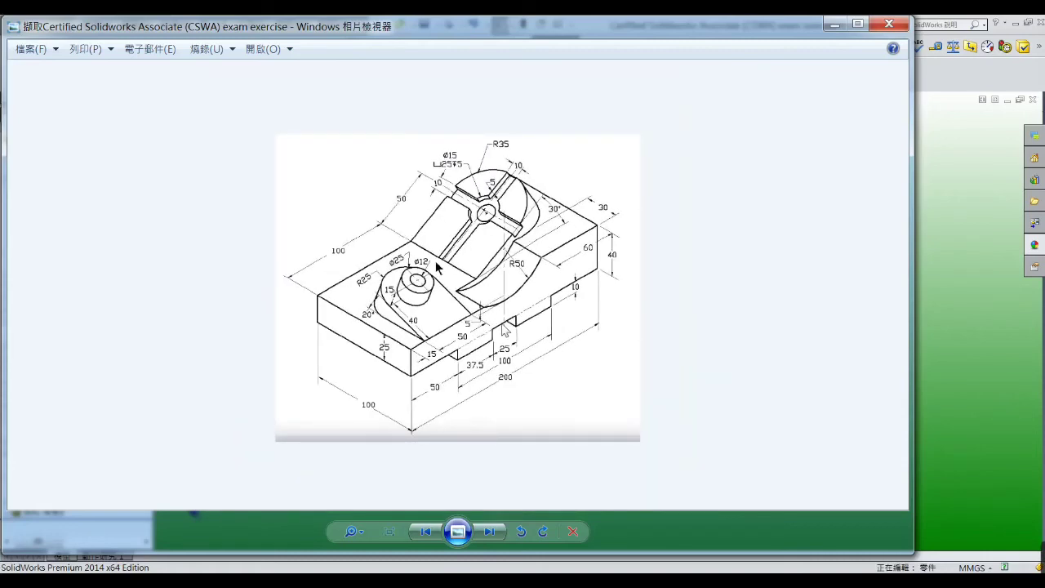
scroll(504, 329, up, 2)
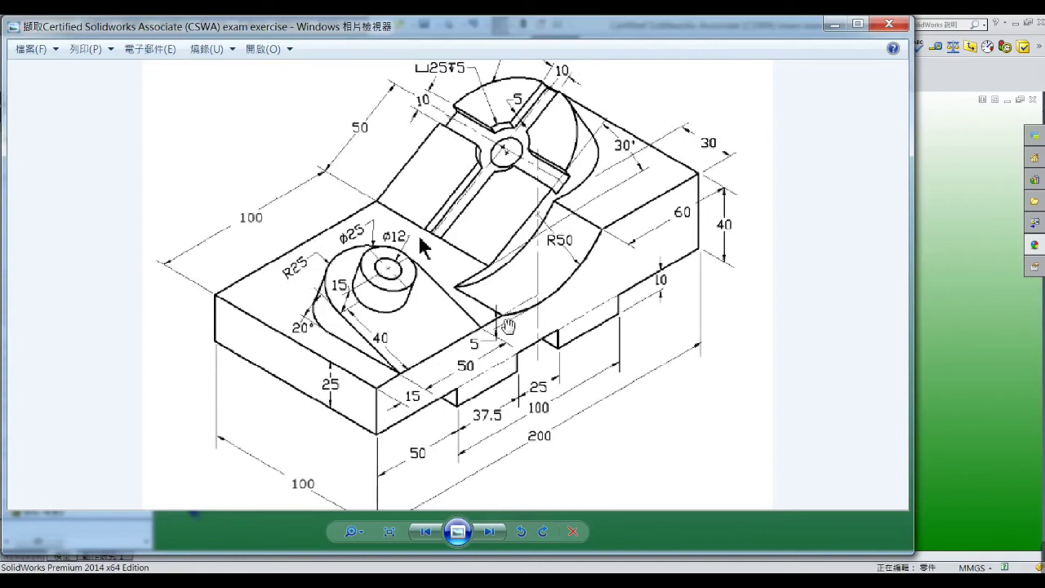
click(837, 29)
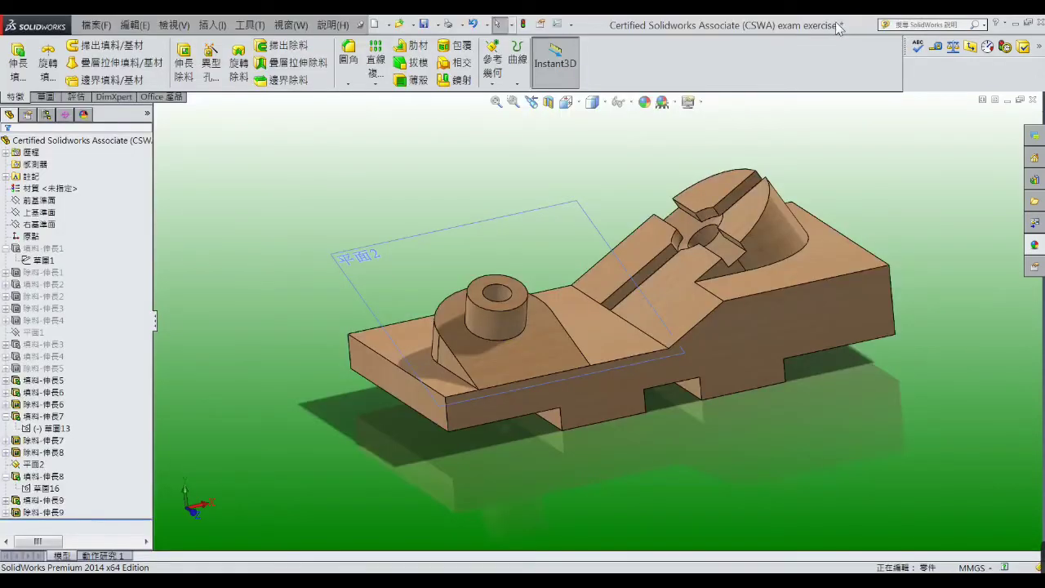
click(729, 326)
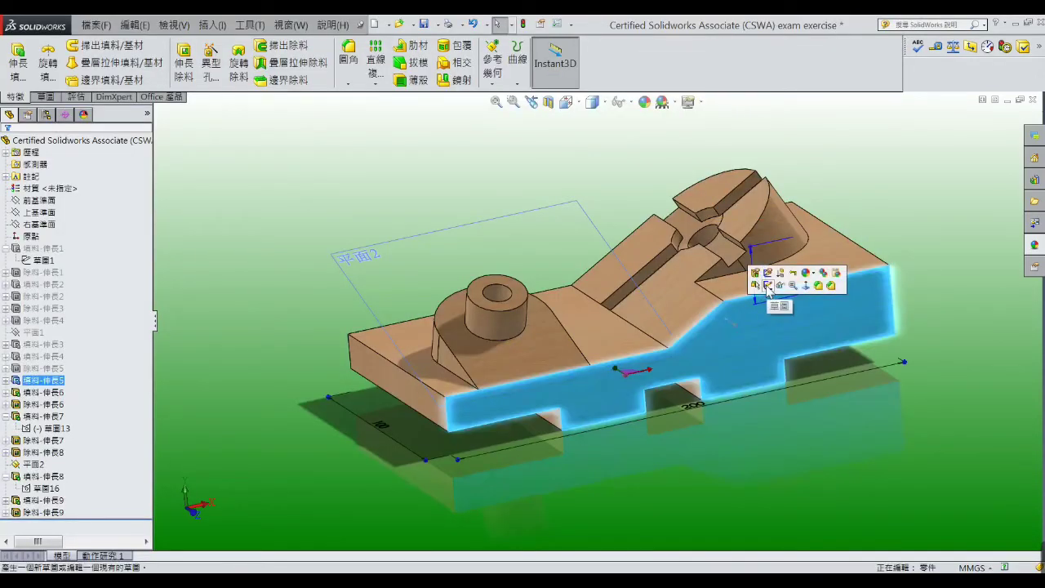
click(767, 286)
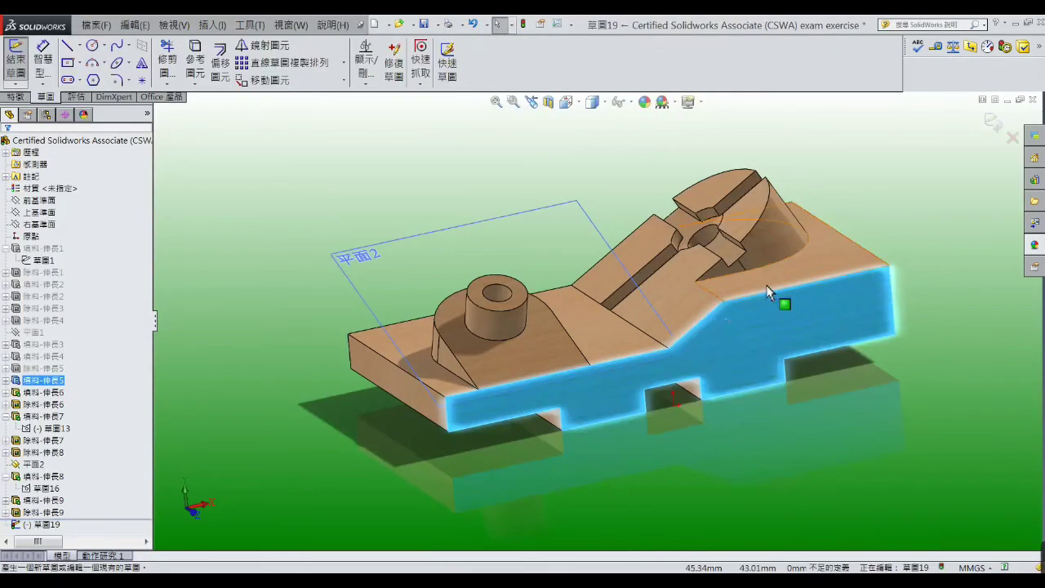
click(566, 101)
click(641, 178)
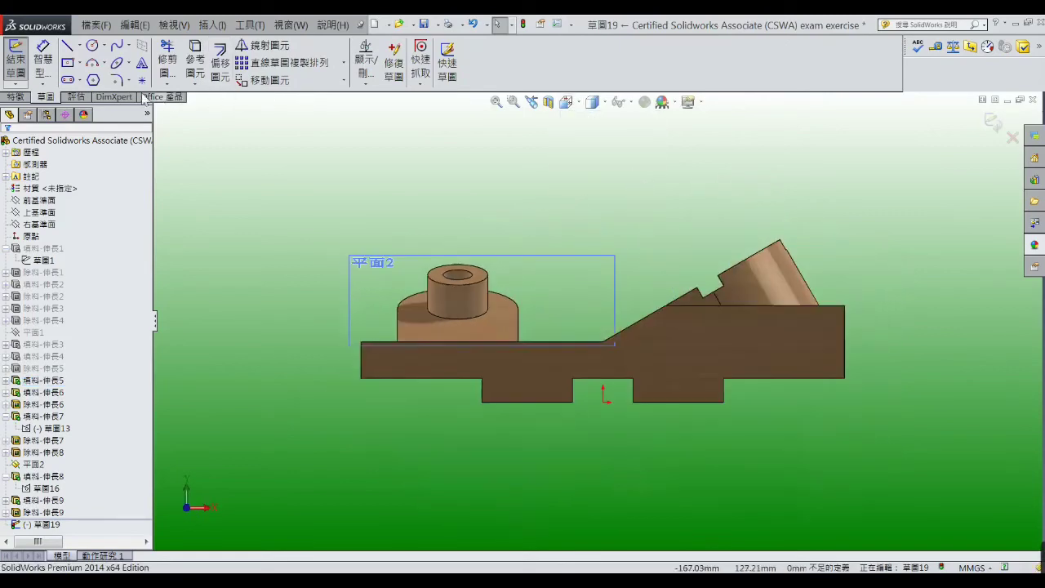
Draw a three-point arc from the lower flat edge to the upper edge
click(93, 64)
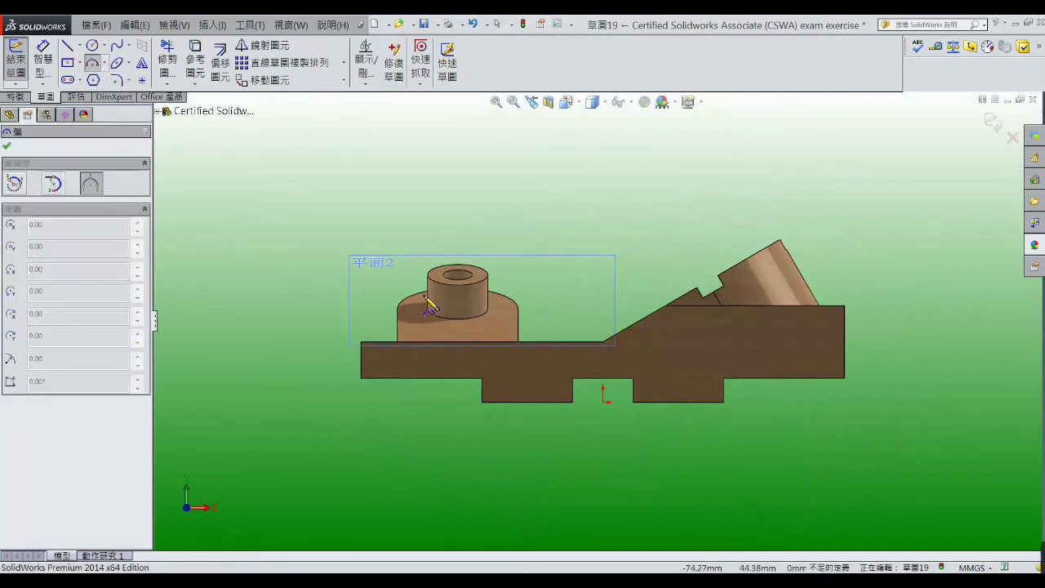
scroll(642, 354, down, 2)
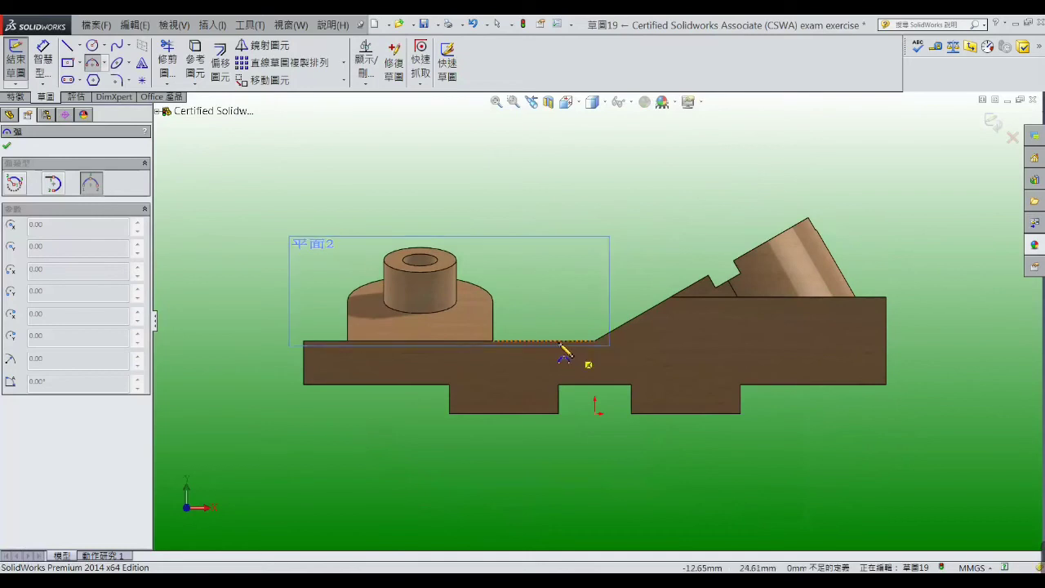
click(559, 342)
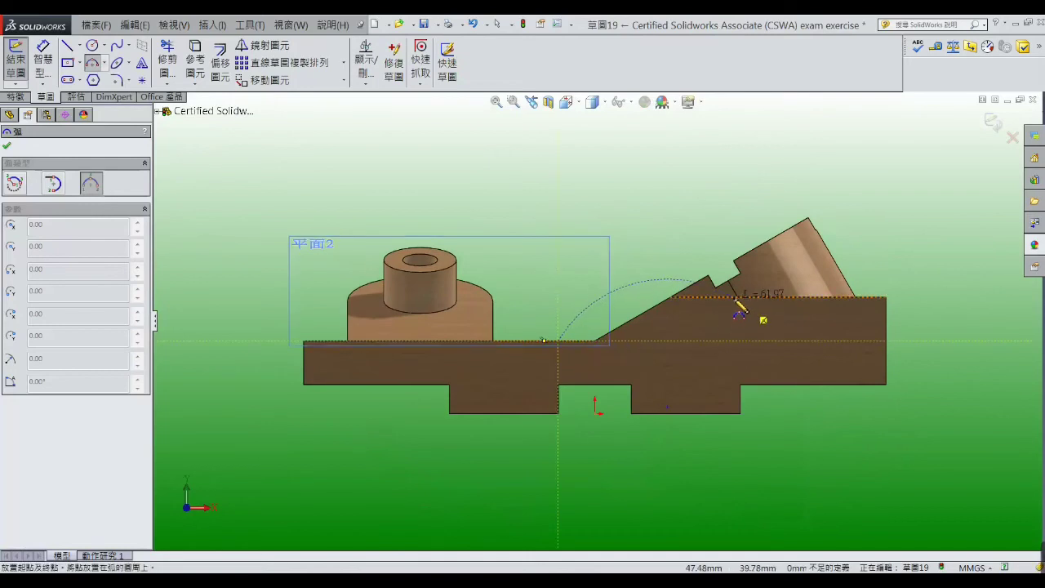
click(678, 345)
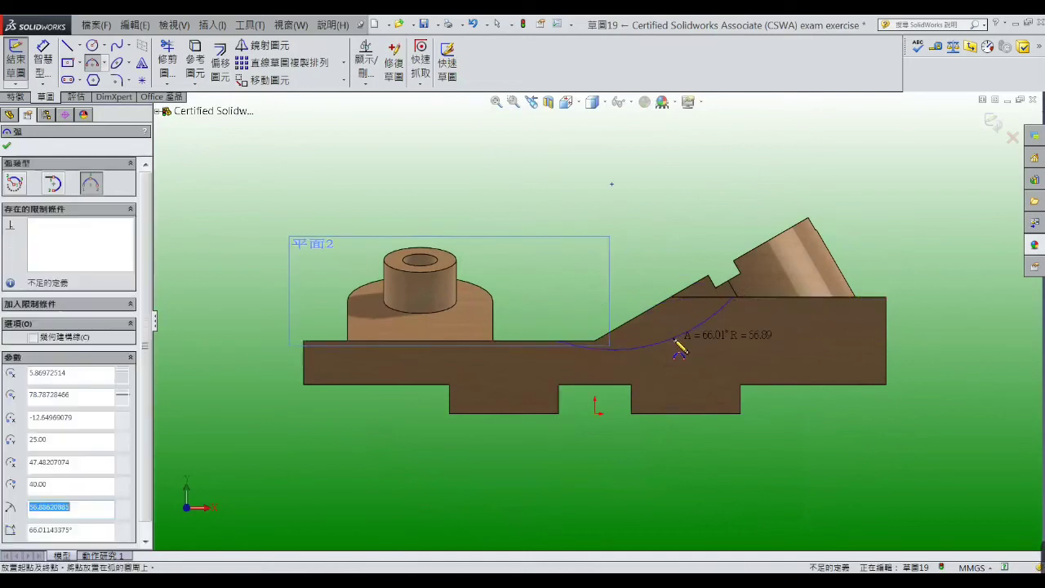
right_click(675, 335)
click(698, 228)
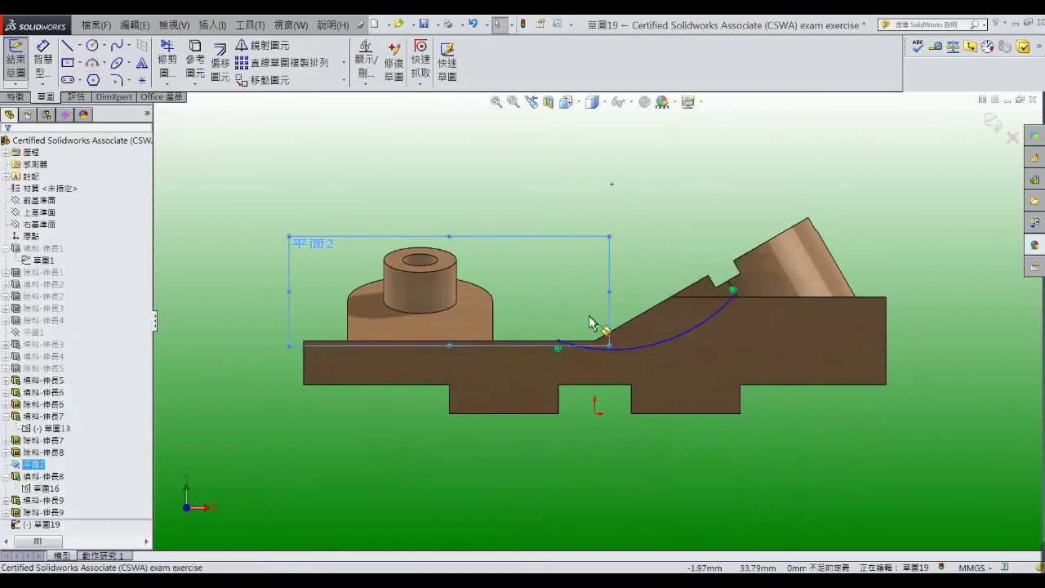
scroll(609, 364, down, 2)
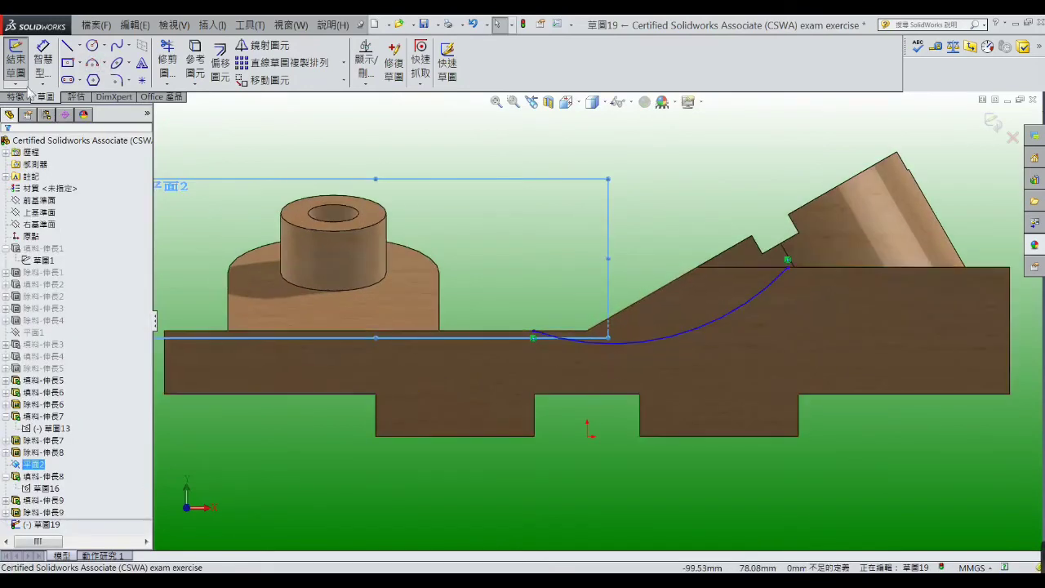
Dimension the arc's upper end 60 mm from the right end and give it radius R50
click(42, 57)
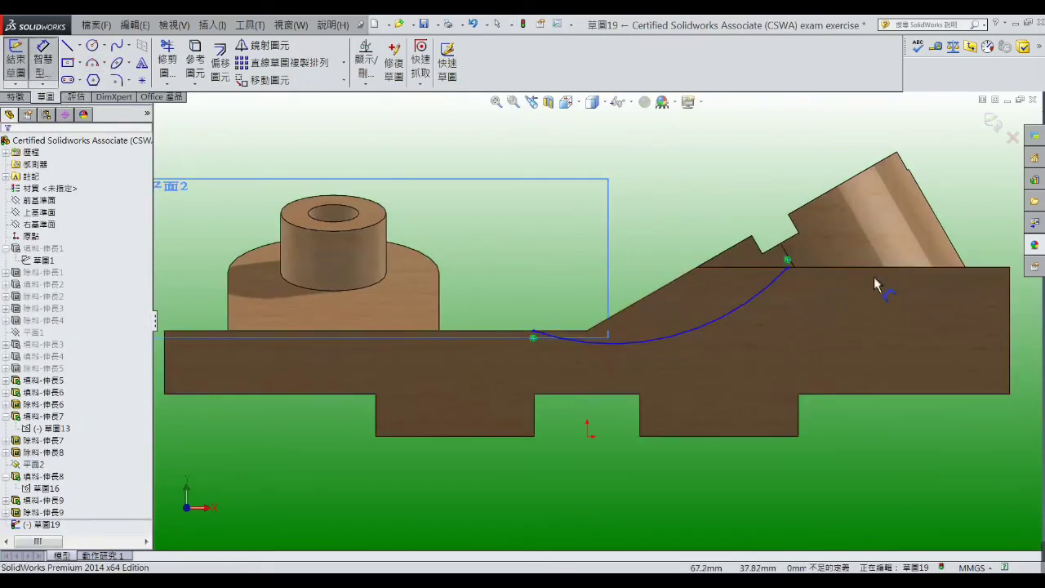
click(789, 267)
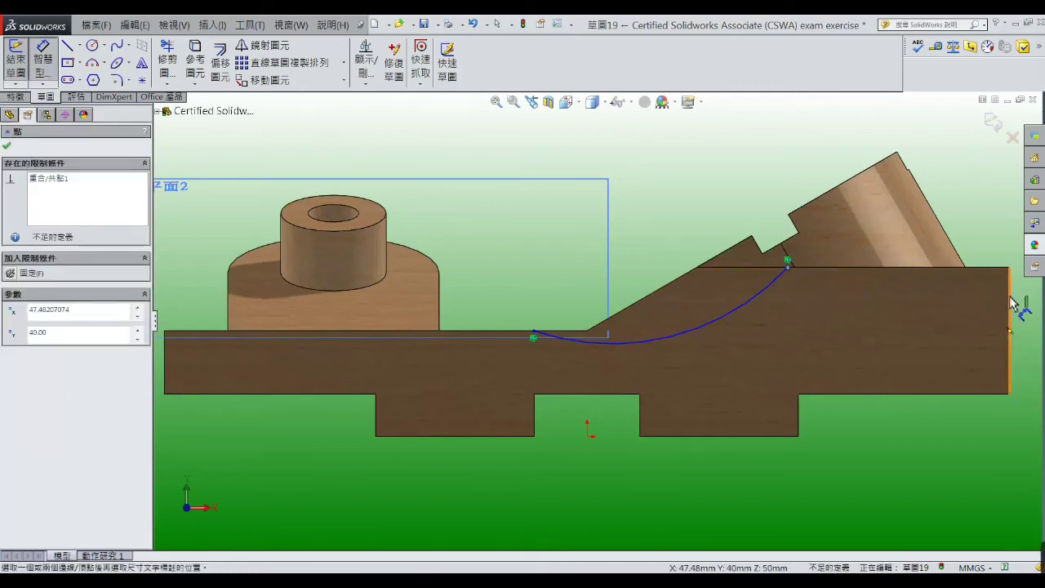
click(1011, 307)
click(892, 311)
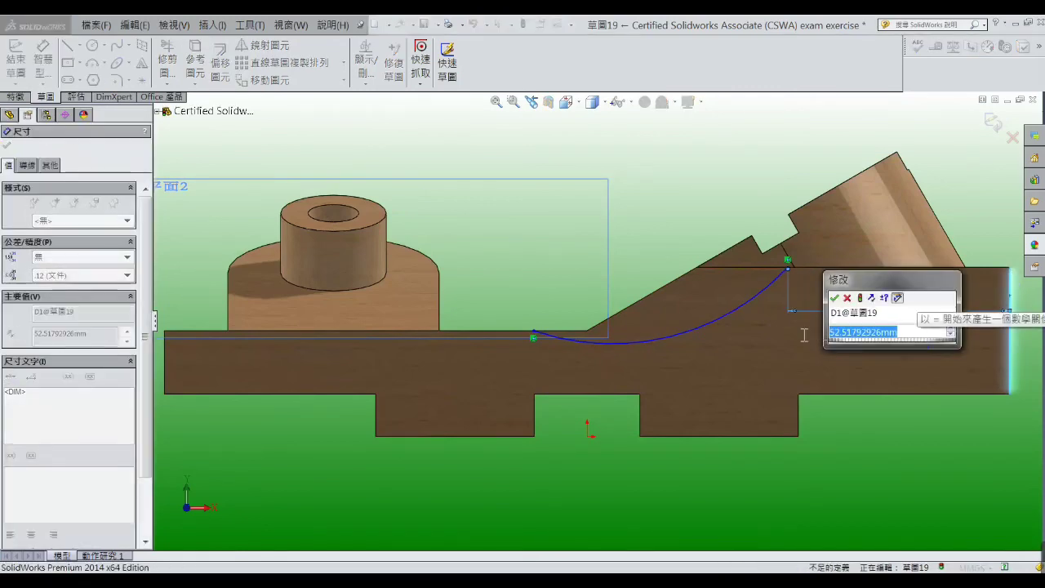
text(6)
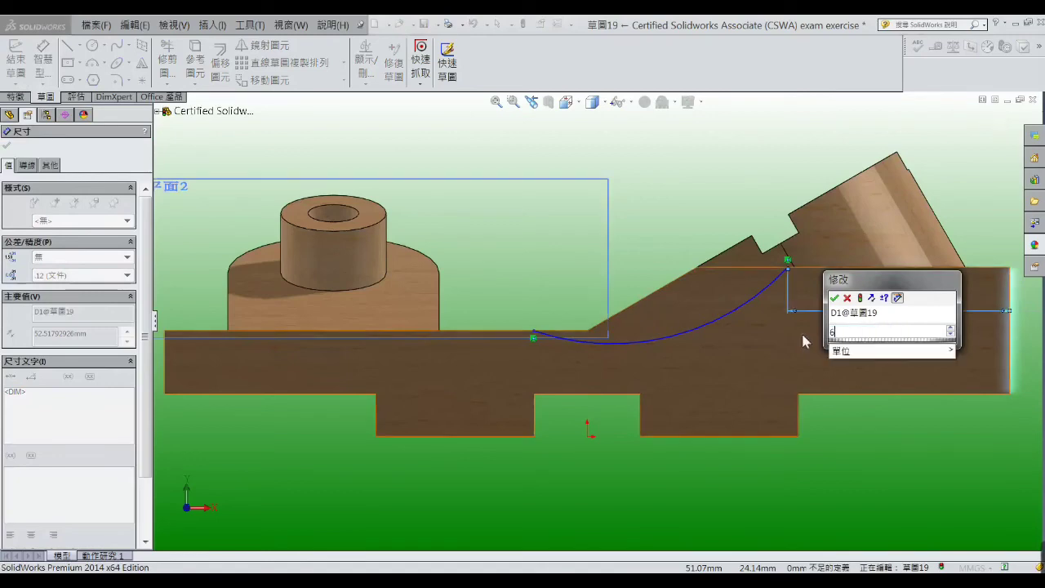
text(0)
key(Return)
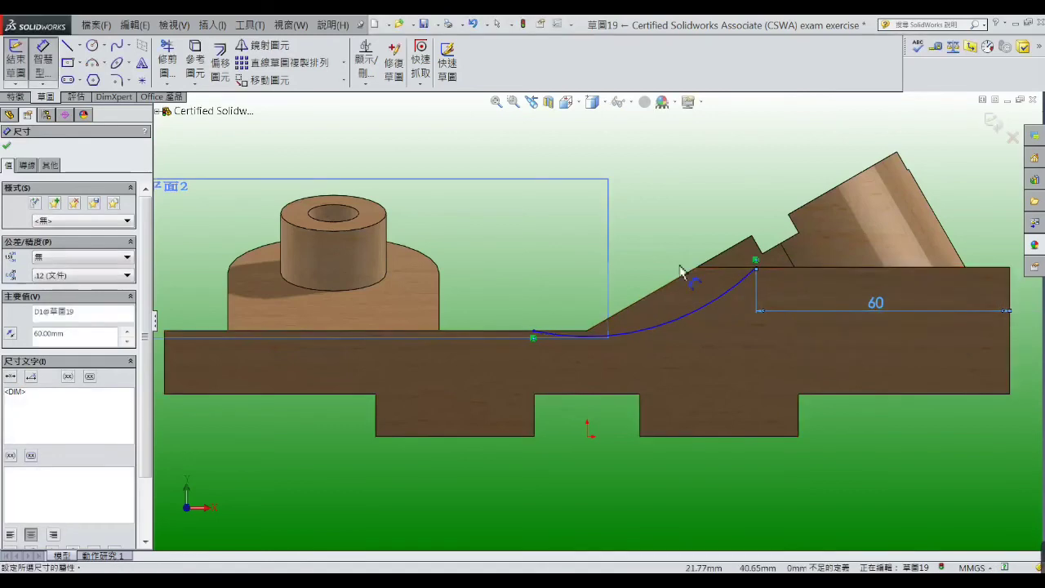
click(641, 251)
click(667, 329)
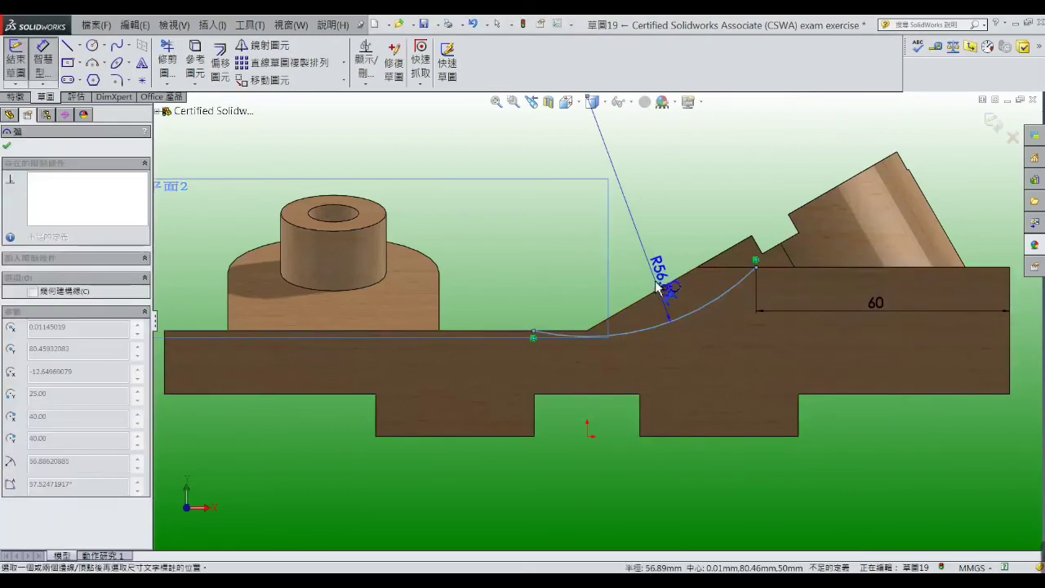
click(666, 293)
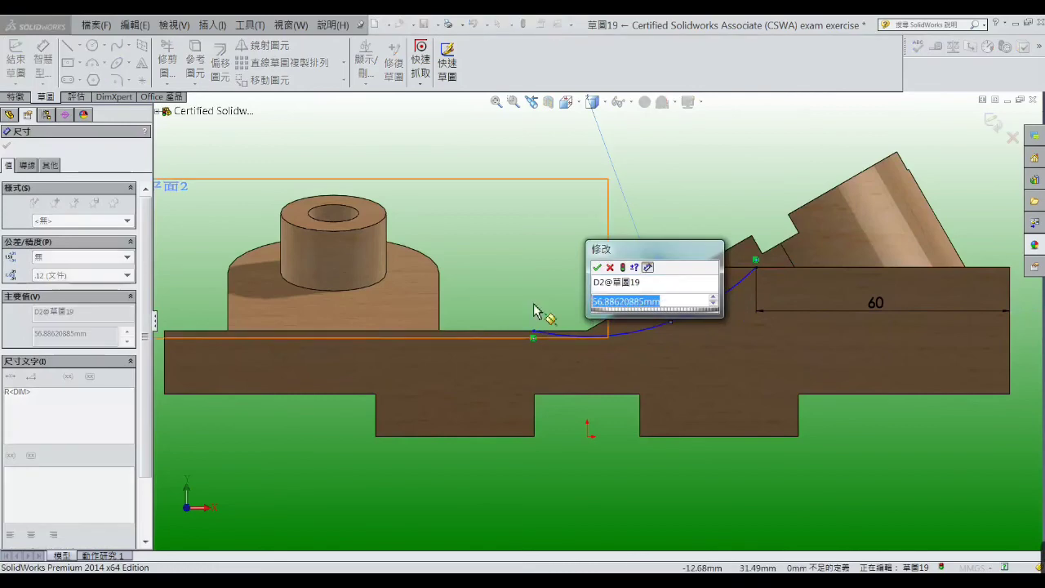
text(50)
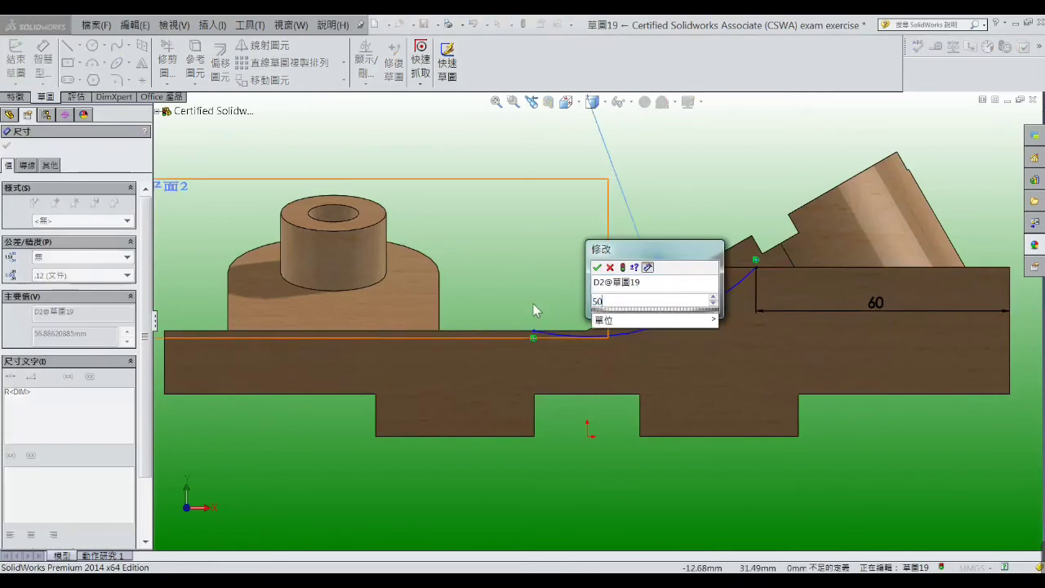
key(Return)
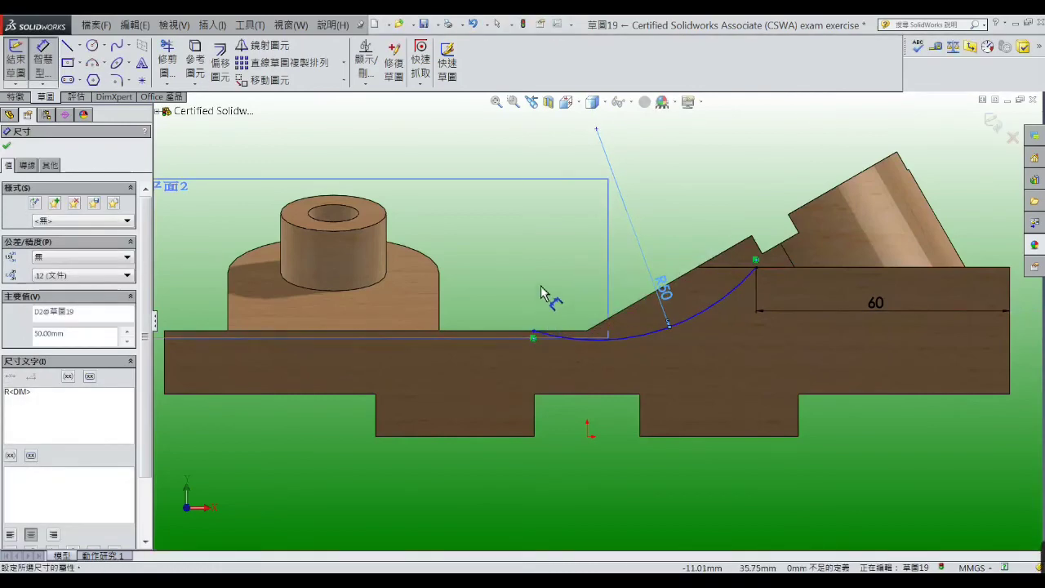
Select the flat edge together with the arc, then dismiss the relation options without adding one
click(545, 290)
right_click(539, 271)
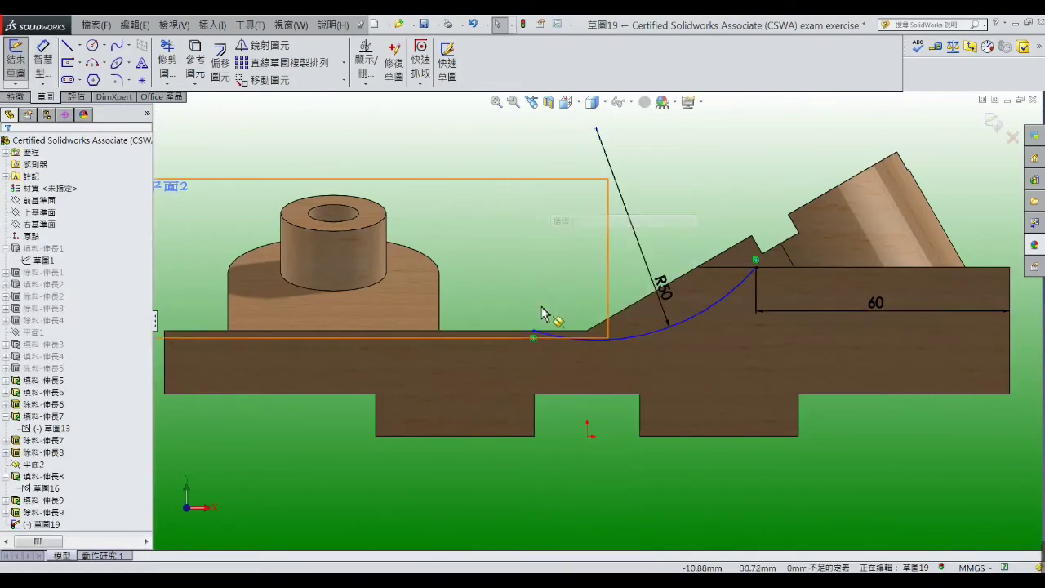
click(545, 270)
scroll(535, 342, down, 2)
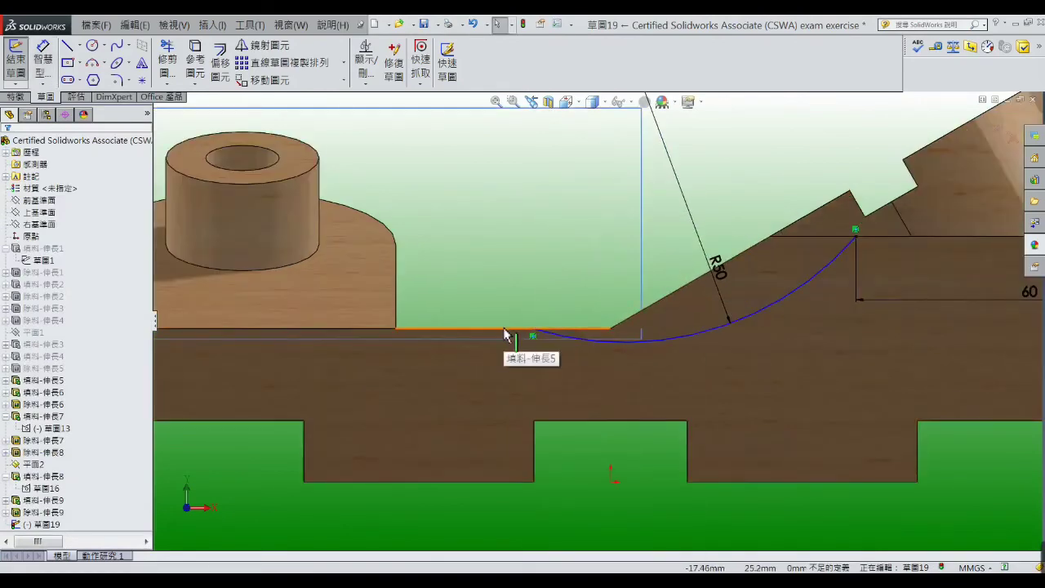
click(504, 328)
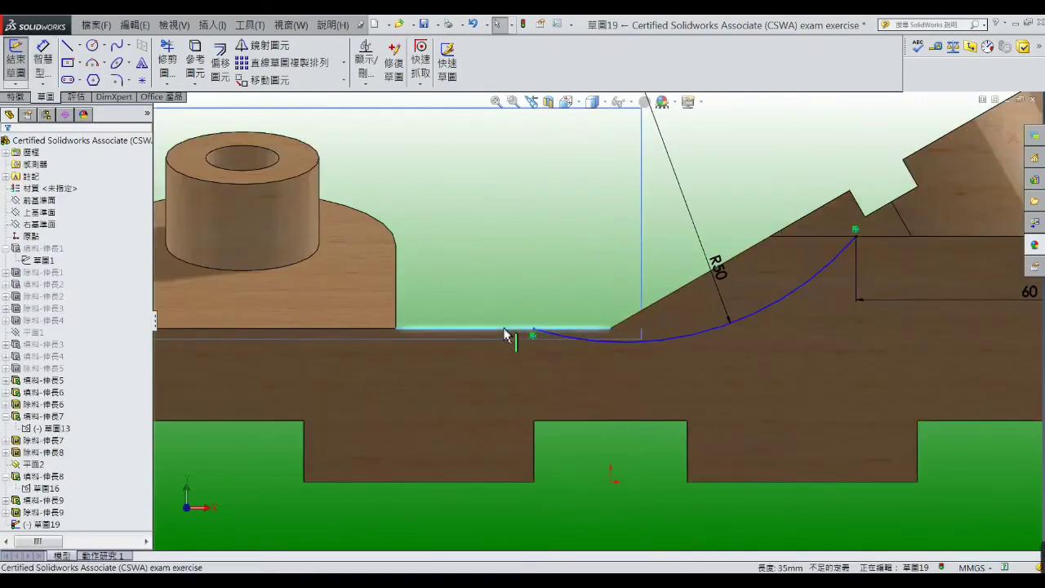
ctrl+click(674, 343)
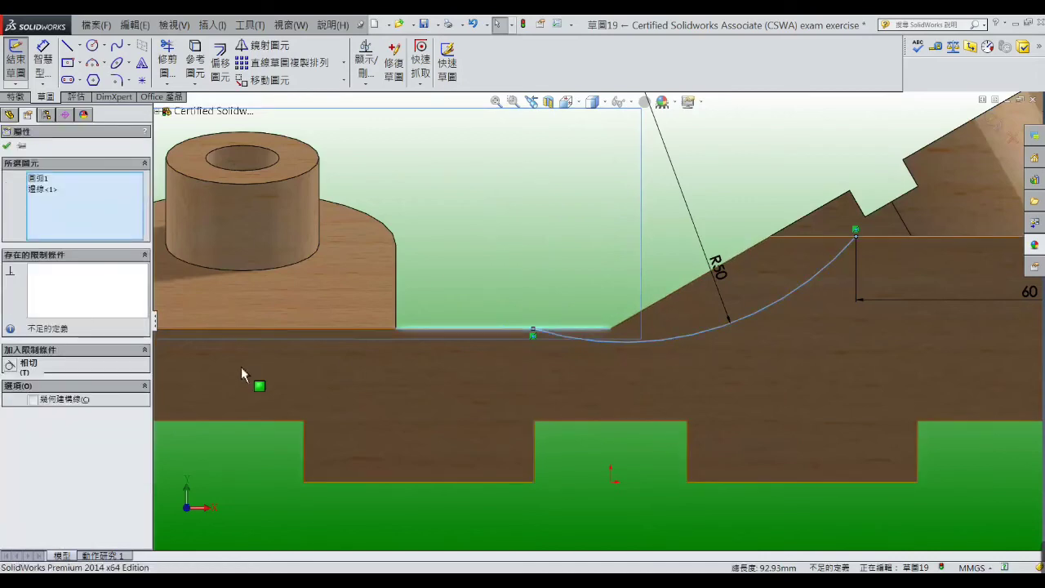
click(7, 147)
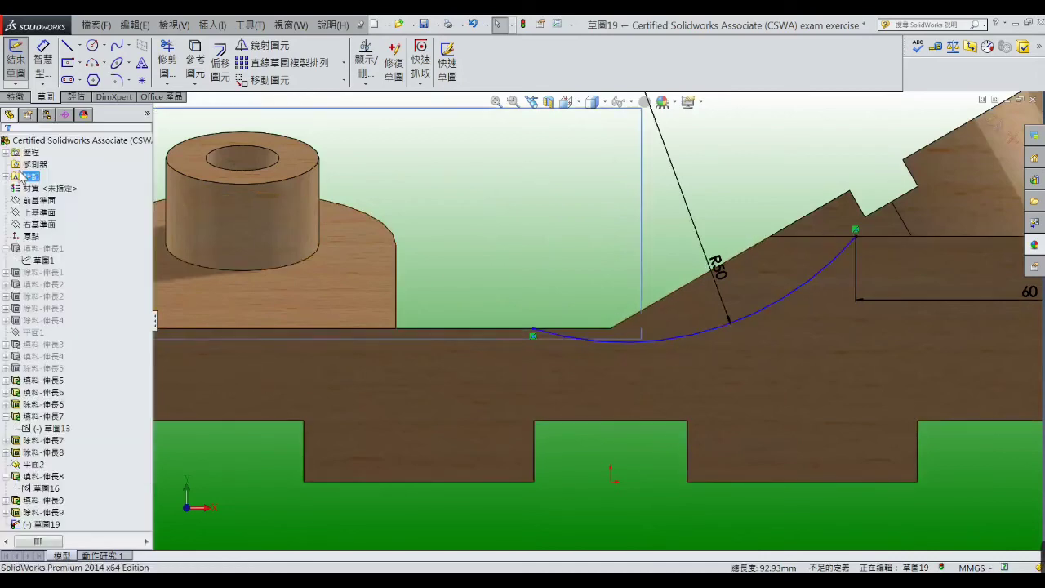
Add a vertical dimension between the flat top edge and the arc
click(43, 57)
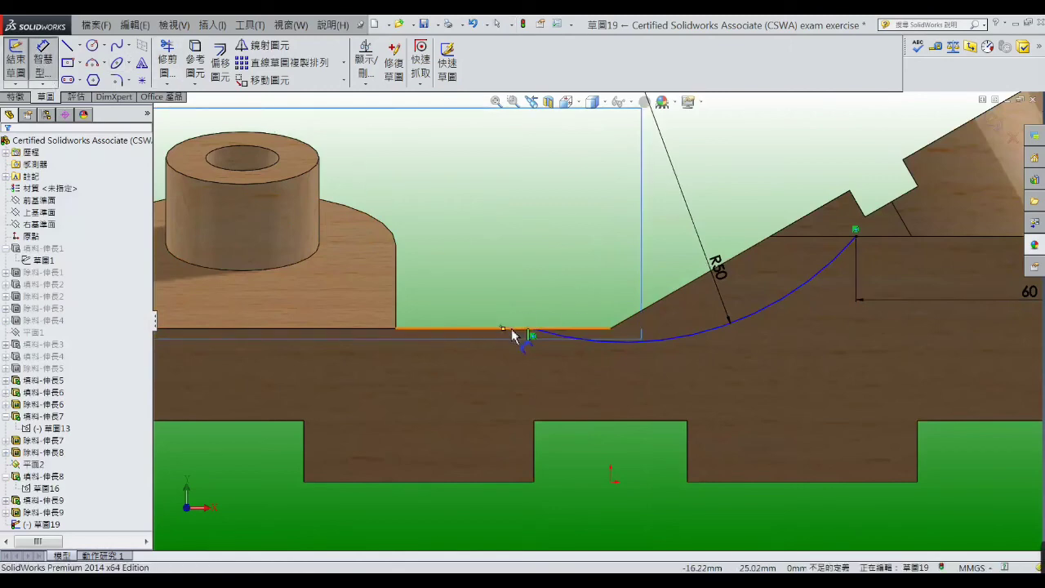
click(511, 328)
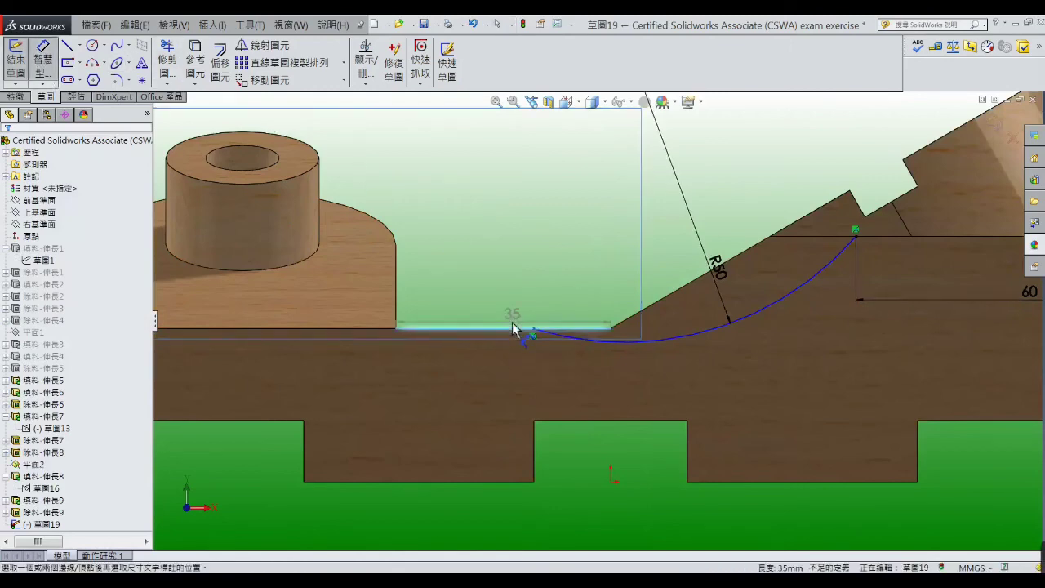
click(719, 328)
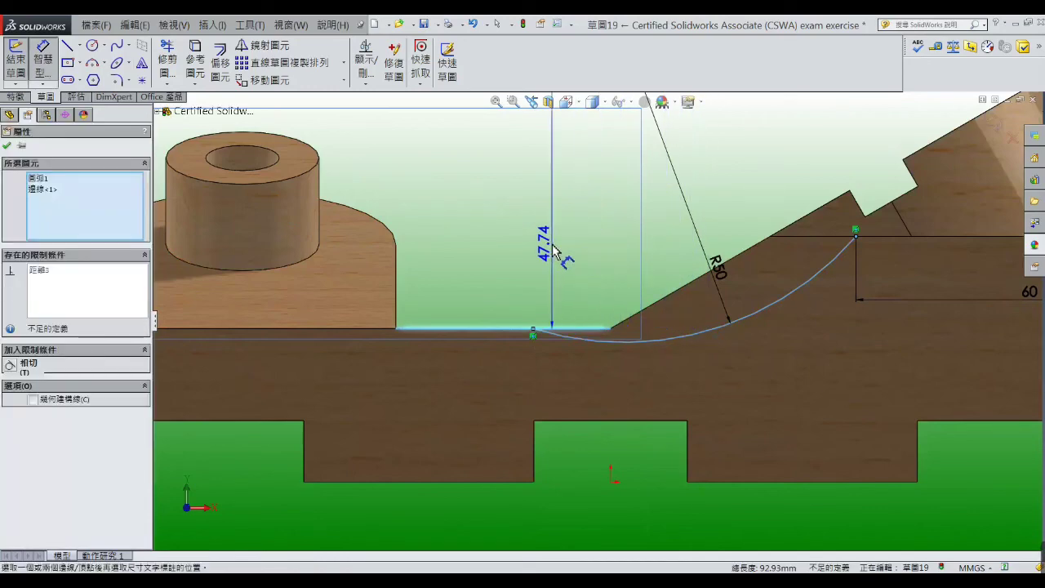
click(552, 249)
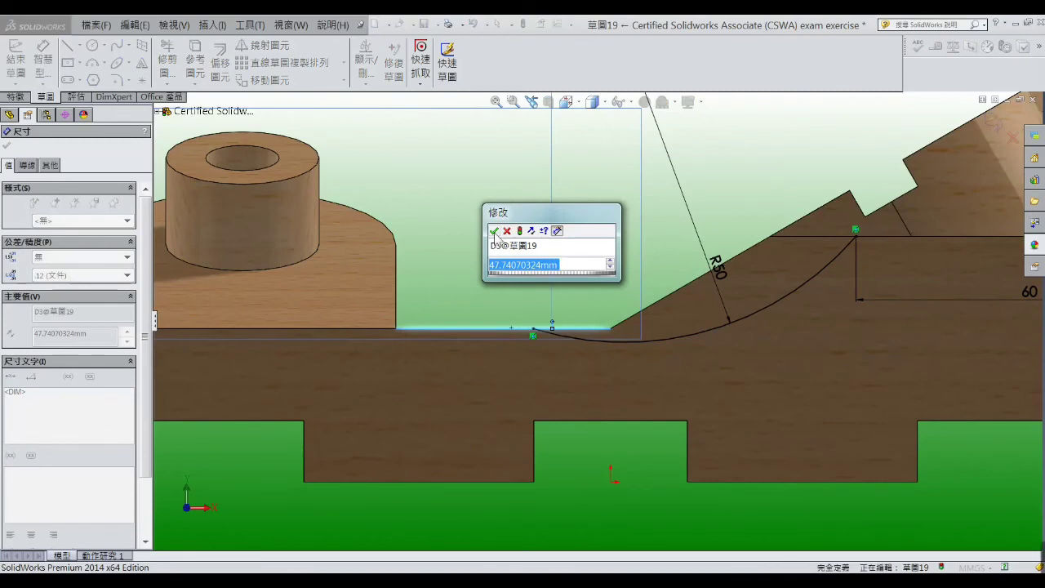
click(494, 231)
Measure the dimension to the arc's minimum point and set it to 5 mm
click(40, 165)
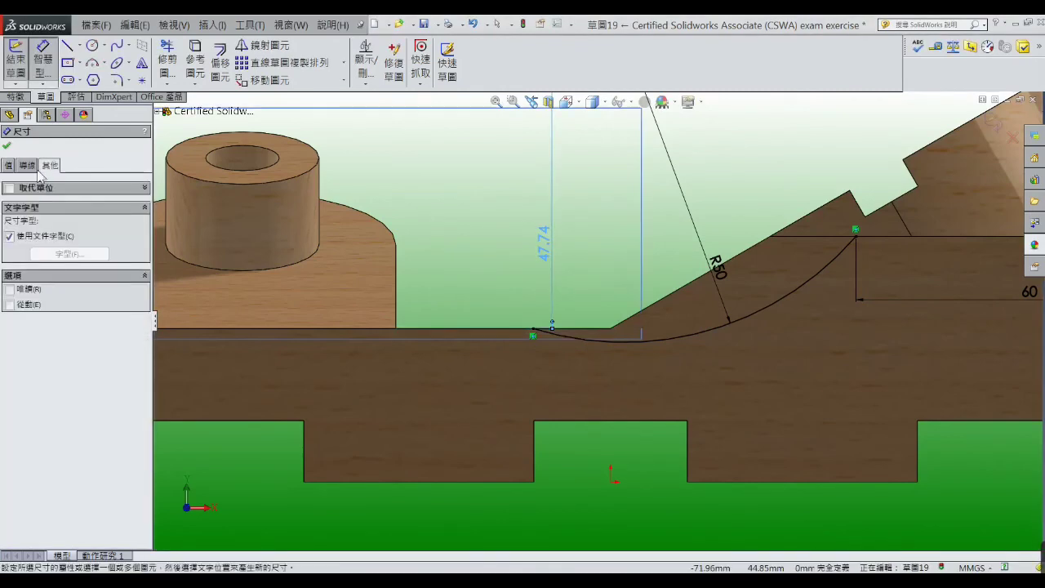
click(26, 166)
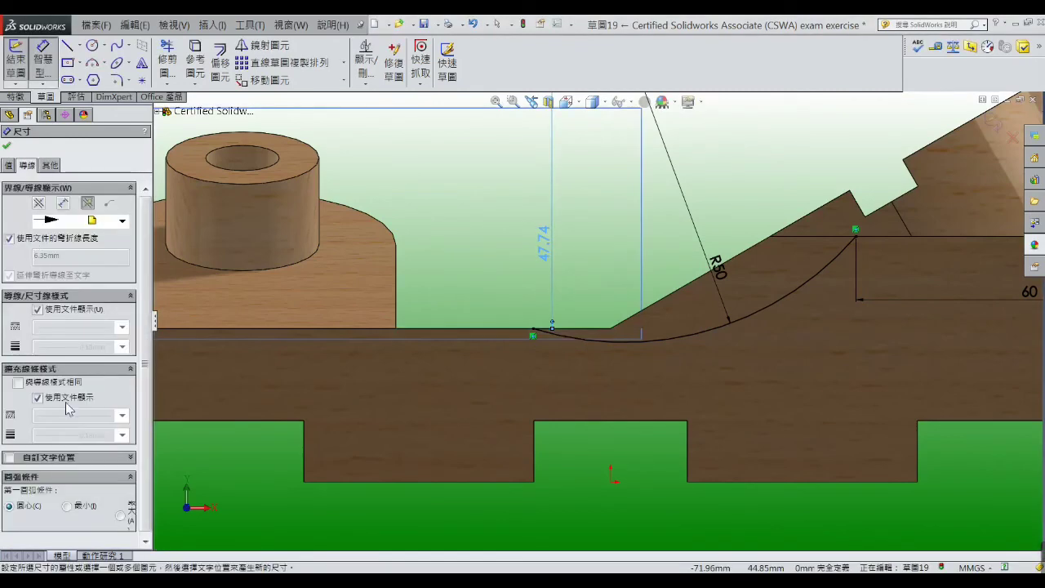
click(67, 507)
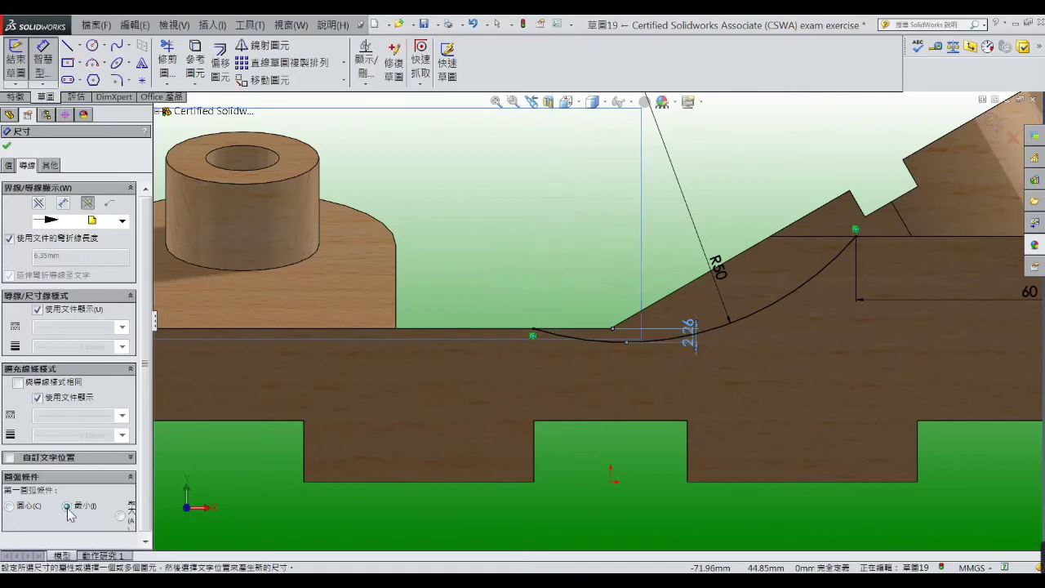
drag(688, 333, 594, 290)
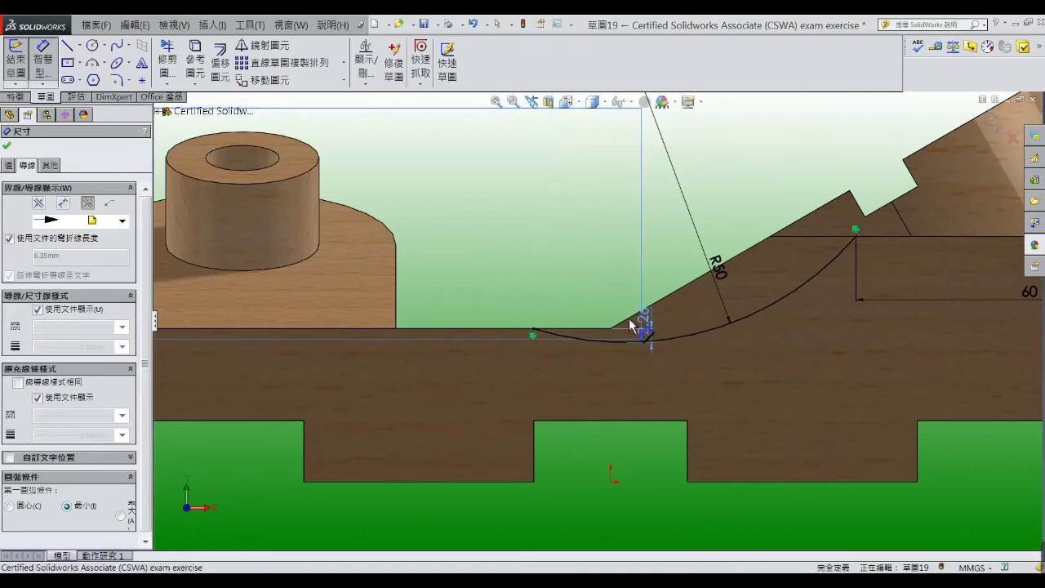
click(594, 289)
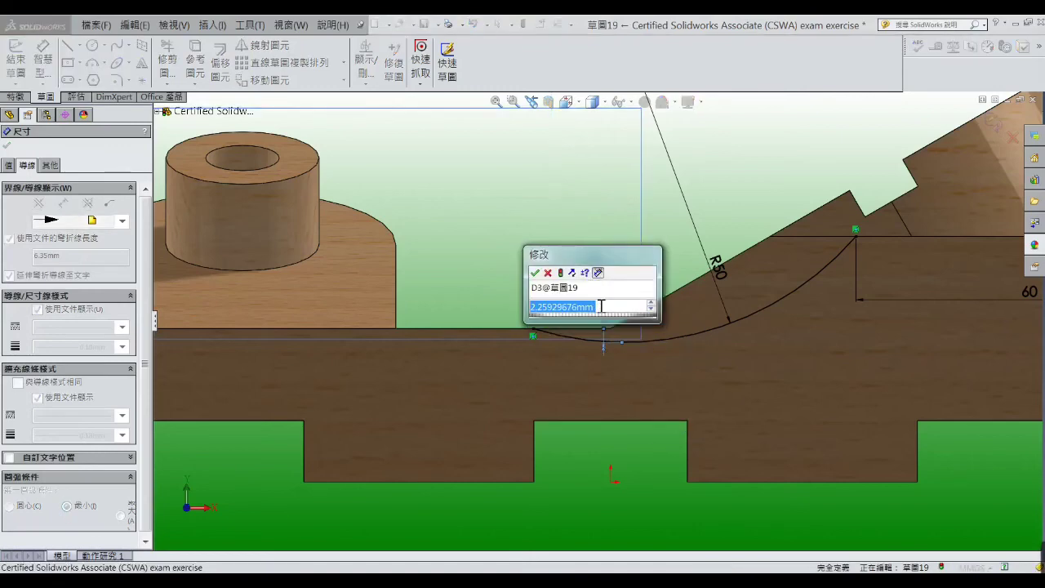
text(5)
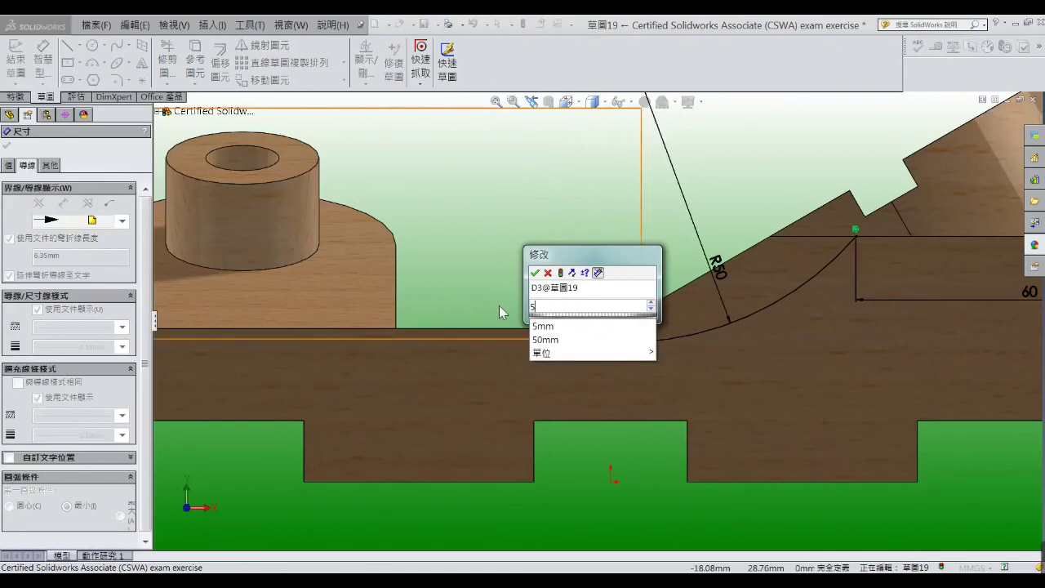
key(Return)
click(533, 285)
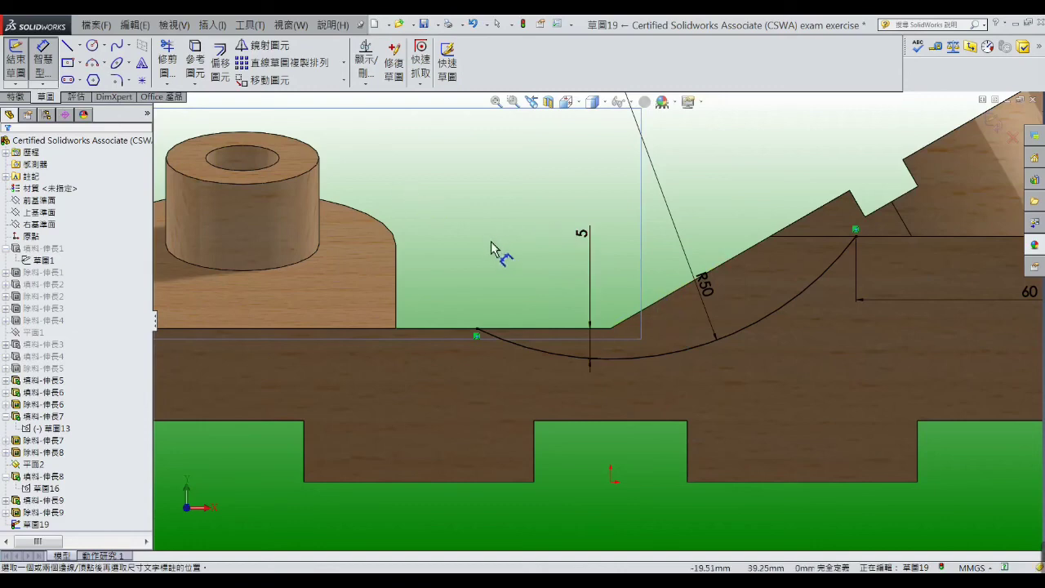
Draw an upward-bulging three-point arc joining the curve's left and right ends
click(91, 63)
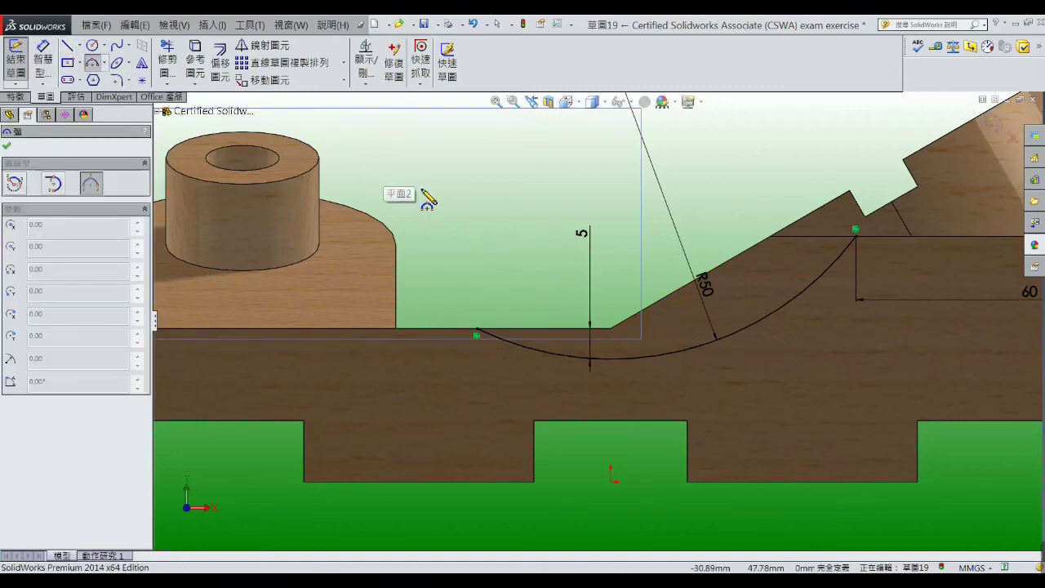
click(477, 333)
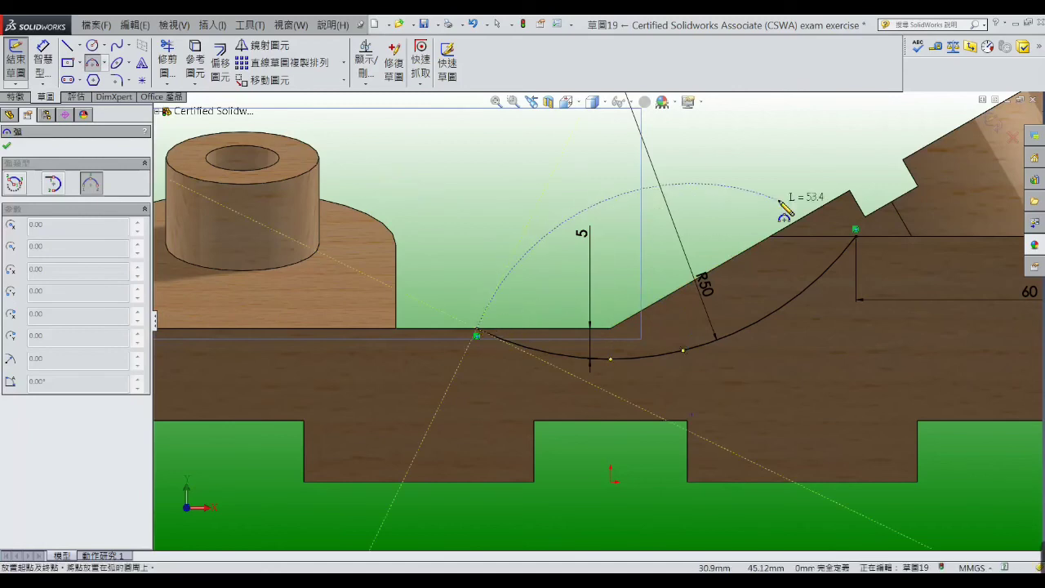
click(856, 232)
click(668, 205)
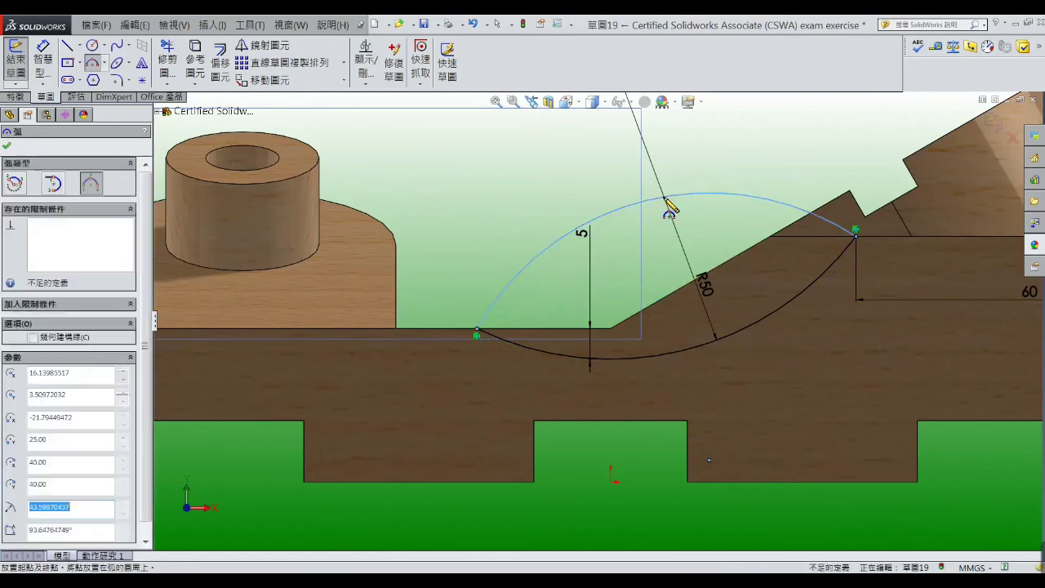
right_click(667, 209)
click(694, 206)
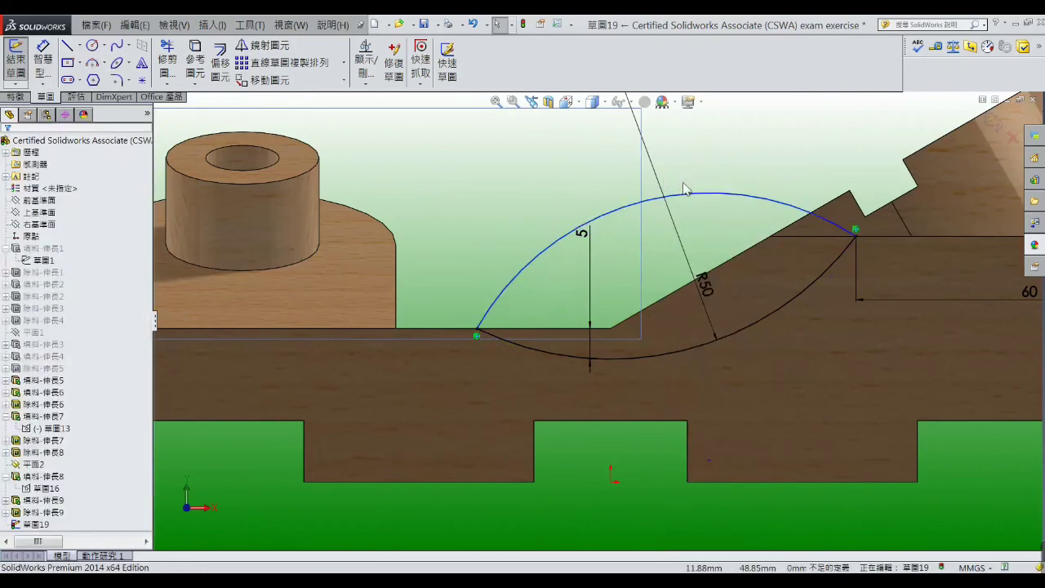
Extrude-cut the closed profile Up To Surface, stopping at the sloped face
click(19, 97)
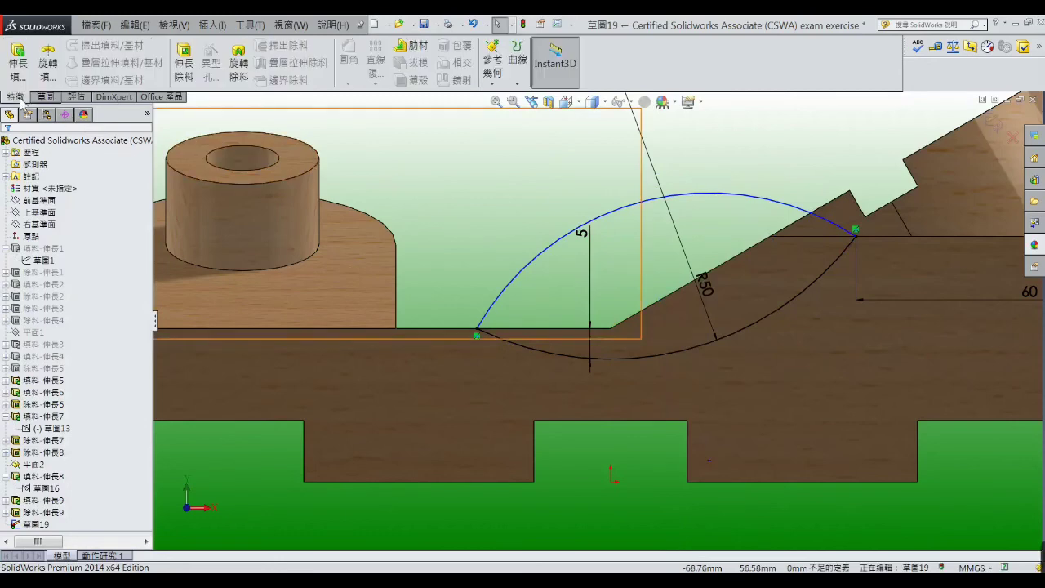
click(181, 69)
mouse_move(497, 226)
middle_down()
mouse_move(536, 218)
mouse_move(532, 240)
mouse_move(510, 254)
middle_up()
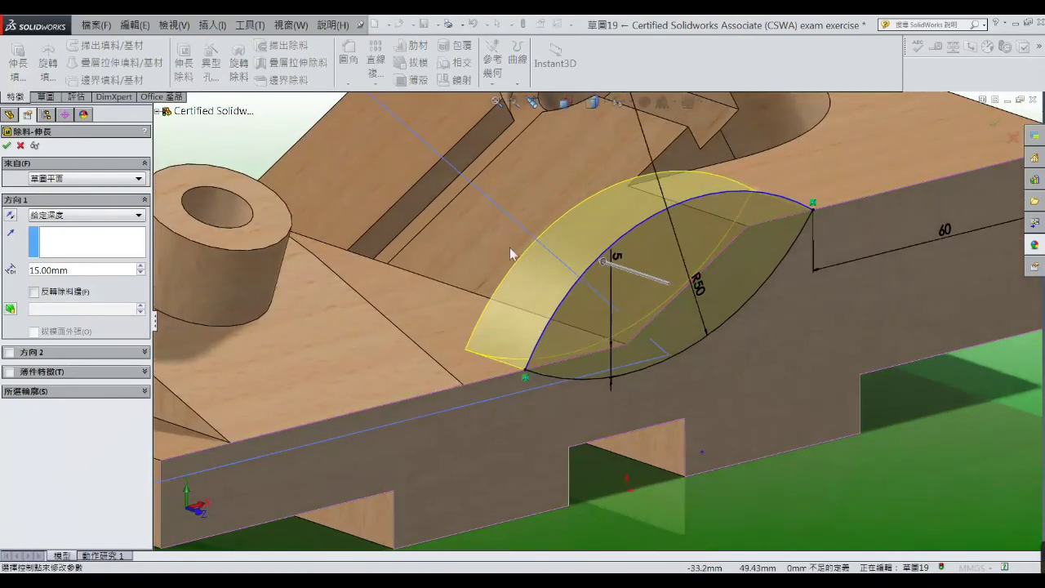
click(142, 215)
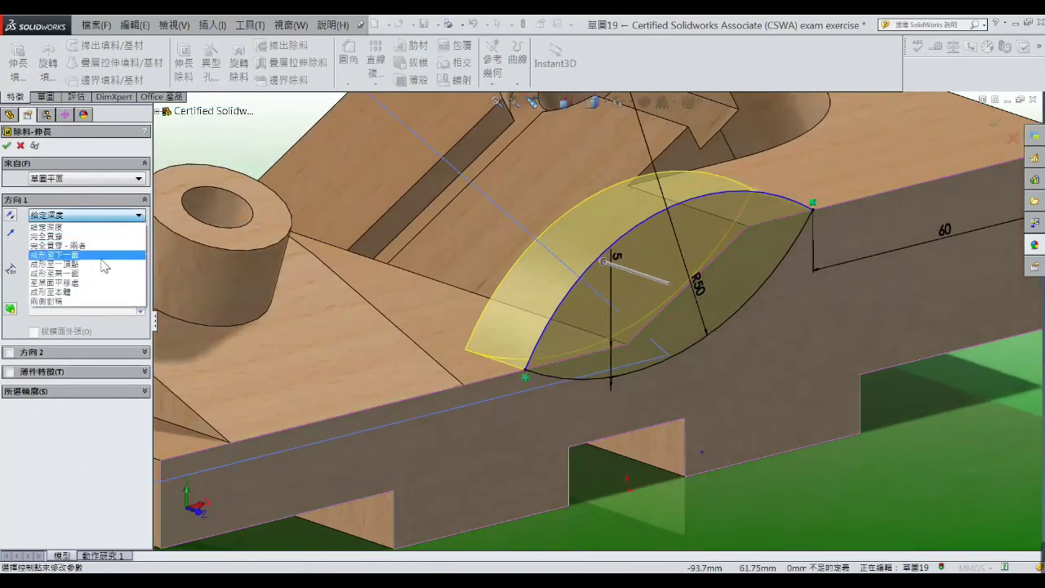
click(90, 273)
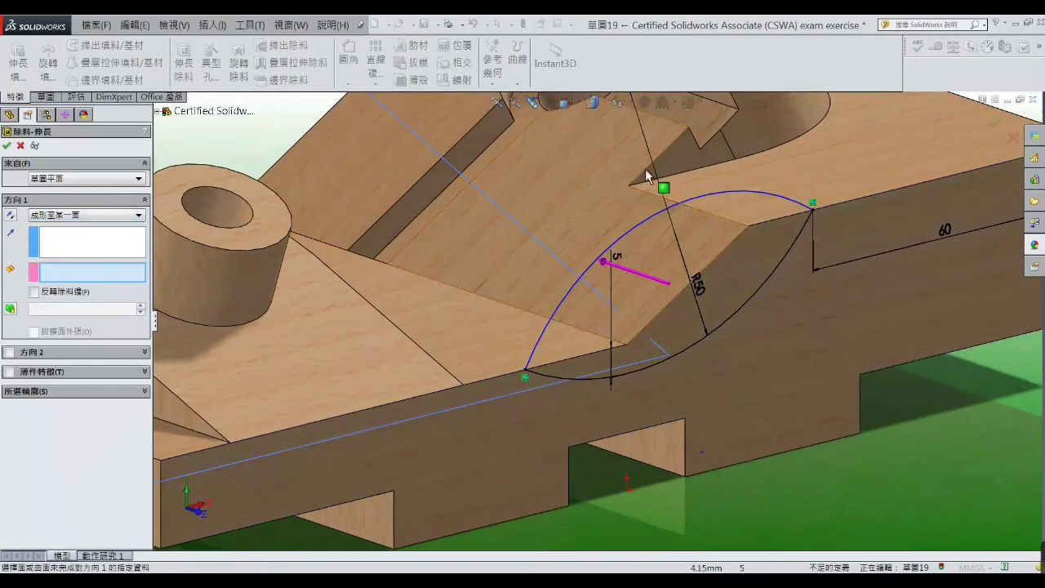
click(665, 160)
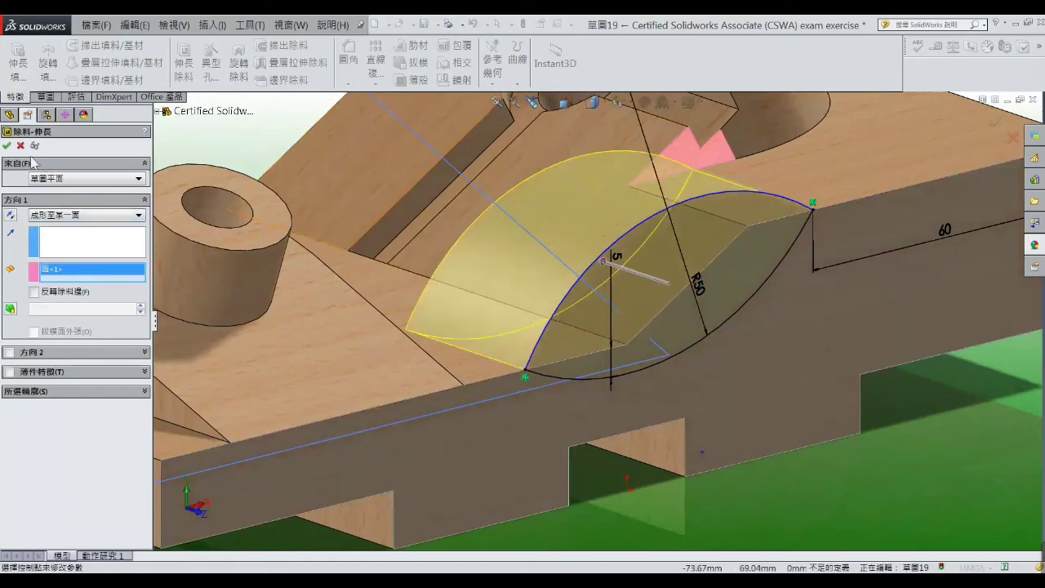
click(6, 146)
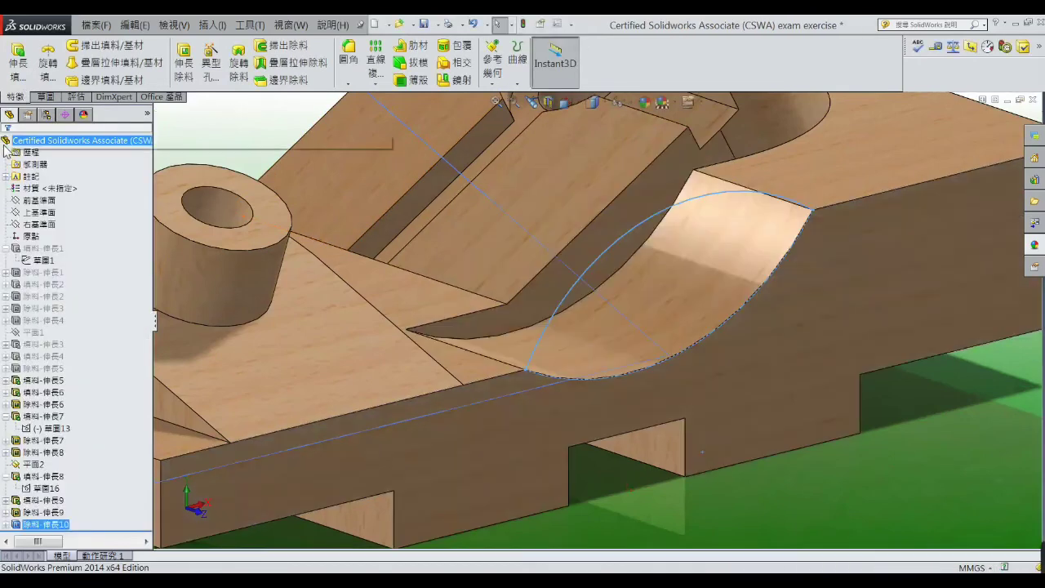
Fit the part in view, hide Plane2, and orbit to view the curved R50 groove
key(f)
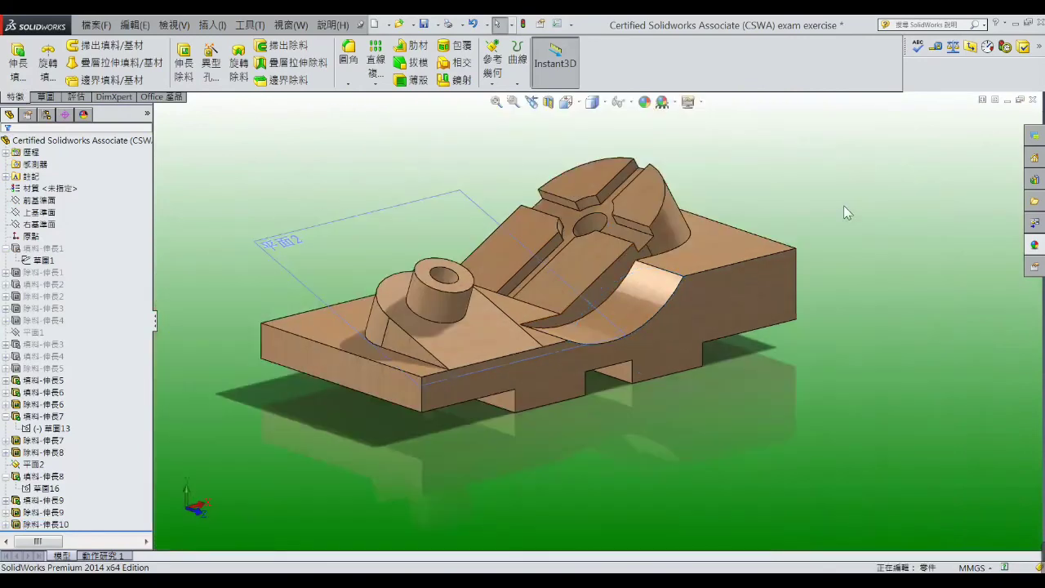
middle_drag(844, 205, 840, 236)
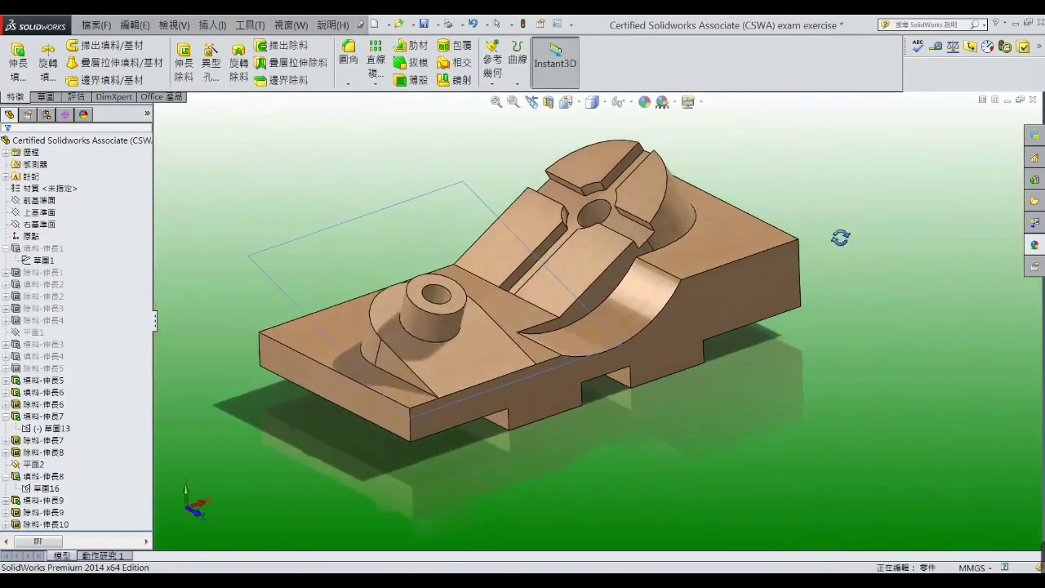
click(297, 260)
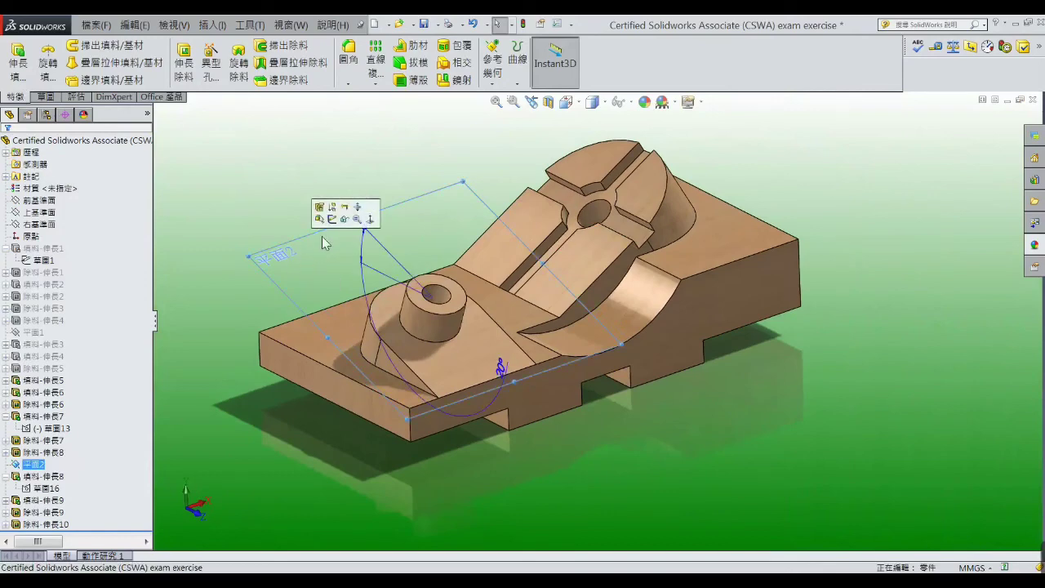
click(345, 219)
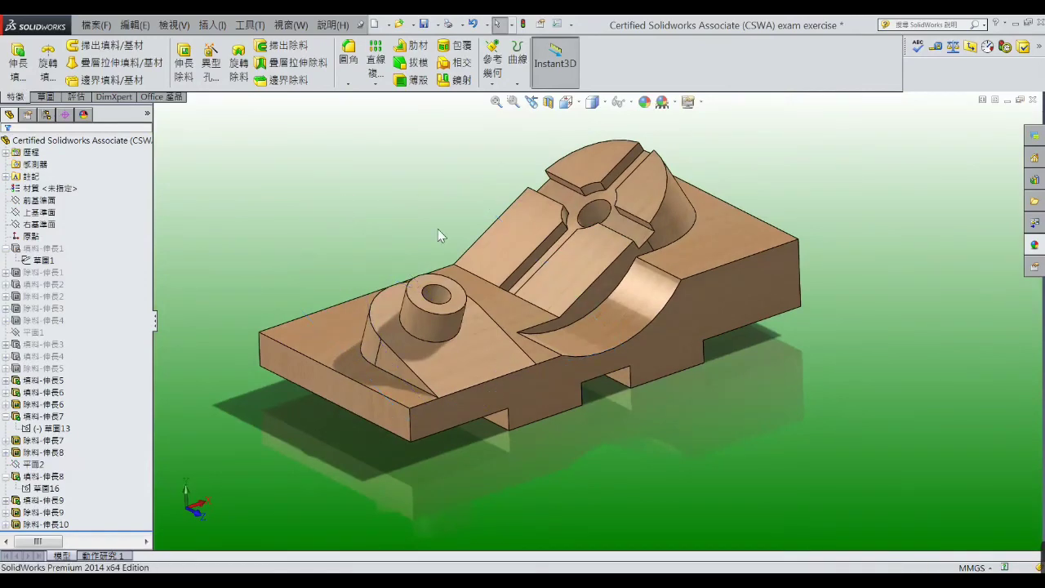
scroll(448, 233, up, 1)
middle_drag(457, 234, 455, 252)
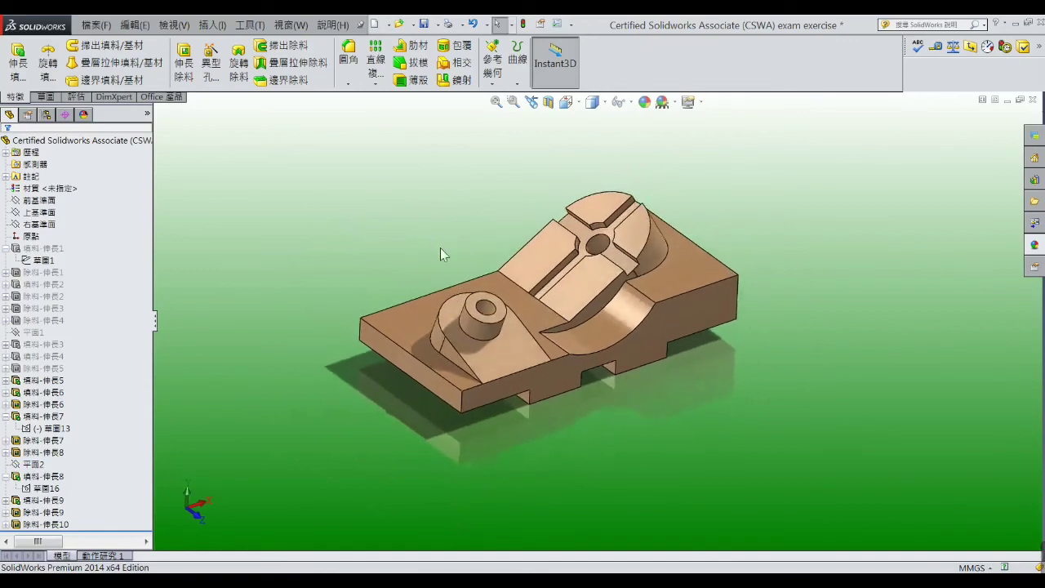
middle_drag(602, 357, 600, 304)
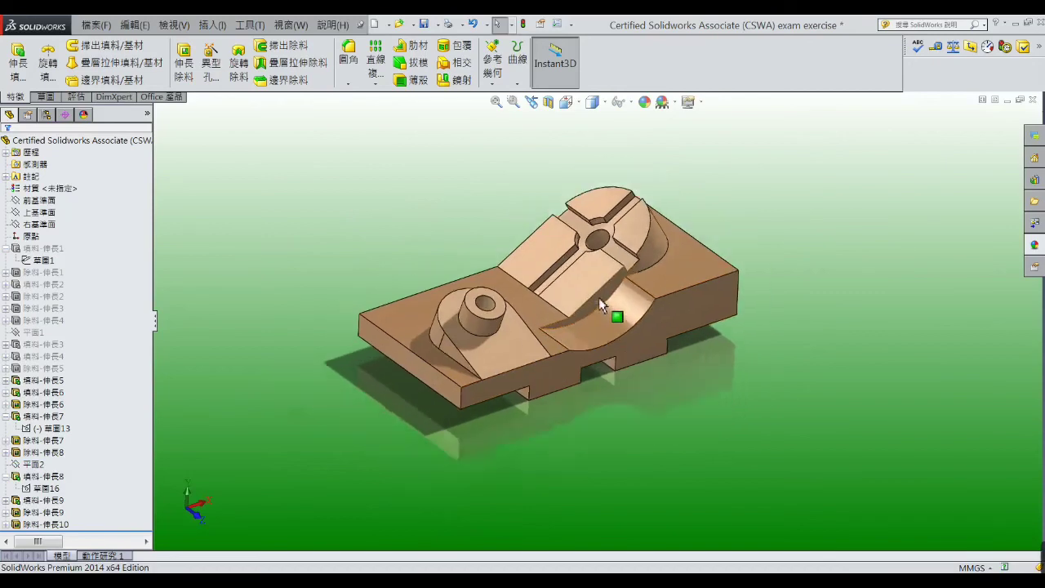
scroll(600, 304, down, 2)
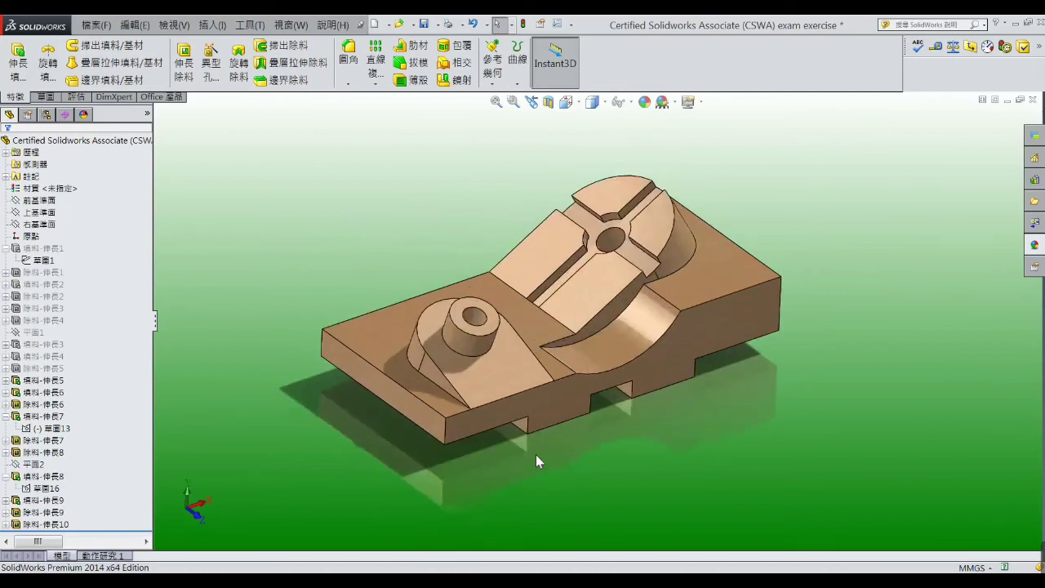
Select the base, tab, pocket and round-topped boss to show their dimensions, ending with R35 and 50
click(555, 417)
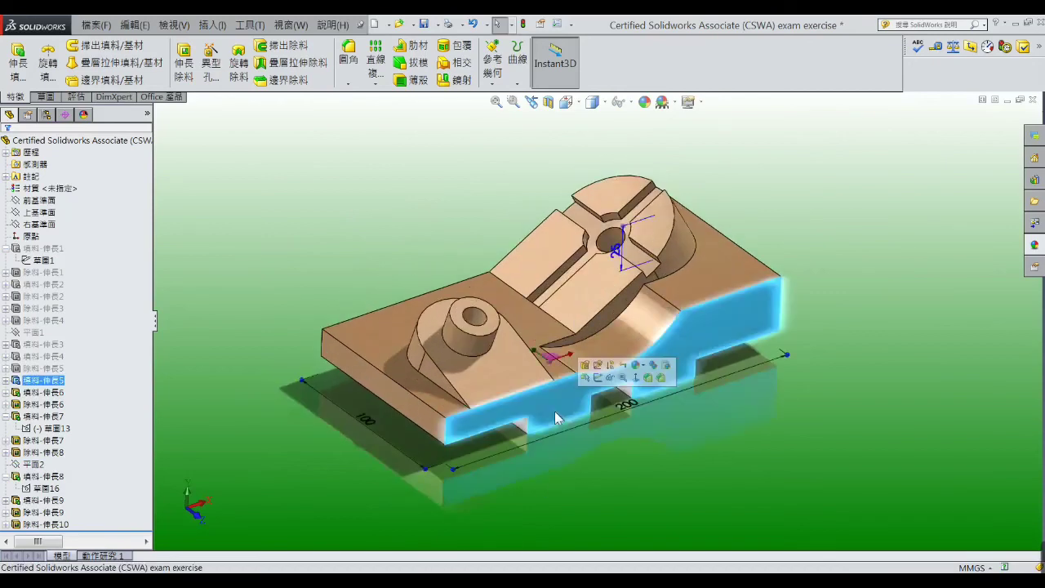
mouse_move(564, 400)
middle_down()
mouse_move(577, 300)
mouse_move(533, 365)
middle_up()
click(541, 359)
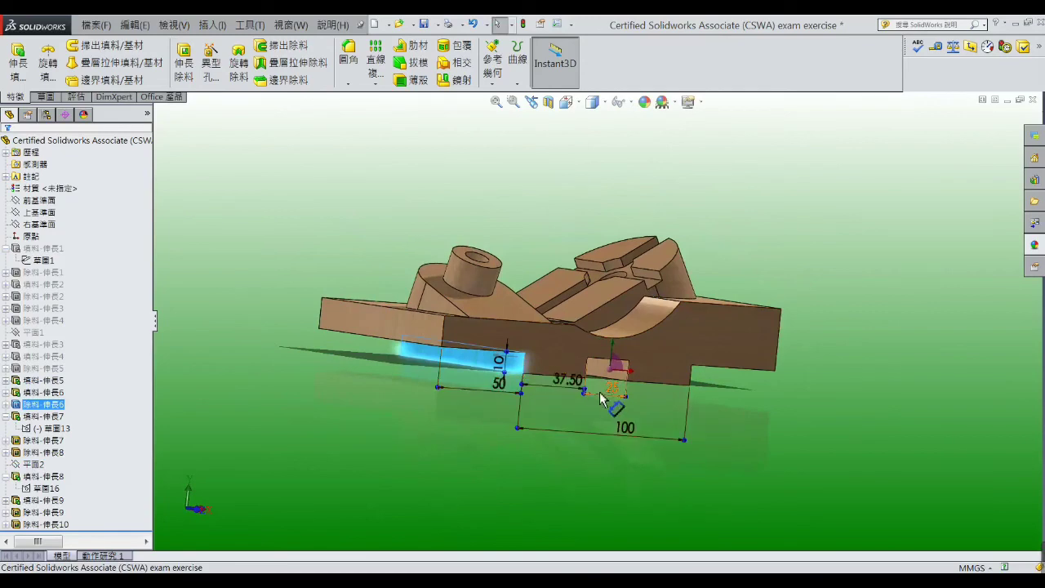
click(768, 402)
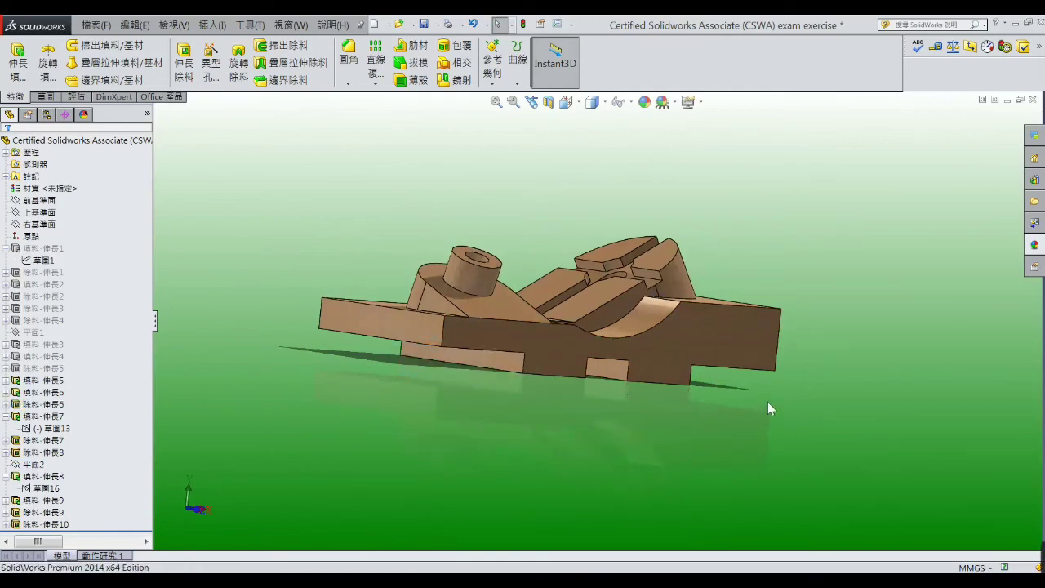
middle_drag(768, 402, 703, 369)
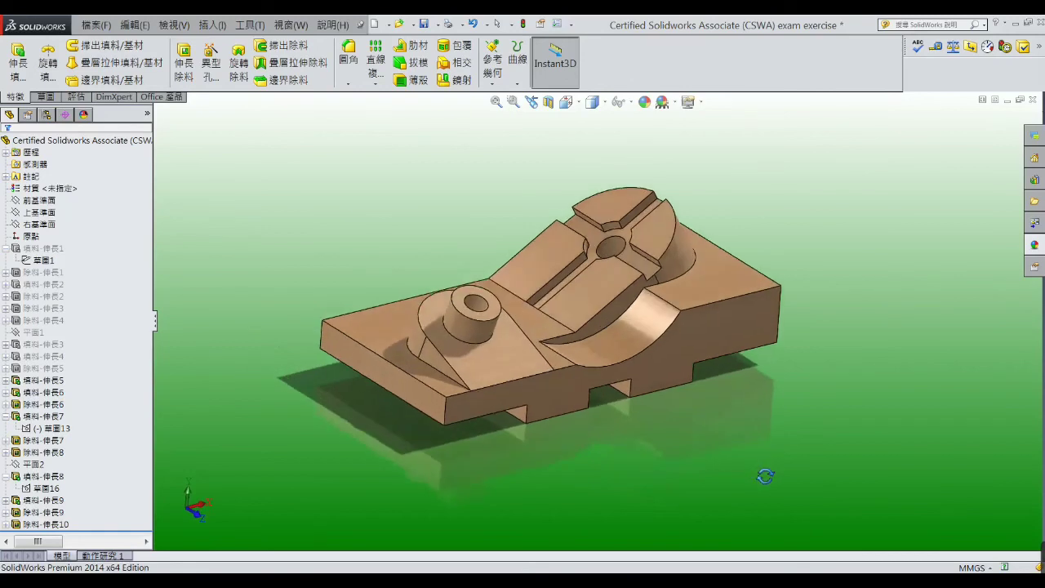
click(690, 355)
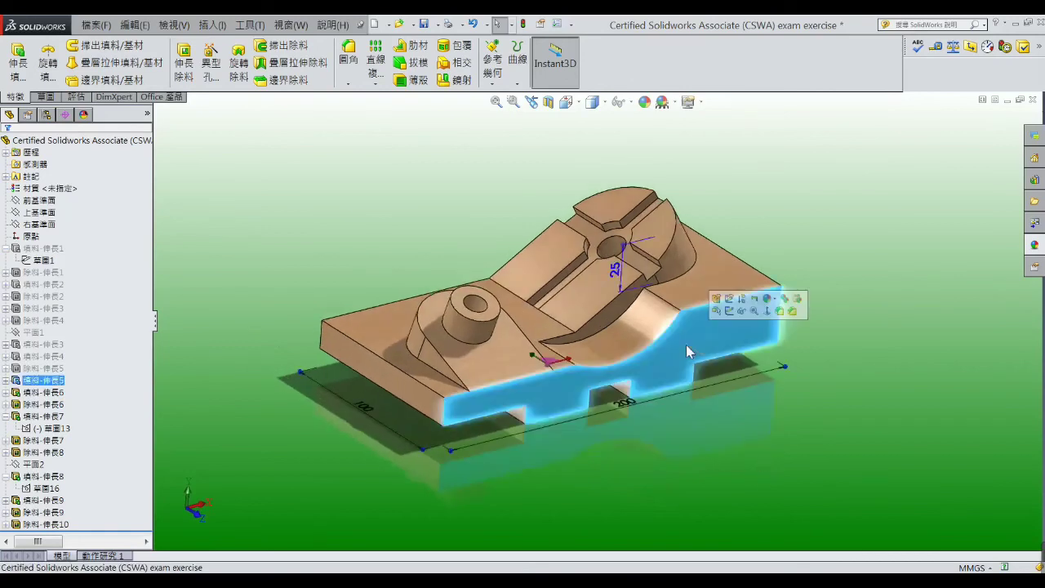
click(478, 475)
click(604, 283)
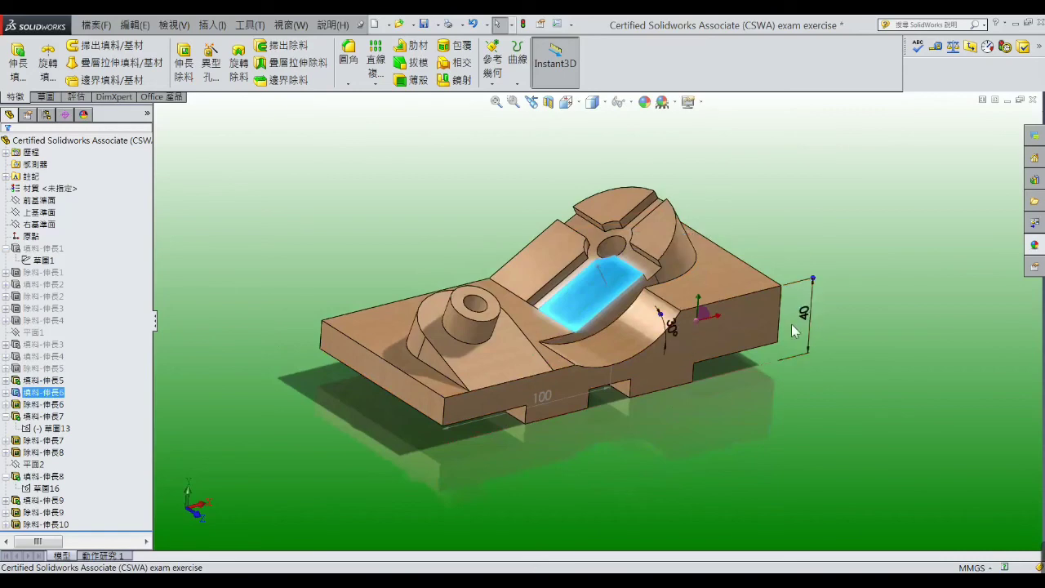
click(799, 238)
mouse_move(679, 250)
middle_down()
mouse_move(666, 287)
mouse_move(630, 243)
middle_up()
click(604, 230)
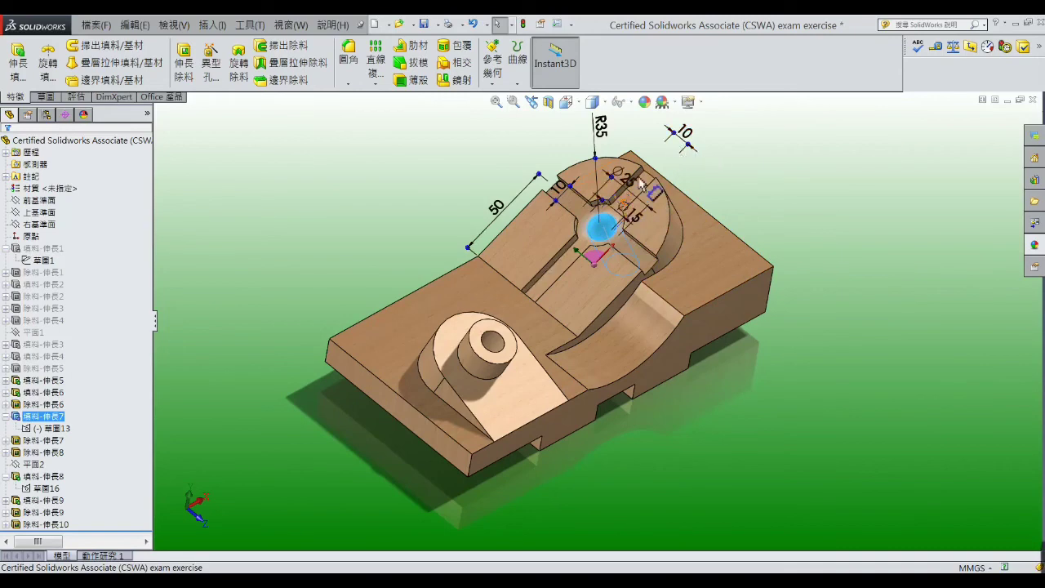
Highlight the cross-shaped cut feature near the central hole, then clear it
middle_drag(578, 257, 612, 233)
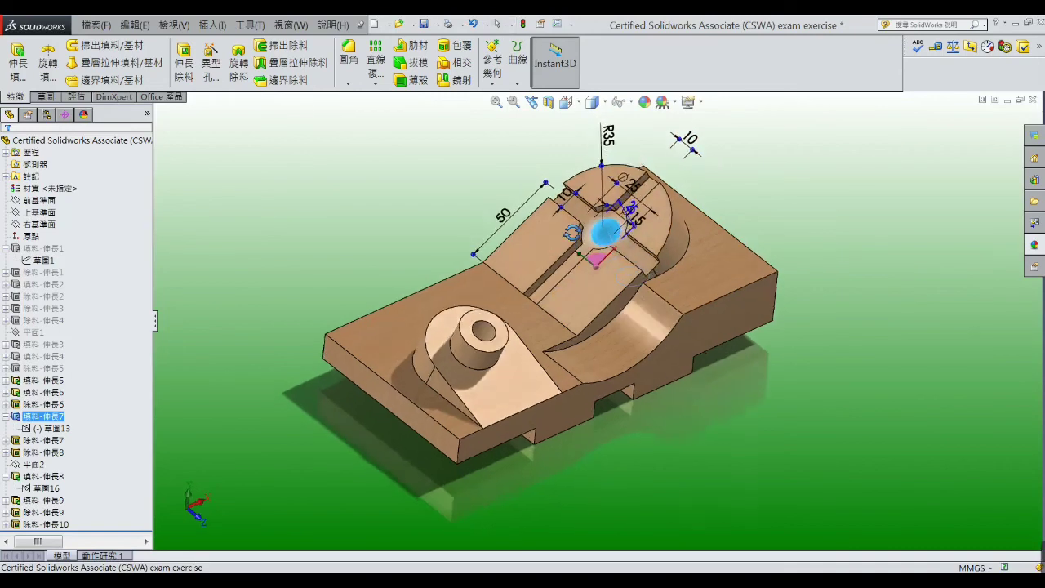
scroll(618, 233, down, 3)
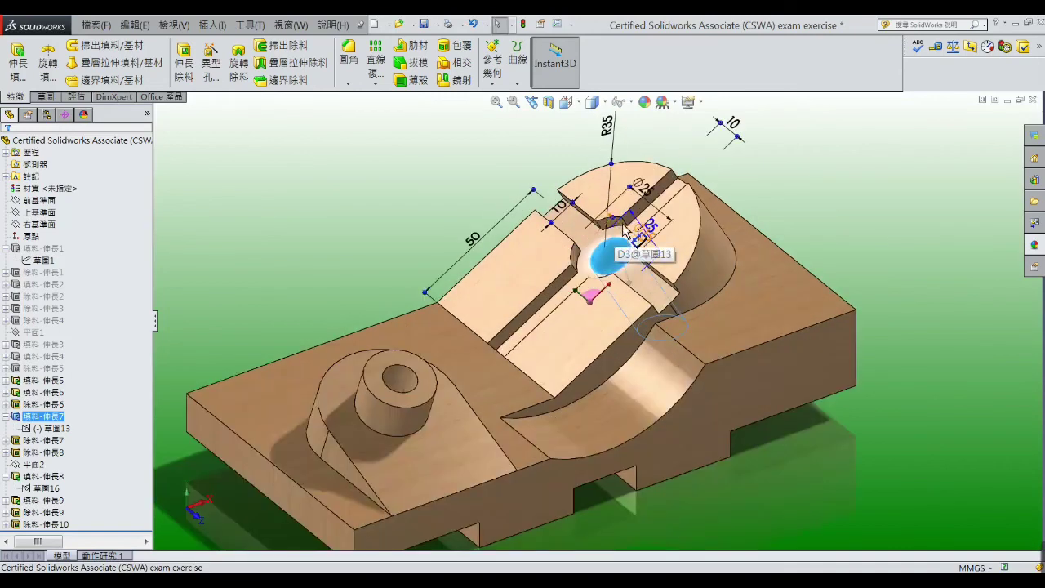
click(592, 234)
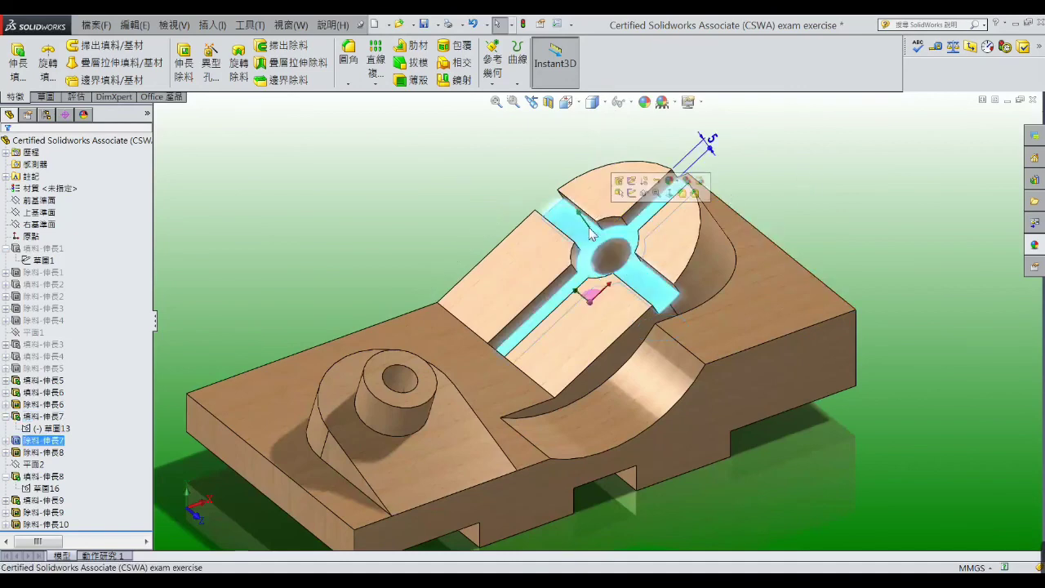
click(837, 178)
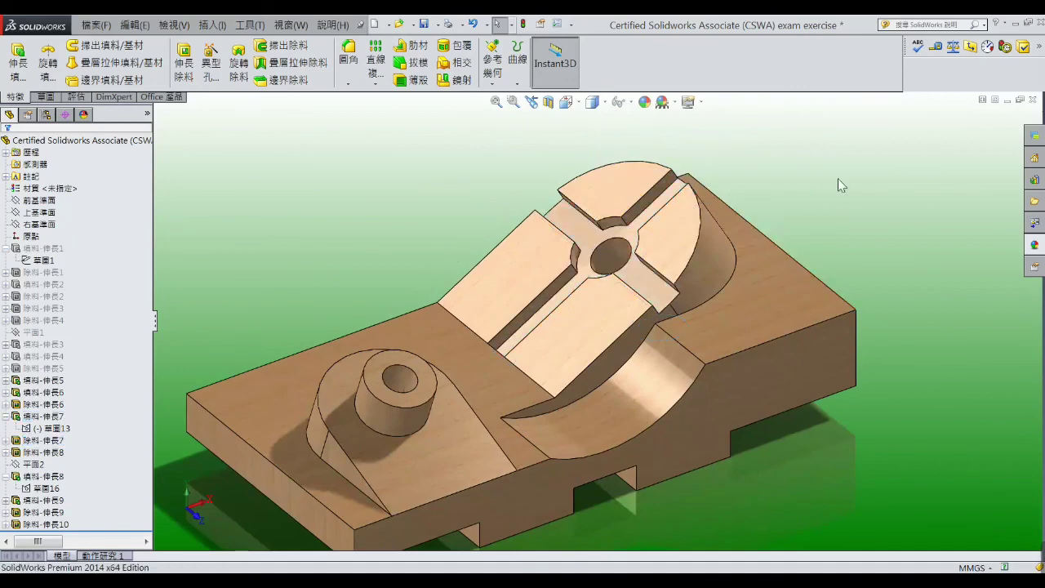
mouse_move(822, 203)
middle_down()
mouse_move(761, 291)
mouse_move(569, 327)
middle_up()
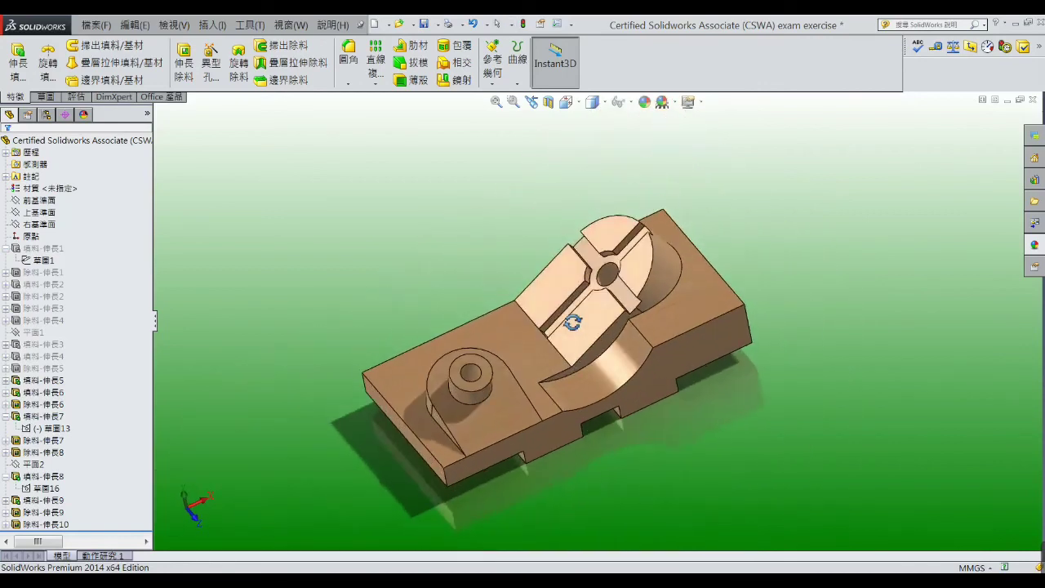
Show the sloped R25 boss's sketch dimensions including Ø25, then highlight and clear the small cylinder
double_click(466, 418)
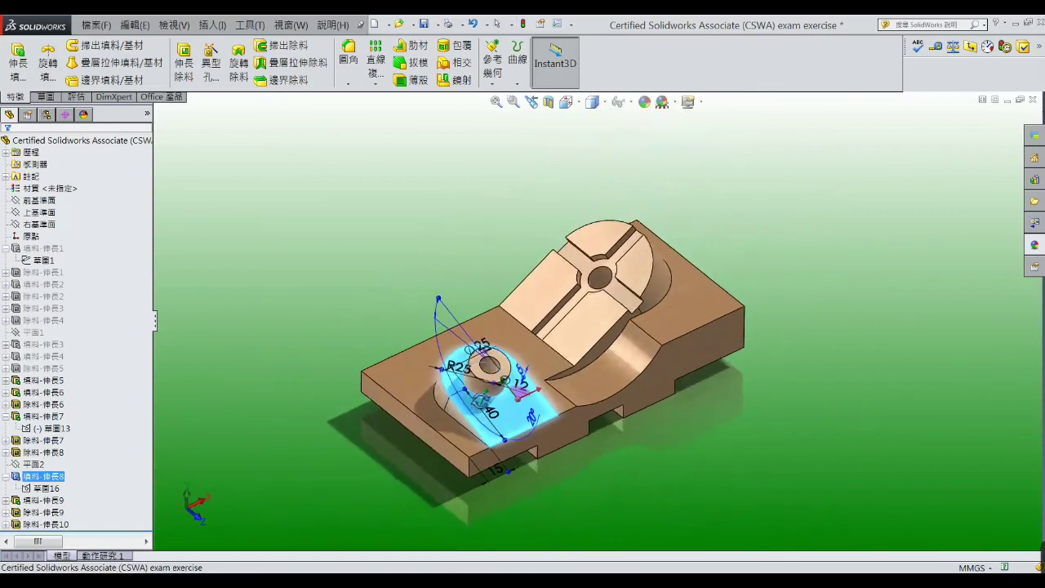
mouse_move(488, 405)
middle_down()
mouse_move(528, 398)
mouse_move(560, 433)
middle_up()
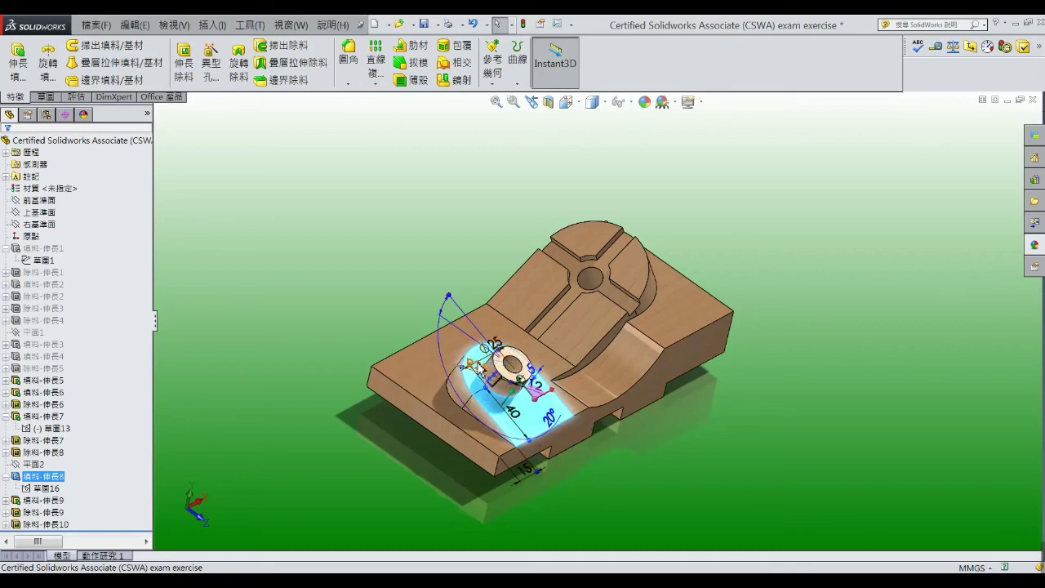
middle_drag(473, 380, 458, 400)
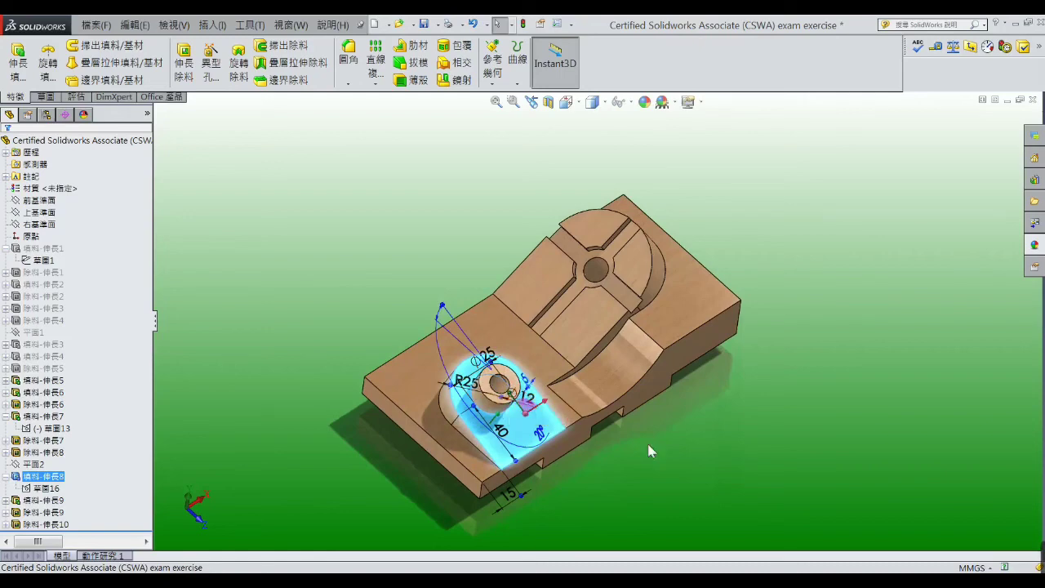
mouse_move(507, 390)
middle_down()
mouse_move(521, 380)
mouse_move(501, 384)
middle_up()
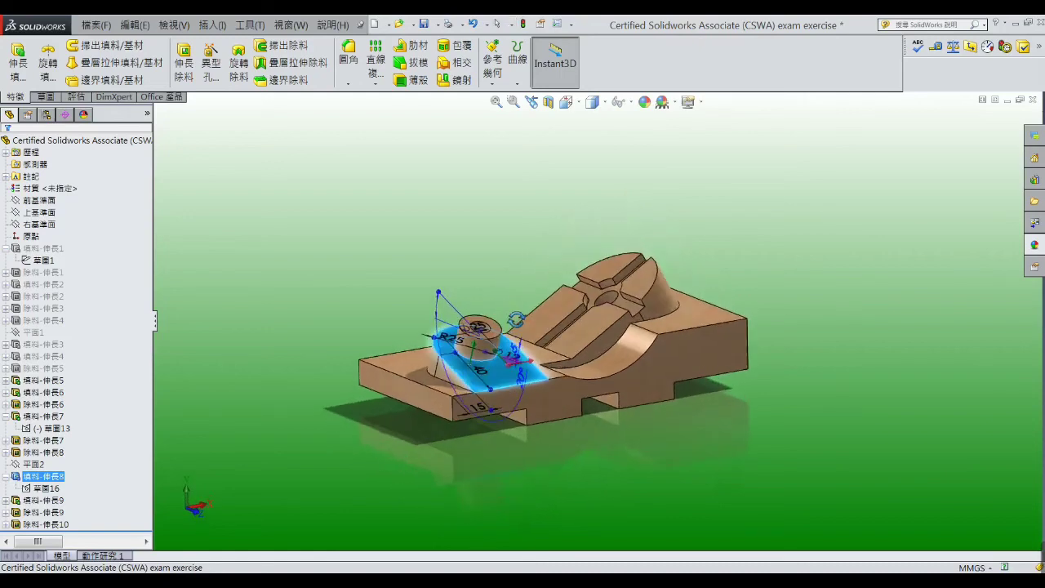
scroll(500, 385, down, 3)
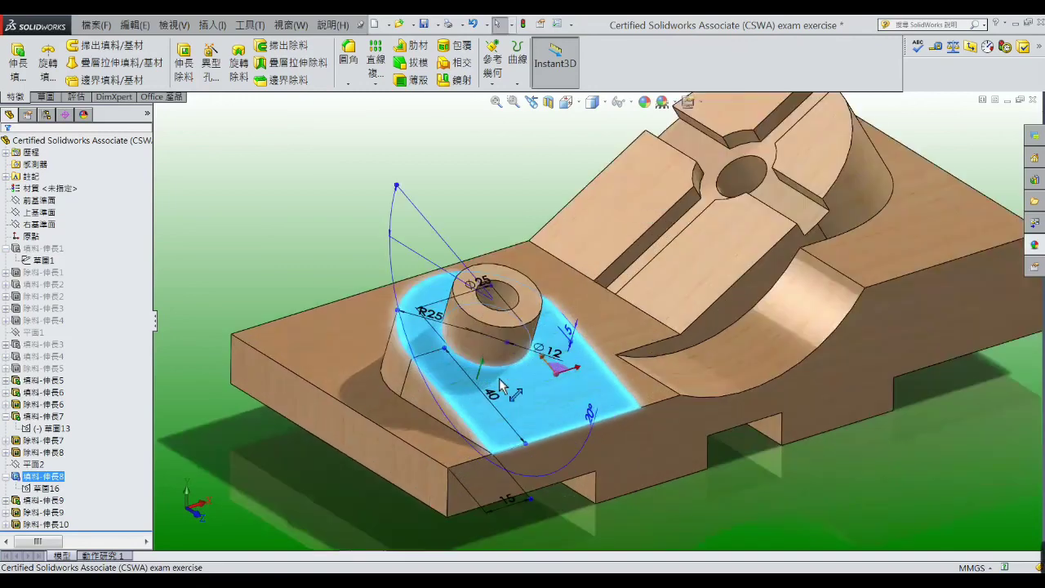
click(475, 337)
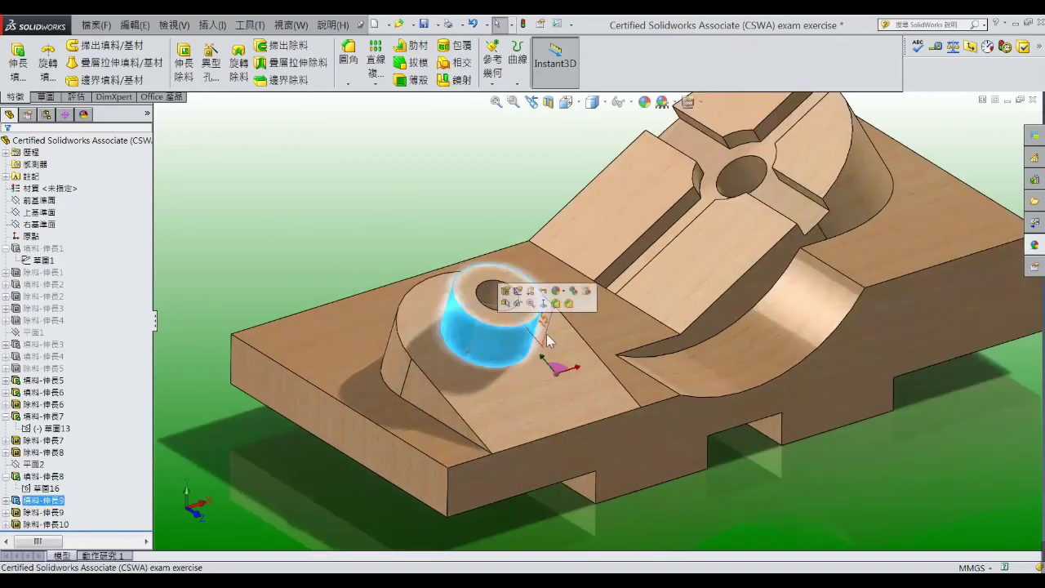
click(359, 227)
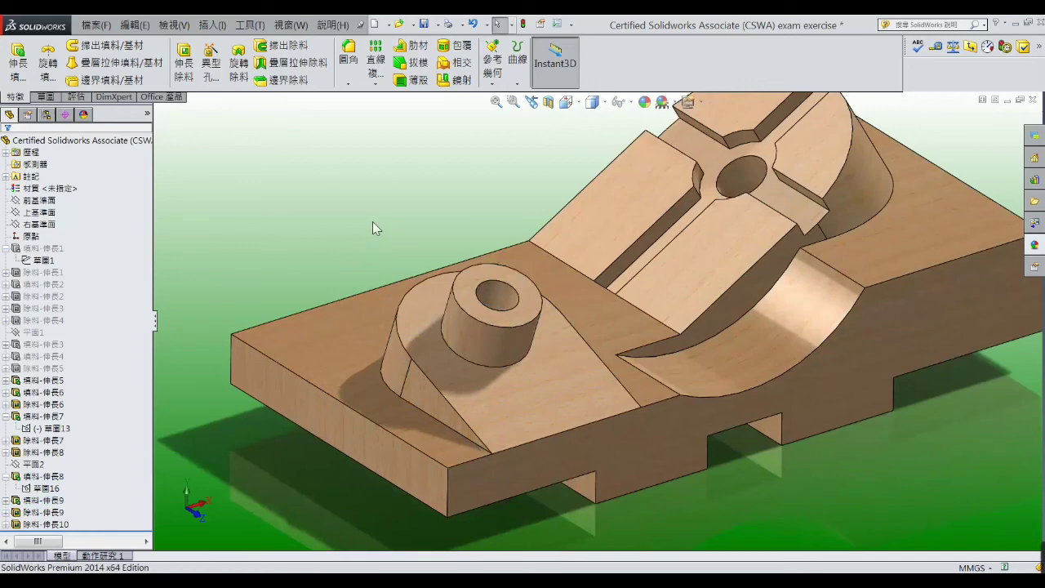
Apply the 柔光投射 soft-light studio scene as the document background
key(f)
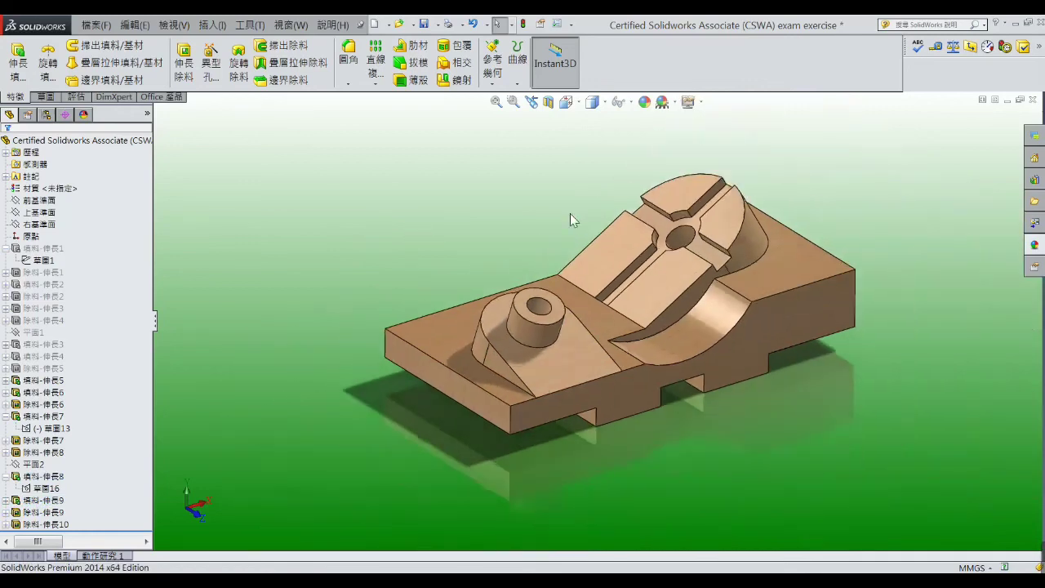
scroll(707, 245, down, 1)
scroll(702, 253, down, 1)
scroll(688, 255, down, 1)
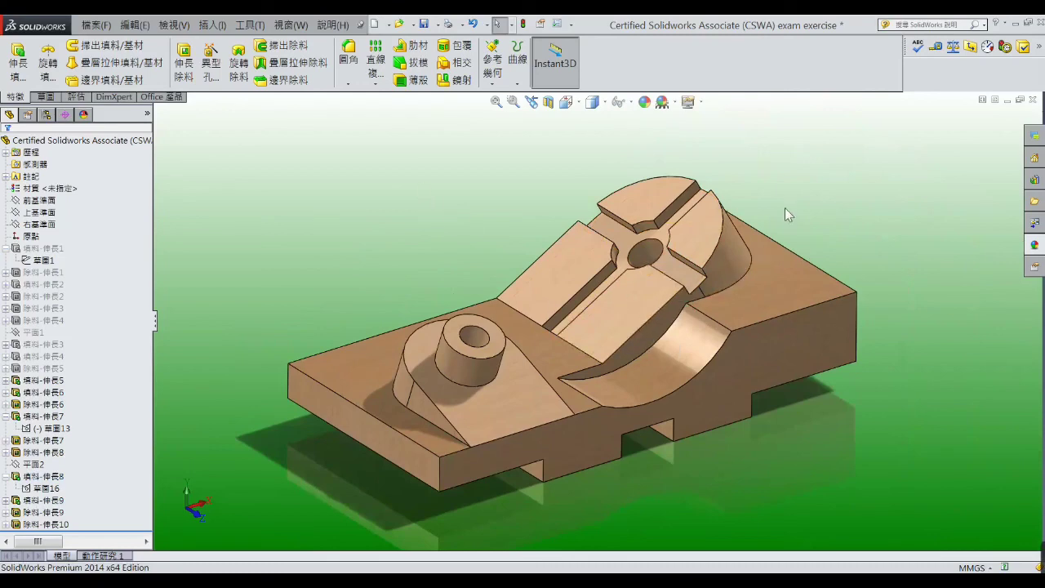
scroll(785, 209, up, 2)
middle_drag(722, 304, 751, 270)
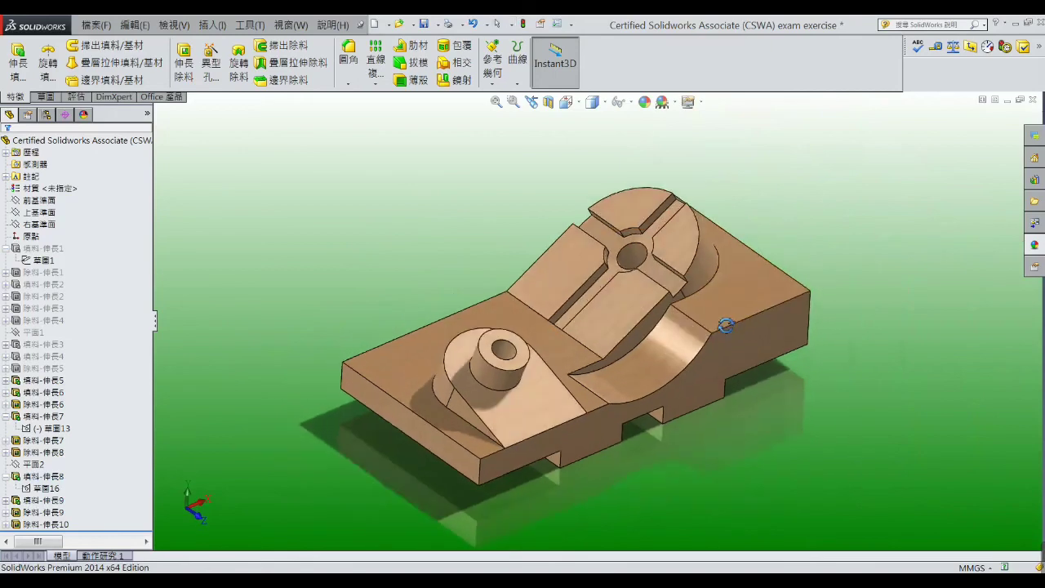
click(662, 103)
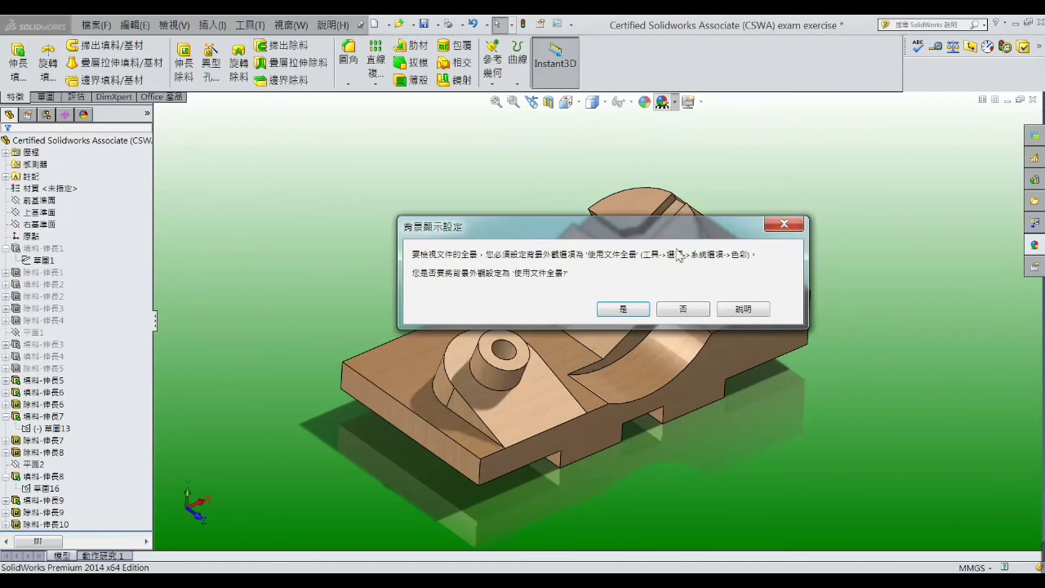
click(634, 311)
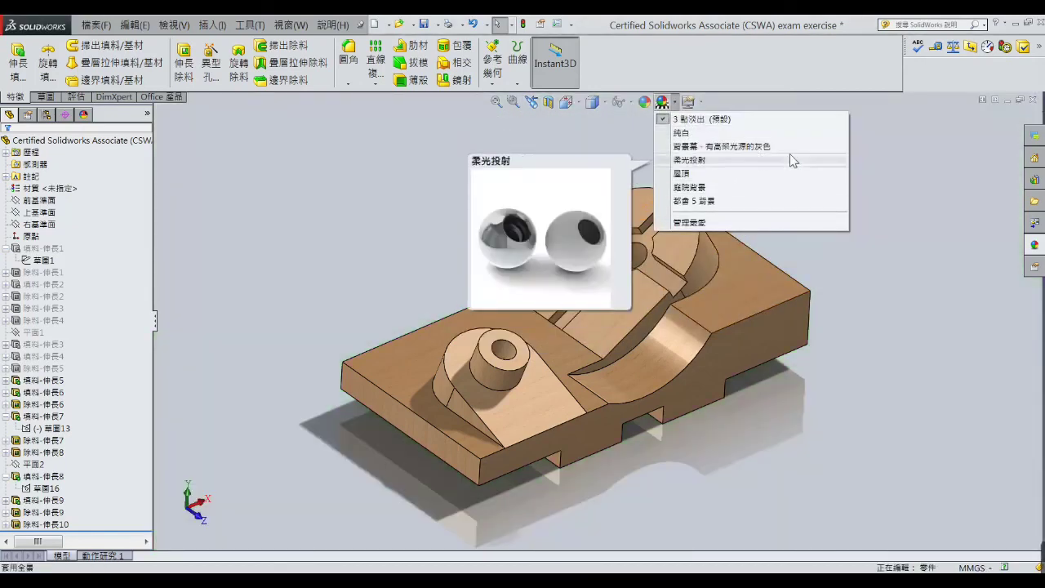
click(918, 204)
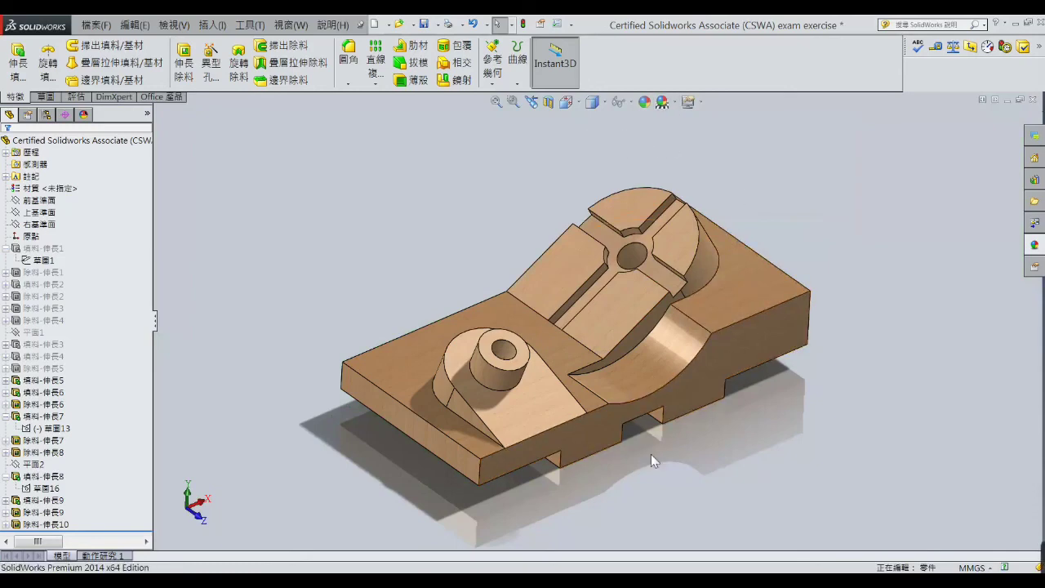
Orbit the part to check the pale floor and soft shadows, keeping the current scene
key(z)
middle_drag(644, 419, 632, 415)
middle_drag(601, 357, 604, 259)
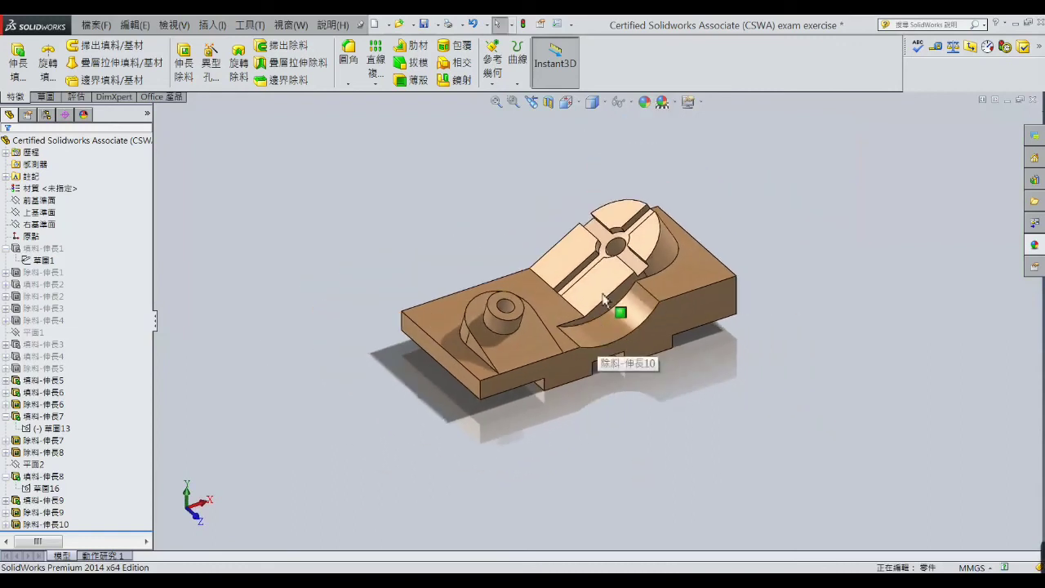
click(676, 105)
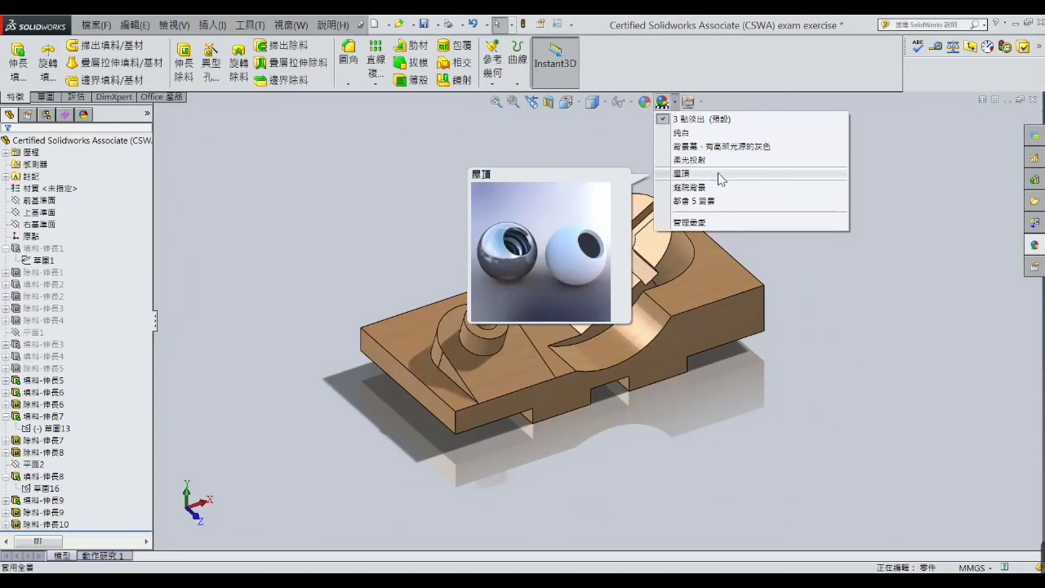
click(931, 229)
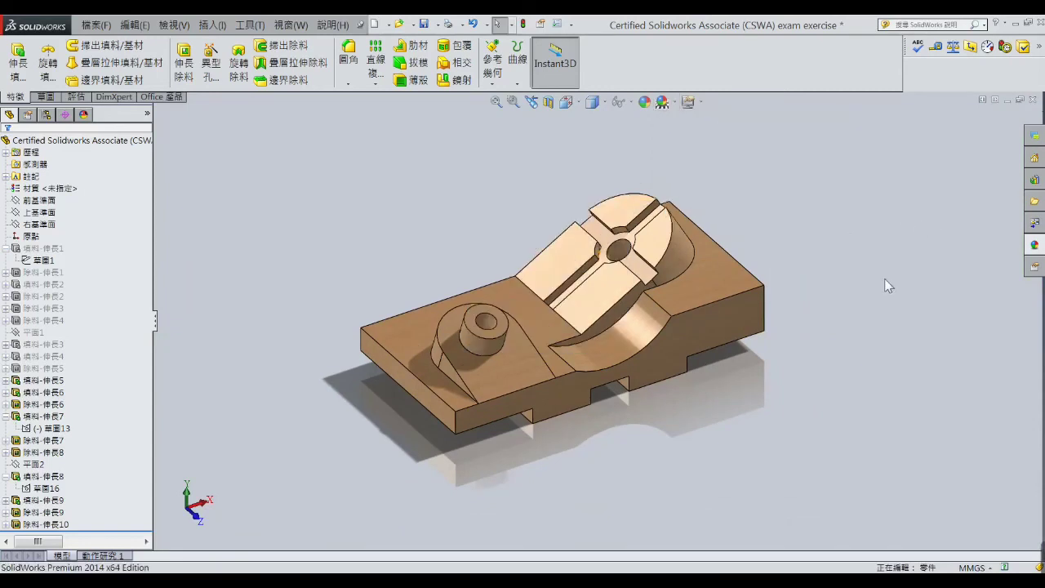
mouse_move(884, 278)
middle_down()
mouse_move(901, 217)
mouse_move(877, 276)
middle_up()
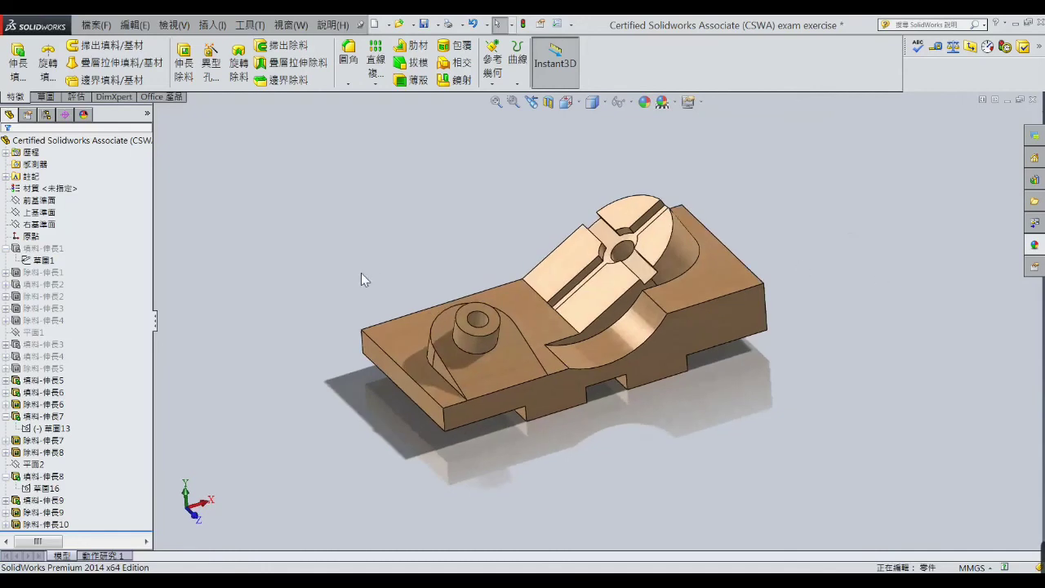
mouse_move(335, 315)
middle_down()
mouse_move(349, 299)
mouse_move(338, 310)
middle_up()
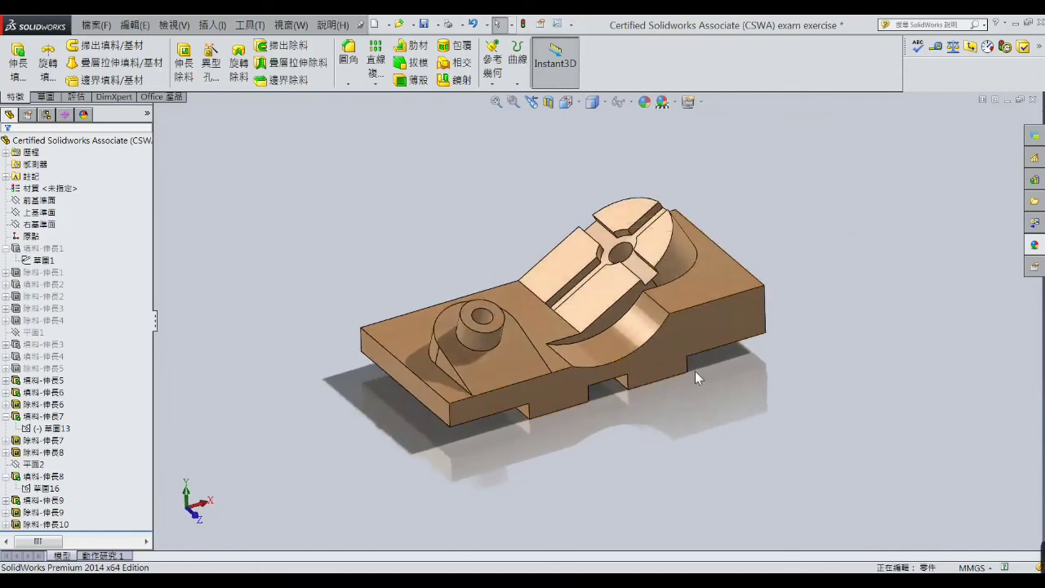
middle_drag(726, 380, 738, 374)
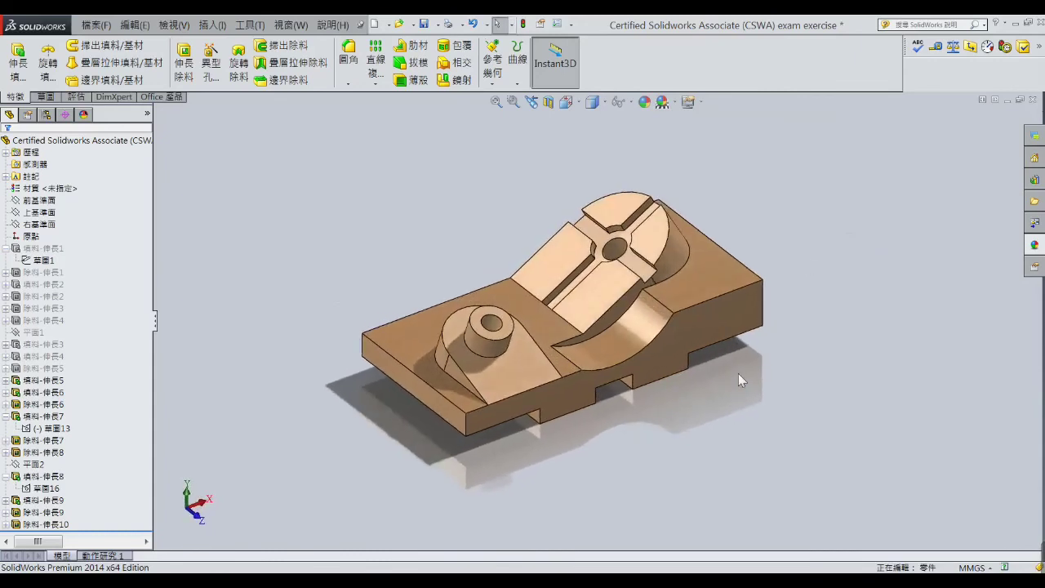